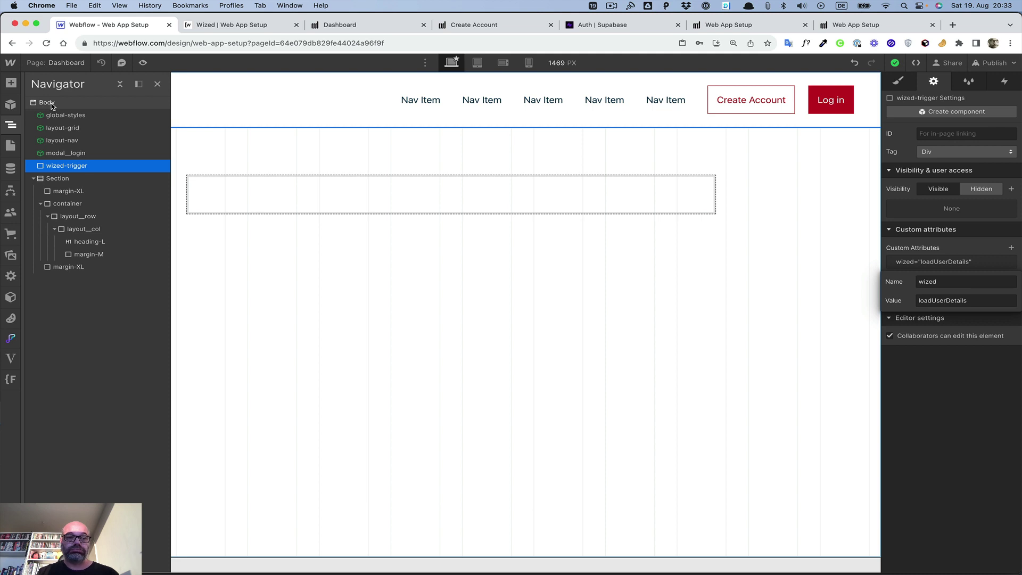
# Step: Toggle the element tree and open the Create Account page's settings from the Pages list
pyautogui.click(72, 62)
pyautogui.click(72, 62)
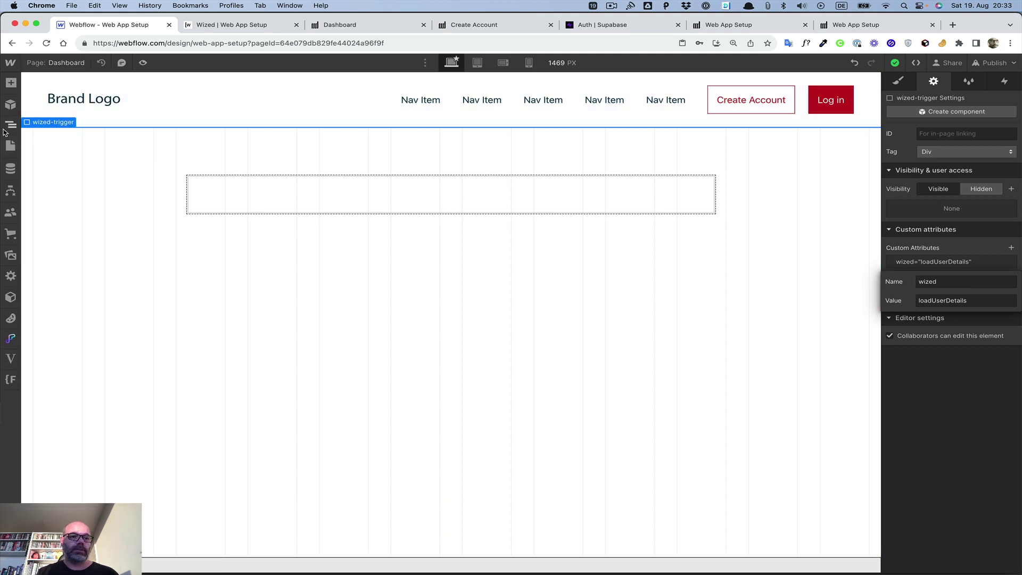
pyautogui.click(10, 124)
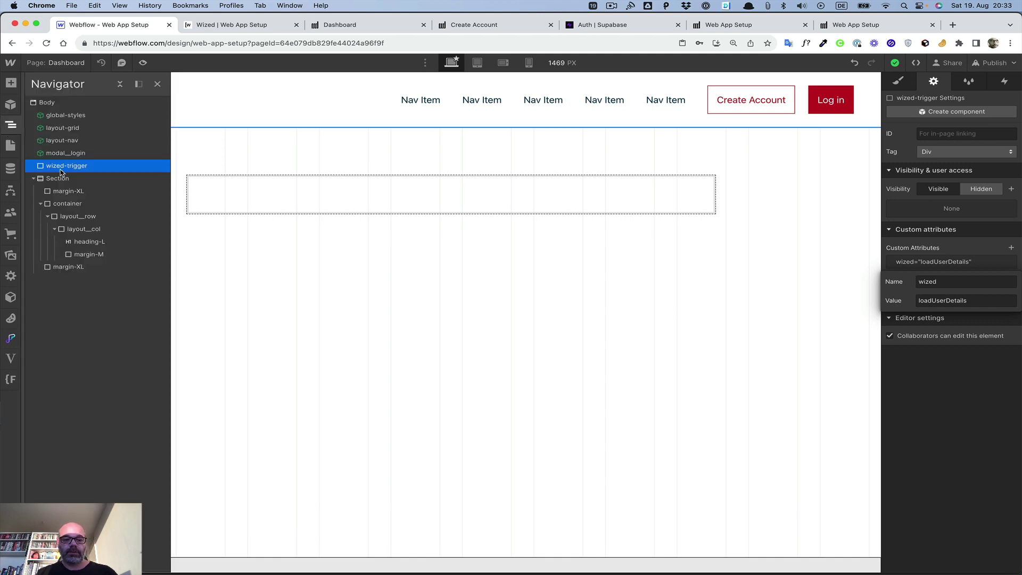
pyautogui.click(66, 63)
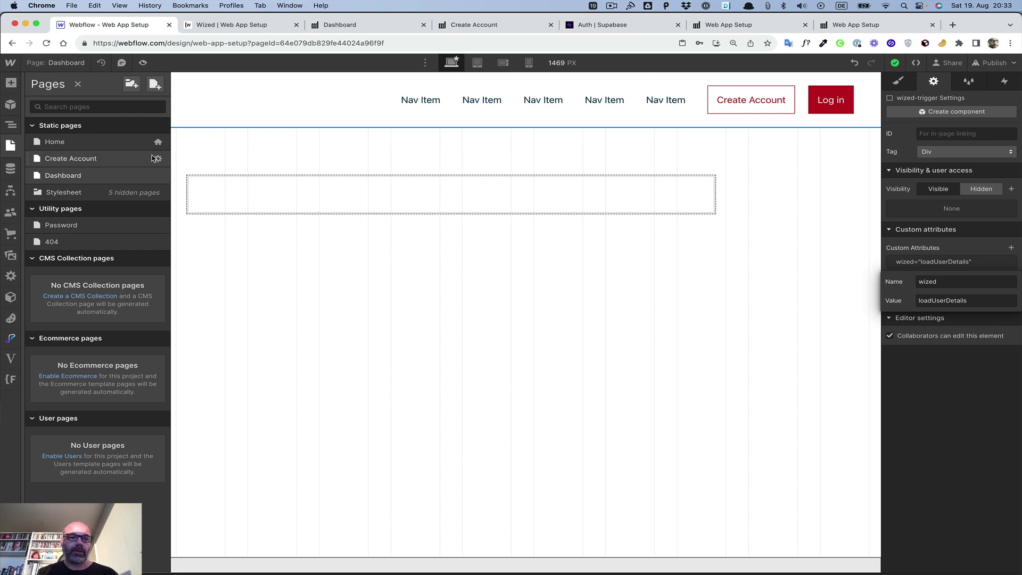
pyautogui.click(158, 159)
# Step: Delete the word Create from the Create Account page name
pyautogui.press('Left')
pyautogui.press('Left')
pyautogui.press('Left')
pyautogui.press('Left')
pyautogui.press('Left')
pyautogui.press('Left')
pyautogui.press('Left')
pyautogui.press('Left')
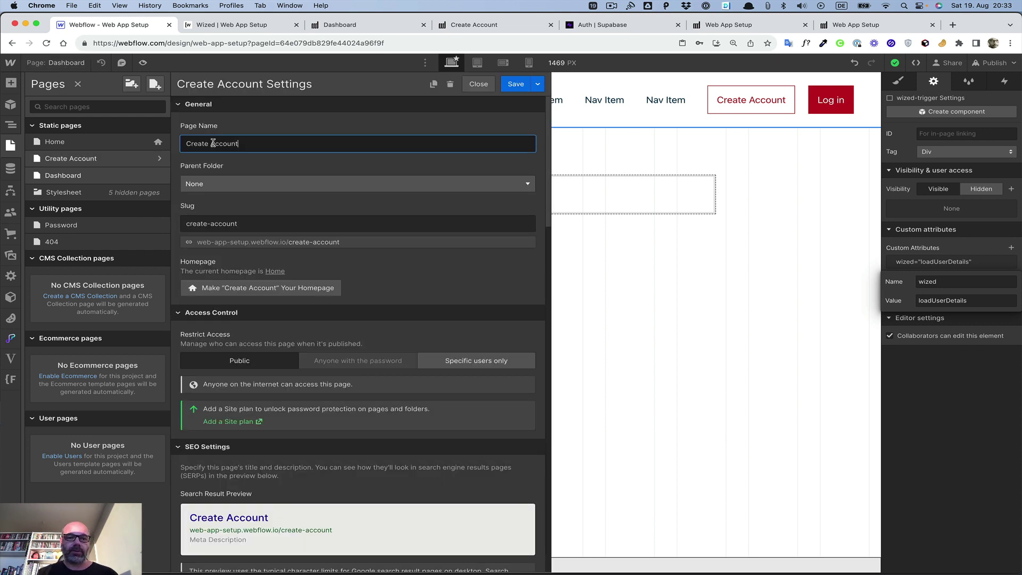
pyautogui.hotkey('shift', 'alt', 'Left')
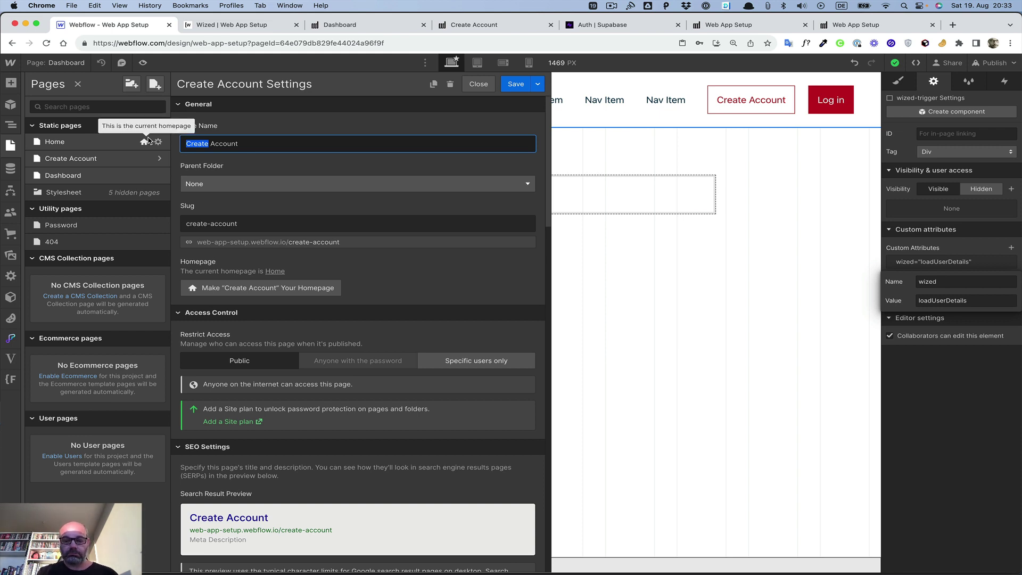
pyautogui.press('BackSpace')
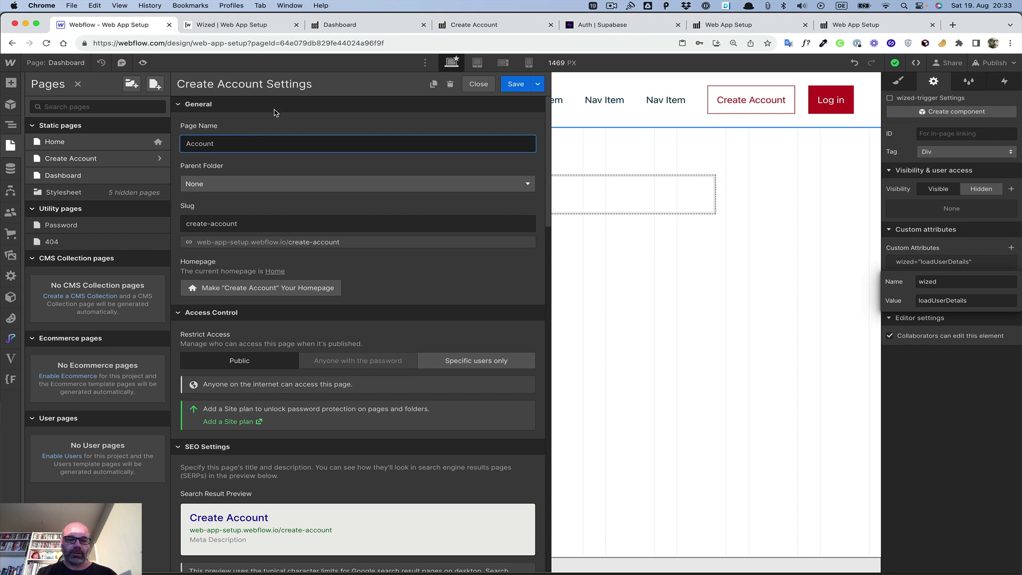
pyautogui.scroll(-10, 294, 159)
pyautogui.scroll(-6, 295, 159)
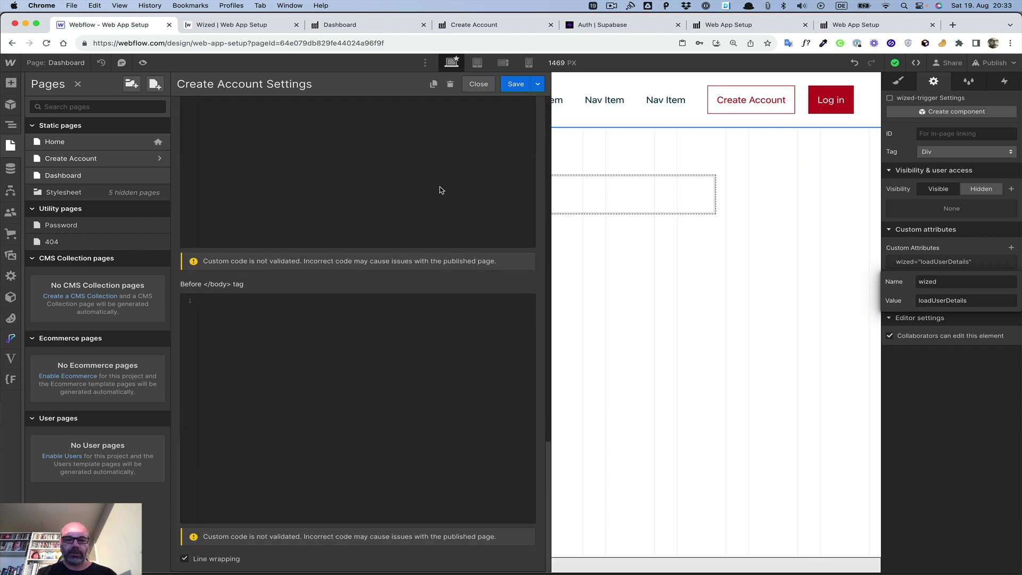
pyautogui.scroll(15, 454, 554)
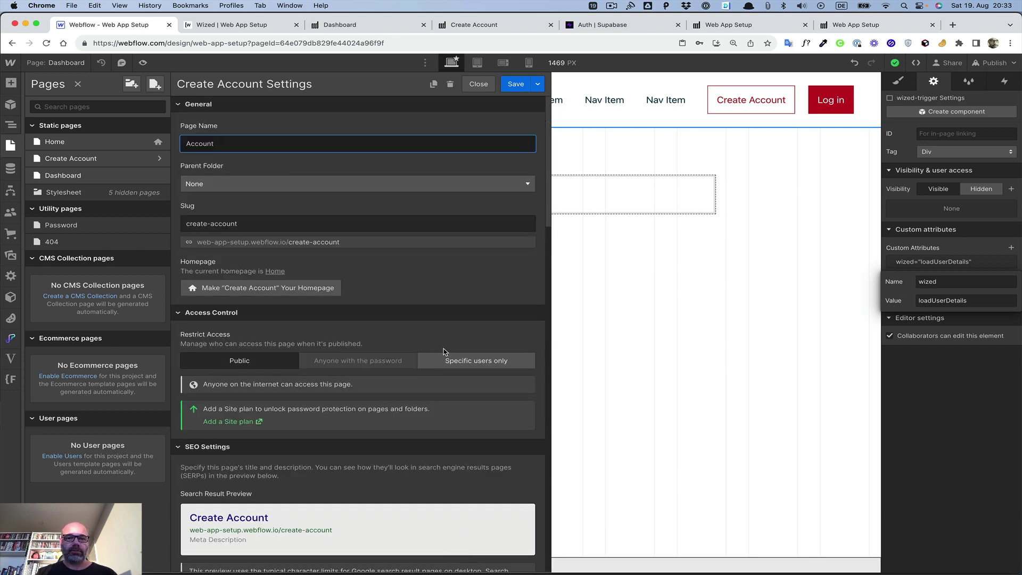
# Step: Discard the unsaved rename and reopen the Create Account page settings
pyautogui.click(53, 145)
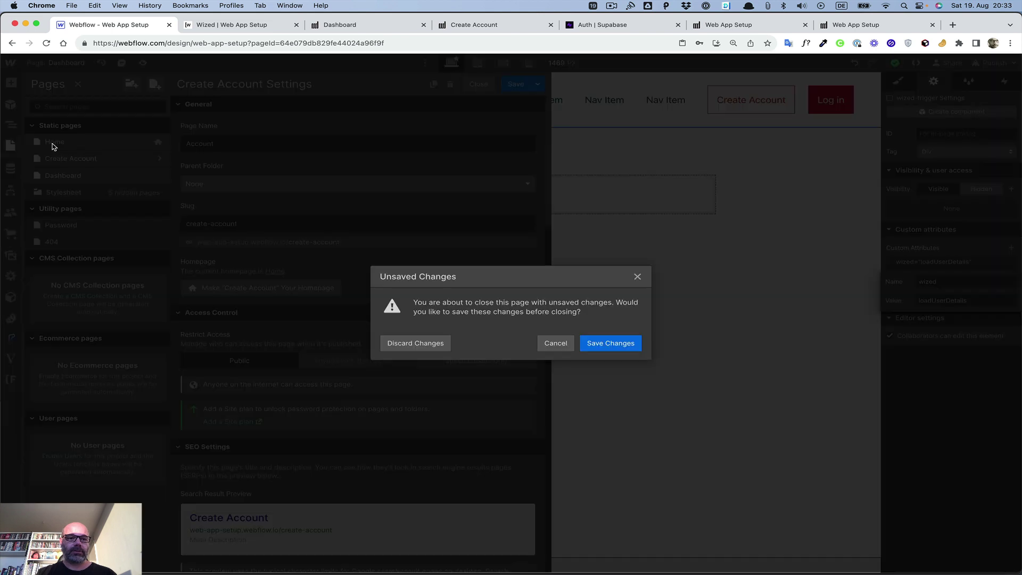
pyautogui.click(406, 345)
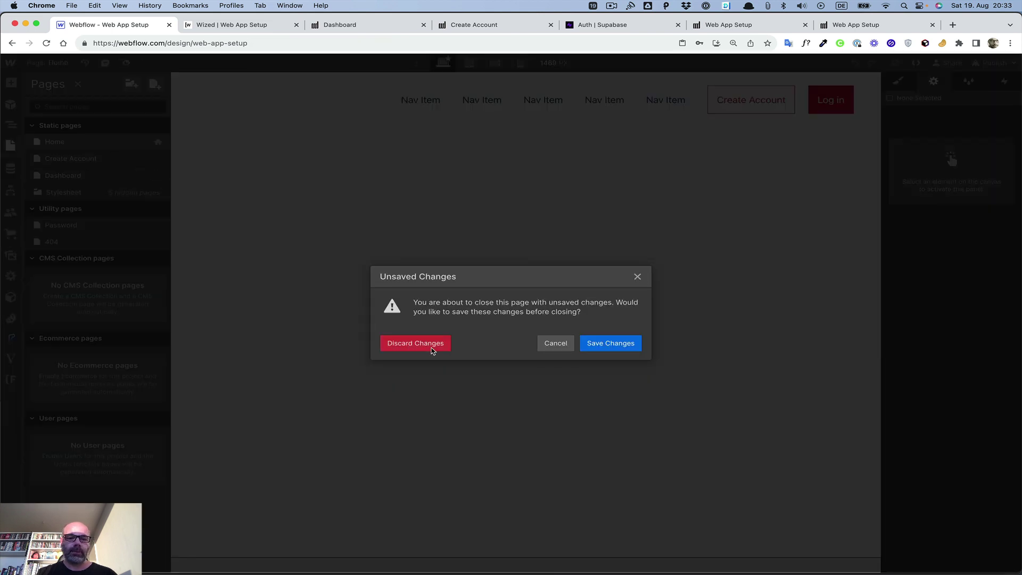
pyautogui.click(433, 348)
pyautogui.click(11, 145)
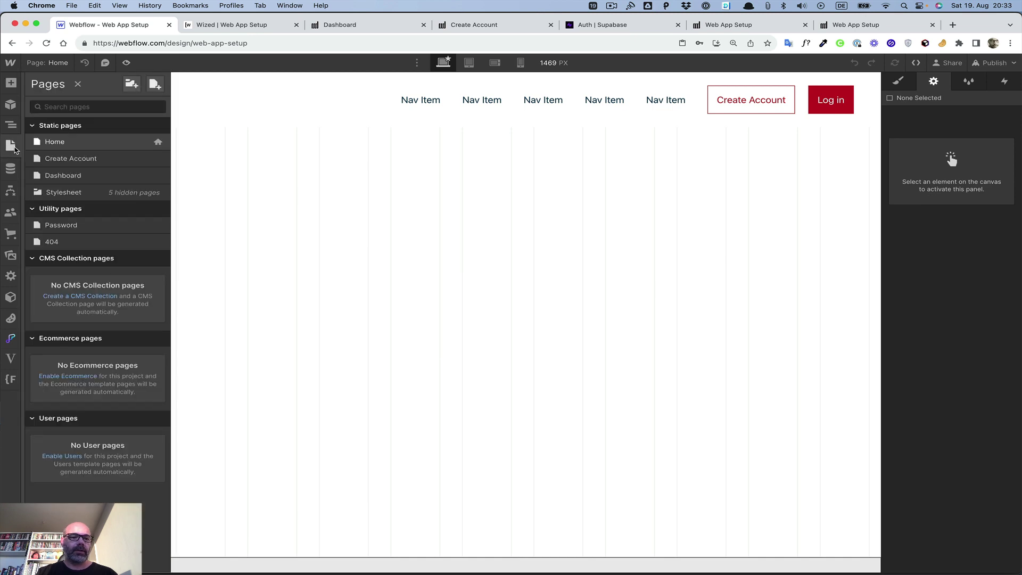
pyautogui.click(158, 159)
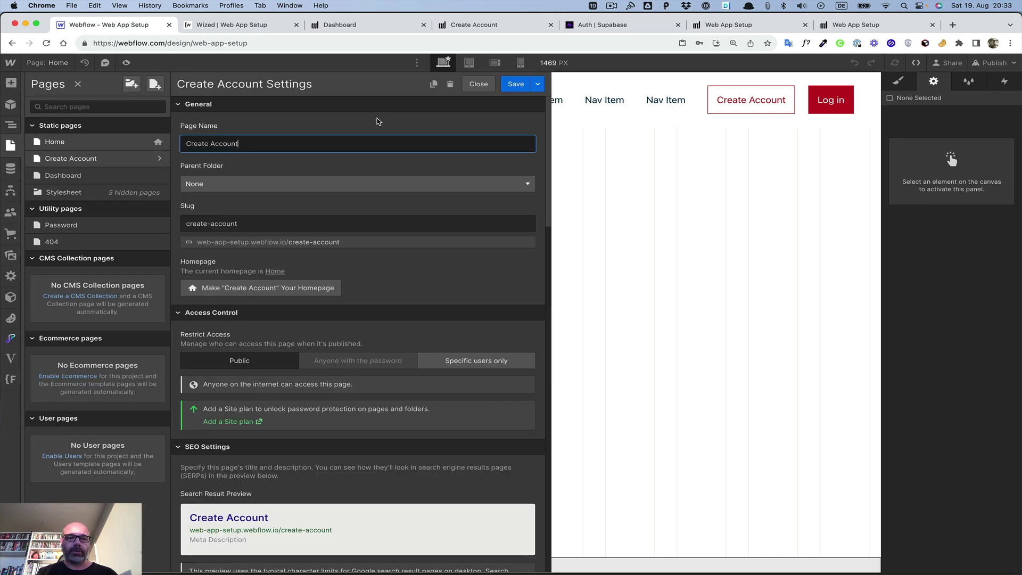
# Step: Duplicate the Create Account page, name the copy 'Account Overview', and create it
pyautogui.click(433, 84)
pyautogui.click(315, 144)
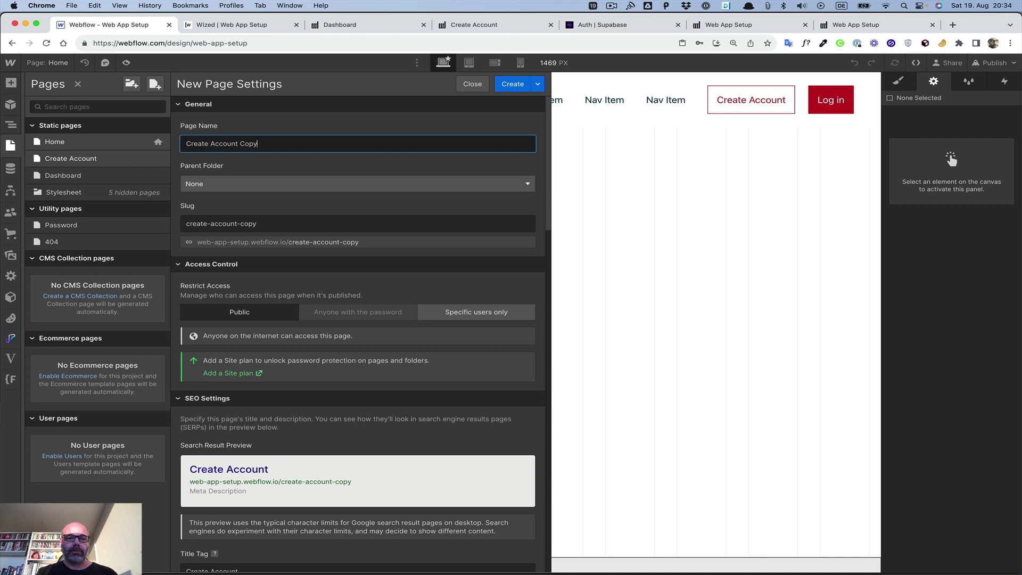
pyautogui.press('BackSpace')
pyautogui.press('BackSpace')
pyautogui.press('BackSpace')
pyautogui.press('BackSpace')
pyautogui.press('BackSpace')
pyautogui.write('Overvi')
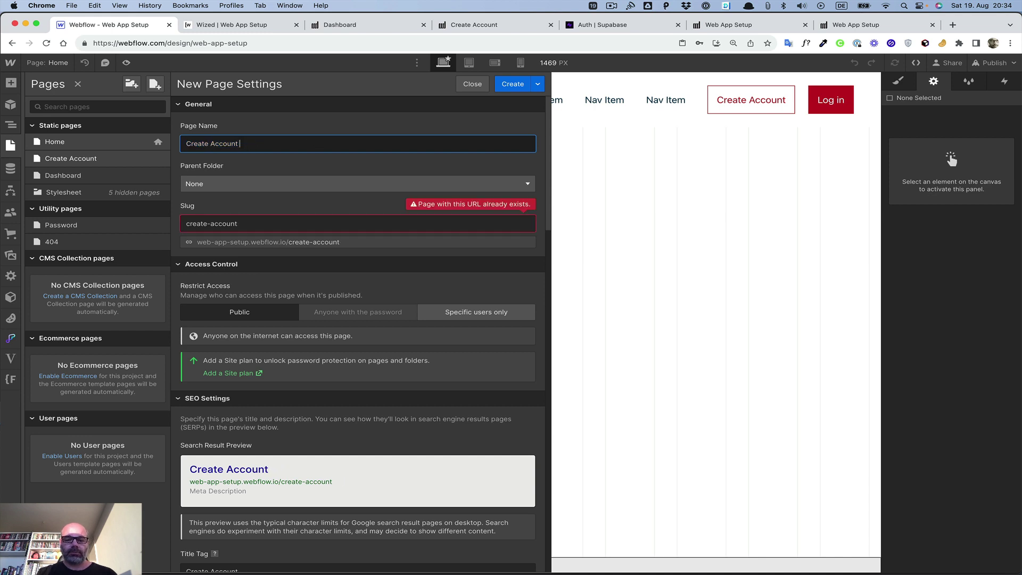
pyautogui.write('ew')
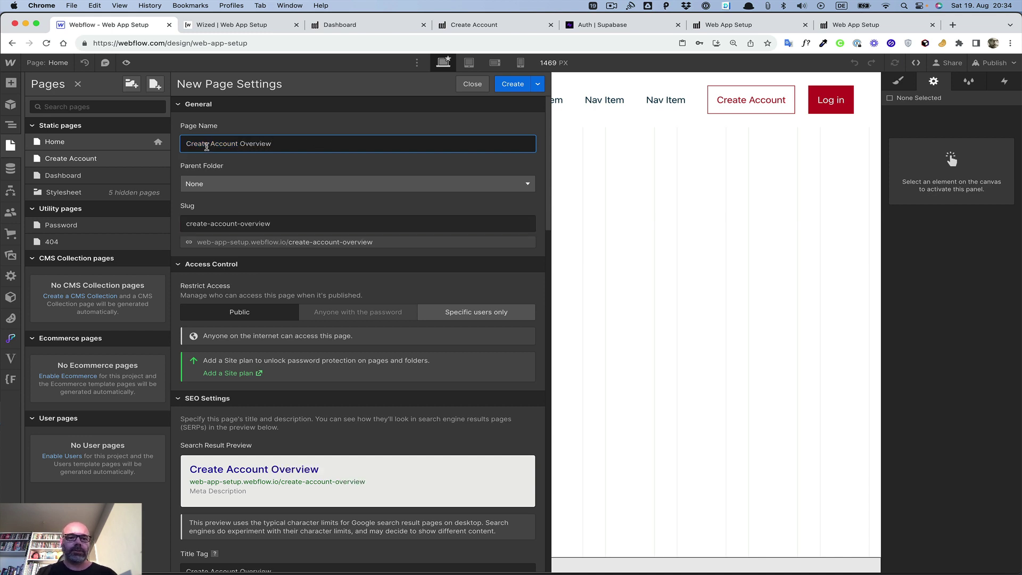
pyautogui.click(210, 144)
pyautogui.press('BackSpace')
pyautogui.press('BackSpace')
pyautogui.press('BackSpace')
pyautogui.press('BackSpace')
pyautogui.press('BackSpace')
pyautogui.press('BackSpace')
pyautogui.press('BackSpace')
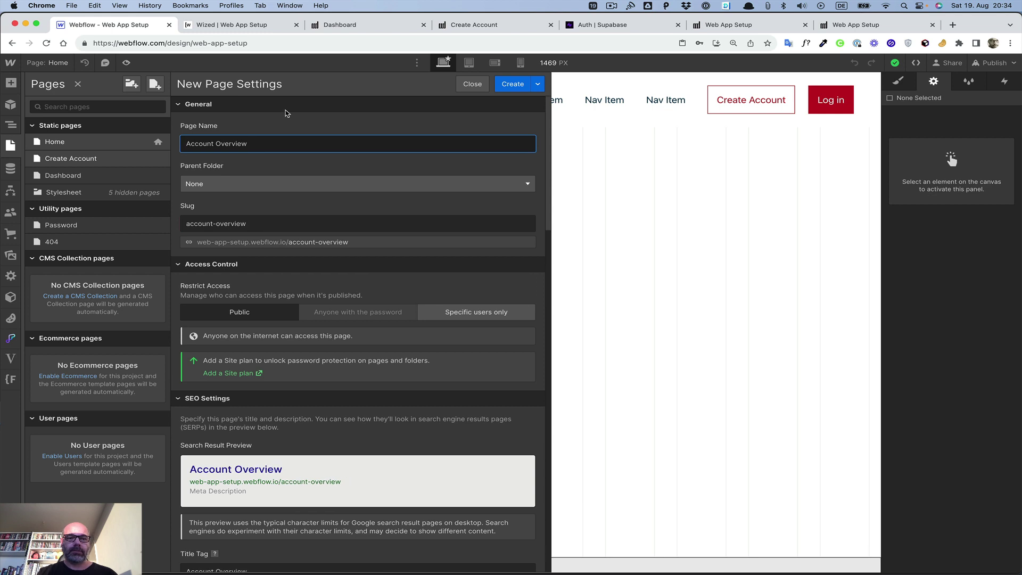
pyautogui.click(297, 118)
pyautogui.click(514, 85)
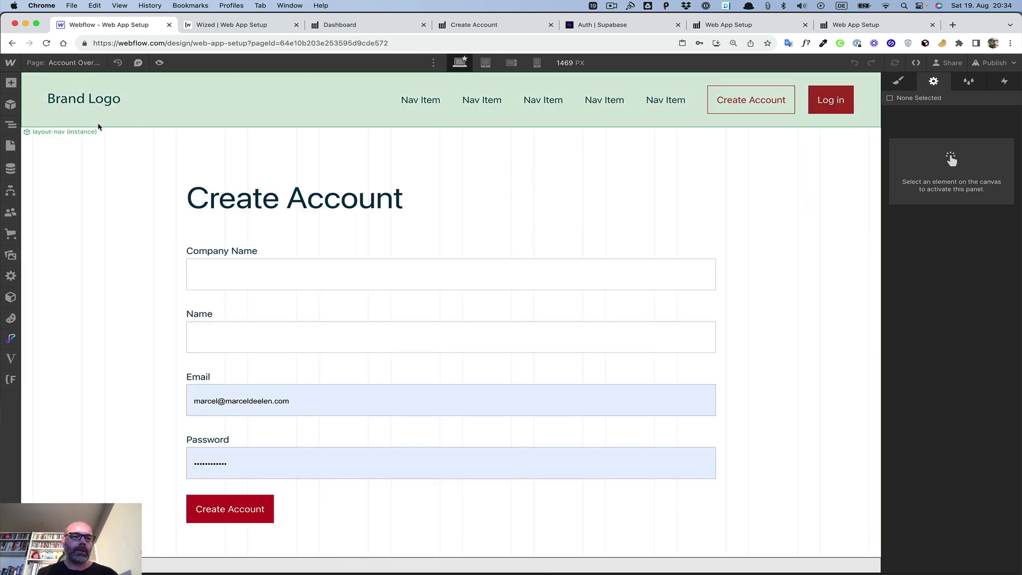
# Step: Change the page heading from Create Account to Account Overview
pyautogui.click(100, 124)
pyautogui.click(10, 126)
pyautogui.click(43, 154)
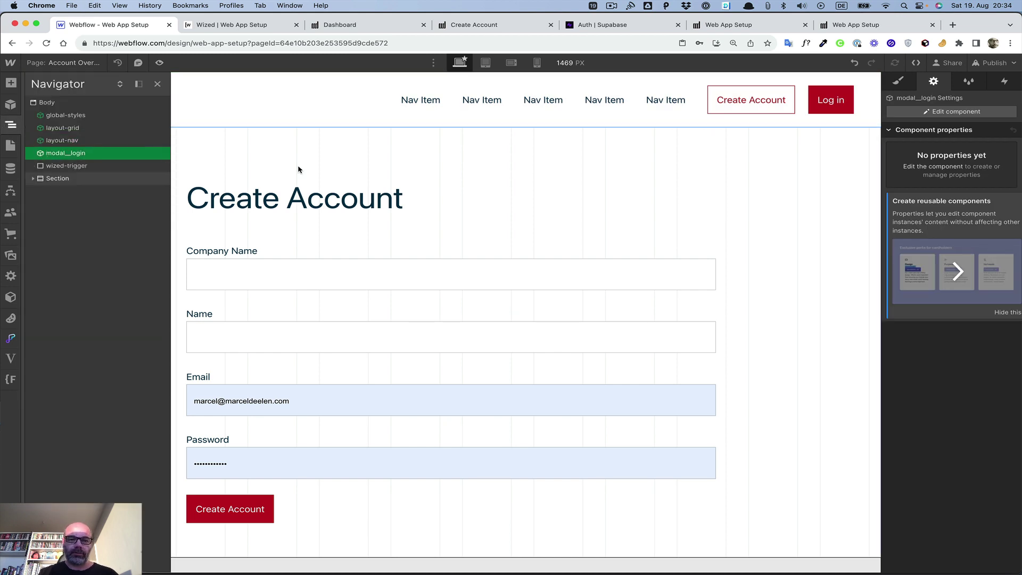
pyautogui.click(297, 212)
pyautogui.doubleClick(297, 212)
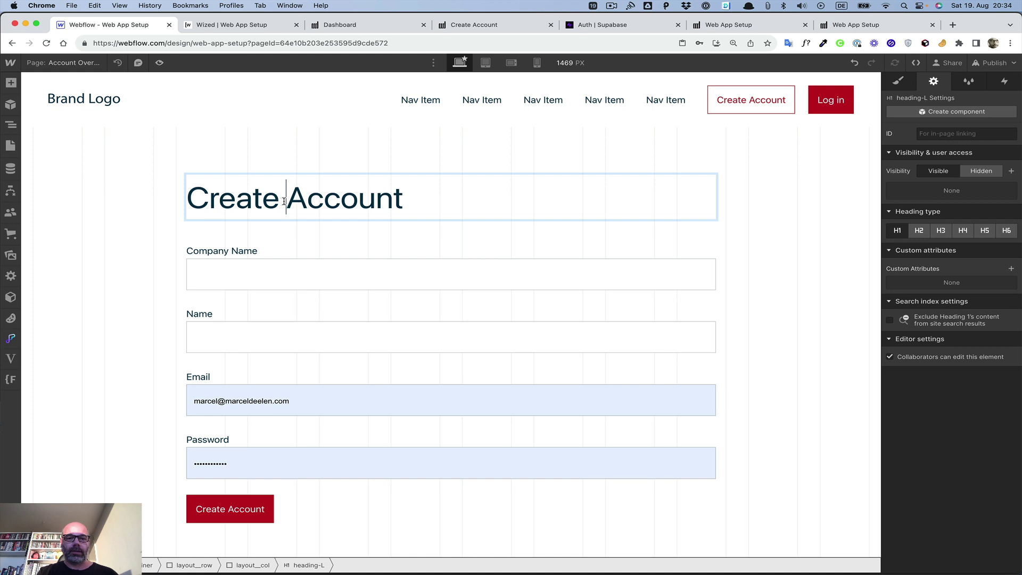
pyautogui.press('BackSpace')
pyautogui.press('BackSpace')
pyautogui.press('BackSpace')
pyautogui.press('BackSpace')
pyautogui.press('BackSpace')
pyautogui.press('BackSpace')
pyautogui.press('BackSpace')
pyautogui.click(340, 204)
pyautogui.write('Overview')
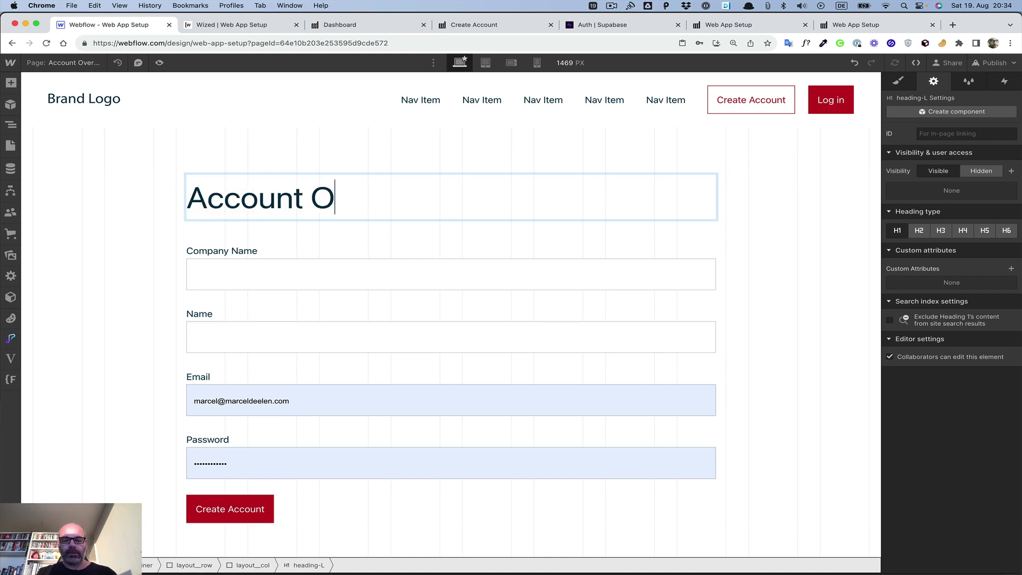
pyautogui.click(149, 281)
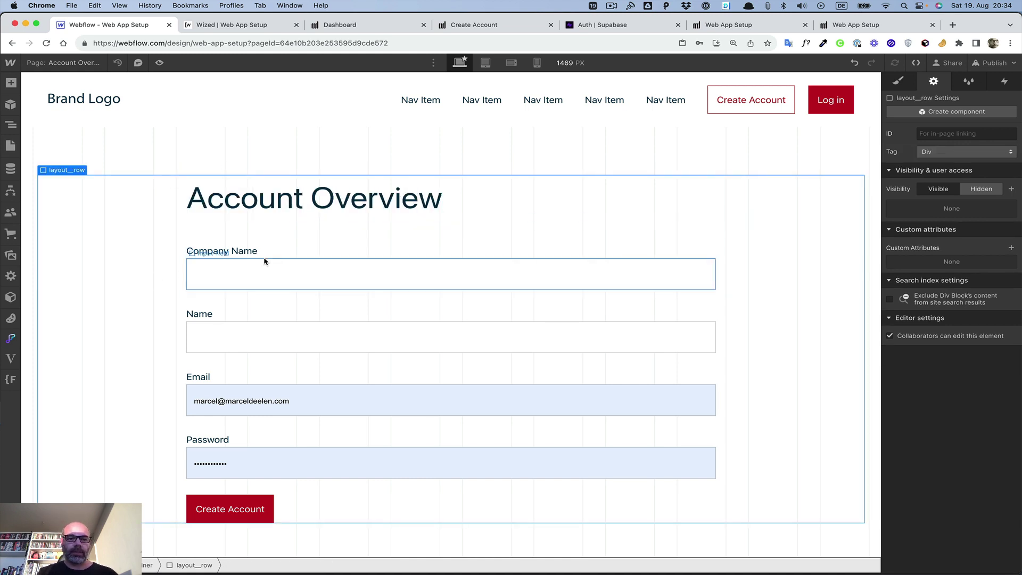
# Step: Remove the Password label and input, and check the Company Name, Name and Email inputs
pyautogui.click(248, 444)
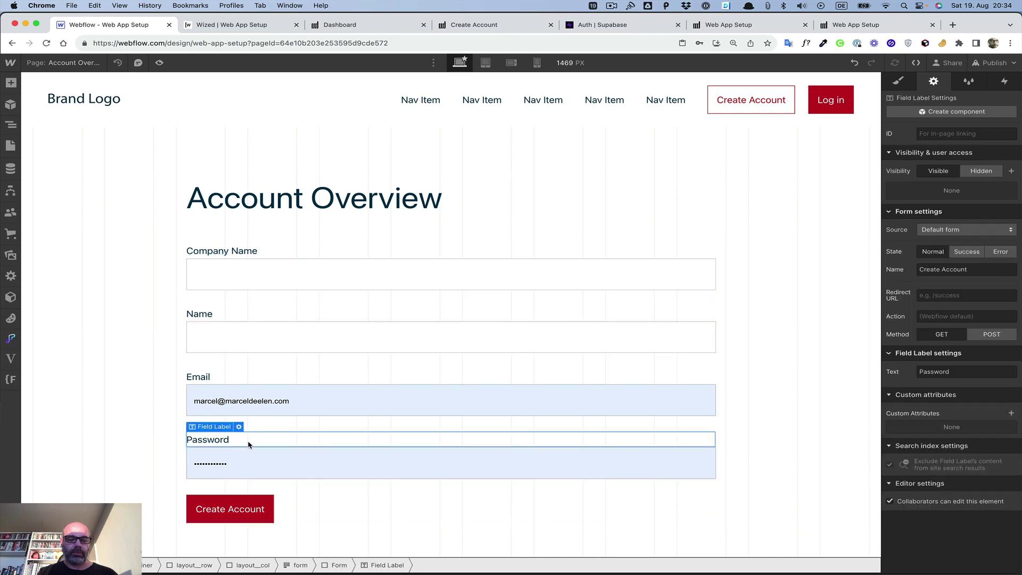
pyautogui.press('Delete')
pyautogui.press('Delete')
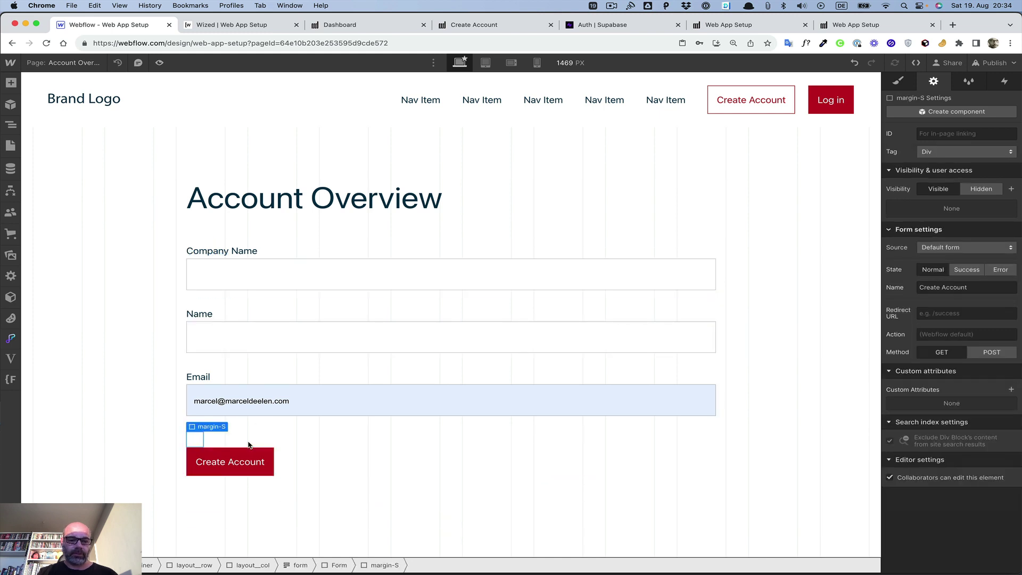
pyautogui.press('Delete')
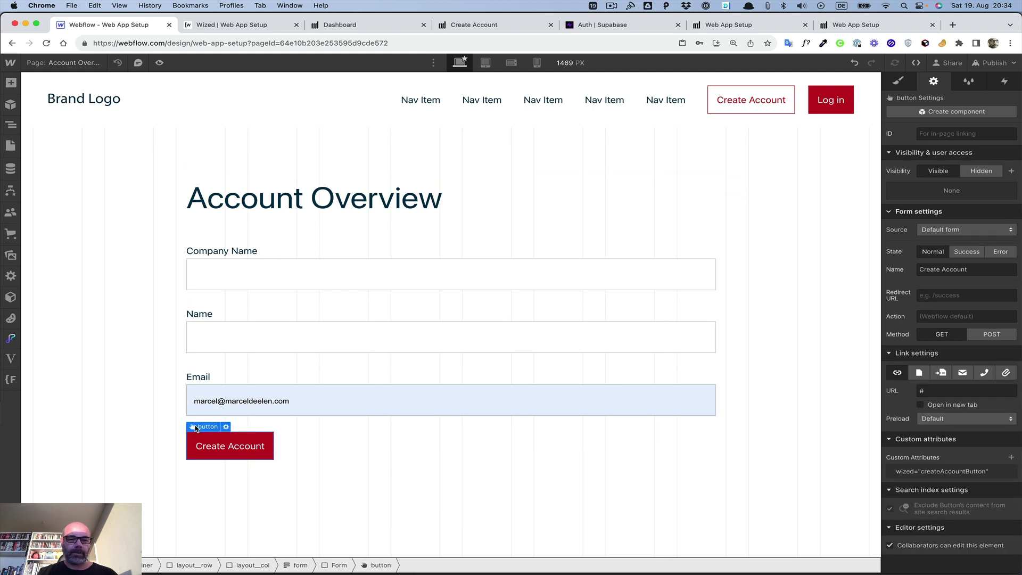
pyautogui.click(326, 473)
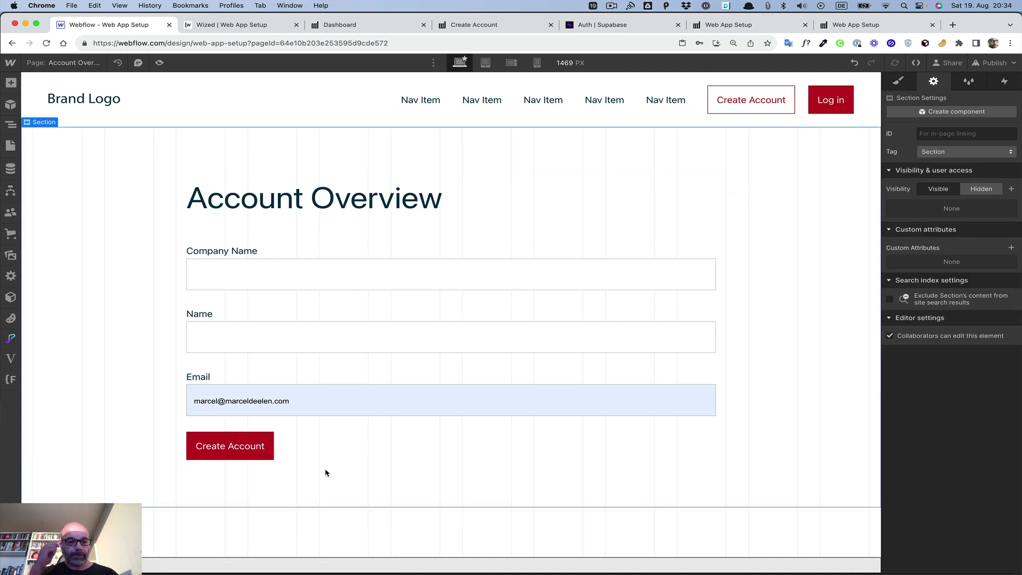
pyautogui.click(229, 275)
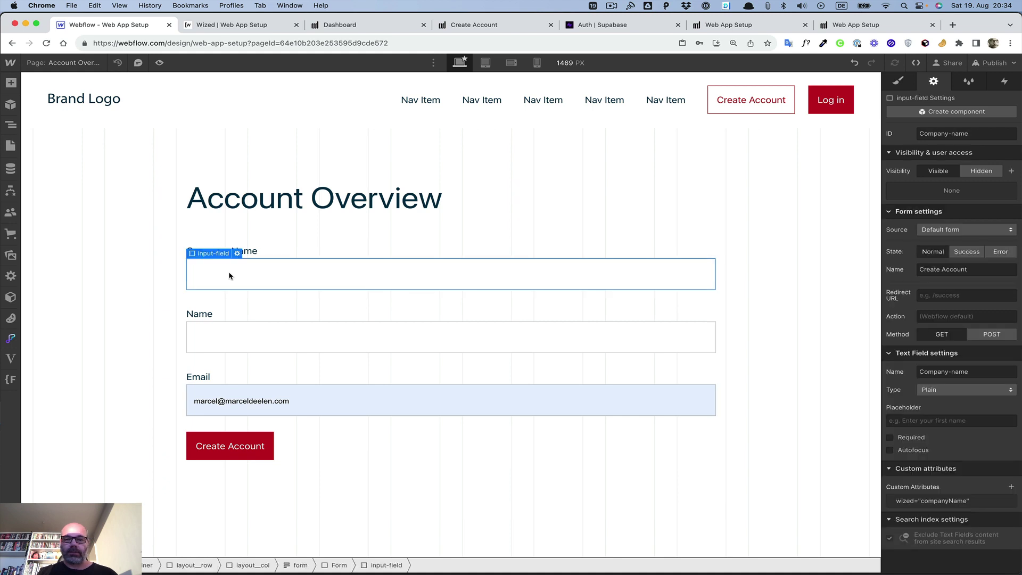
pyautogui.click(505, 328)
pyautogui.click(502, 402)
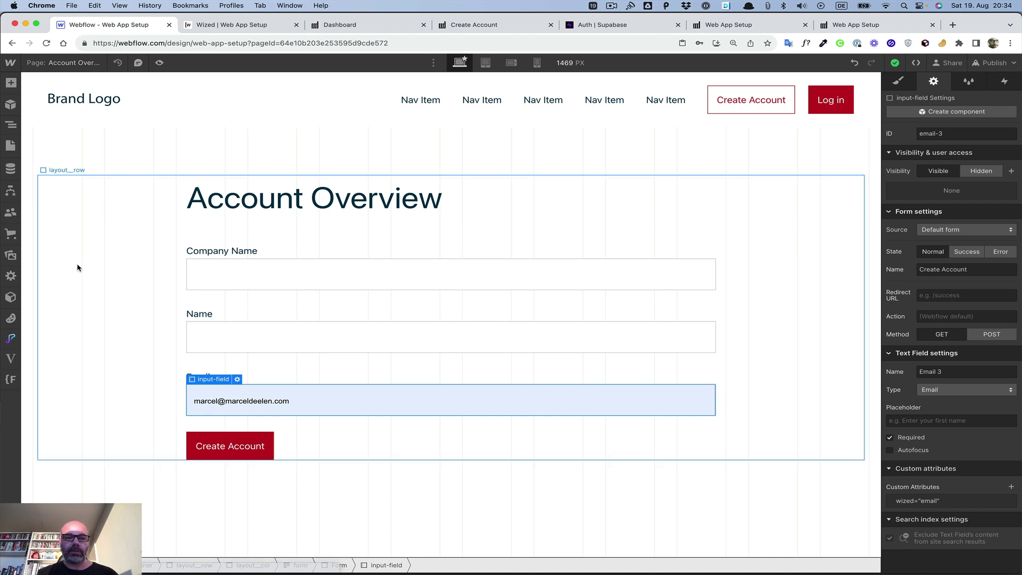
# Step: Relabel the button 'Update Account' and set its wized attribute to updateAccountButton
pyautogui.click(218, 452)
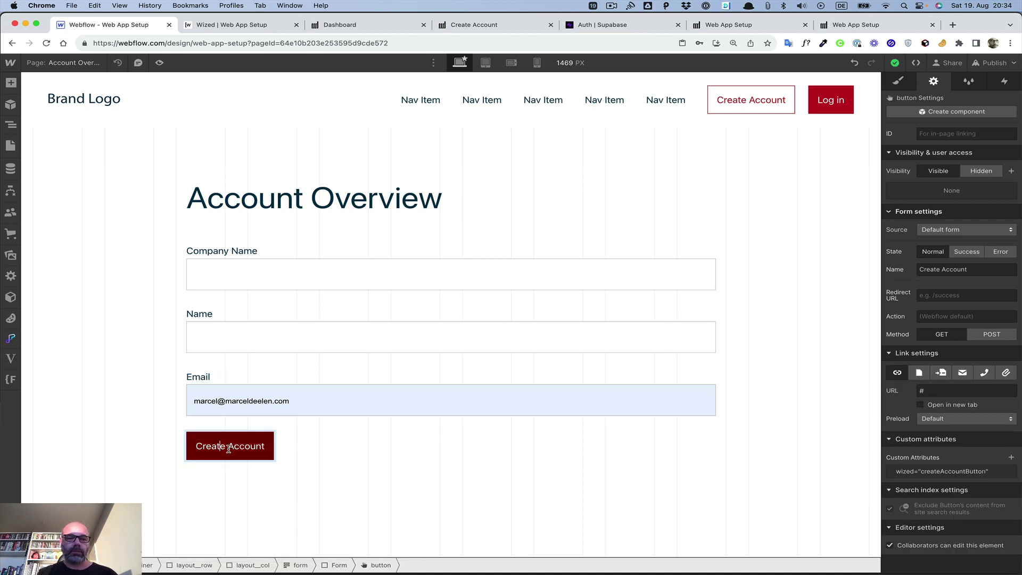
pyautogui.doubleClick(213, 450)
pyautogui.write('Update')
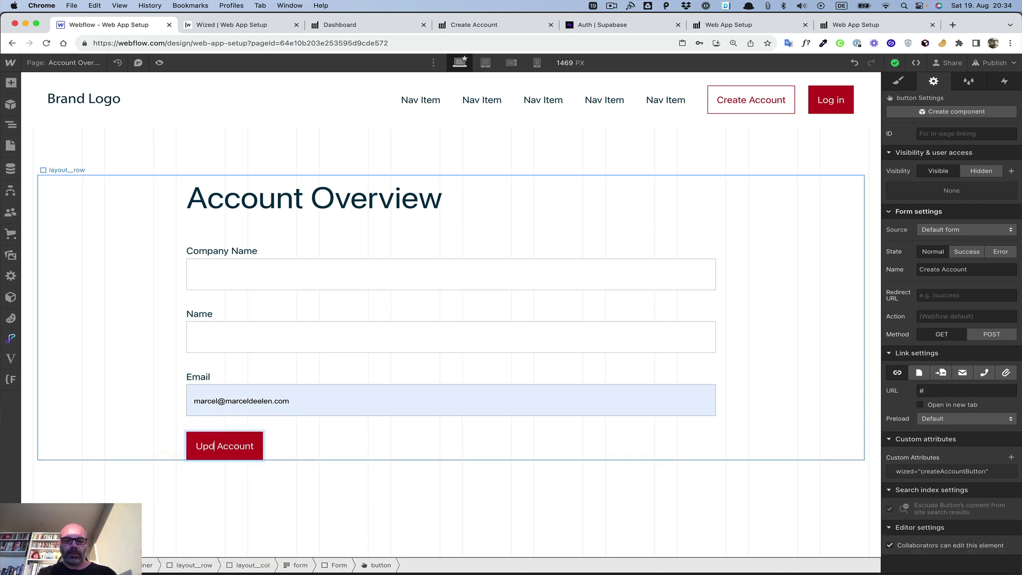
pyautogui.click(224, 531)
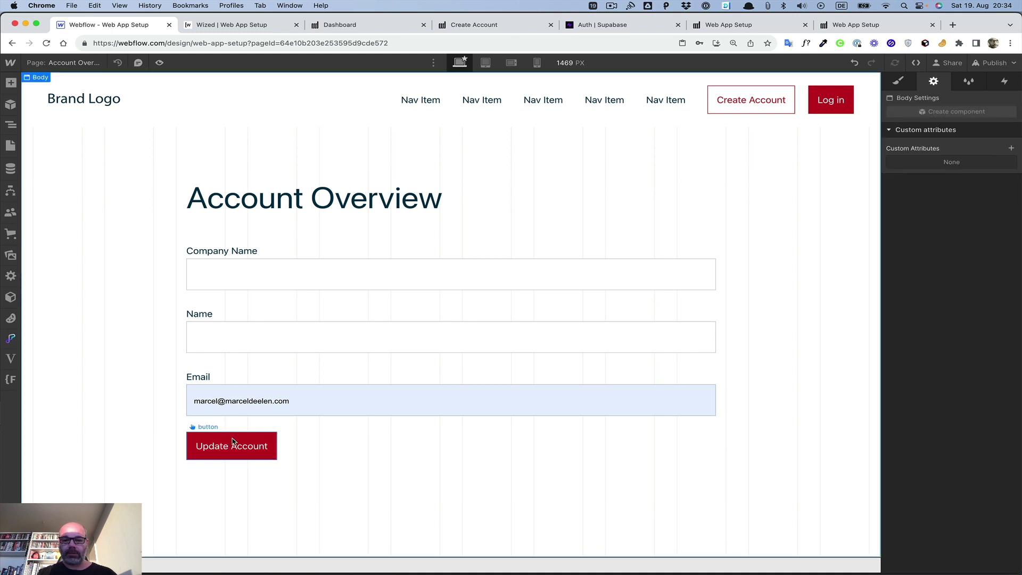
pyautogui.click(234, 440)
pyautogui.click(959, 471)
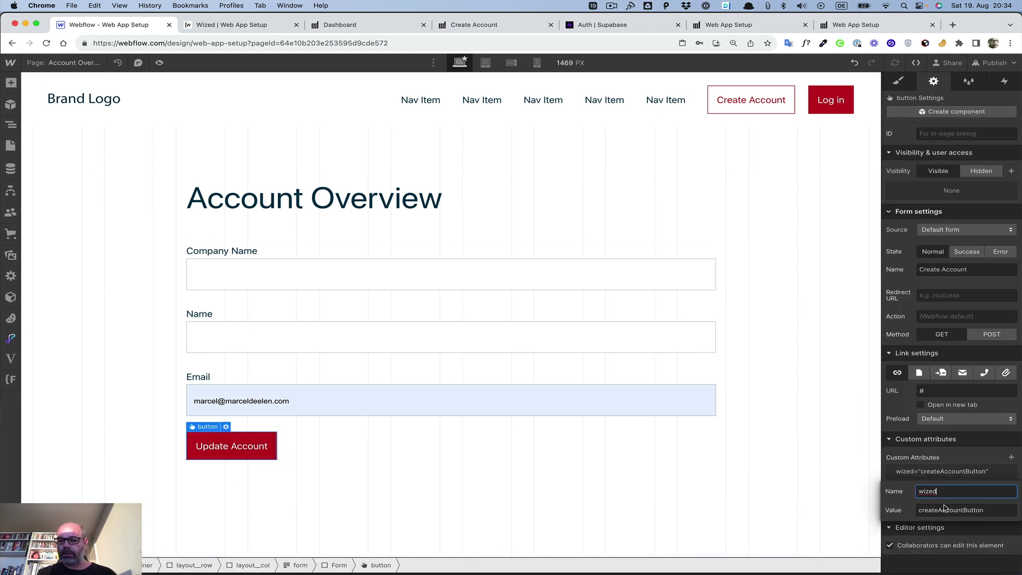
pyautogui.moveTo(939, 510); pyautogui.dragTo(837, 497)
pyautogui.write('update')
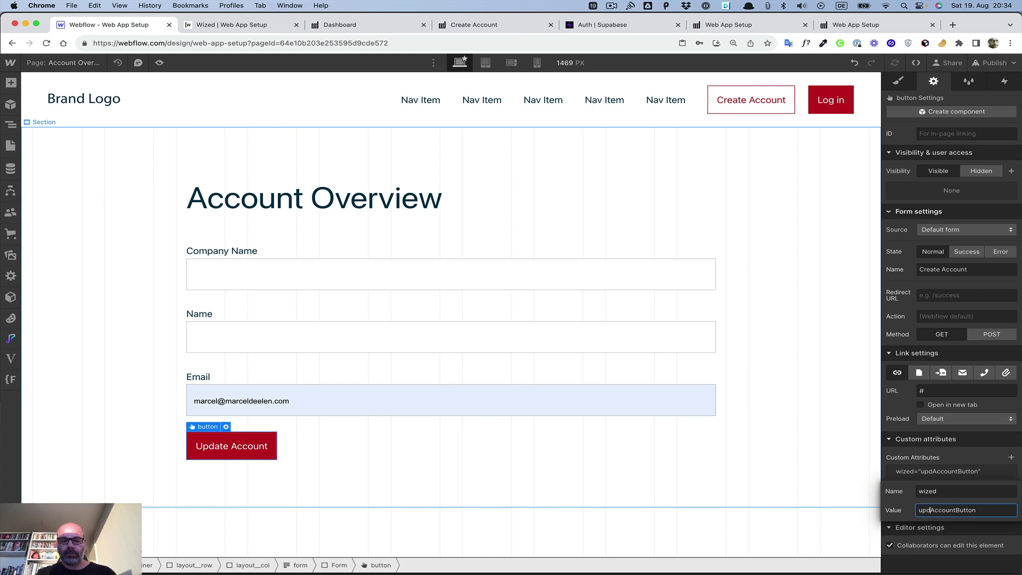
pyautogui.press('Return')
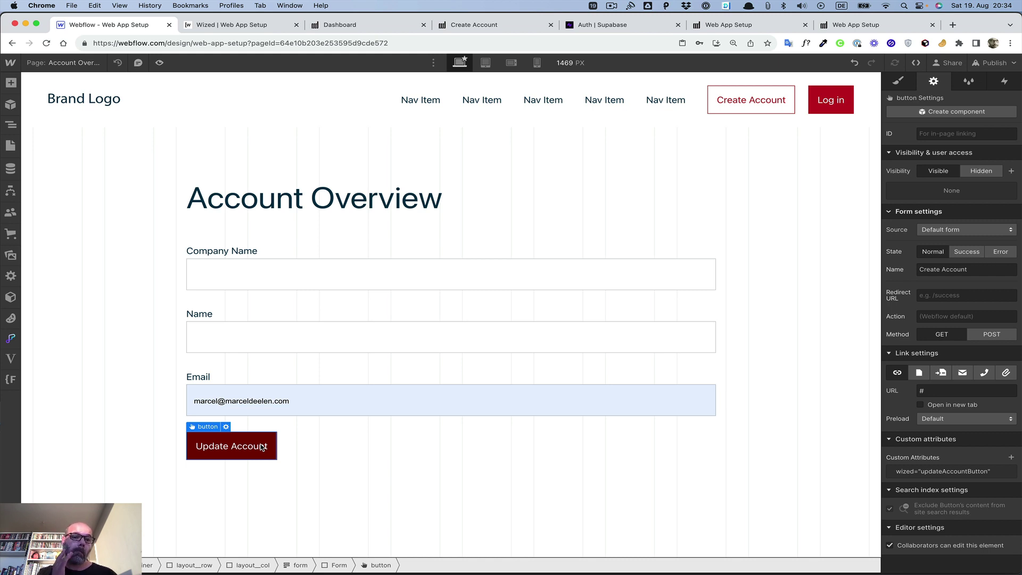
# Step: Publish the site to the selected domains and return to the Wized configurator
pyautogui.click(1004, 63)
pyautogui.click(940, 223)
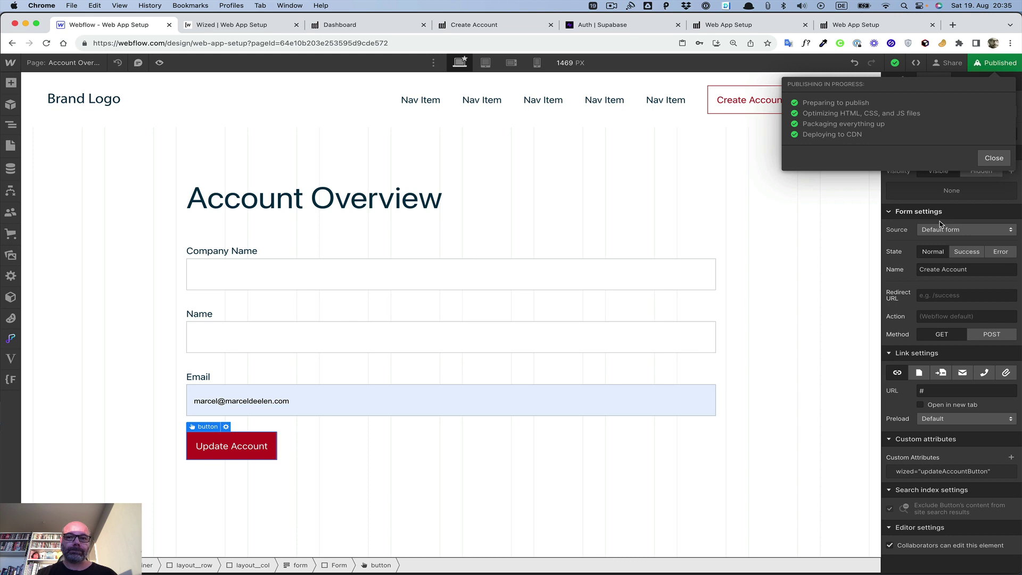
pyautogui.click(62, 65)
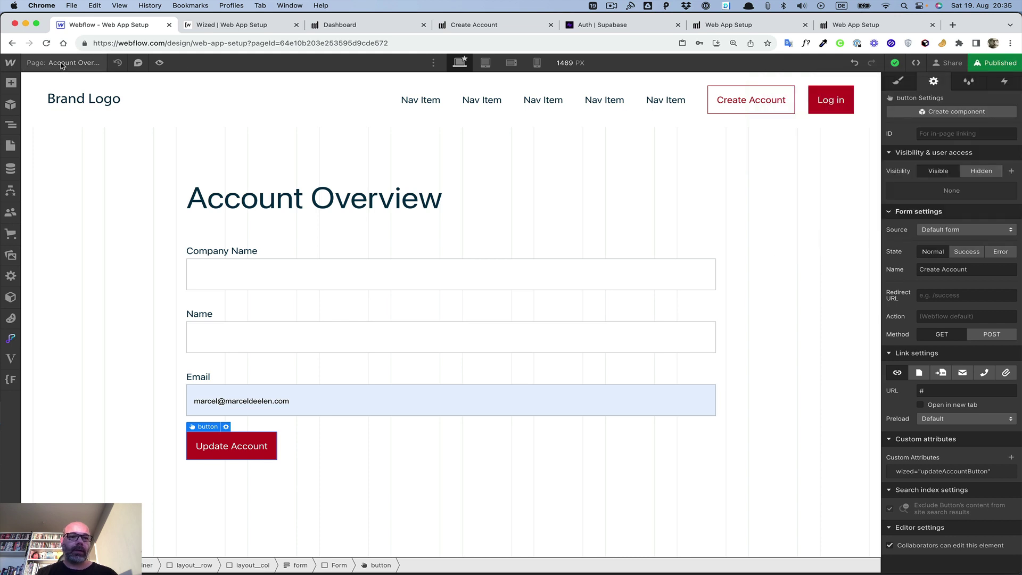
pyautogui.click(235, 31)
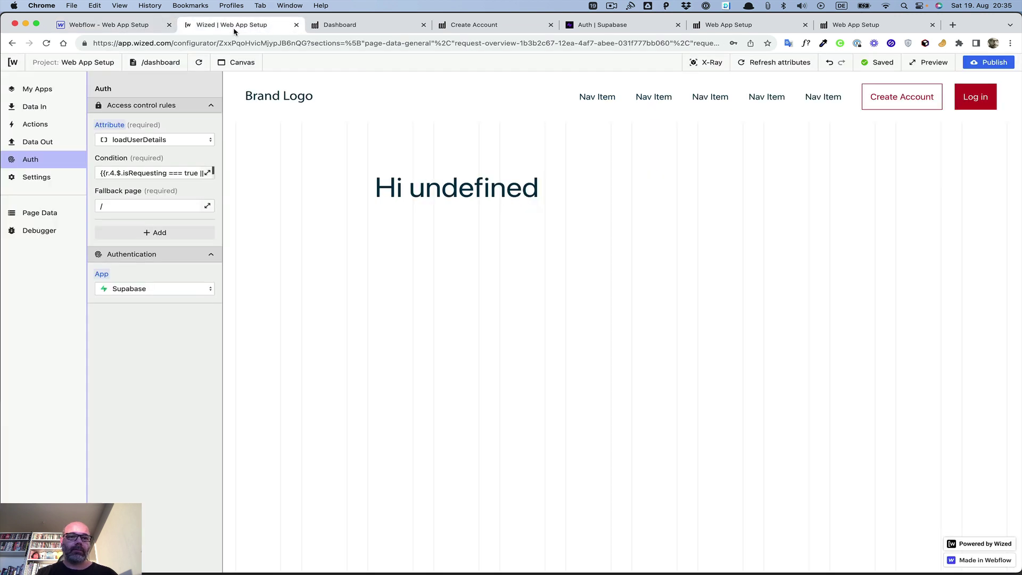
# Step: Refresh the preview and sign in through the login form using the saved Chrome login
pyautogui.click(201, 63)
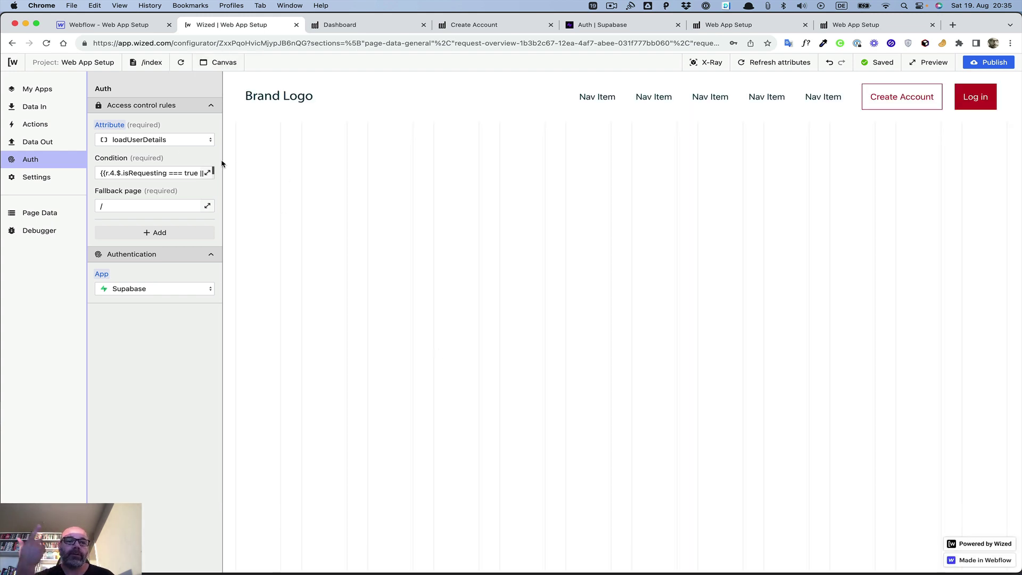
pyautogui.click(147, 64)
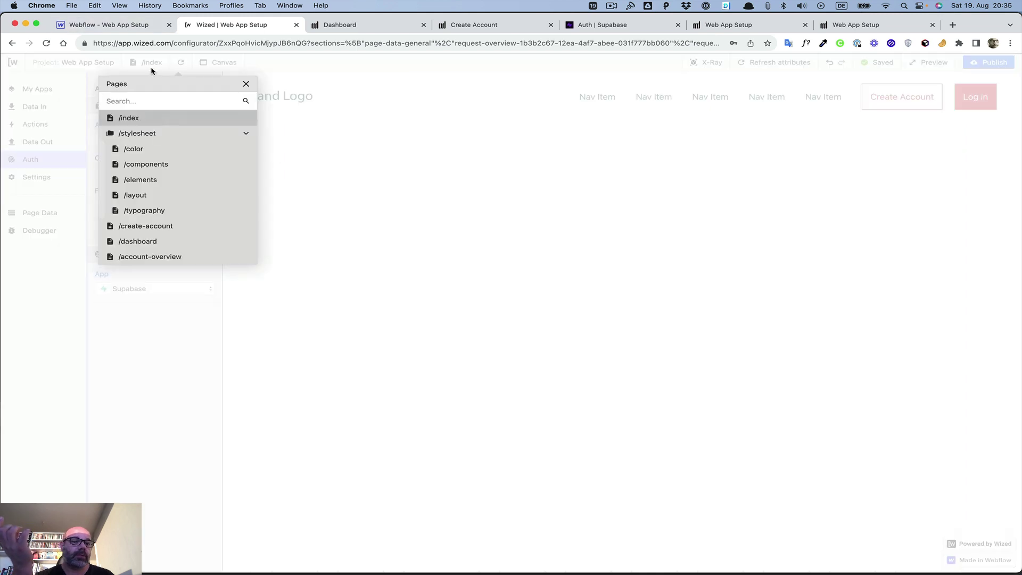
pyautogui.click(155, 257)
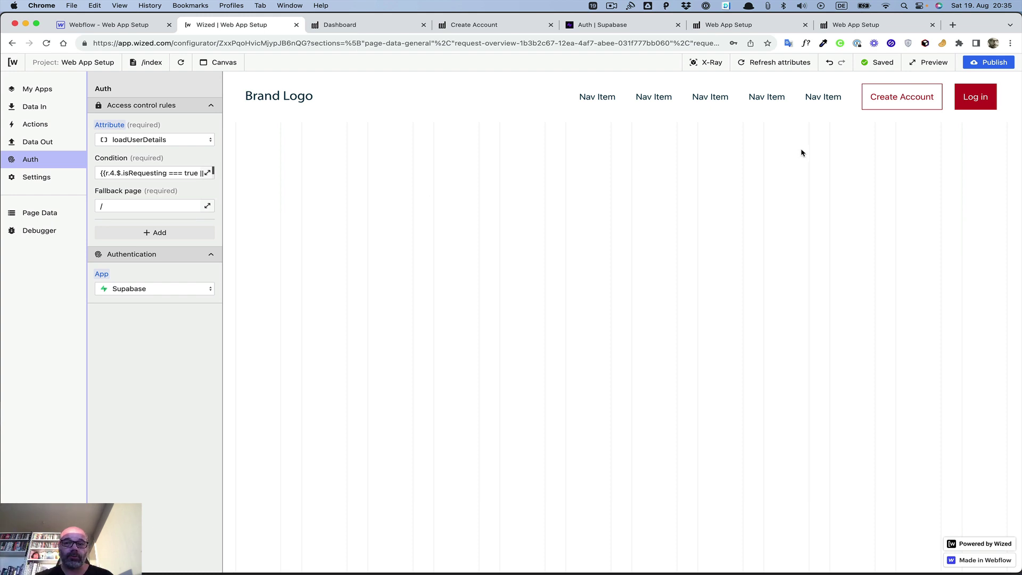
pyautogui.click(981, 105)
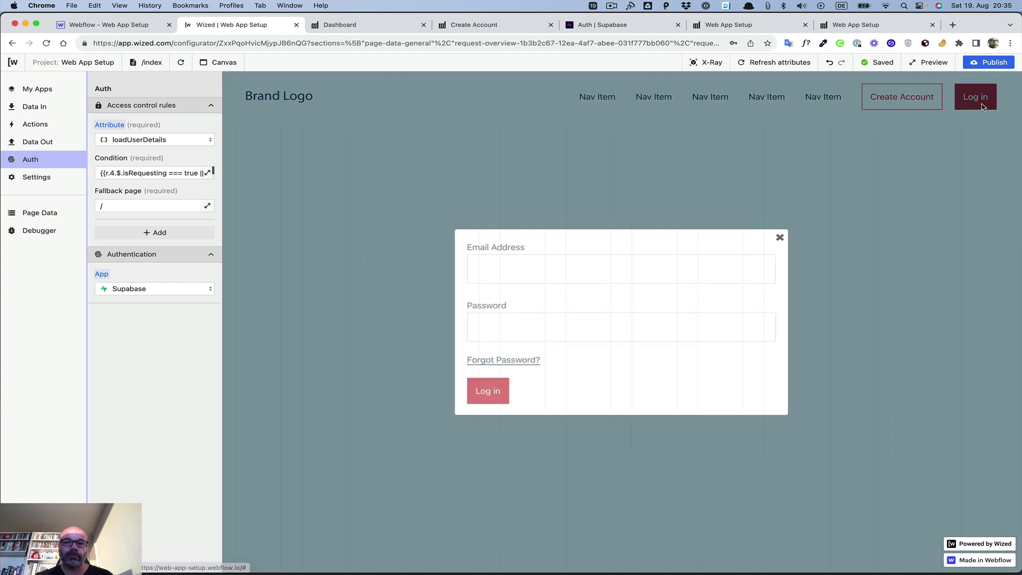
pyautogui.click(643, 264)
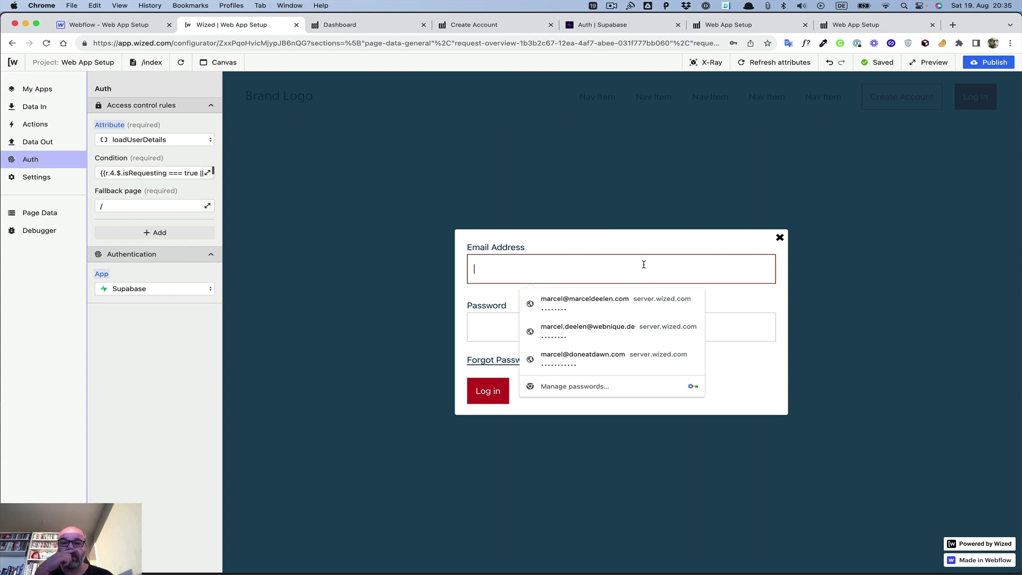
pyautogui.click(614, 303)
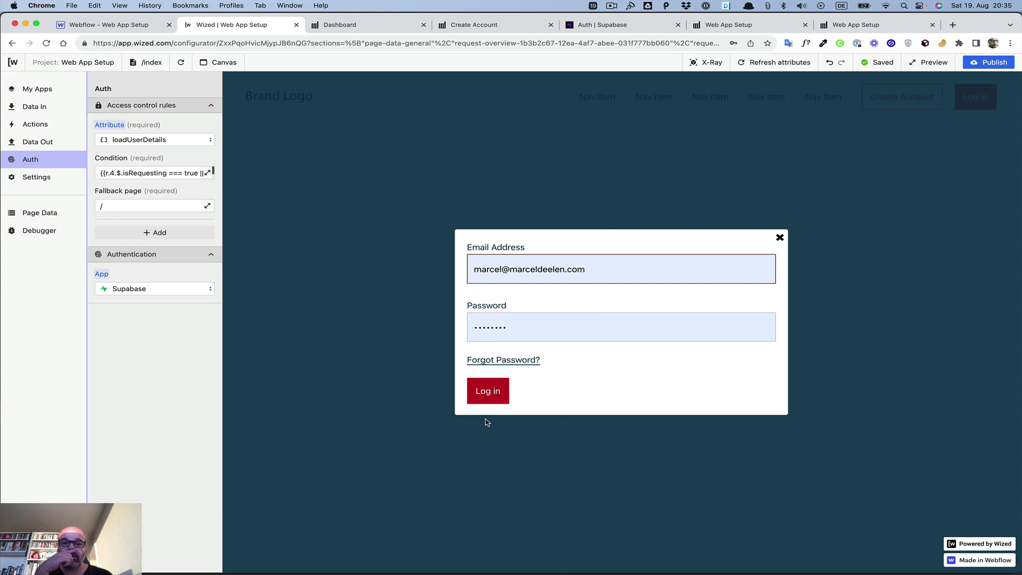
pyautogui.click(483, 394)
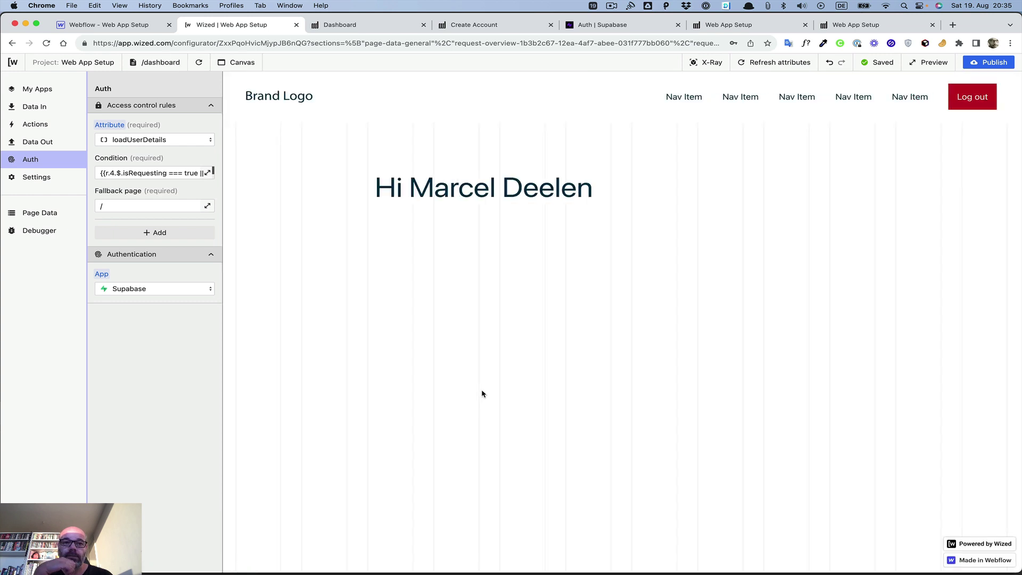
pyautogui.click(165, 63)
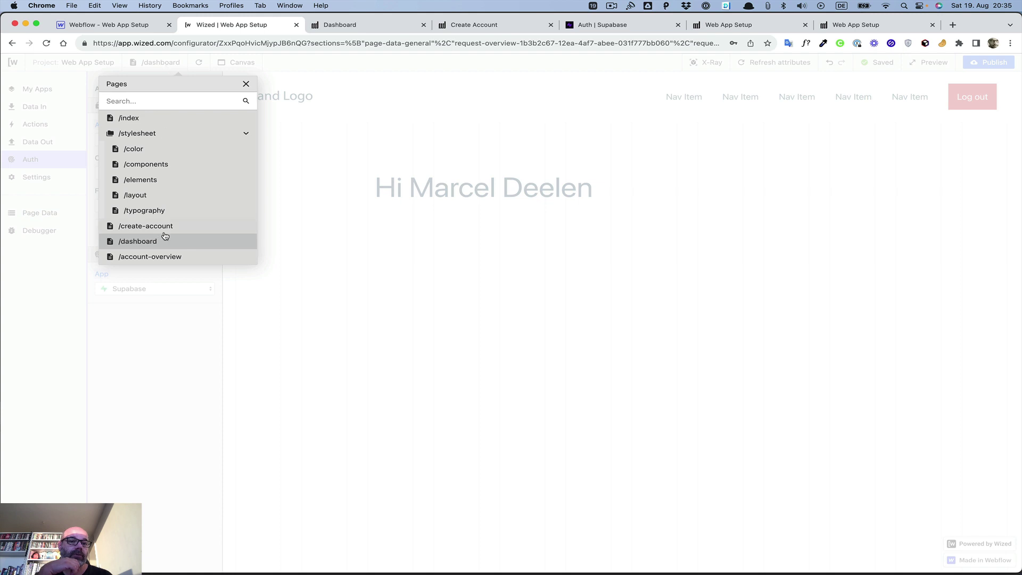
# Step: Open the /account-overview page and show the Actions list
pyautogui.click(163, 257)
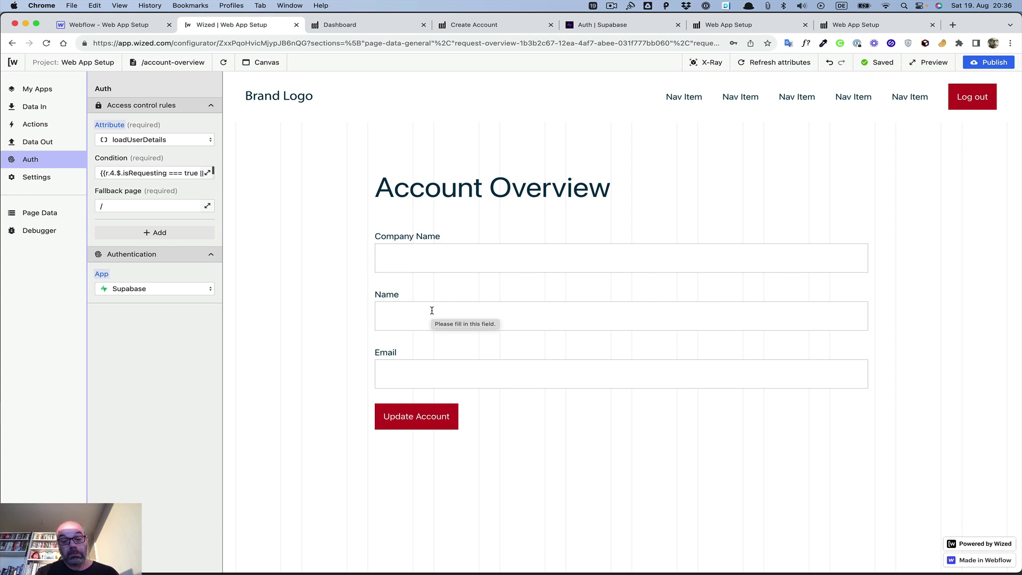
pyautogui.click(33, 124)
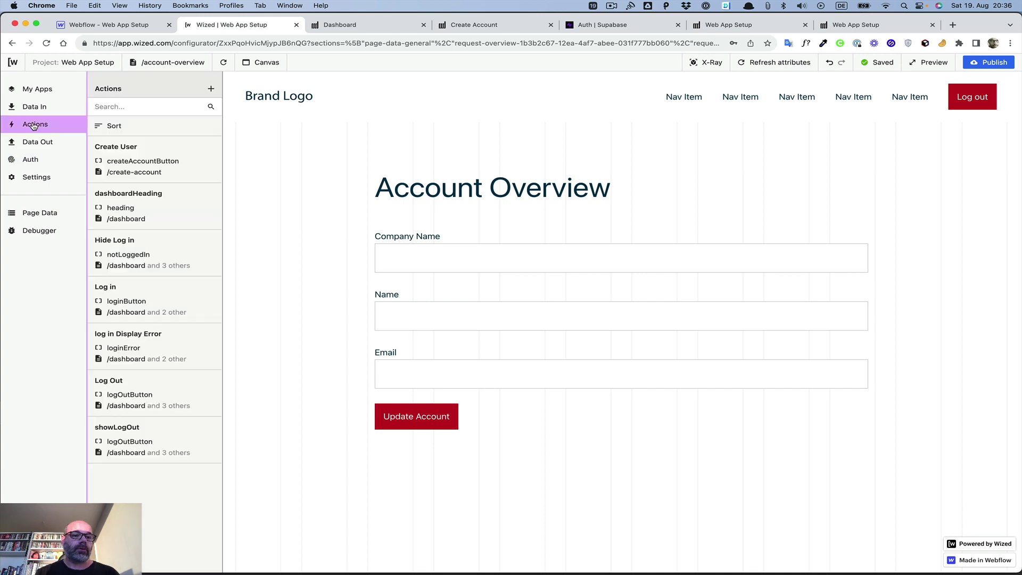
# Step: Start a new action and save a new actions folder named 'Account Overview'
pyautogui.click(209, 89)
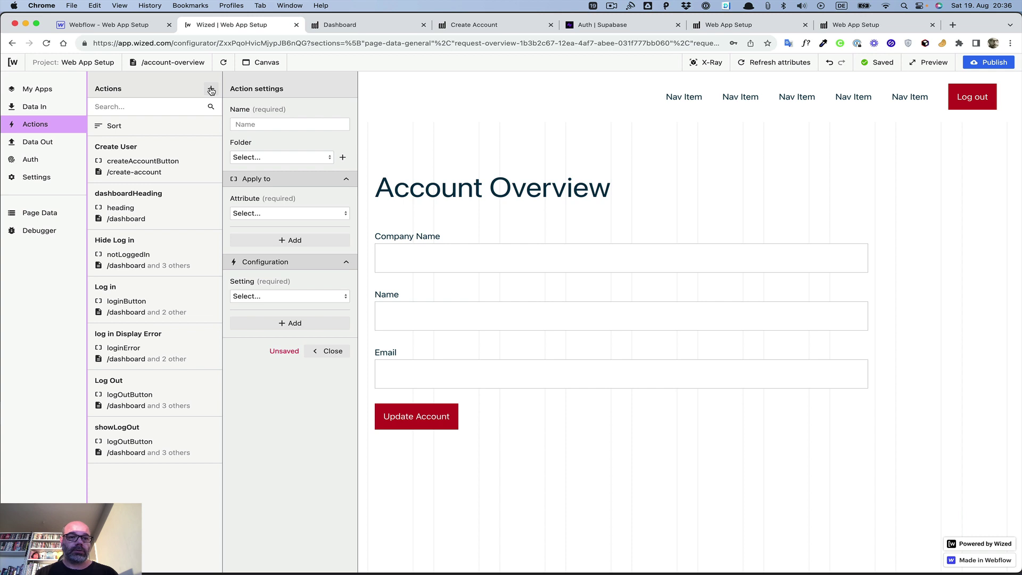
pyautogui.click(343, 157)
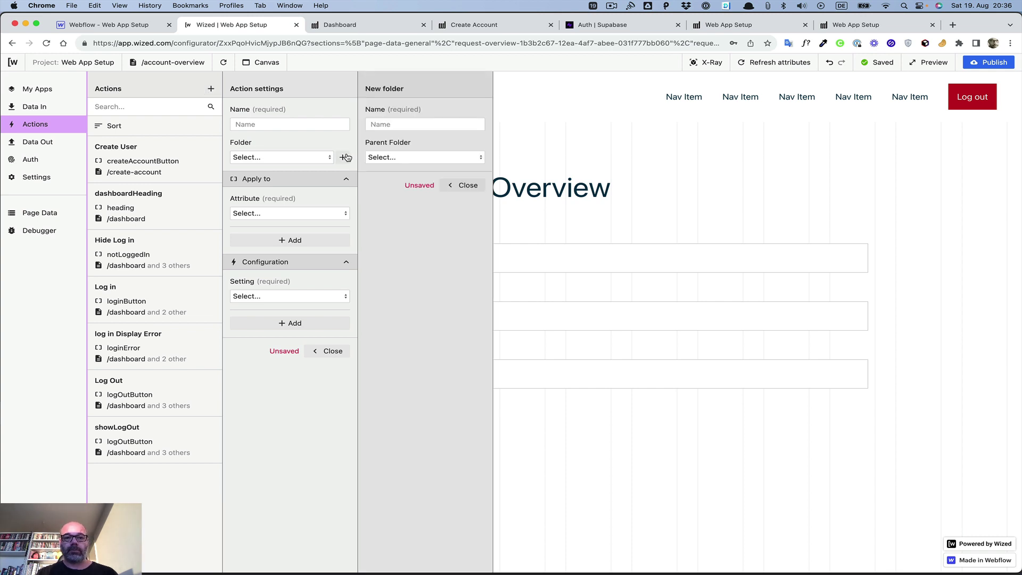
pyautogui.click(385, 123)
pyautogui.write('Acount')
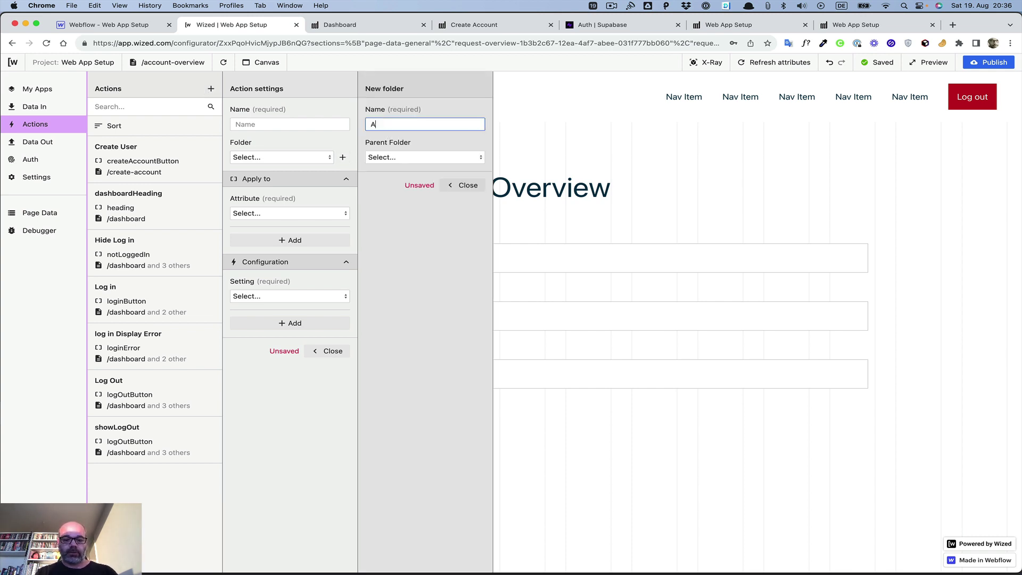
pyautogui.press('BackSpace')
pyautogui.press('BackSpace')
pyautogui.press('BackSpace')
pyautogui.press('BackSpace')
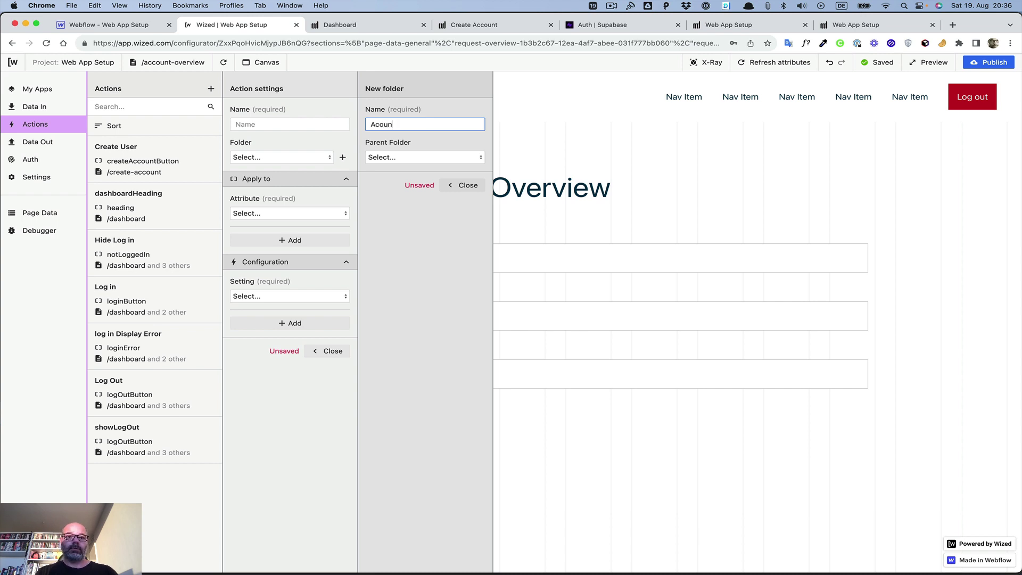
pyautogui.write('c')
pyautogui.write('ount OVerv')
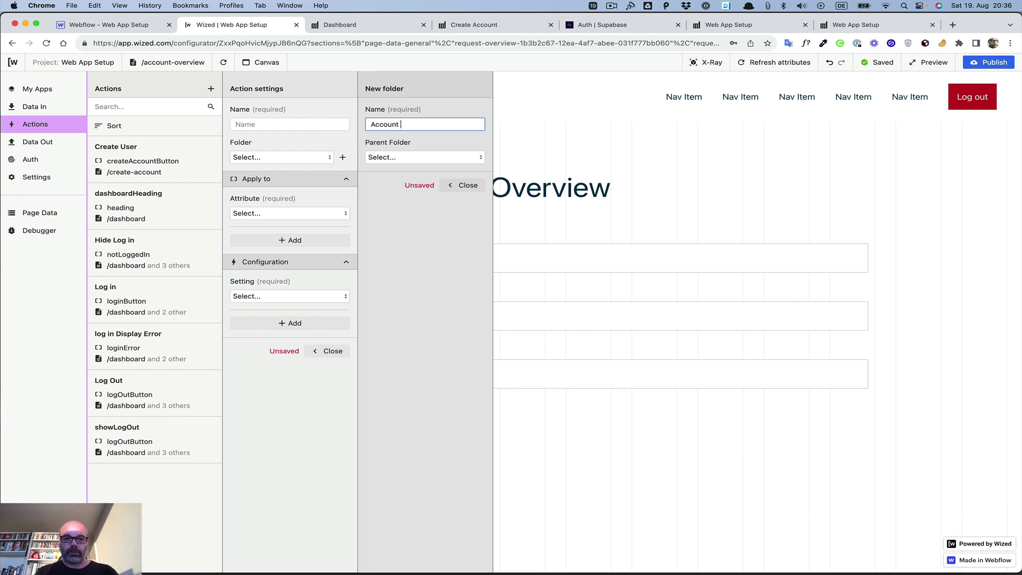
pyautogui.press('BackSpace')
pyautogui.press('BackSpace')
pyautogui.press('BackSpace')
pyautogui.write('verivew')
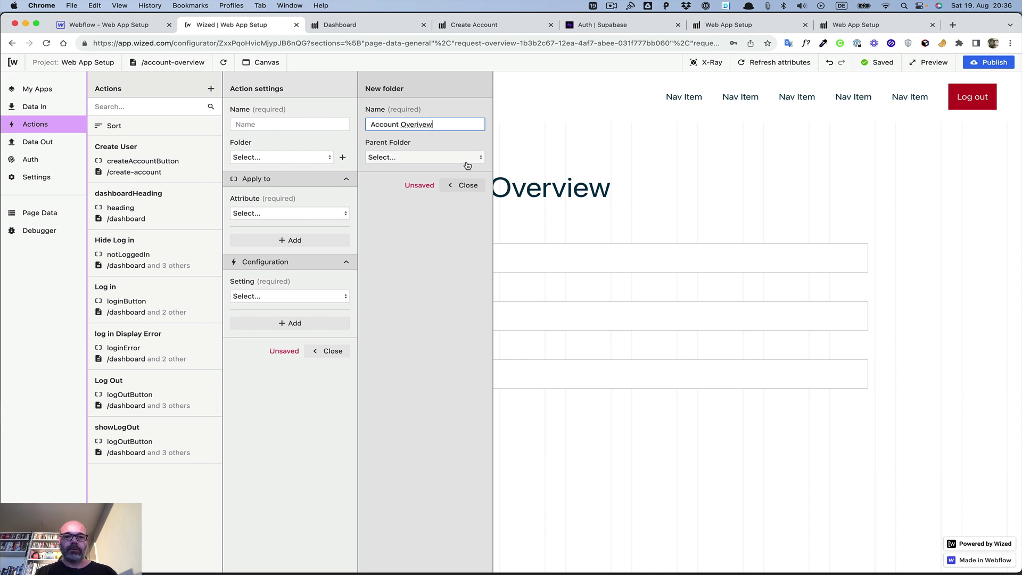
pyautogui.click(419, 124)
pyautogui.press('Delete')
pyautogui.press('Right')
pyautogui.write('i')
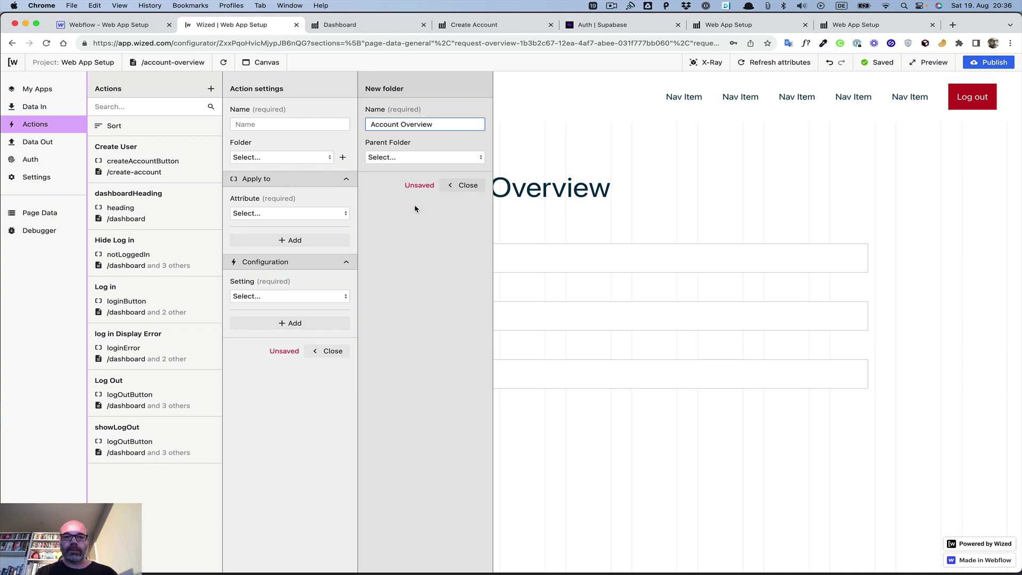
pyautogui.click(465, 186)
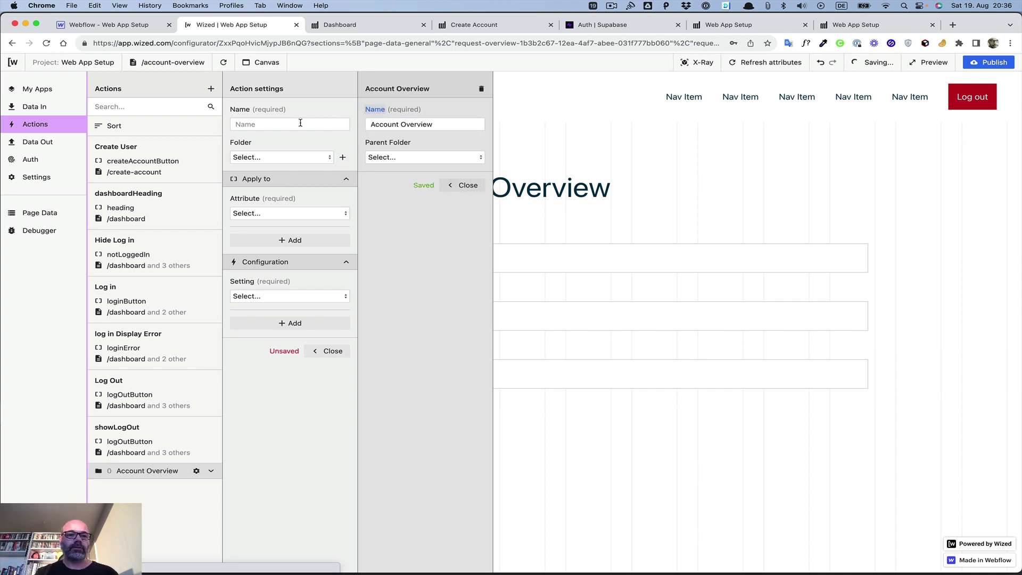
# Step: Name the action 'Populate Company Name', file it in Account Overview, targeting companyName
pyautogui.click(283, 121)
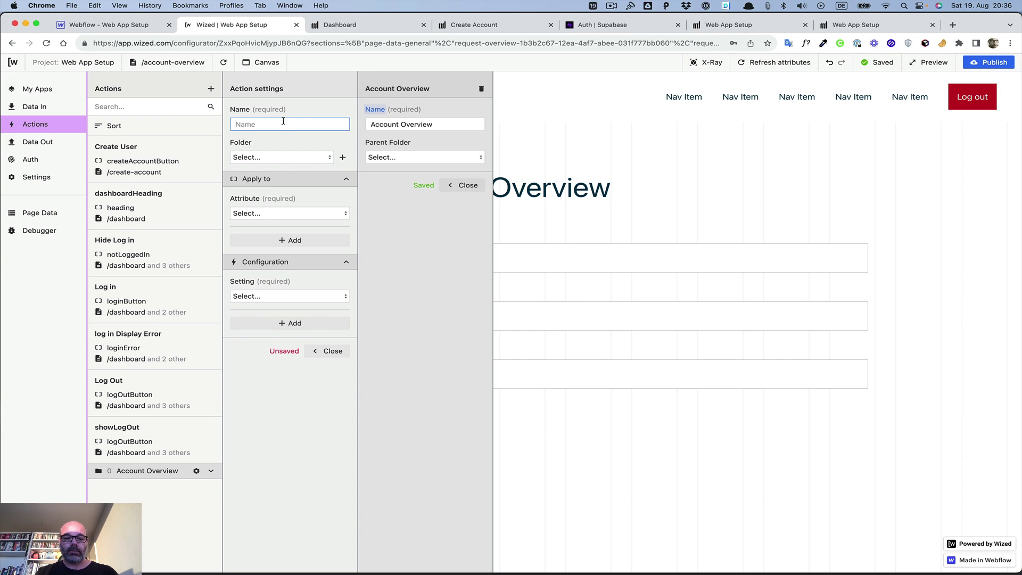
pyautogui.write('Comp')
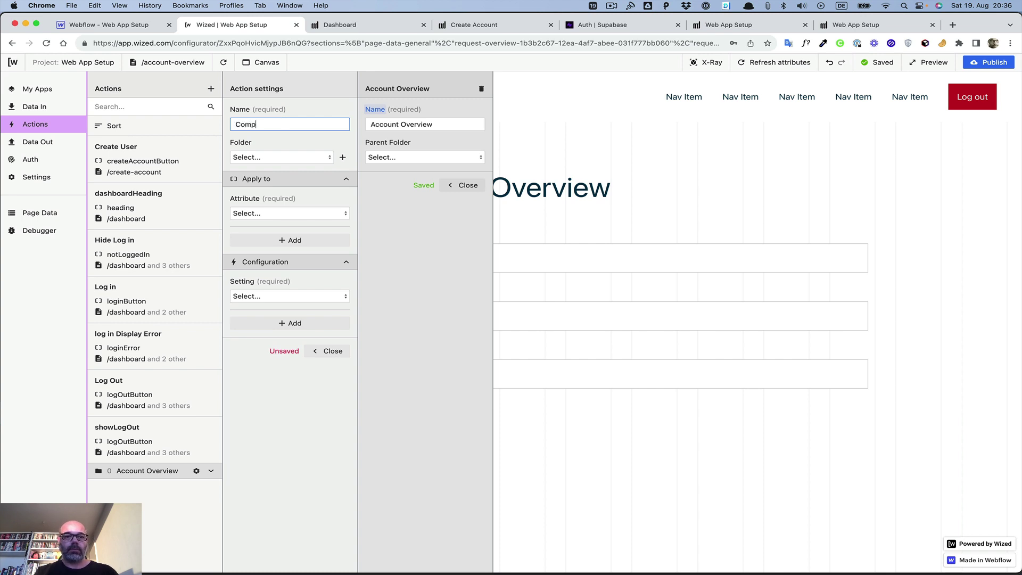
pyautogui.write('any Namwe')
pyautogui.press('super+a')
pyautogui.press('Left')
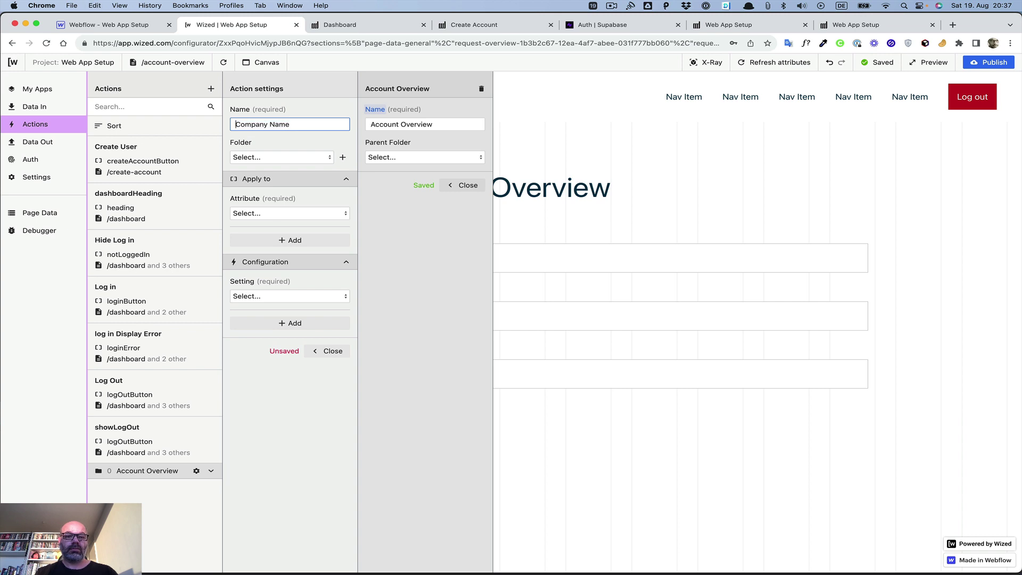
pyautogui.write('Populate')
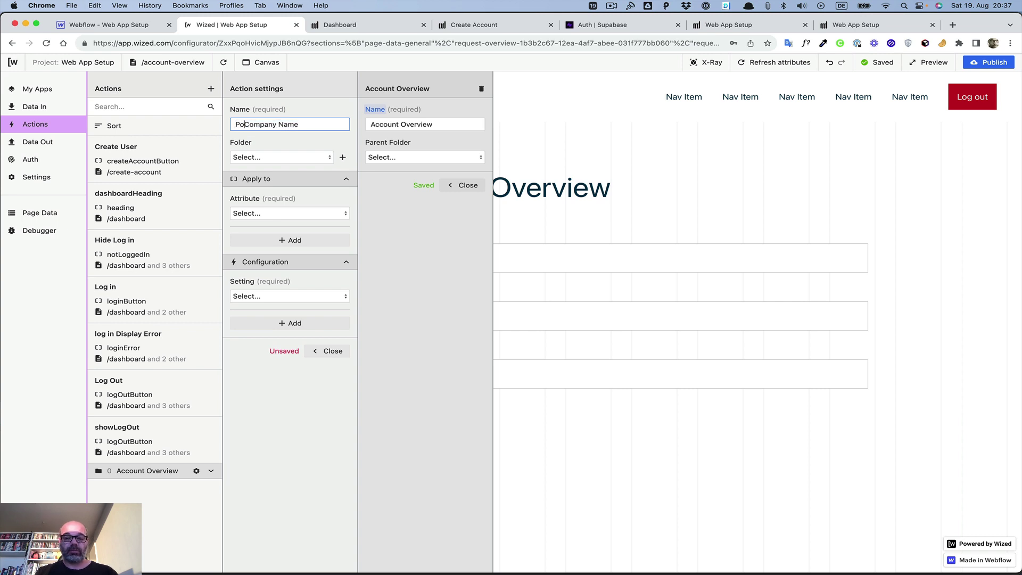
pyautogui.click(266, 157)
pyautogui.click(268, 174)
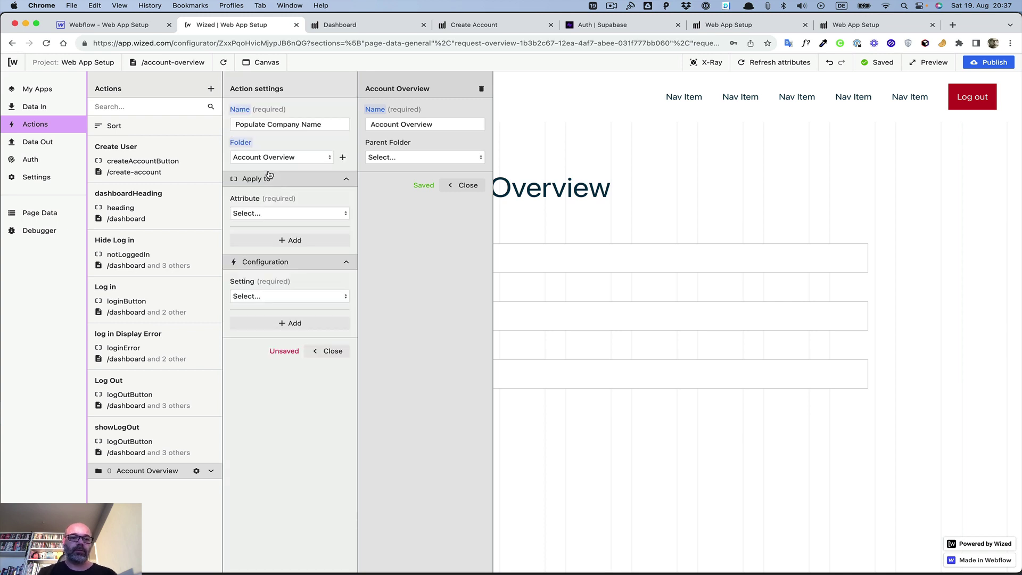
pyautogui.click(266, 214)
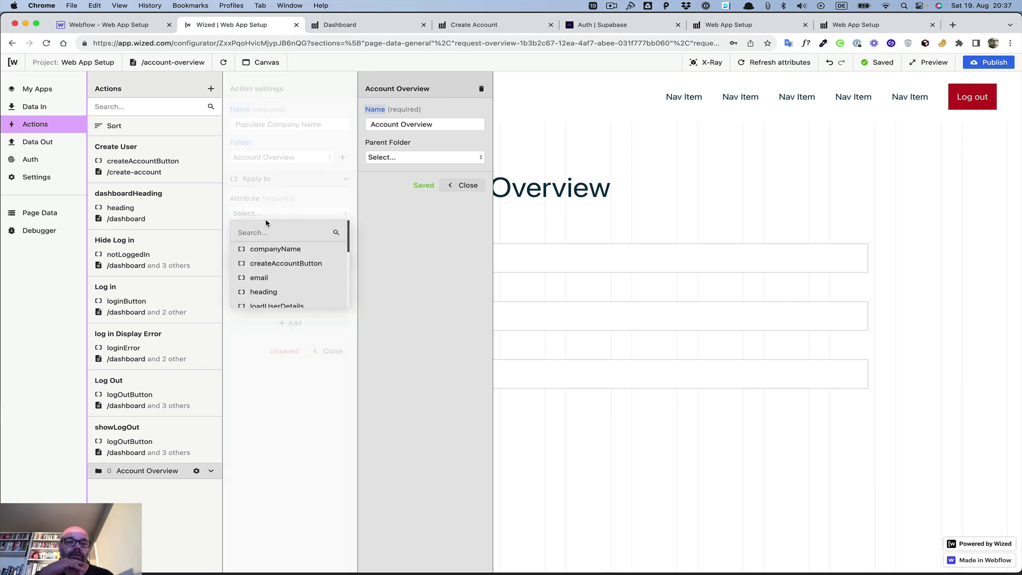
pyautogui.click(266, 249)
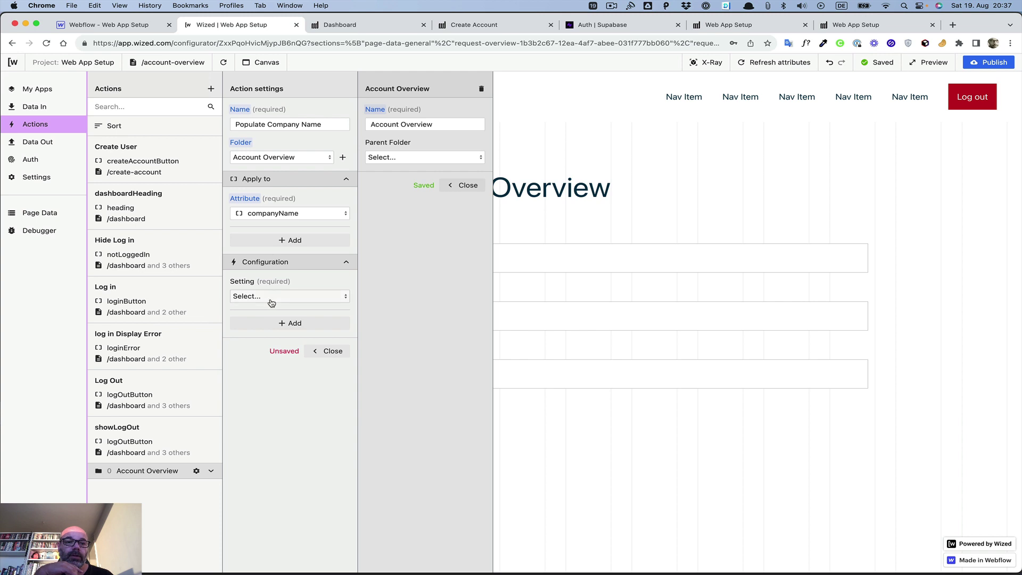
# Step: Set it to 'Set input value' with r.5.d[0].company_name and close the action
pyautogui.click(270, 297)
pyautogui.scroll(-4, 273, 319)
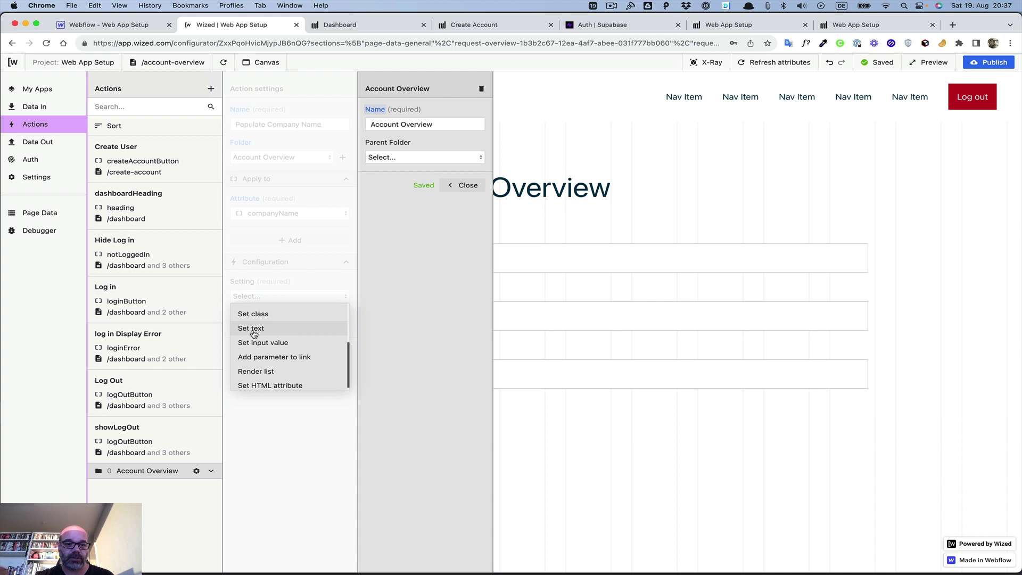
pyautogui.click(255, 343)
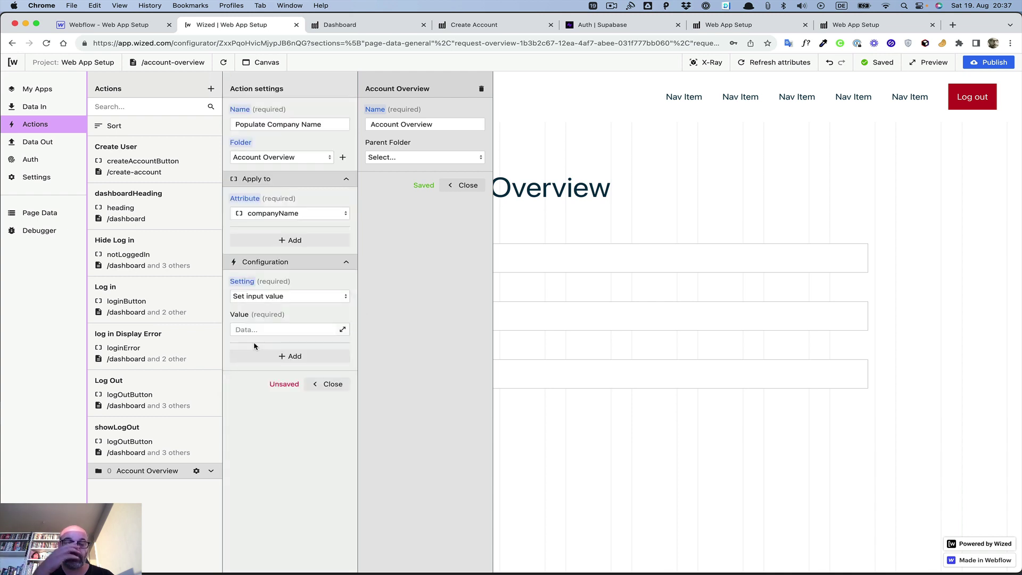
pyautogui.click(343, 331)
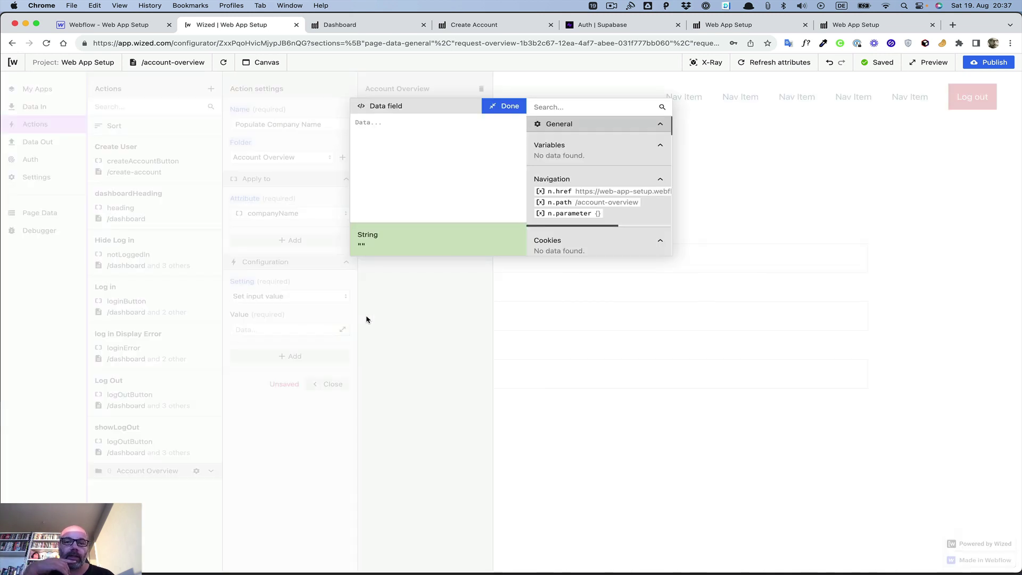
pyautogui.scroll(-10, 601, 151)
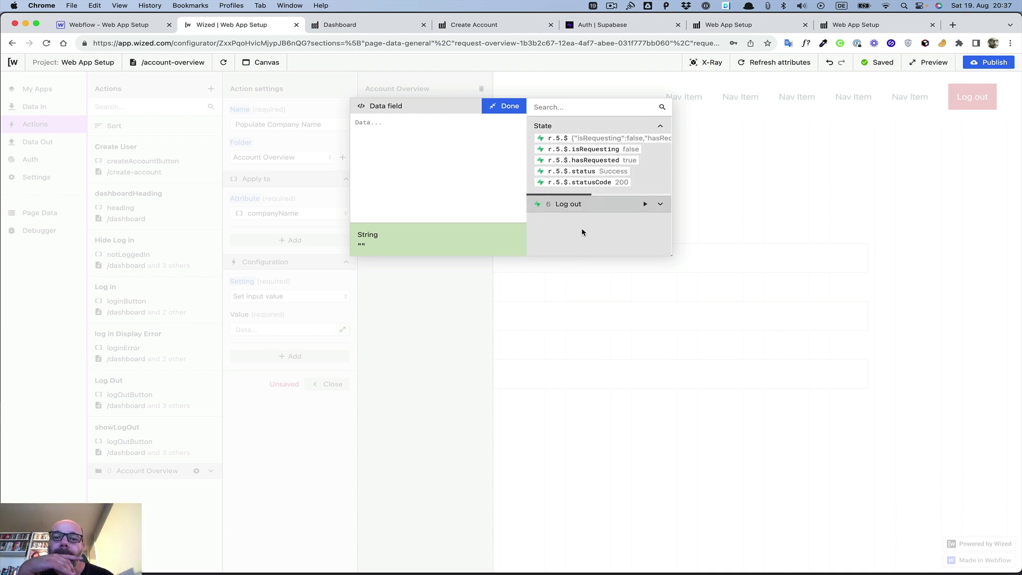
pyautogui.scroll(5, 582, 232)
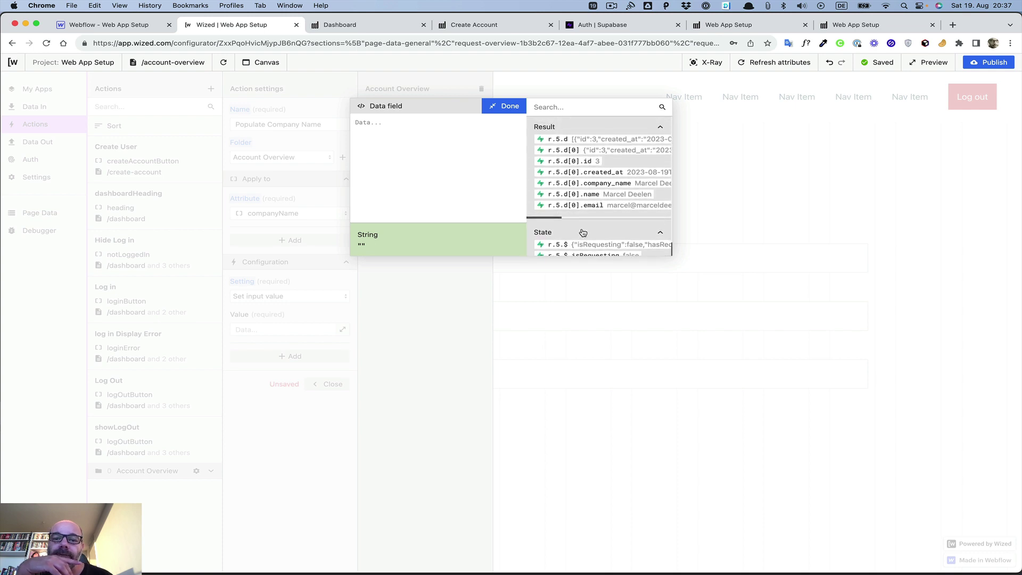
pyautogui.click(595, 187)
pyautogui.click(512, 107)
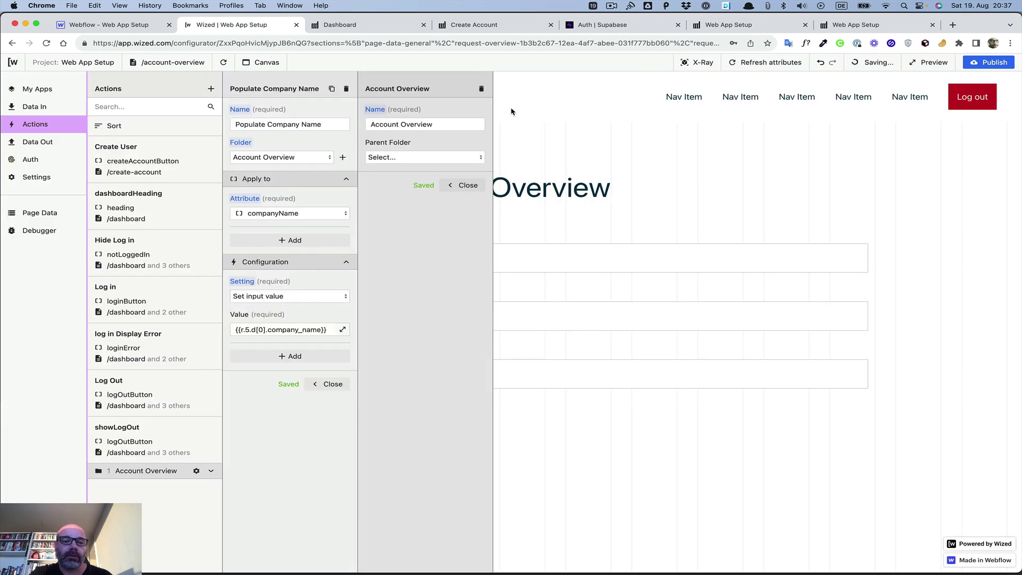
pyautogui.click(329, 384)
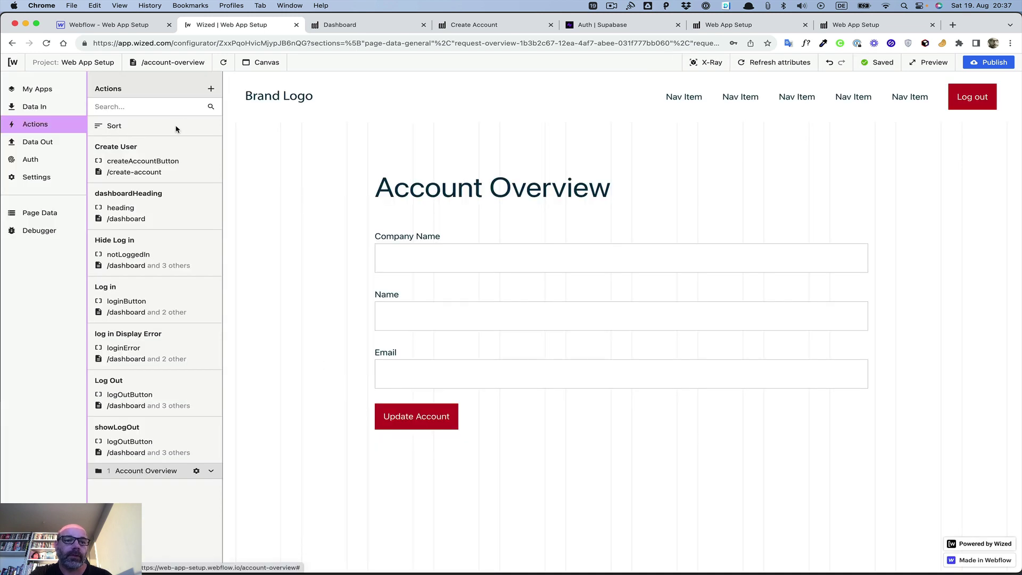
pyautogui.click(211, 87)
# Step: Name the new action 'Populate Name', file it in Account Overview, targeting the name input
pyautogui.click(264, 125)
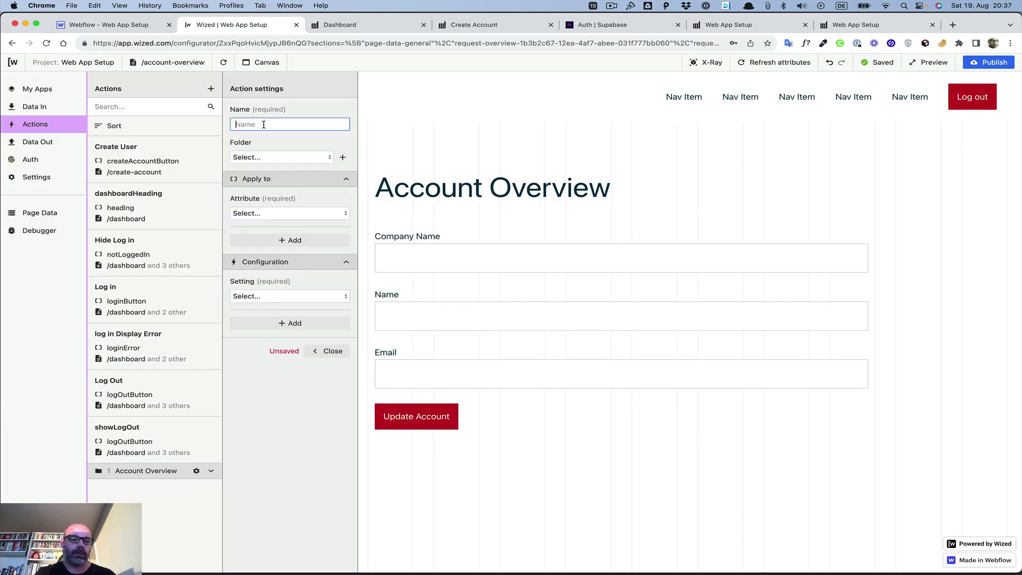
pyautogui.click(211, 471)
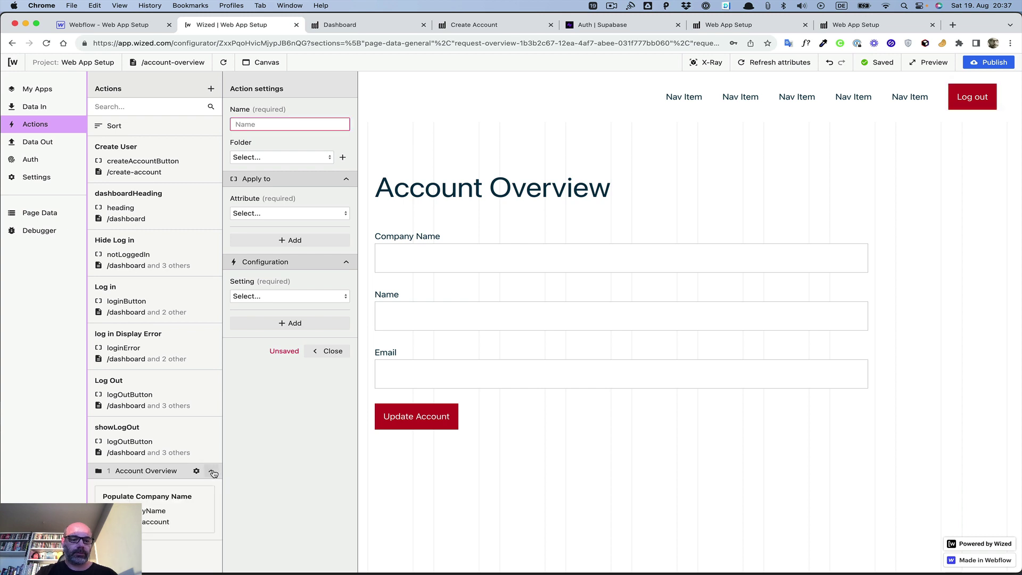
pyautogui.click(264, 123)
pyautogui.write('Popu')
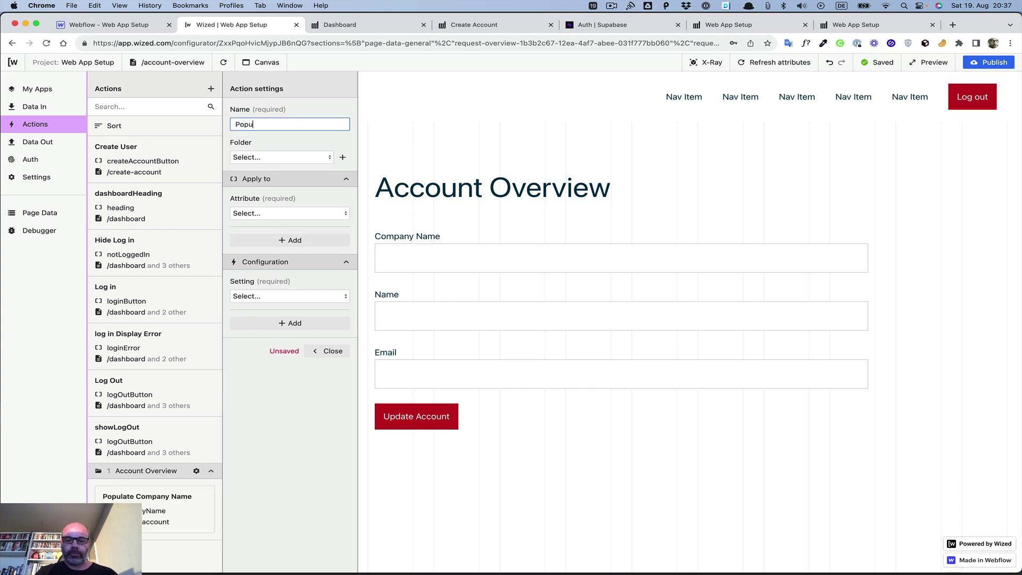
pyautogui.write('late Name')
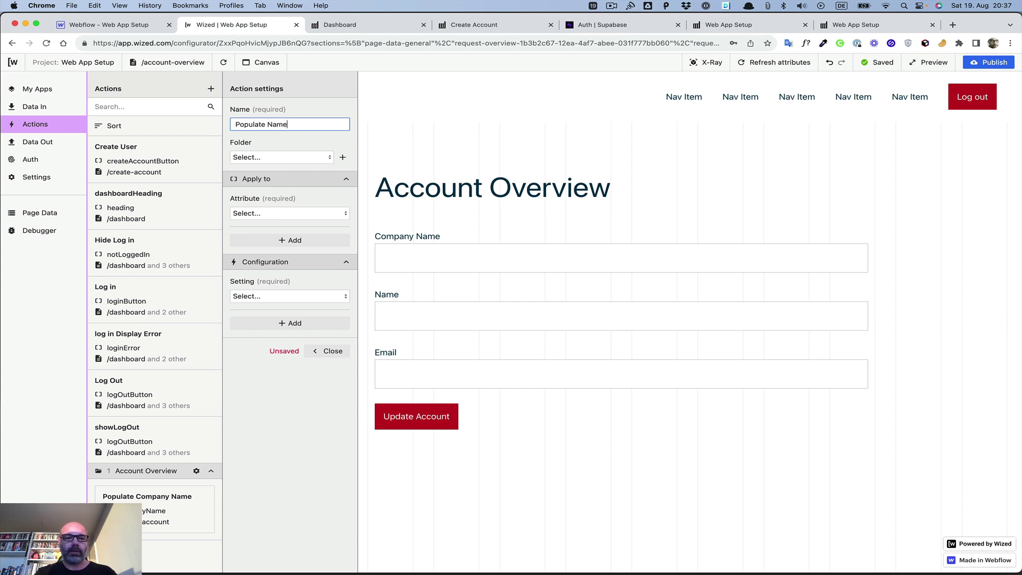
pyautogui.click(261, 158)
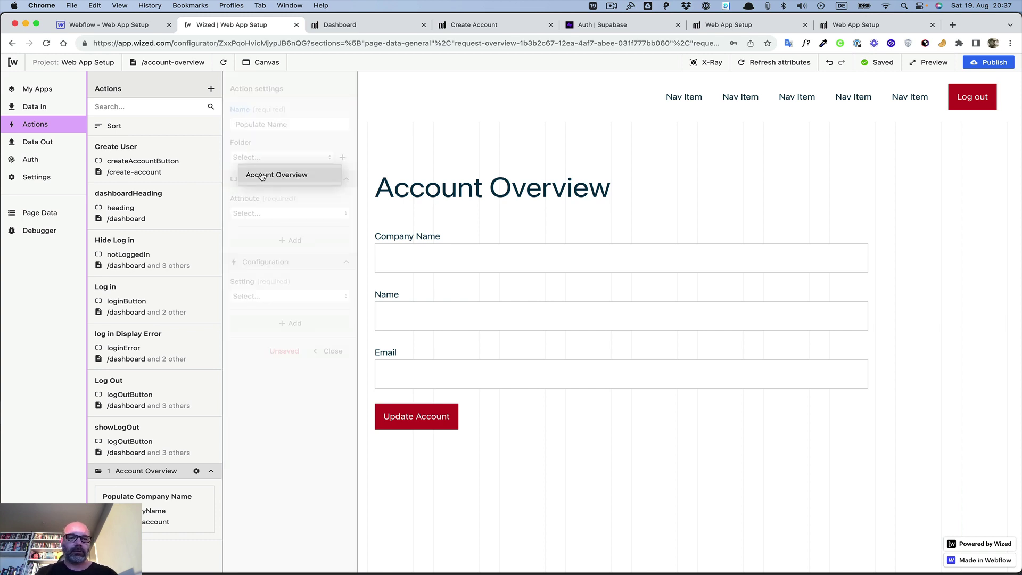
pyautogui.click(262, 173)
pyautogui.click(269, 214)
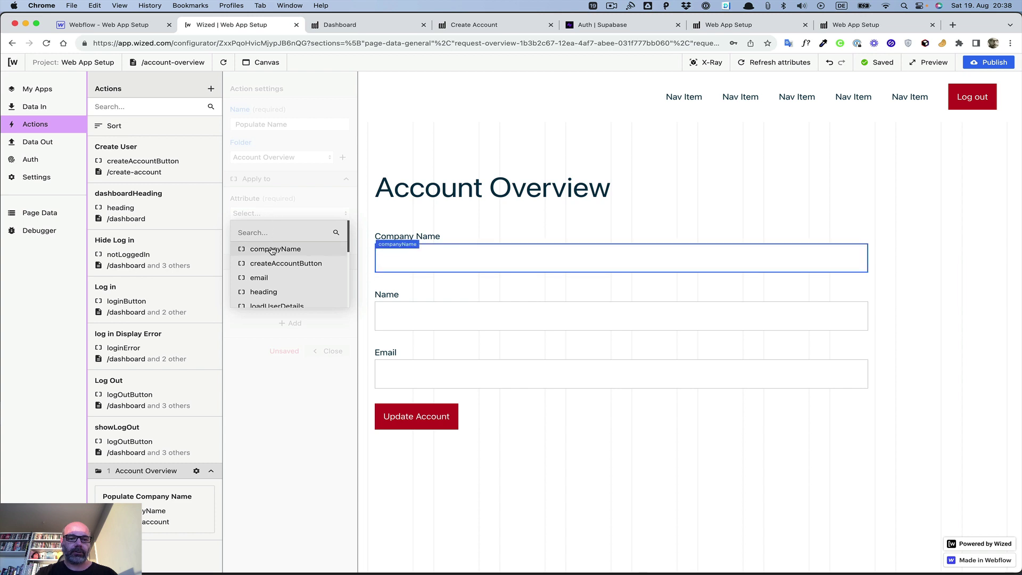
pyautogui.scroll(-4, 271, 280)
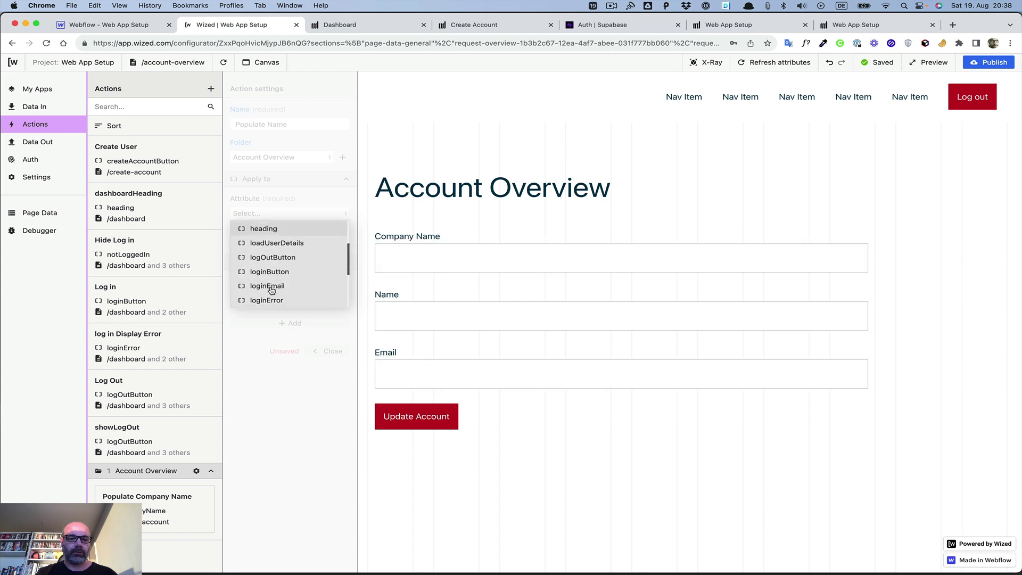
pyautogui.scroll(-2, 271, 290)
pyautogui.click(258, 278)
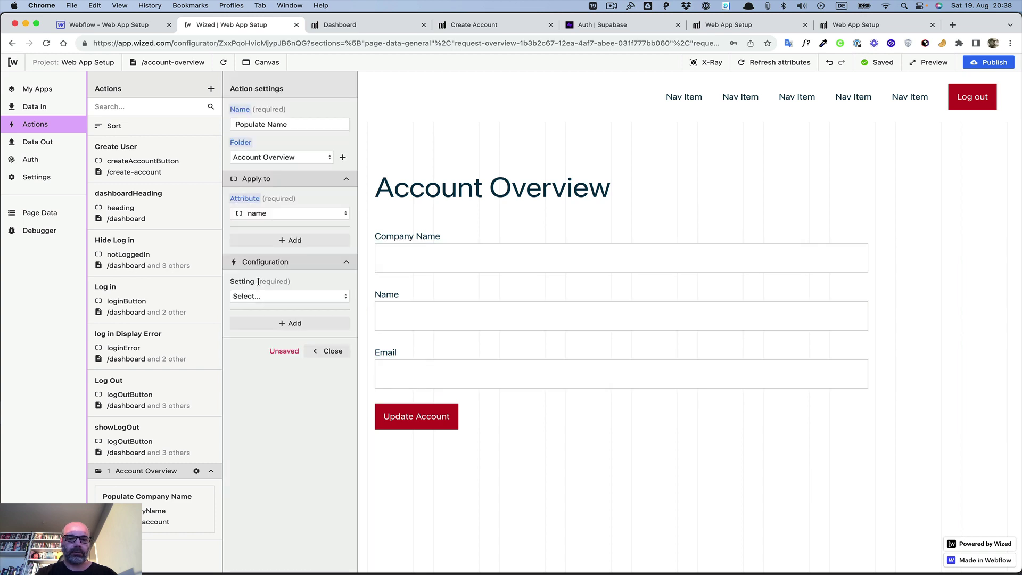
# Step: Set it to 'Set input value' with r.5.d[0].name and close the action
pyautogui.click(260, 296)
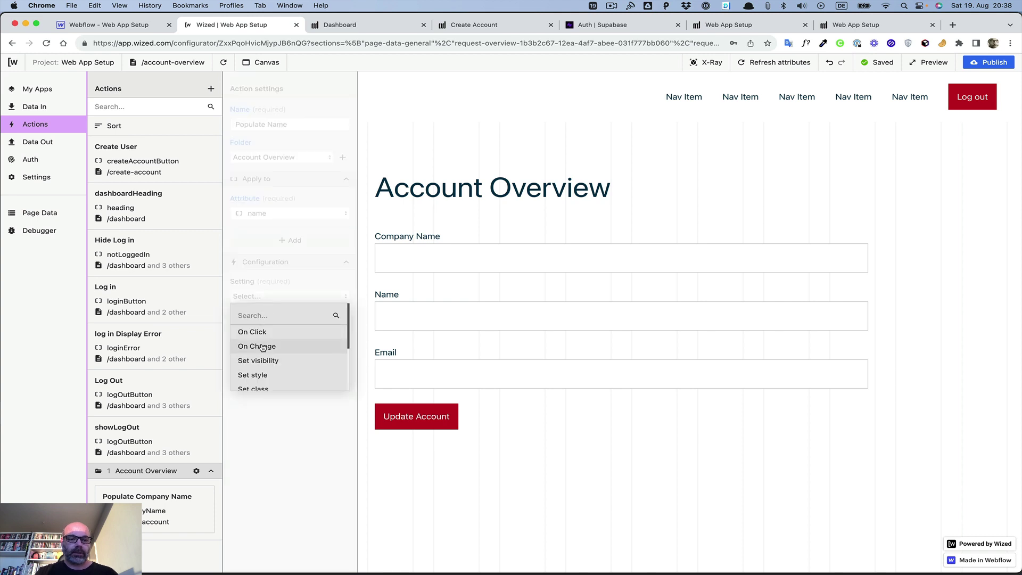
pyautogui.scroll(-3, 264, 376)
pyautogui.click(265, 364)
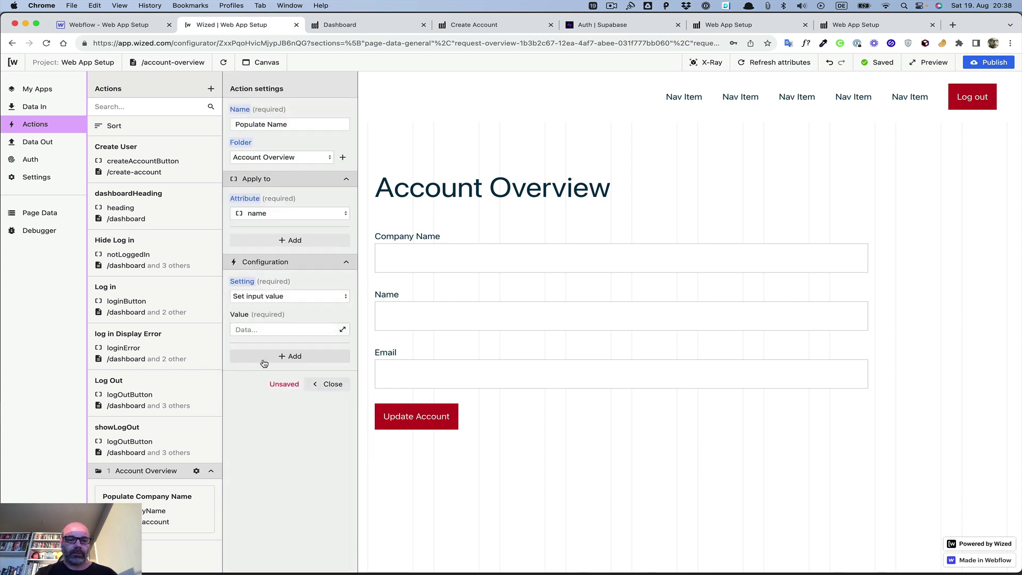
pyautogui.click(343, 330)
pyautogui.scroll(-10, 564, 190)
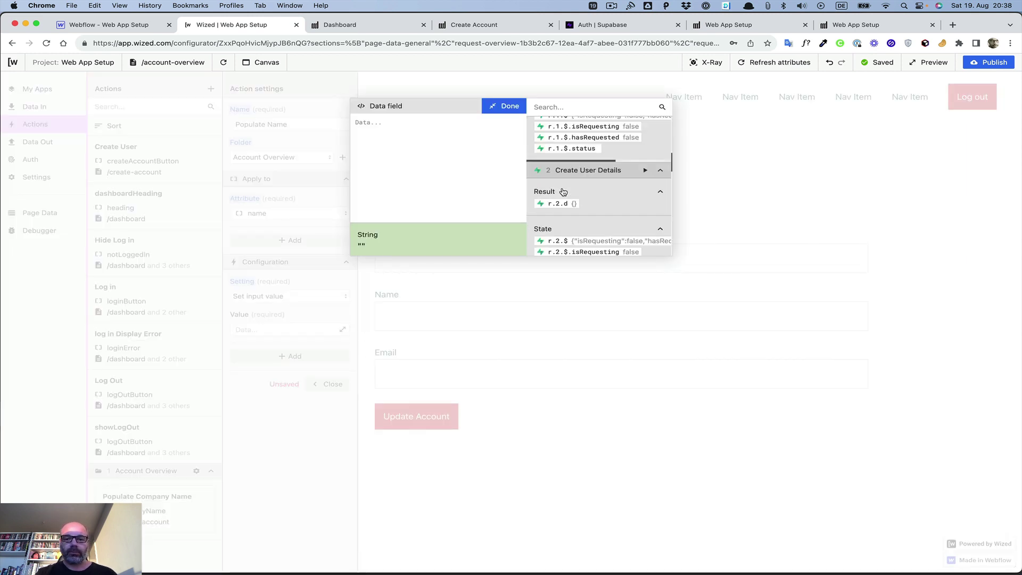
pyautogui.scroll(-10, 564, 191)
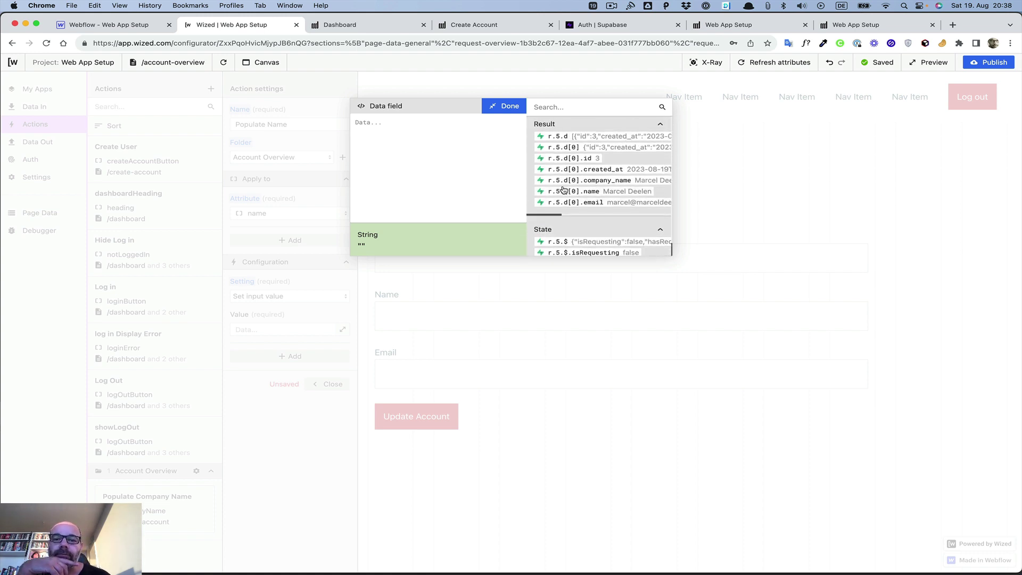
pyautogui.click(564, 190)
pyautogui.click(506, 106)
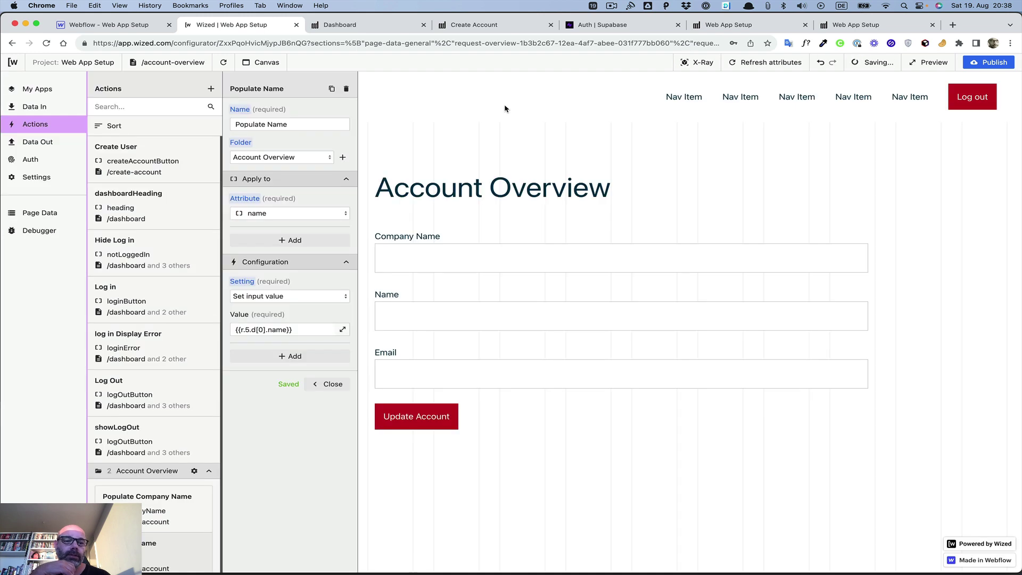
pyautogui.click(330, 384)
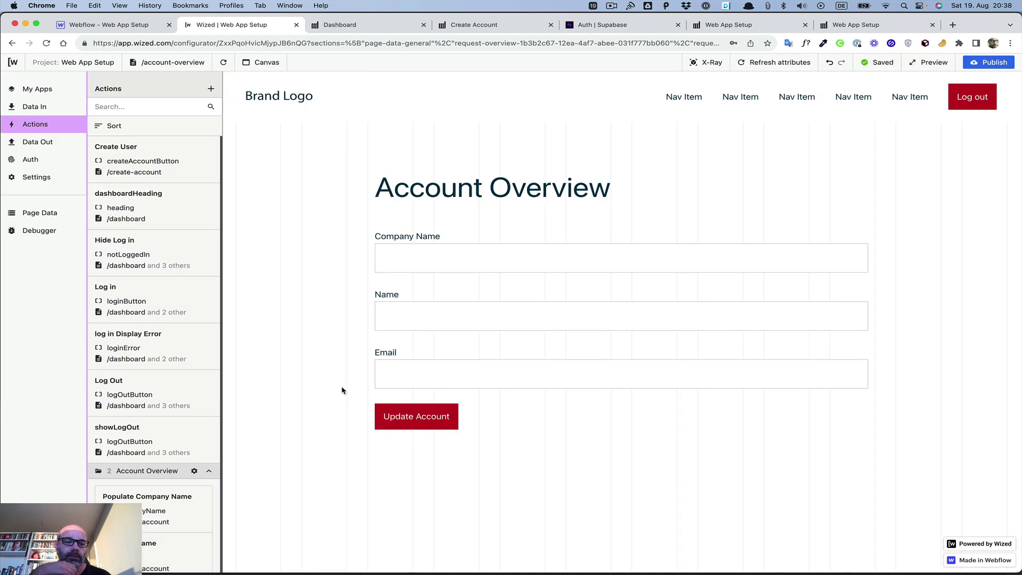
pyautogui.click(209, 87)
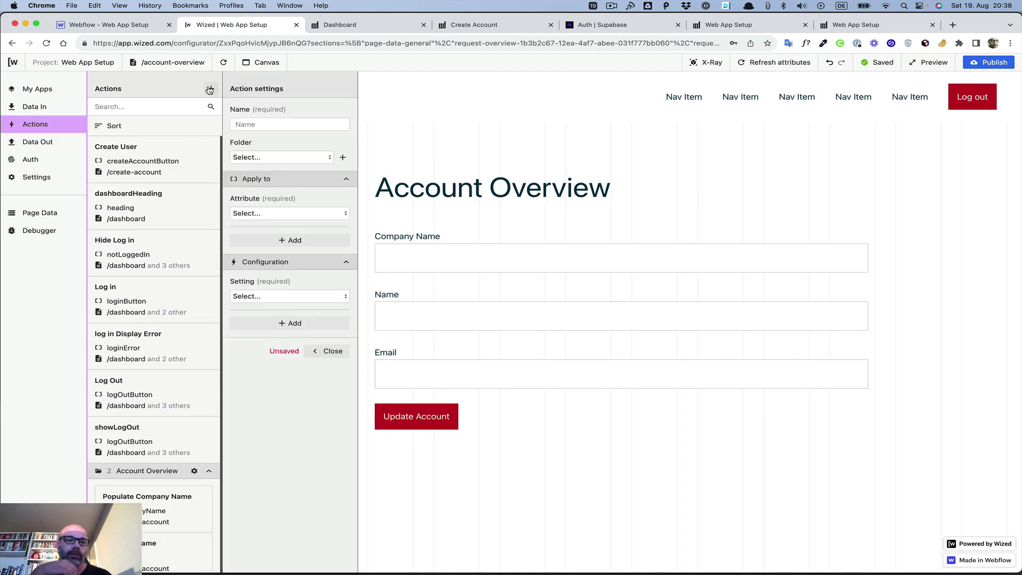
# Step: Name the new action 'Populate Email', file it in Account Overview, targeting the email input
pyautogui.click(264, 126)
pyautogui.write('P')
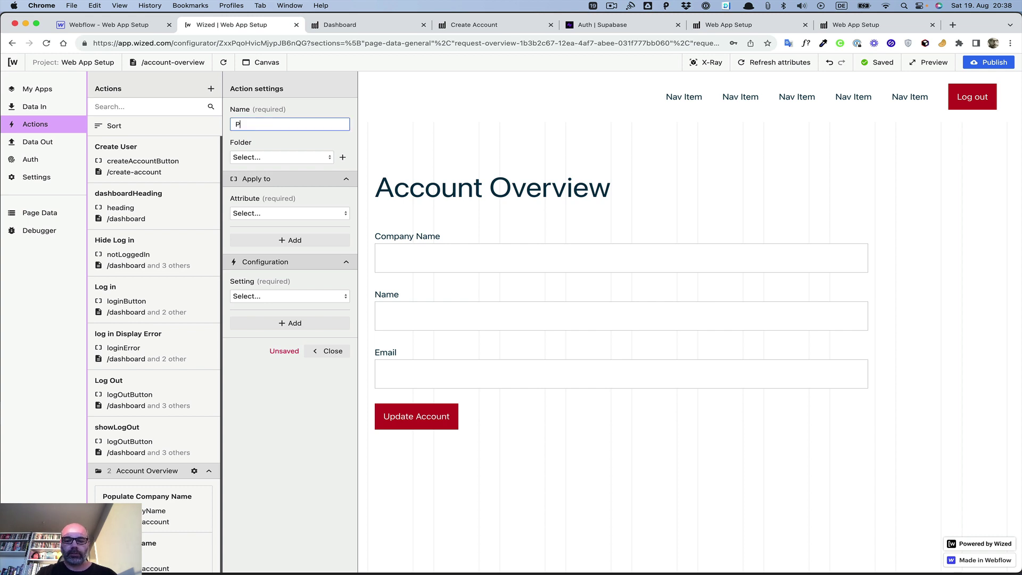
pyautogui.write('opulate ')
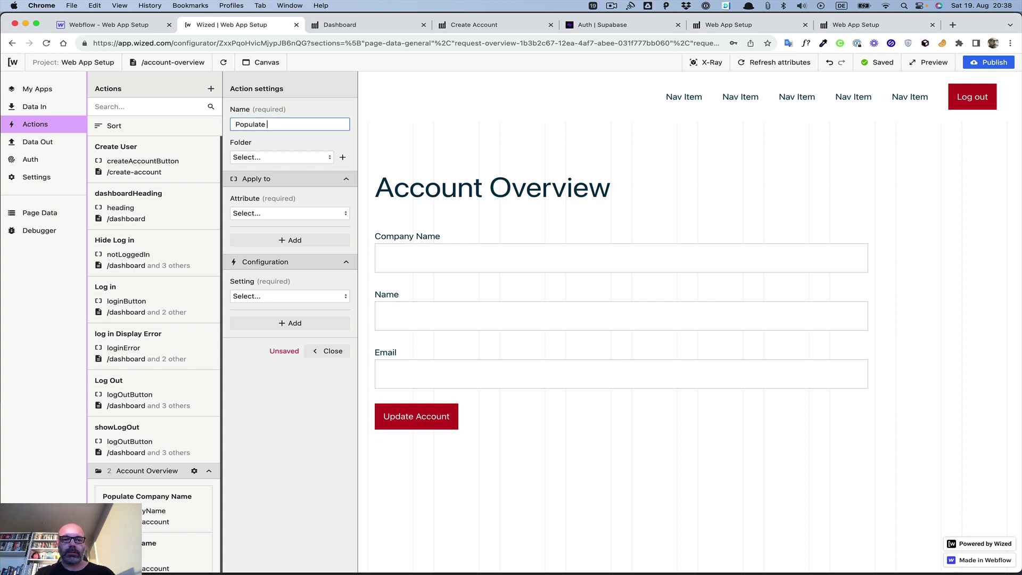
pyautogui.write('Email')
pyautogui.click(252, 158)
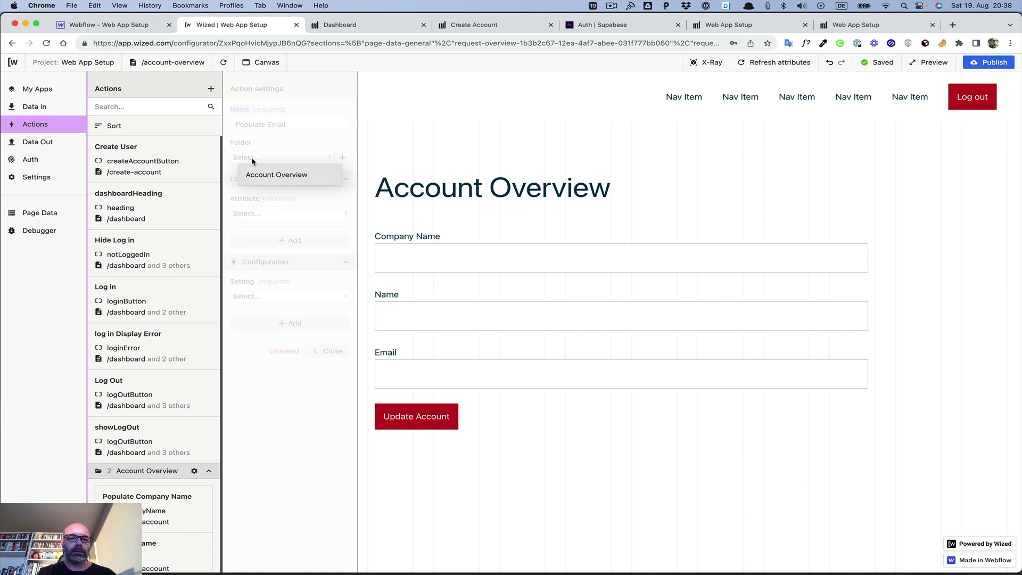
pyautogui.click(256, 175)
pyautogui.click(272, 213)
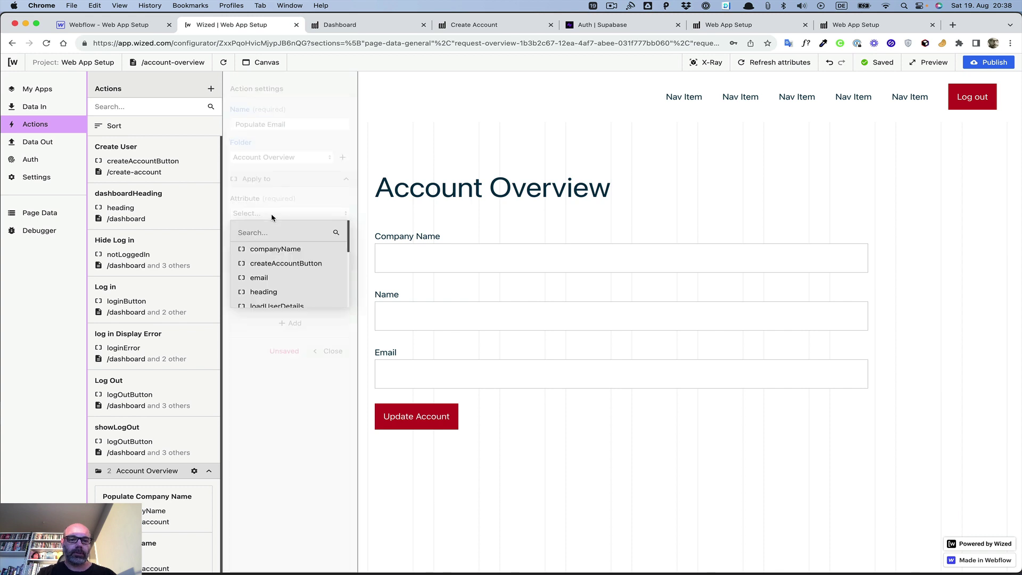
pyautogui.click(269, 278)
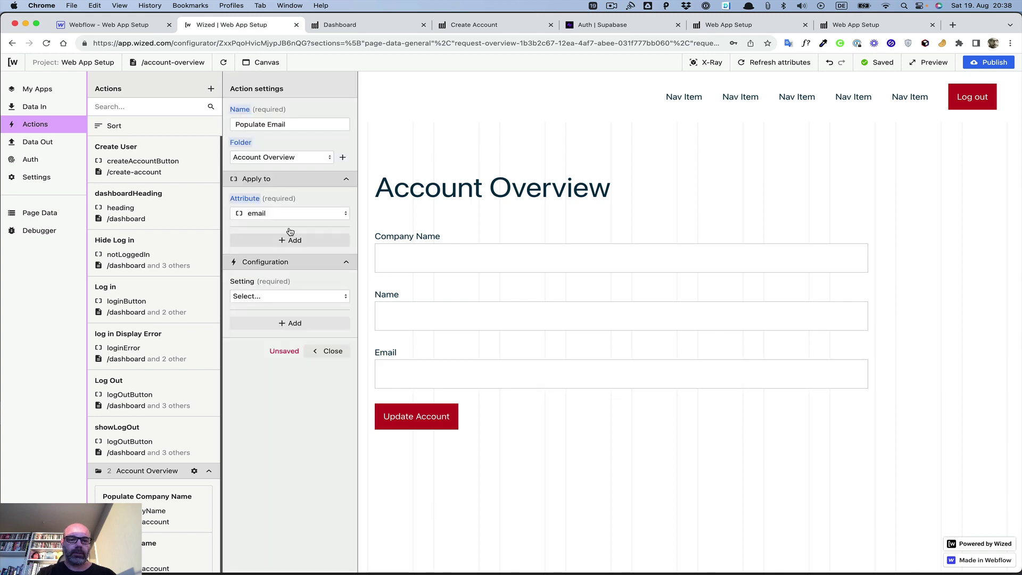
# Step: Set it to 'Set input value' with r.5.d[0].email and confirm
pyautogui.click(283, 297)
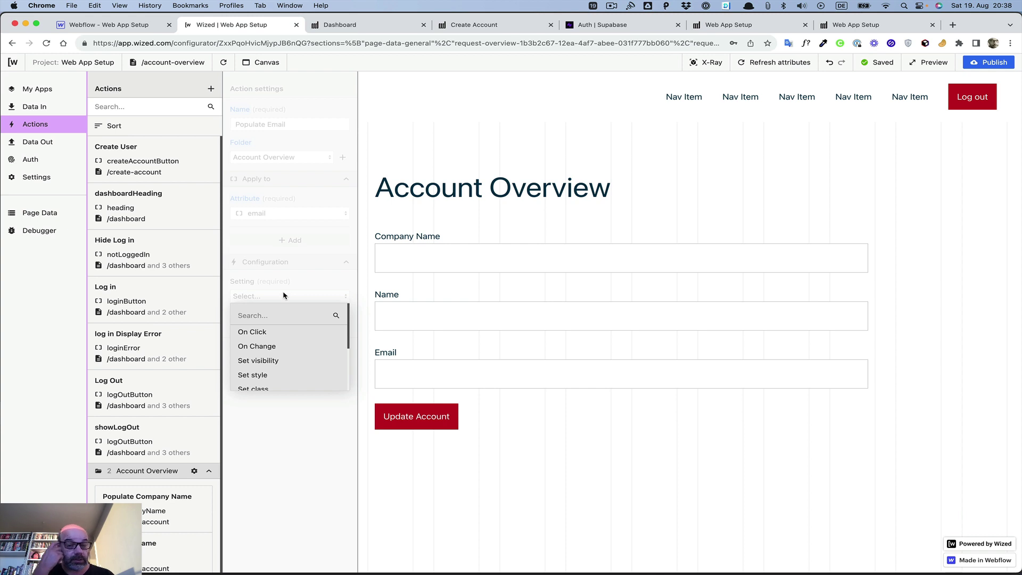
pyautogui.scroll(-3, 282, 320)
pyautogui.click(271, 340)
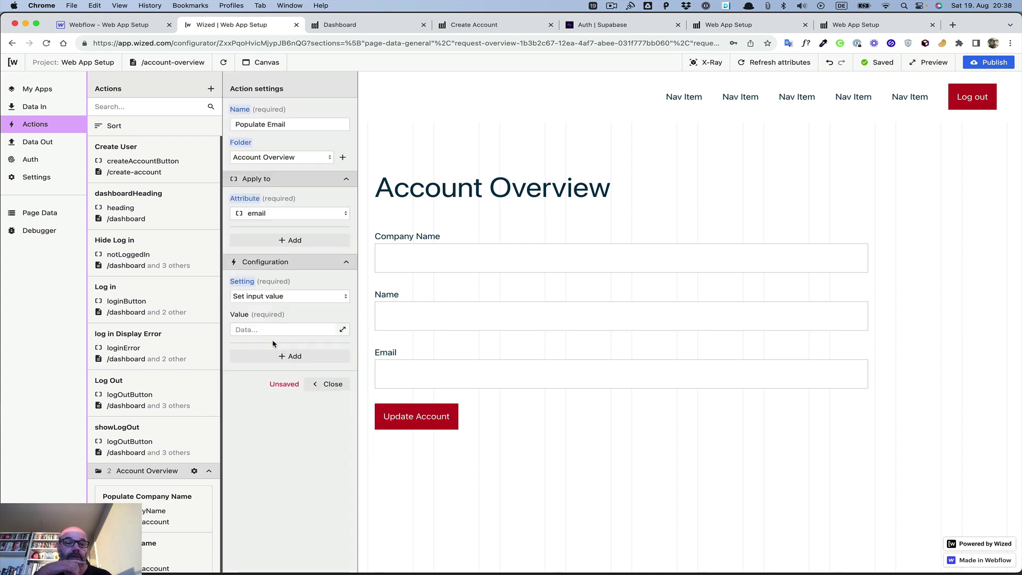
pyautogui.click(342, 330)
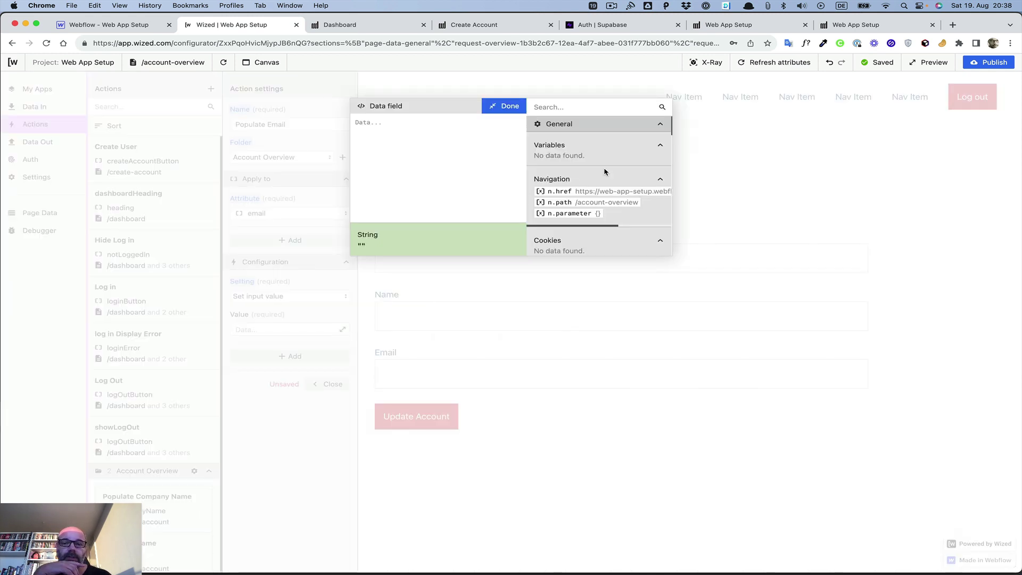
pyautogui.scroll(-10, 605, 172)
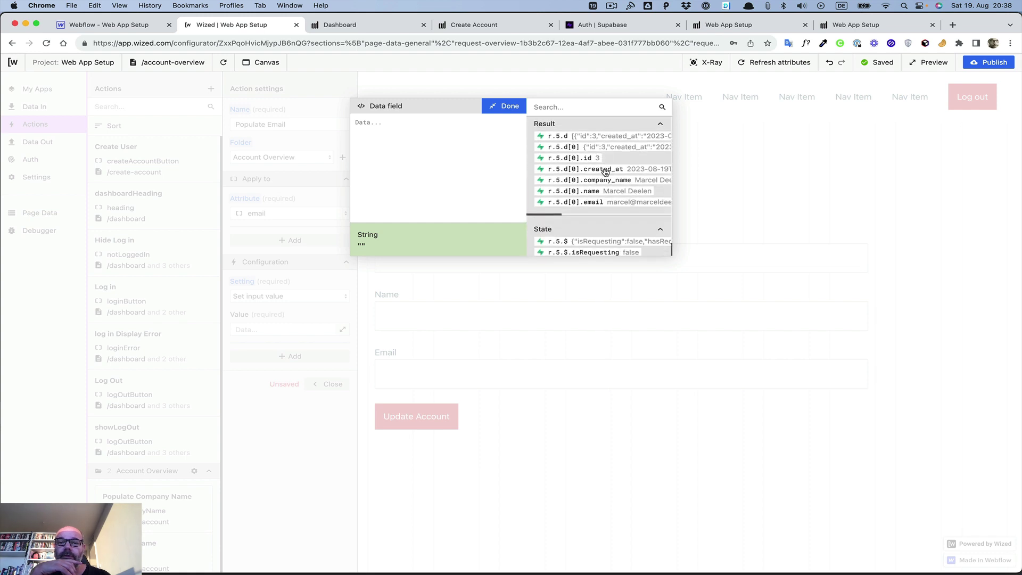
pyautogui.scroll(-2, 604, 176)
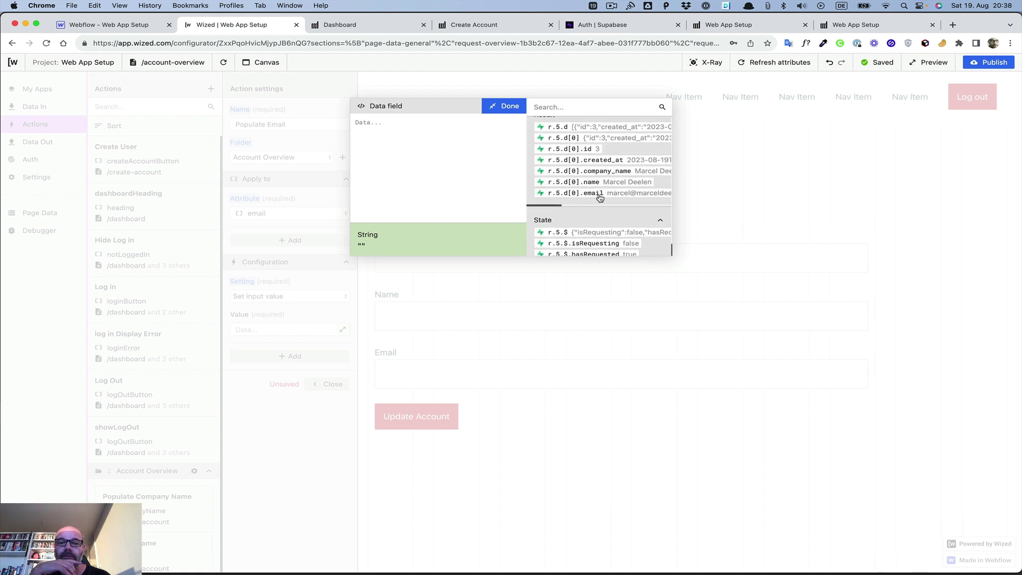
pyautogui.click(600, 197)
pyautogui.click(512, 106)
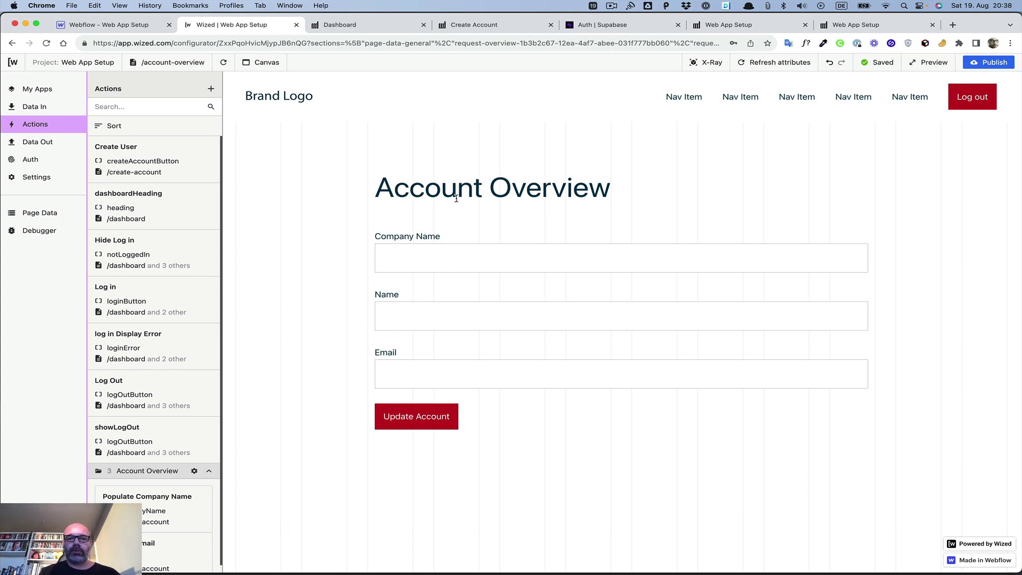
# Step: Reload the preview to verify the three fields auto-fill, then switch to Supabase's Authentication Users page
pyautogui.click(230, 64)
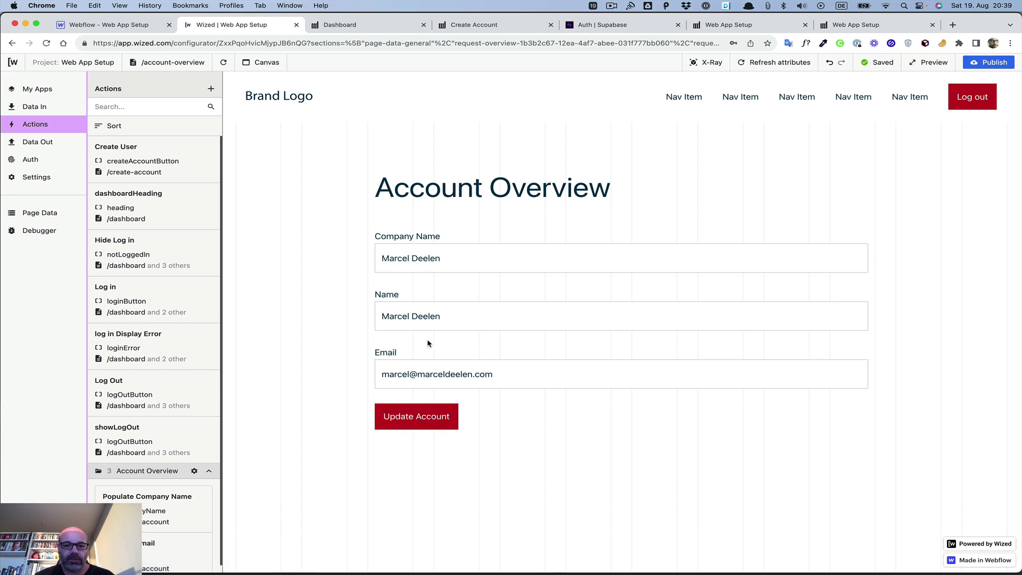
pyautogui.click(615, 27)
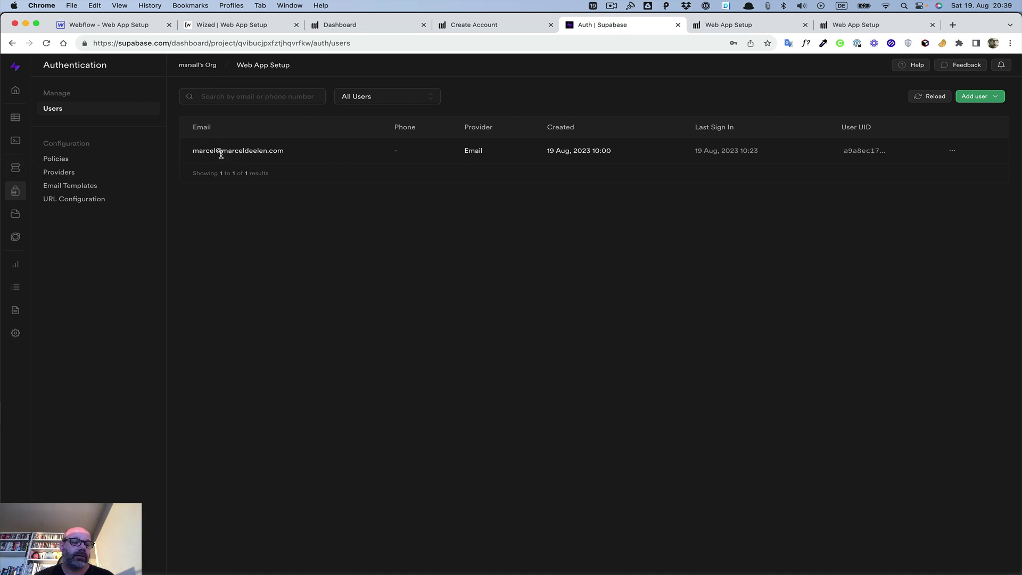
# Step: Open the Users table in Supabase's Table Editor and select row 4
pyautogui.click(8, 122)
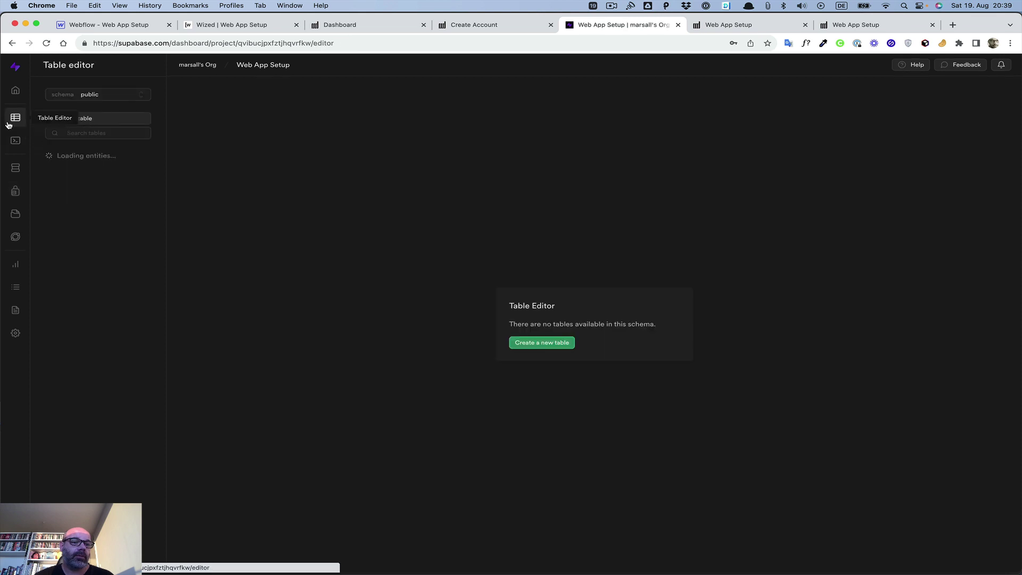
pyautogui.click(64, 171)
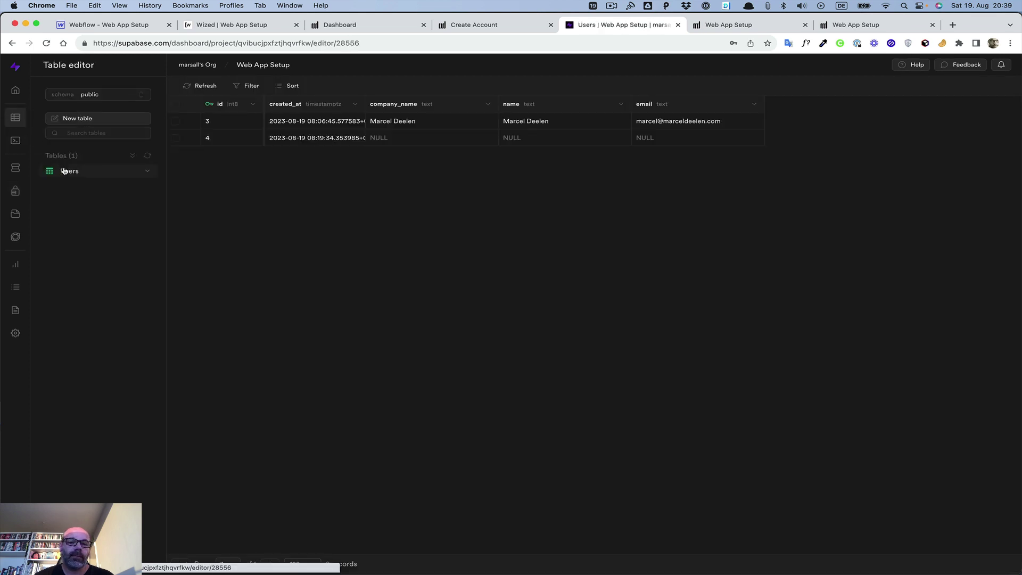
pyautogui.click(176, 138)
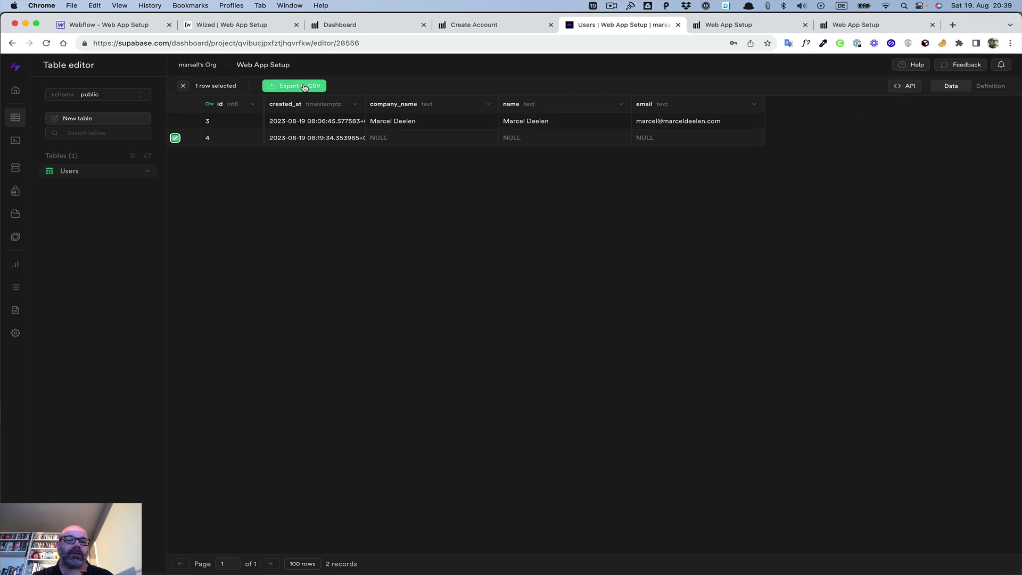
pyautogui.click(175, 138)
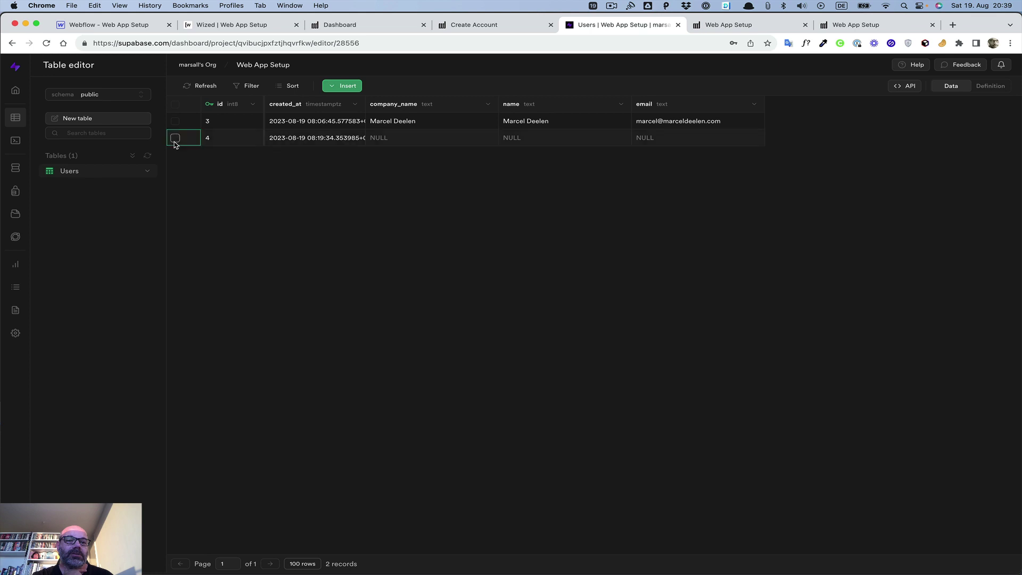
pyautogui.click(175, 138)
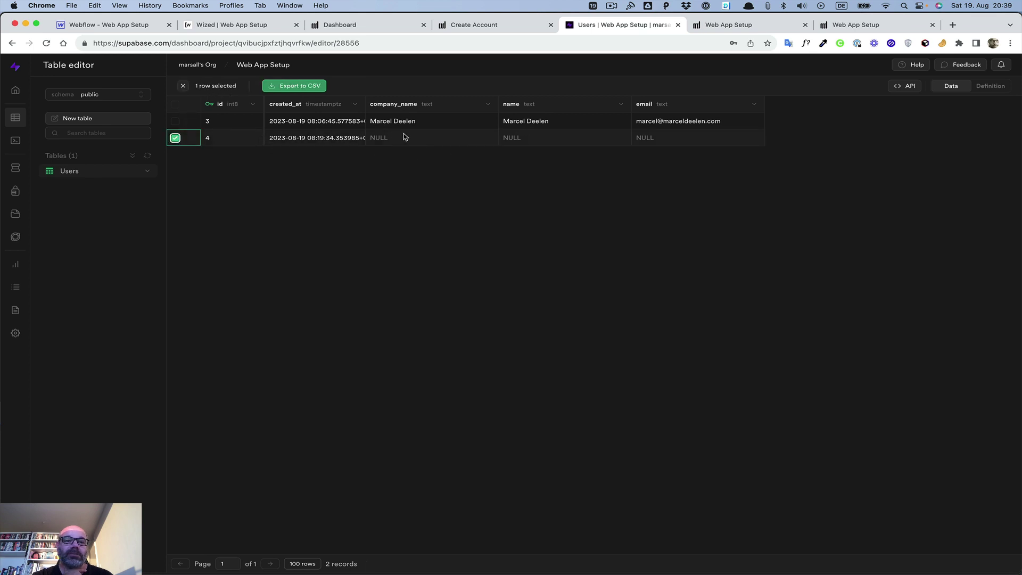
# Step: Inspect row 4's id, created_at and NULL company_name, name and email cells
pyautogui.click(314, 138)
pyautogui.click(254, 138)
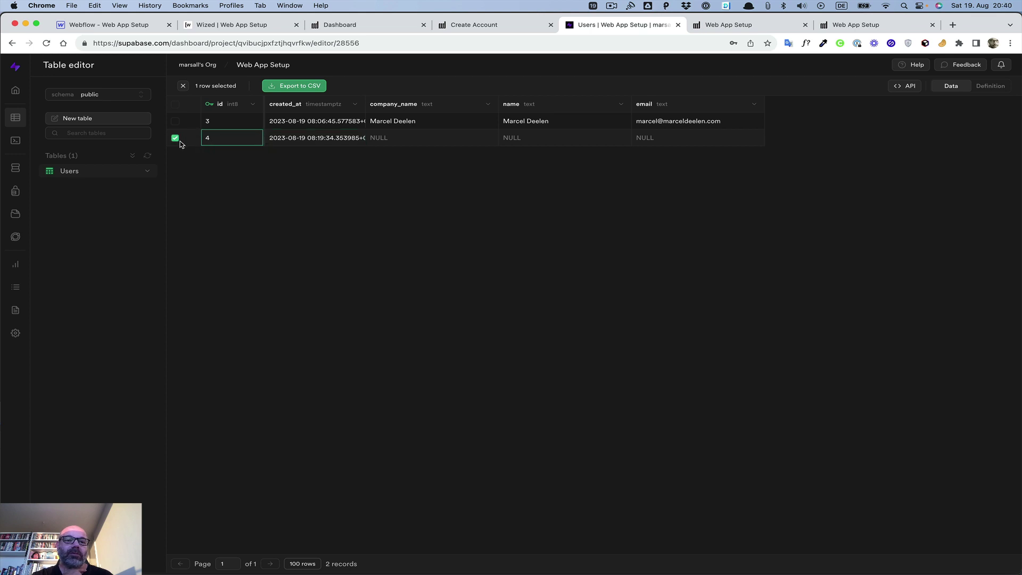
pyautogui.click(180, 139)
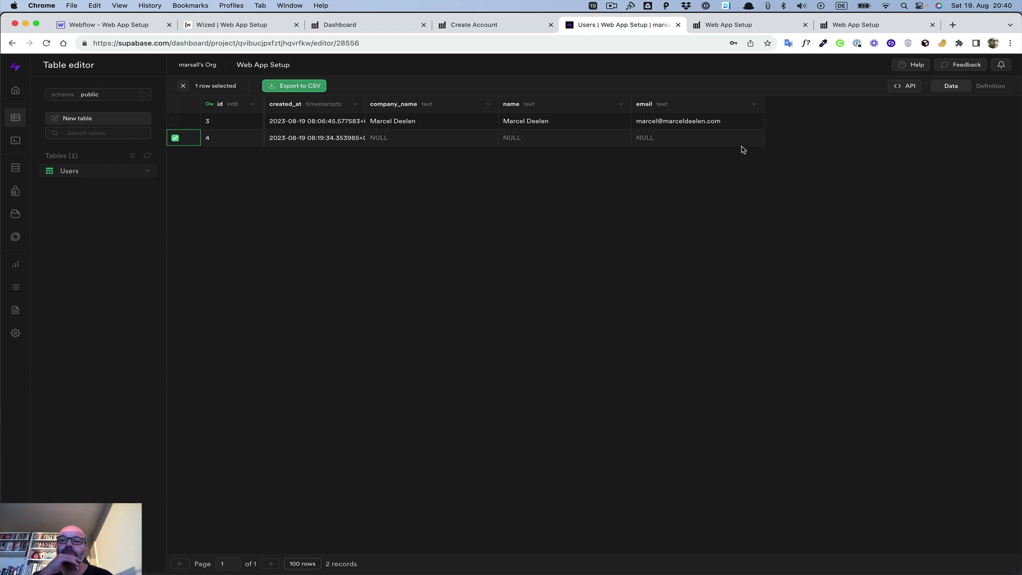
pyautogui.click(698, 145)
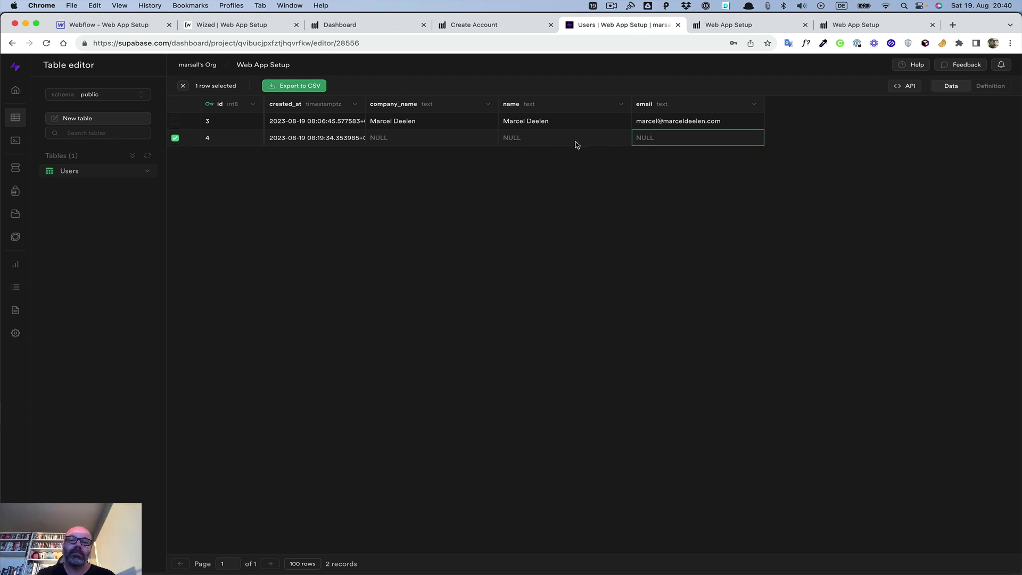
pyautogui.click(554, 144)
pyautogui.click(426, 145)
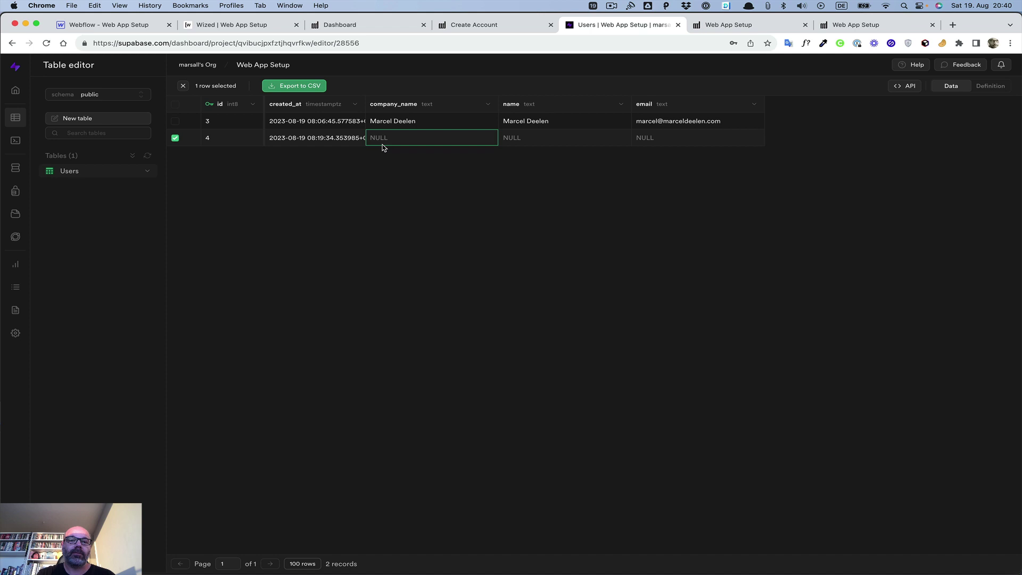
pyautogui.click(341, 141)
pyautogui.click(232, 147)
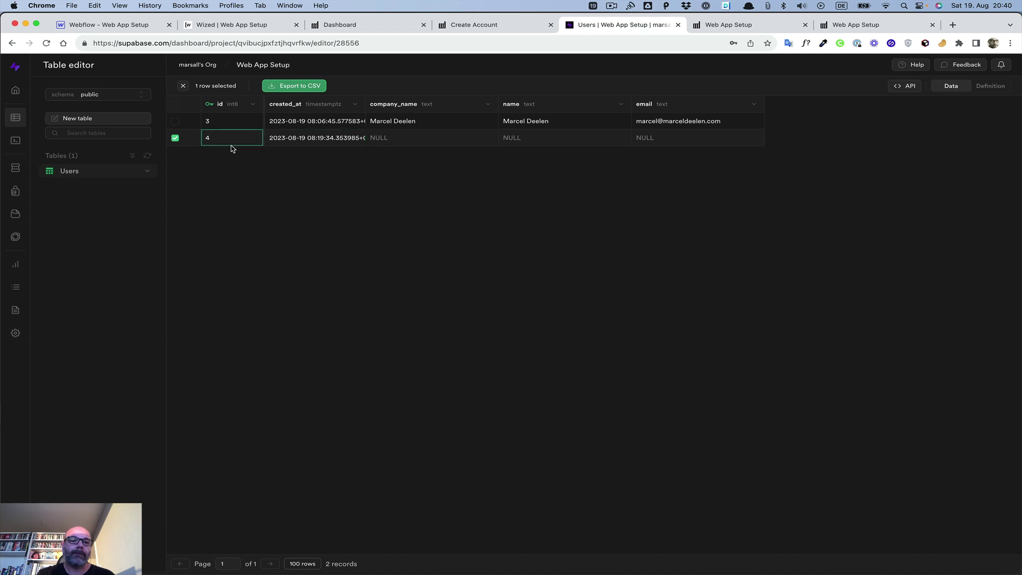
pyautogui.click(174, 138)
pyautogui.click(175, 139)
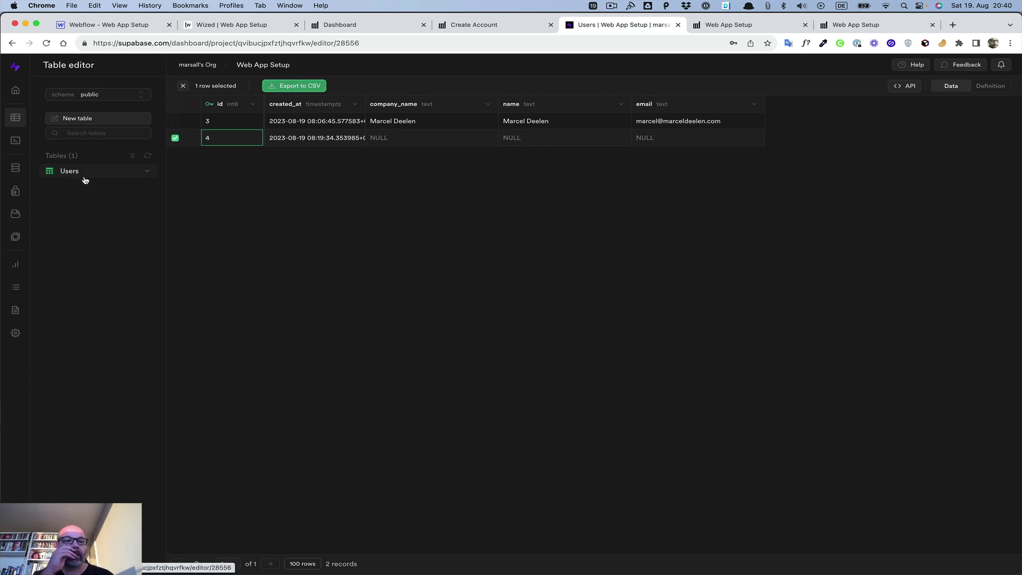
pyautogui.click(149, 173)
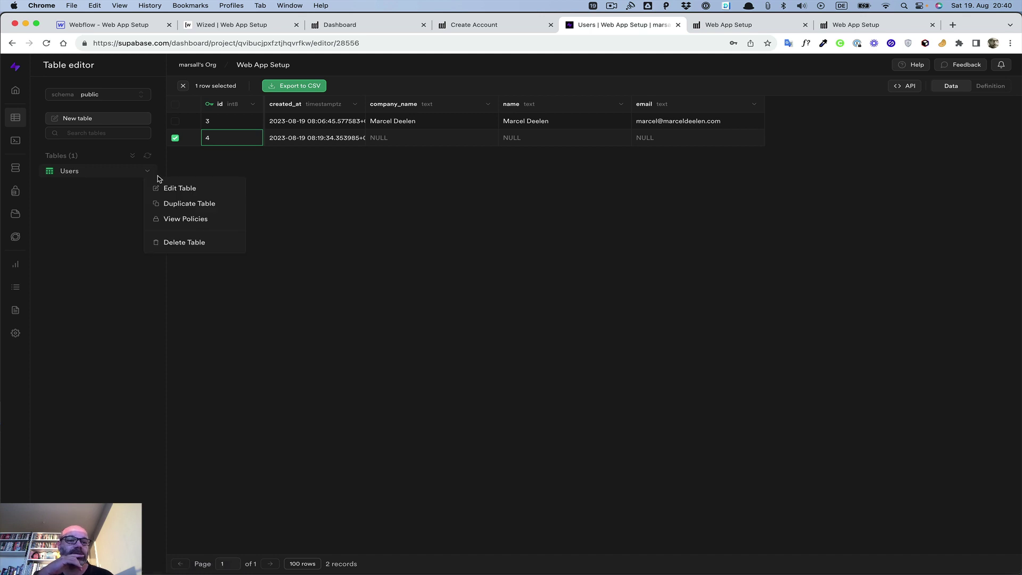
# Step: Review the Users table's Edit Table settings without saving, then return to the Authentication users list
pyautogui.click(178, 189)
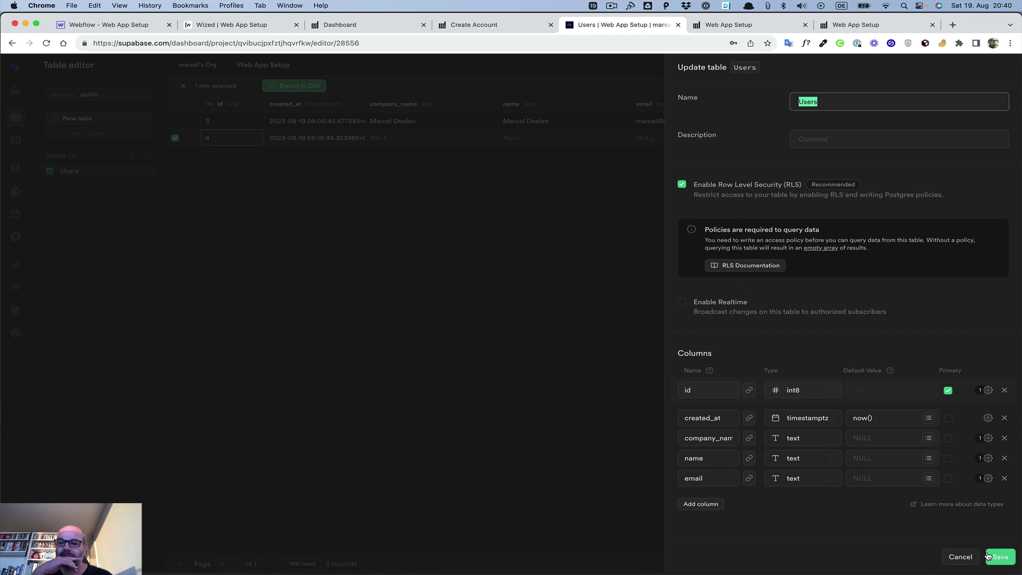
pyautogui.click(951, 561)
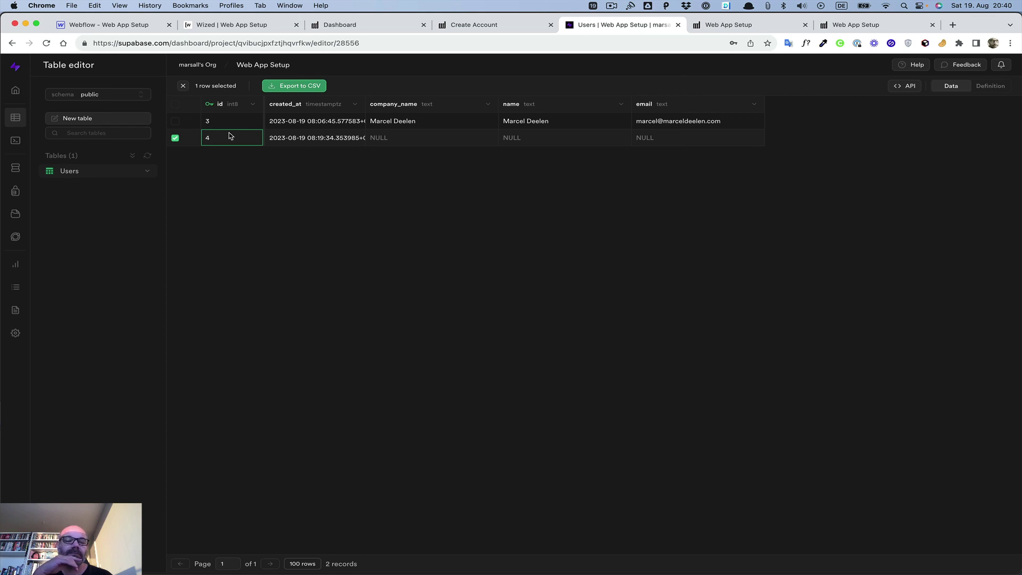
pyautogui.click(175, 138)
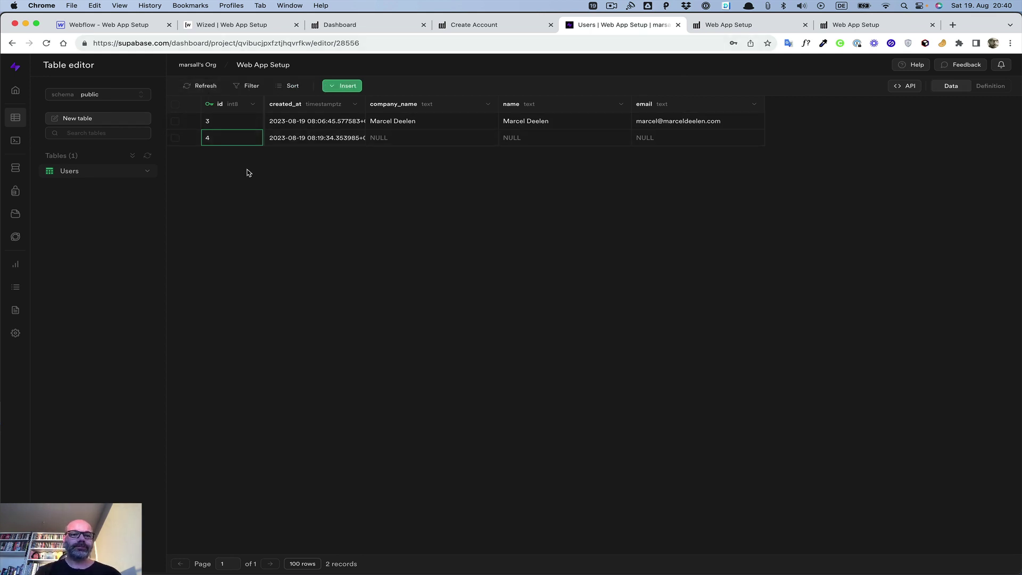
pyautogui.click(242, 120)
pyautogui.click(175, 138)
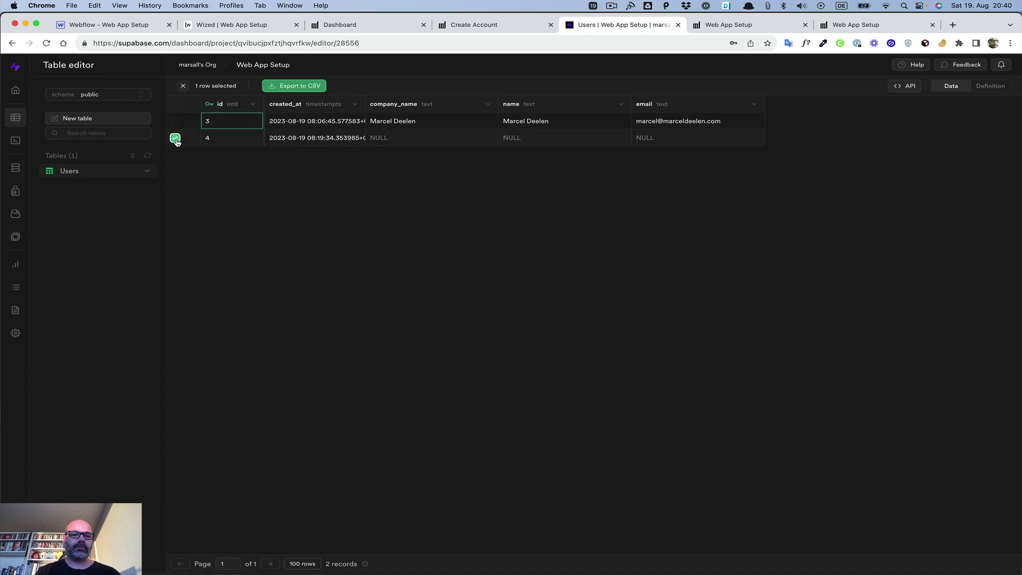
pyautogui.click(175, 138)
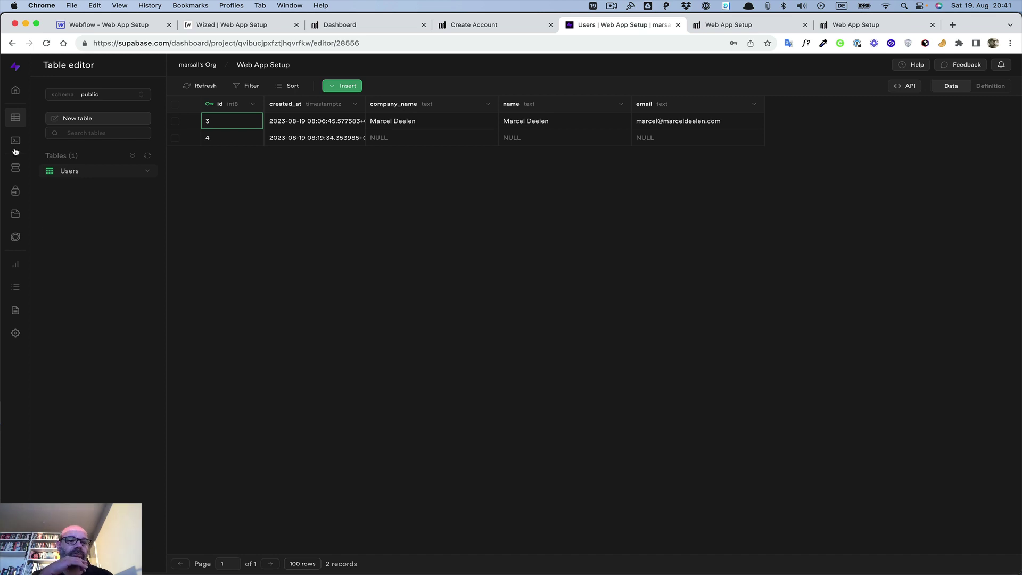
pyautogui.click(16, 192)
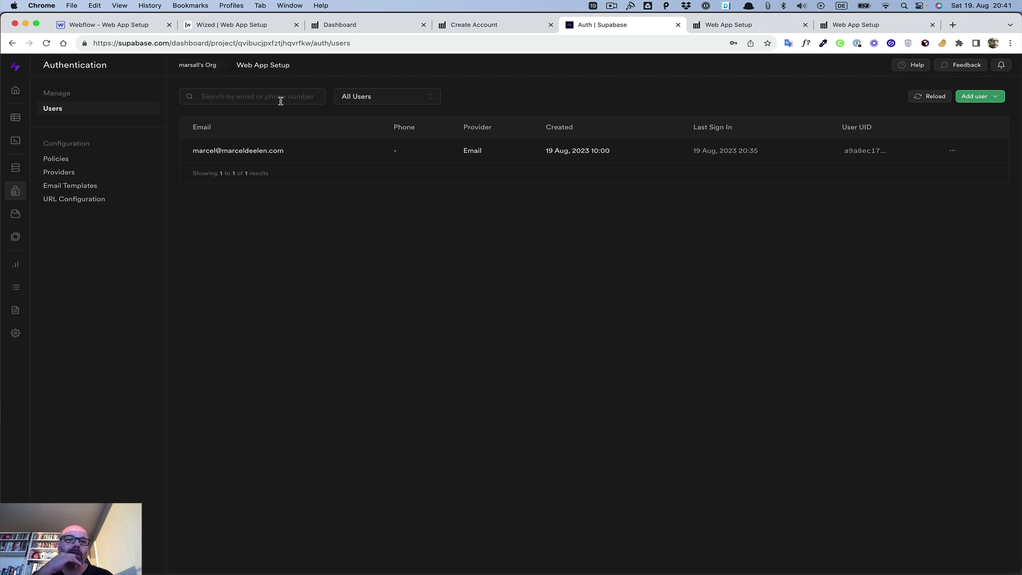
# Step: Create a new Data Out request in Wized named 'Update User Details'
pyautogui.click(204, 27)
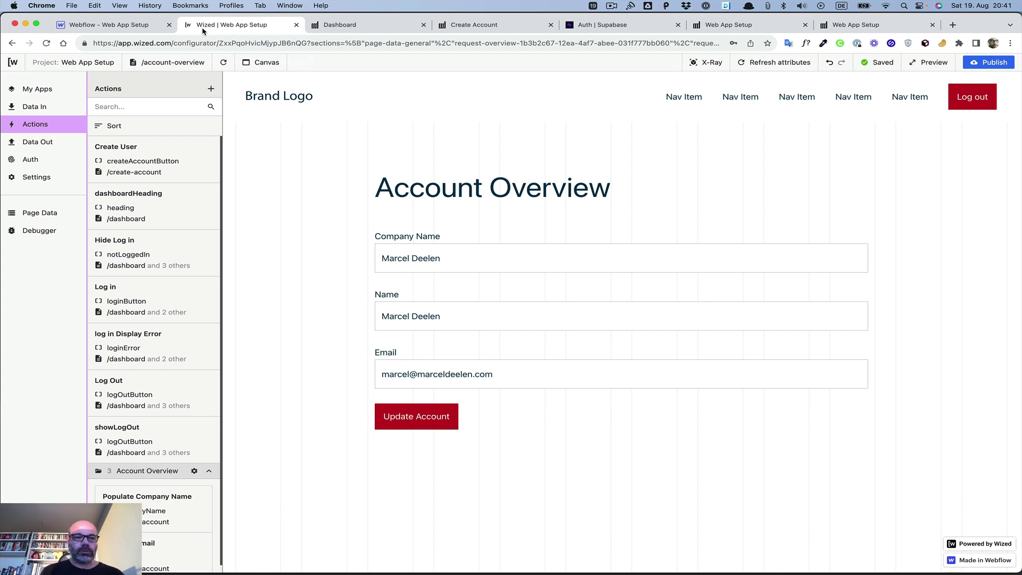
pyautogui.click(39, 142)
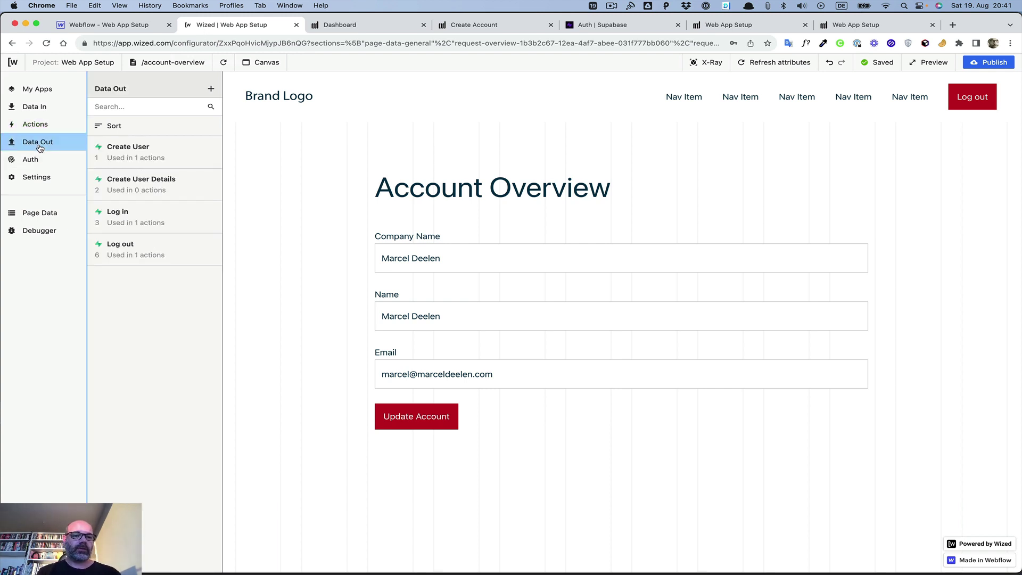
pyautogui.click(211, 91)
pyautogui.click(270, 126)
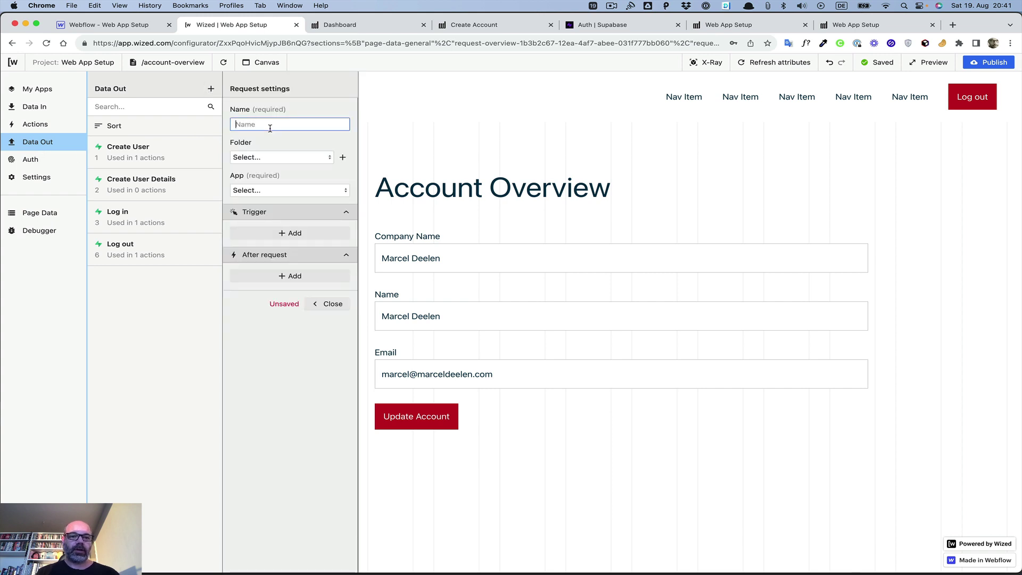
pyautogui.write('Upd')
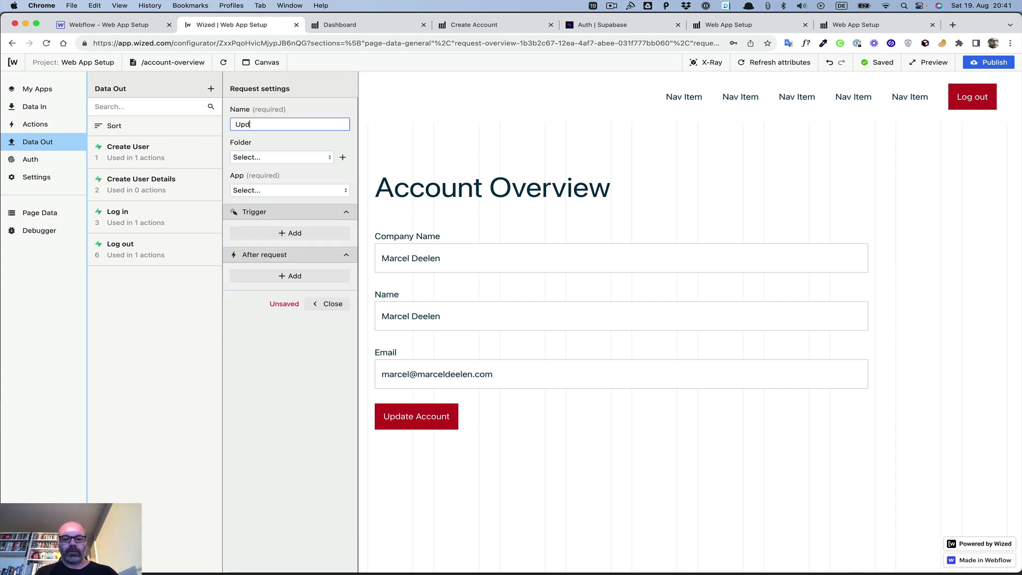
pyautogui.write('ate User details')
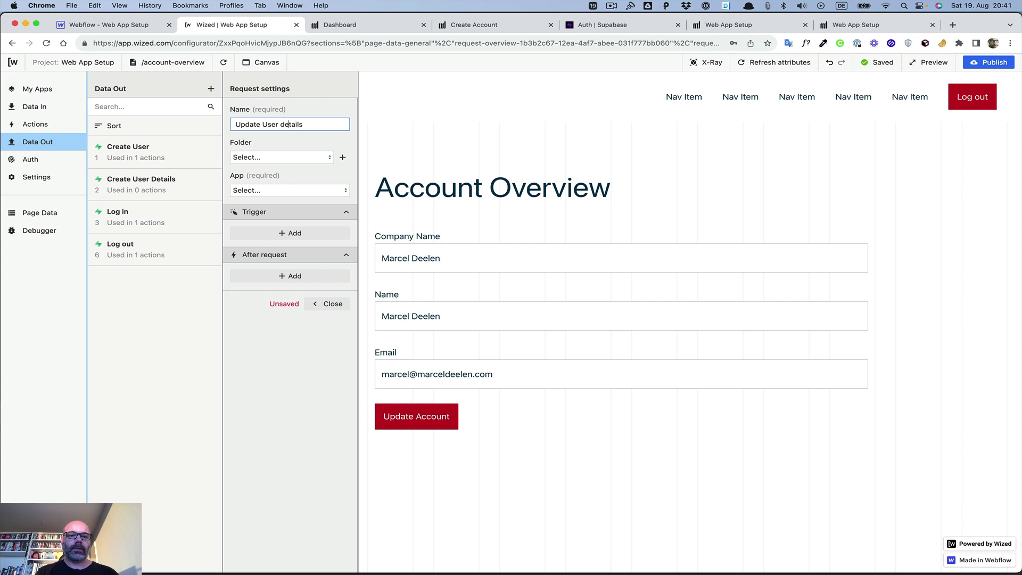
pyautogui.press('Left')
pyautogui.press('BackSpace')
pyautogui.write('D')
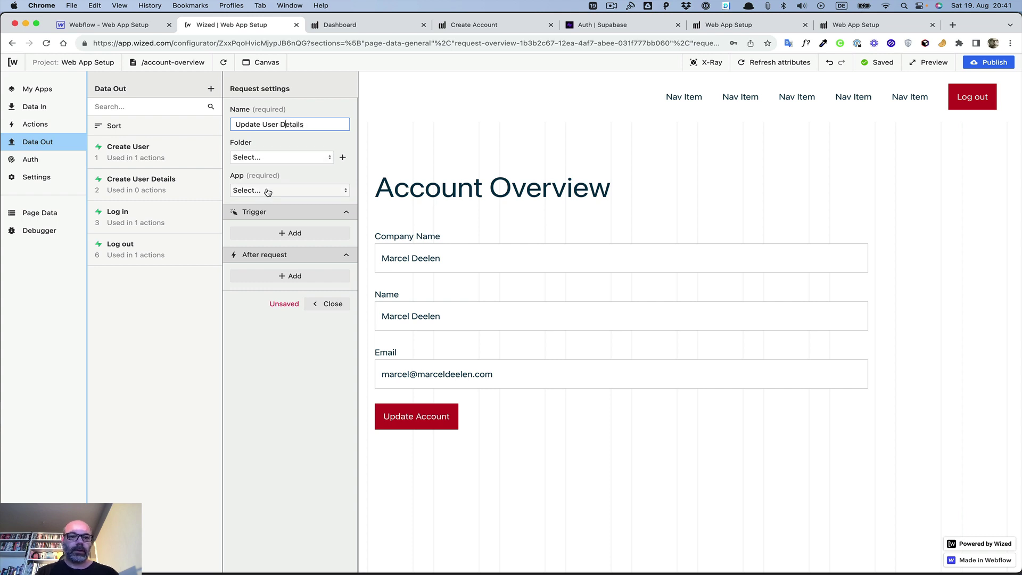
# Step: Set the request to App Supabase, API type Authentication, method Update user
pyautogui.click(268, 191)
pyautogui.click(267, 221)
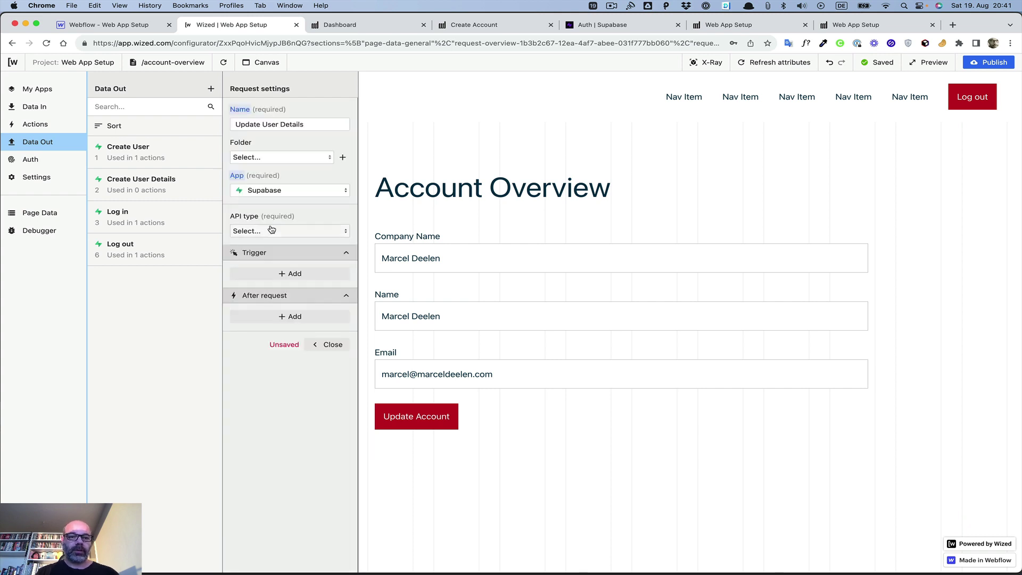
pyautogui.click(272, 232)
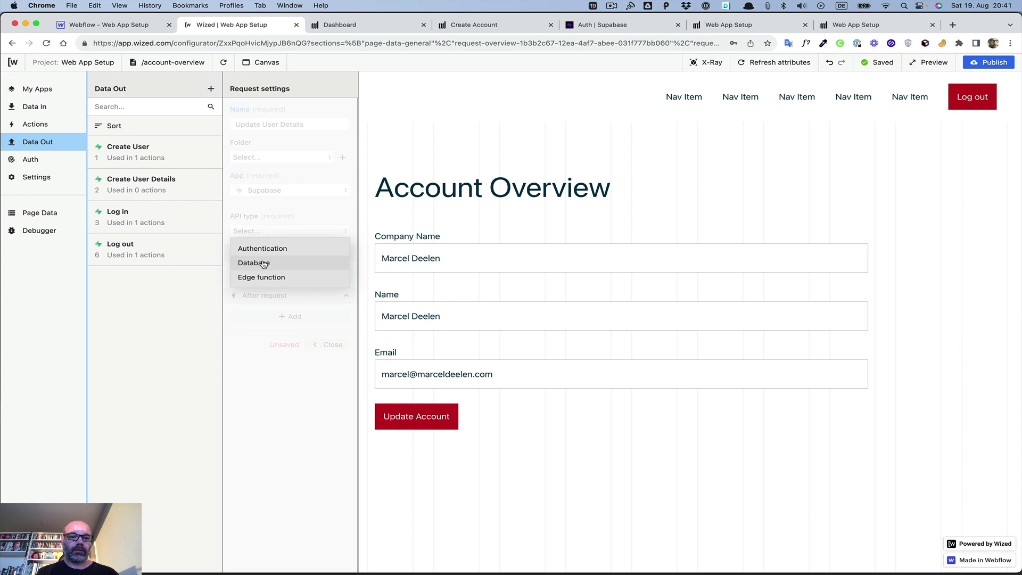
pyautogui.click(263, 264)
pyautogui.click(266, 231)
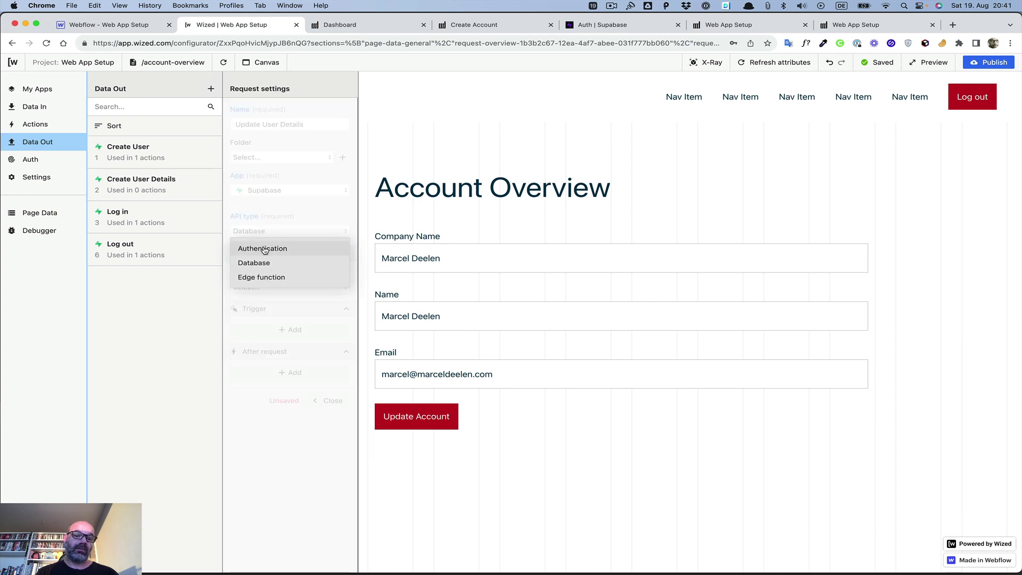
pyautogui.click(264, 249)
pyautogui.click(268, 288)
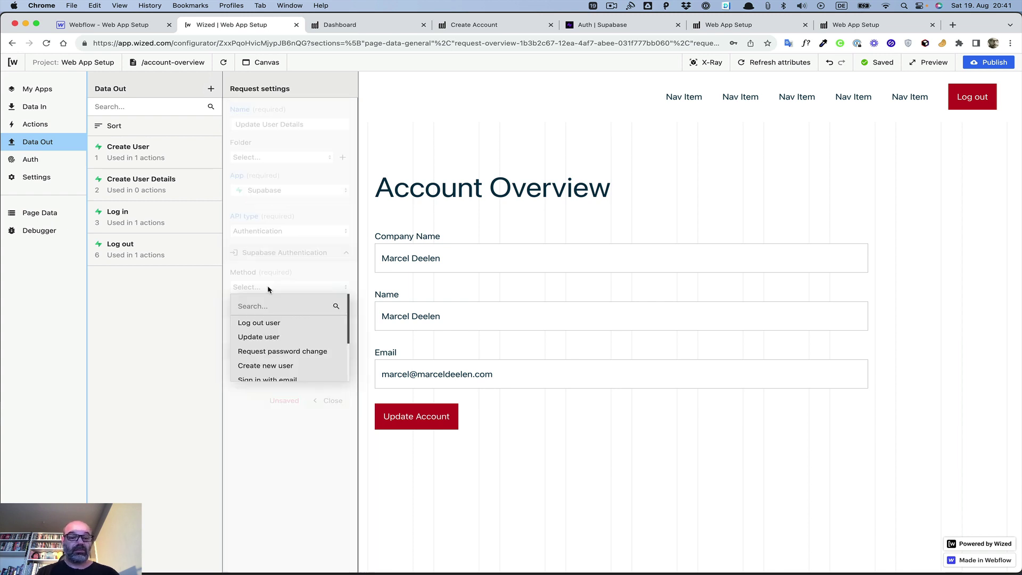
pyautogui.click(264, 337)
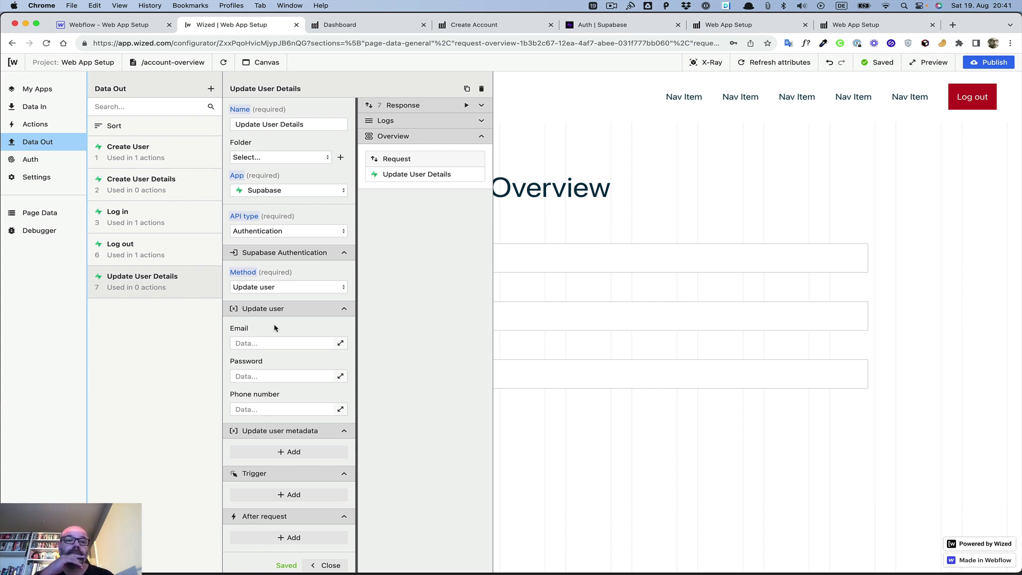
# Step: Rename the request to 'Update User', bind its Email to {{i.email}}, and close its settings
pyautogui.moveTo(279, 124); pyautogui.dragTo(343, 124)
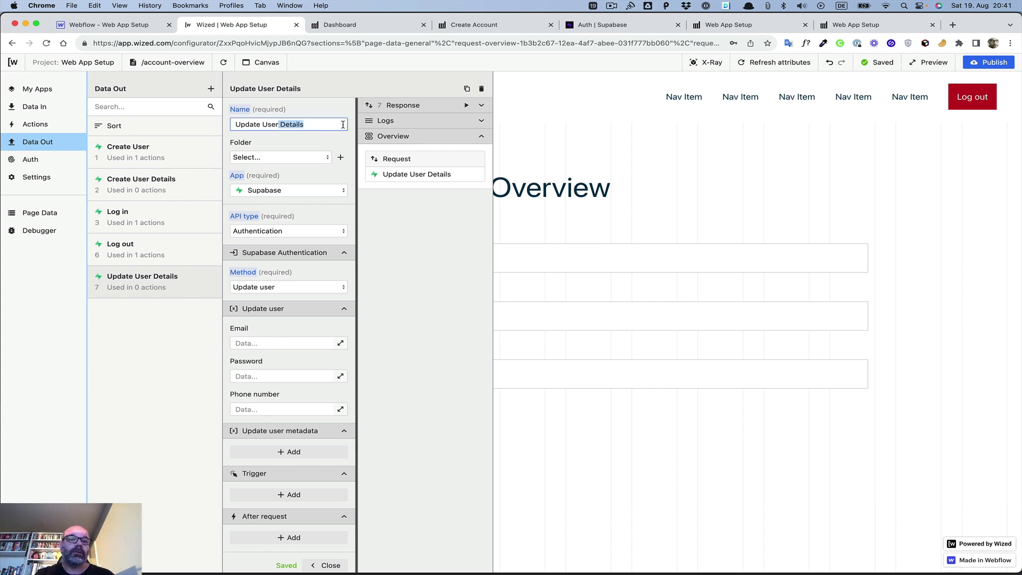
pyautogui.press('BackSpace')
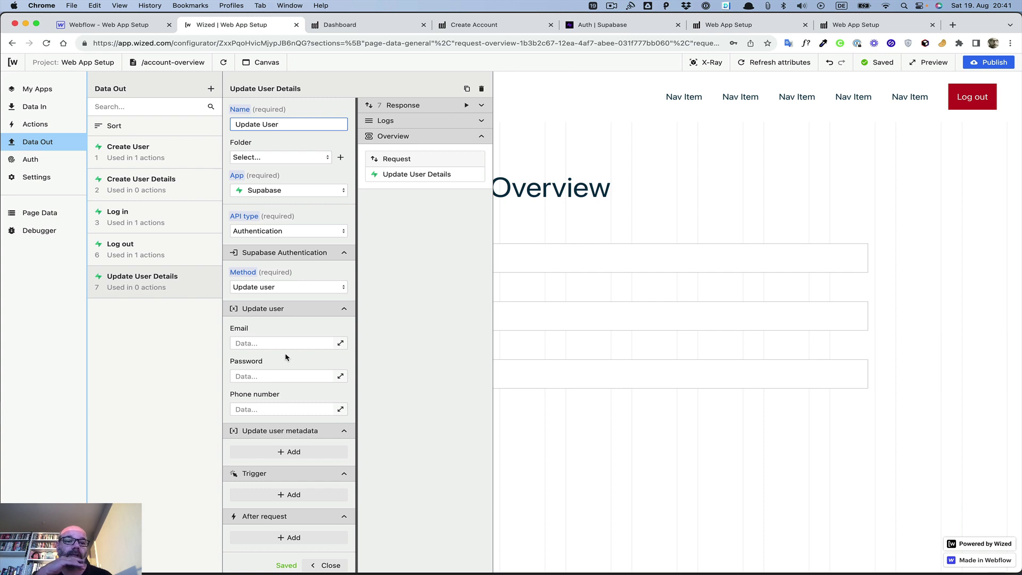
pyautogui.click(341, 343)
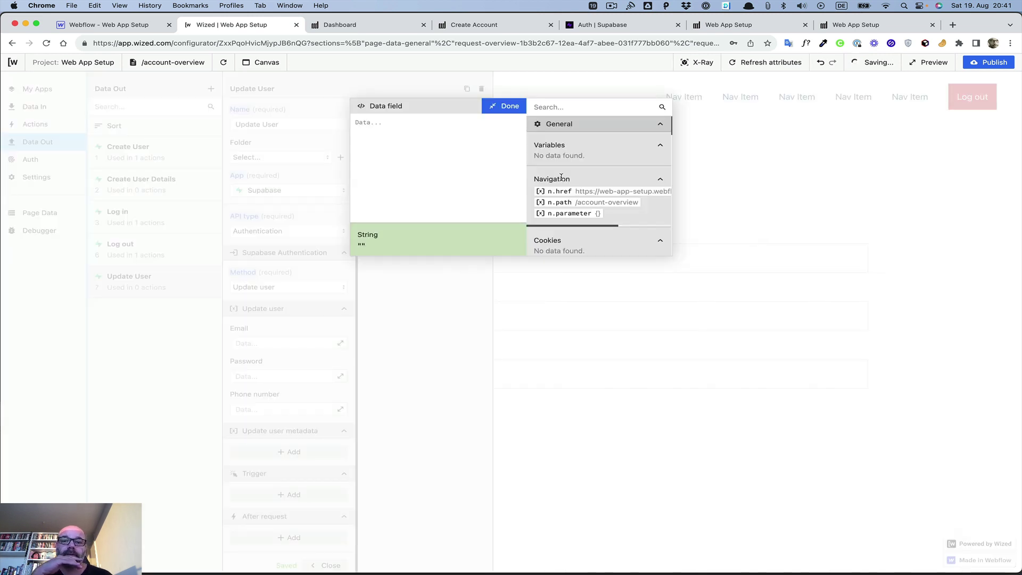
pyautogui.scroll(-15, 561, 178)
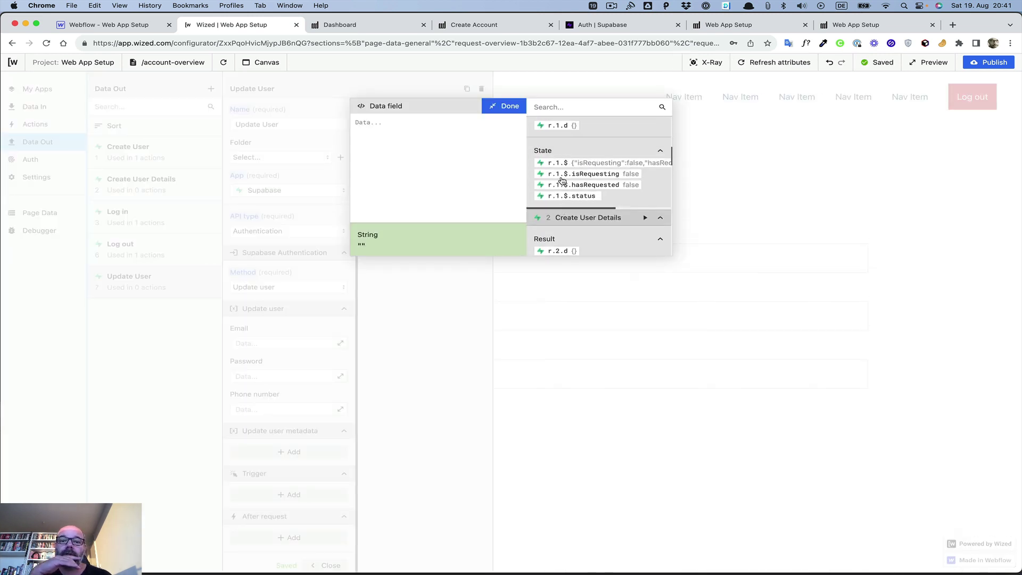
pyautogui.scroll(15, 561, 181)
pyautogui.scroll(-5, 561, 184)
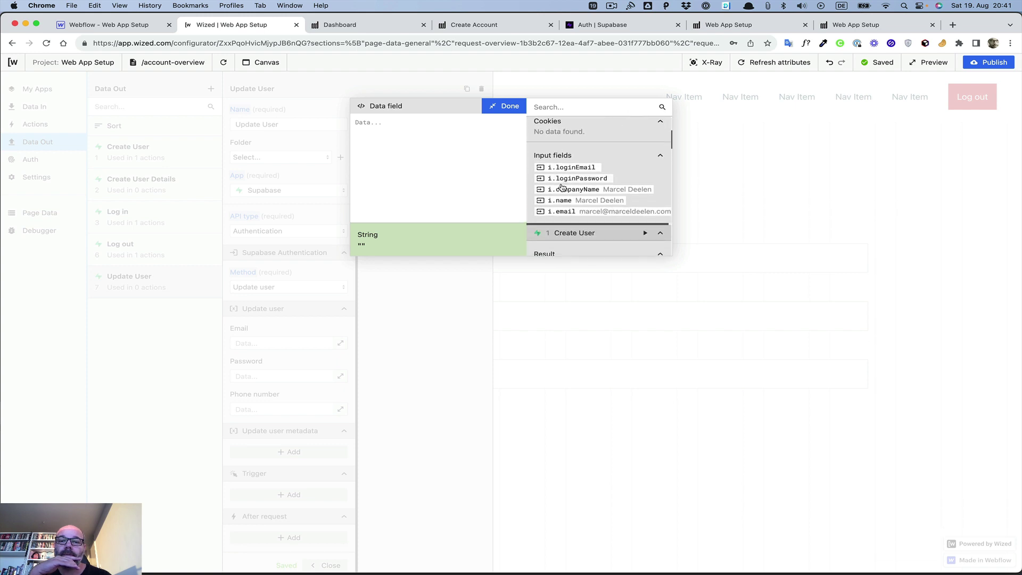
pyautogui.click(564, 213)
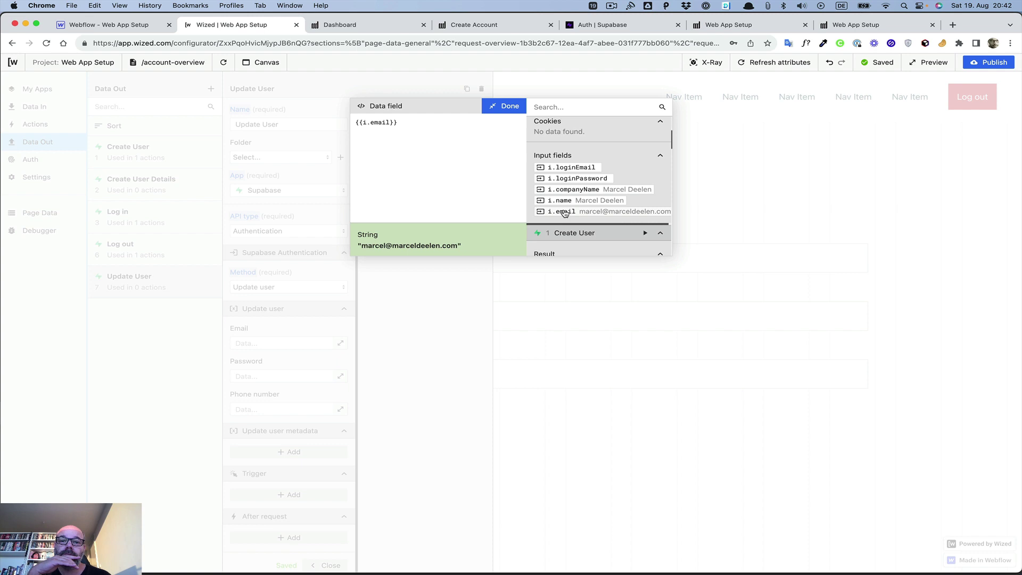
pyautogui.click(503, 106)
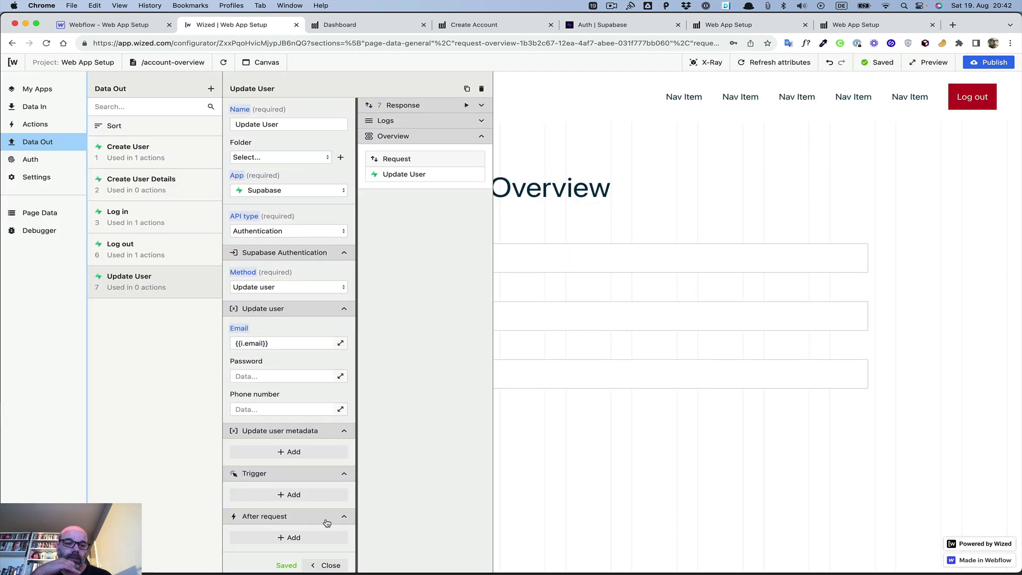
pyautogui.click(327, 565)
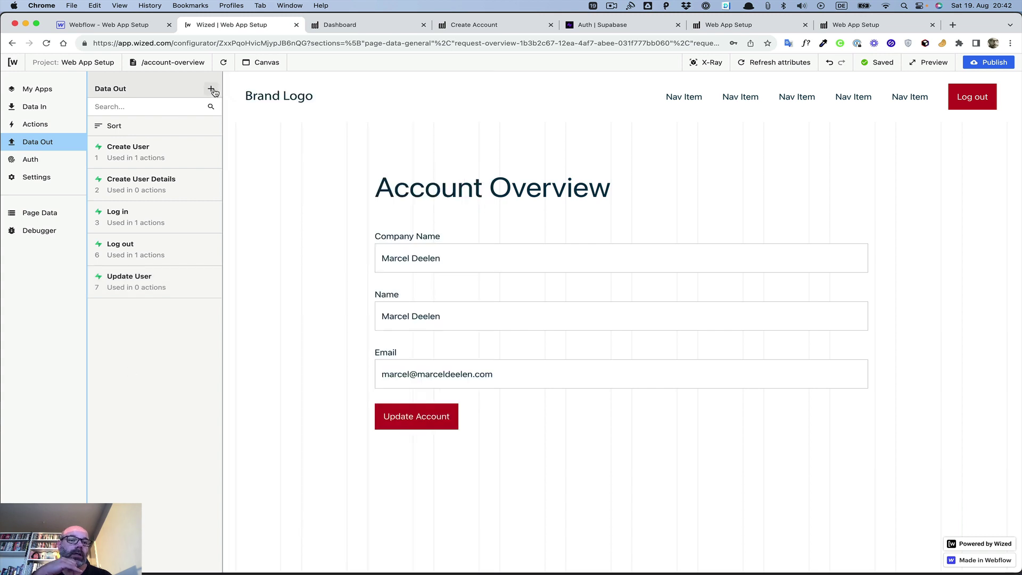
# Step: Create another Data Out request named 'Update User Details'
pyautogui.click(212, 89)
pyautogui.click(253, 125)
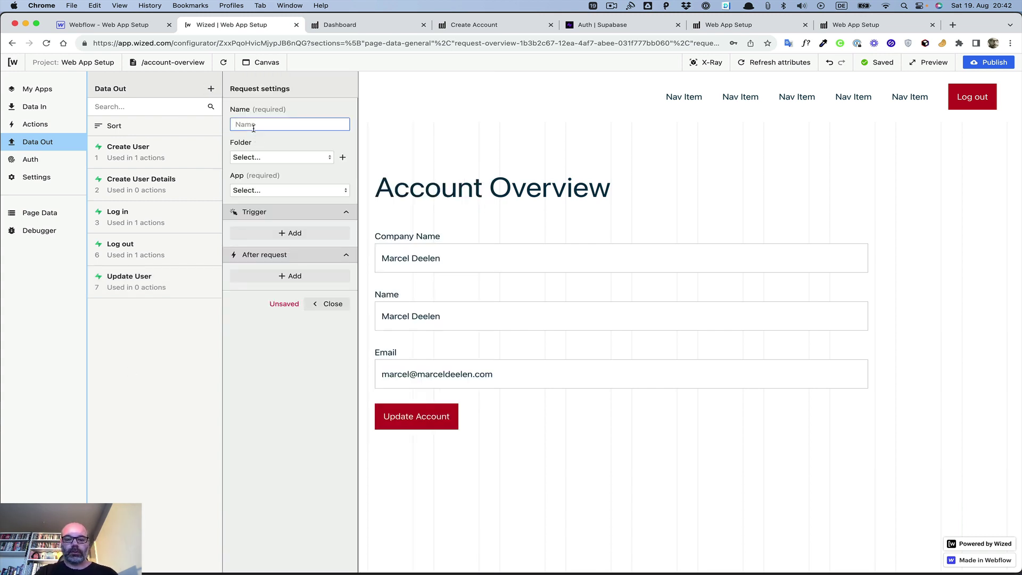
pyautogui.write('Update Us')
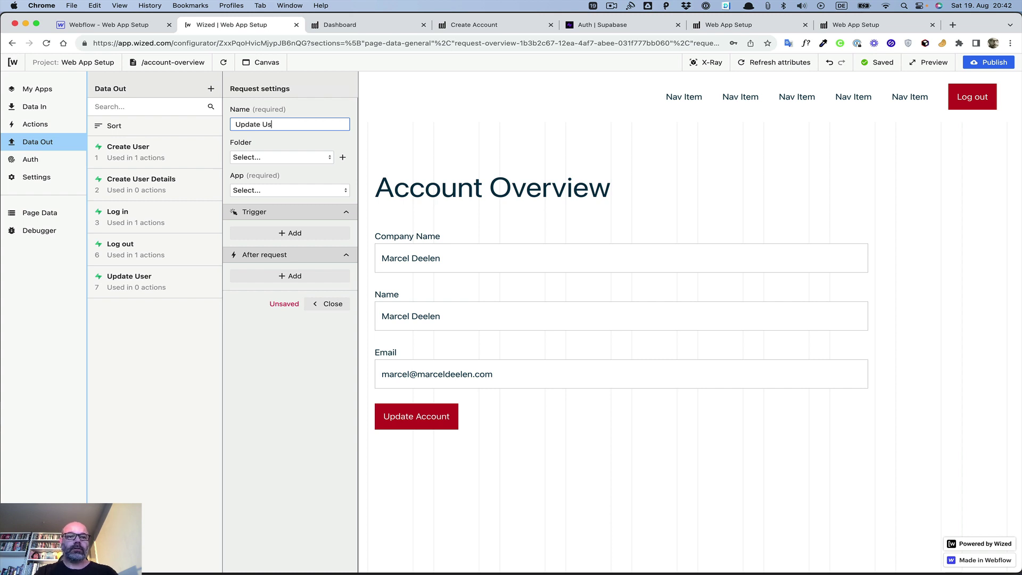
pyautogui.write('er De')
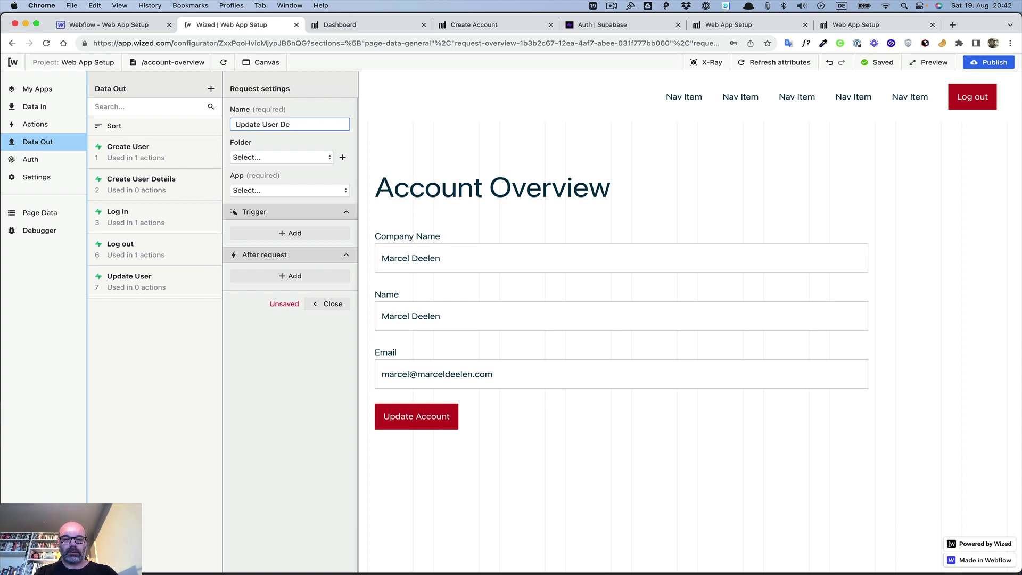
pyautogui.write('tails')
pyautogui.click(261, 158)
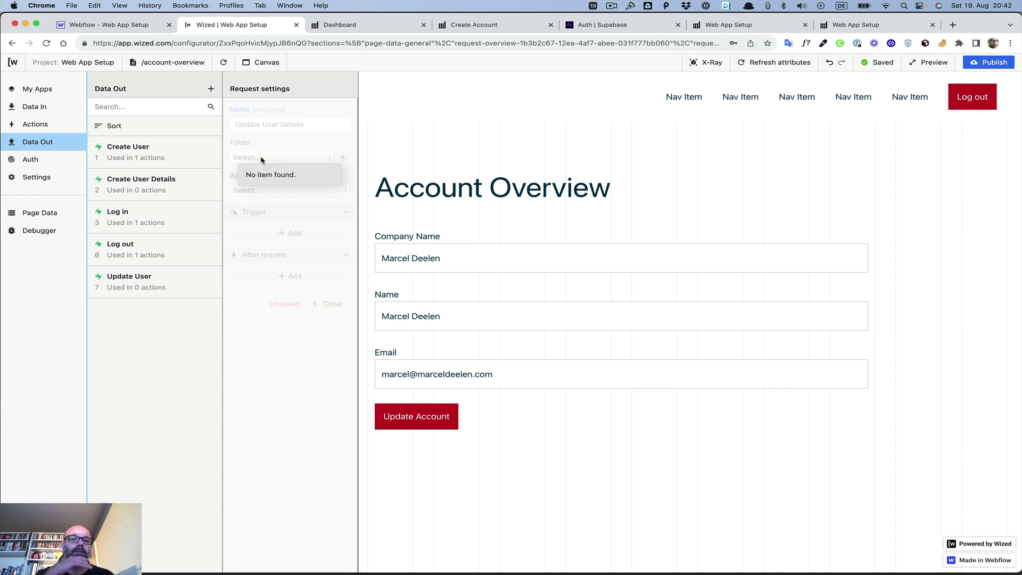
pyautogui.click(258, 141)
# Step: Set it to Supabase Database, method Update a record, on table Users
pyautogui.click(276, 192)
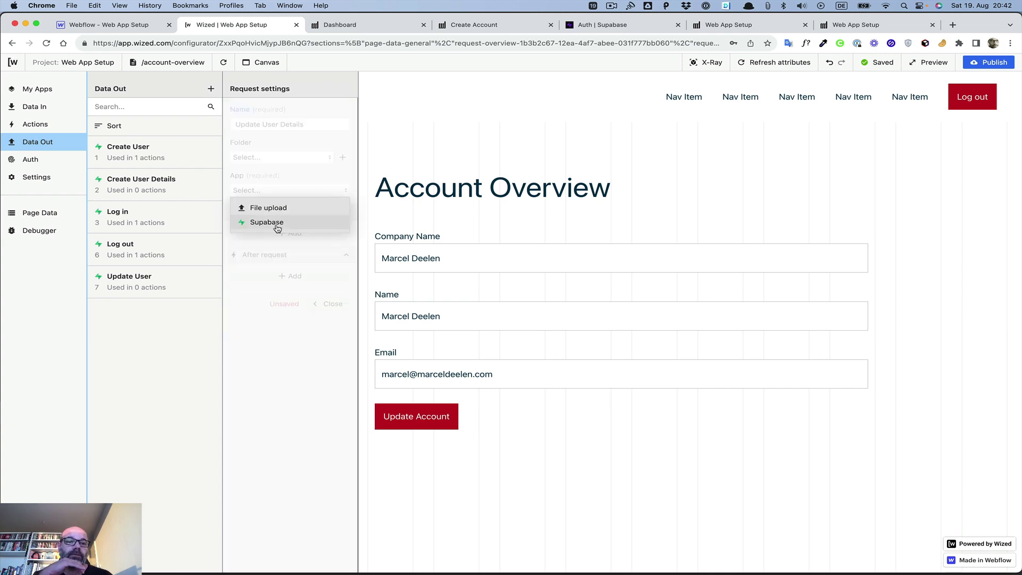
pyautogui.click(274, 222)
pyautogui.click(278, 232)
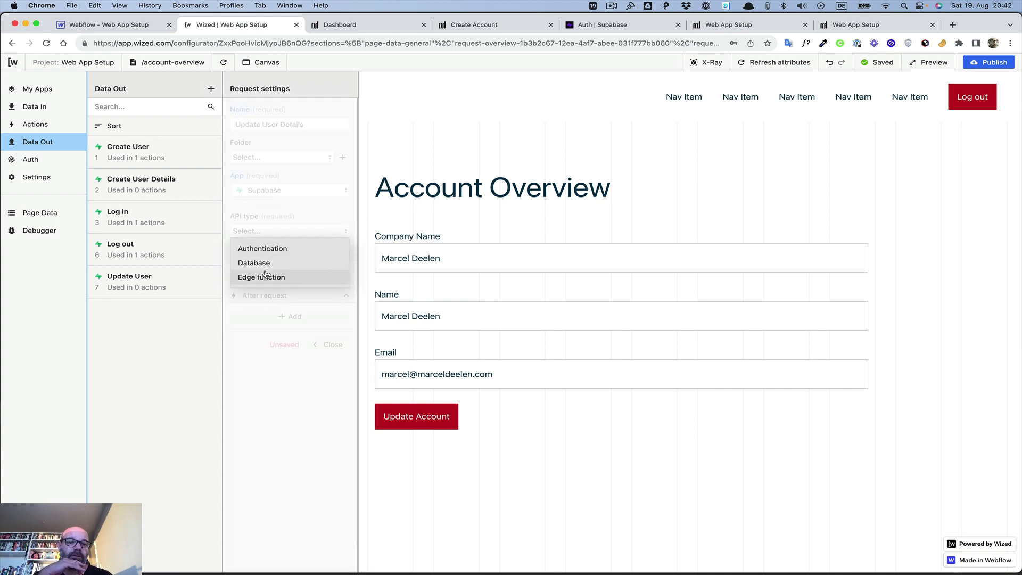
pyautogui.click(265, 263)
pyautogui.click(271, 288)
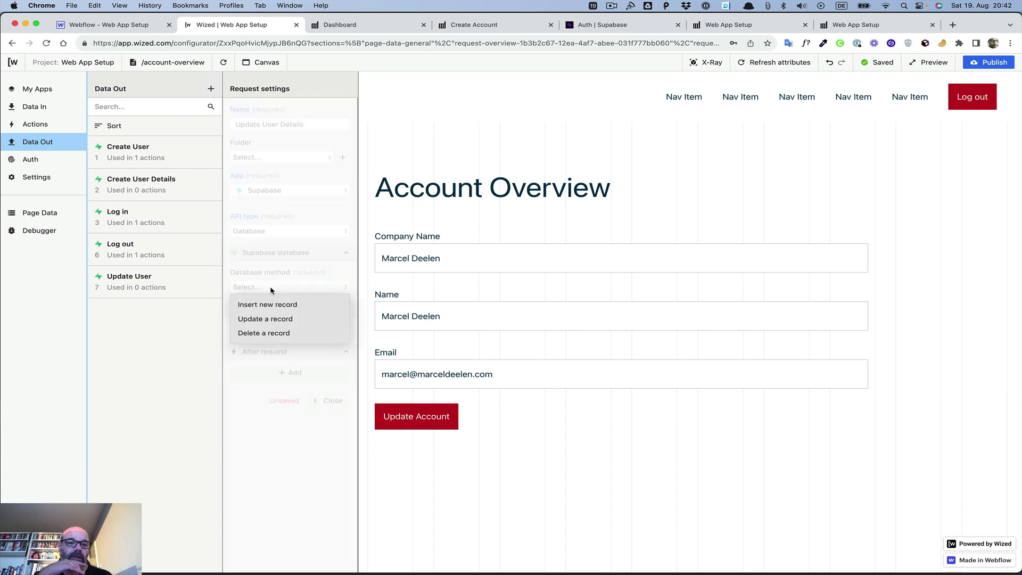
pyautogui.click(267, 319)
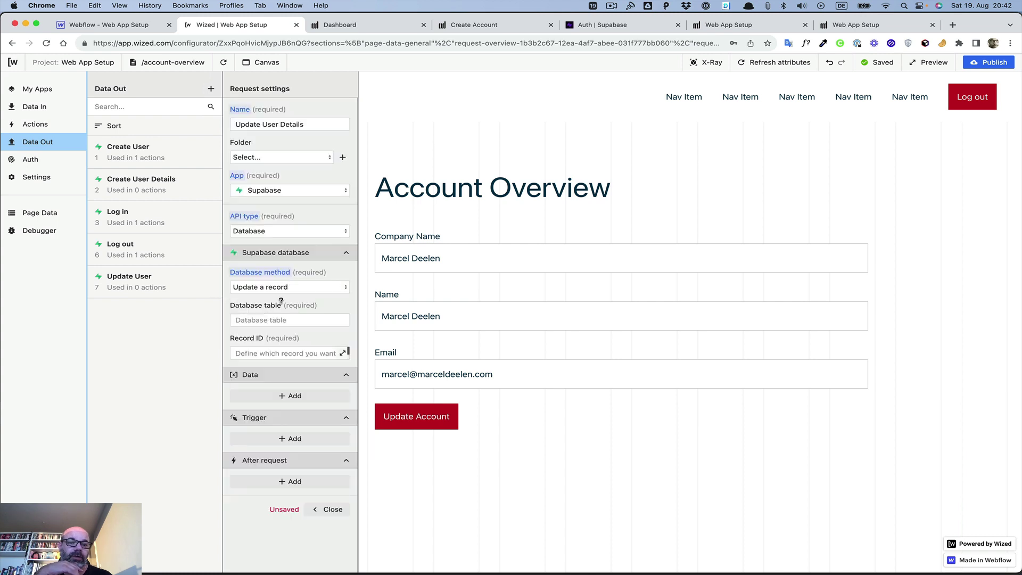
pyautogui.click(269, 322)
pyautogui.write('U')
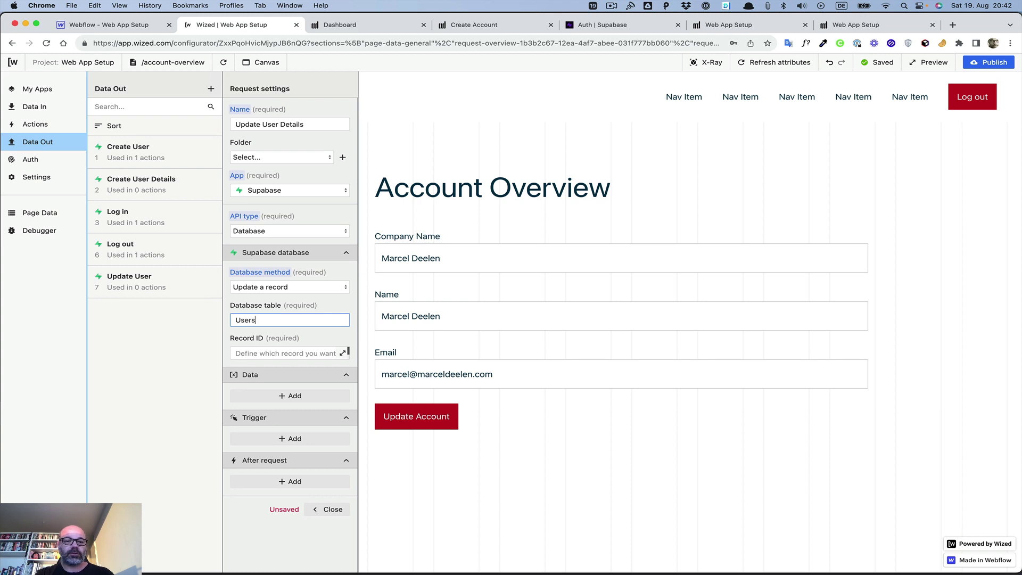
pyautogui.write('sers')
# Step: Set the Record ID to {{r.5.d[0].id}} and add a blank data column row
pyautogui.click(340, 354)
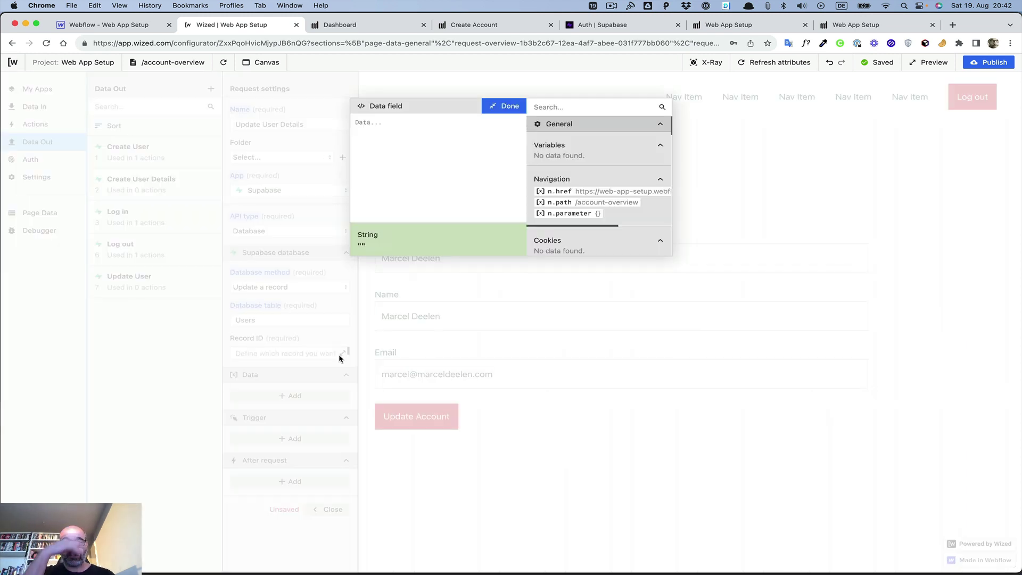
pyautogui.scroll(-10, 586, 180)
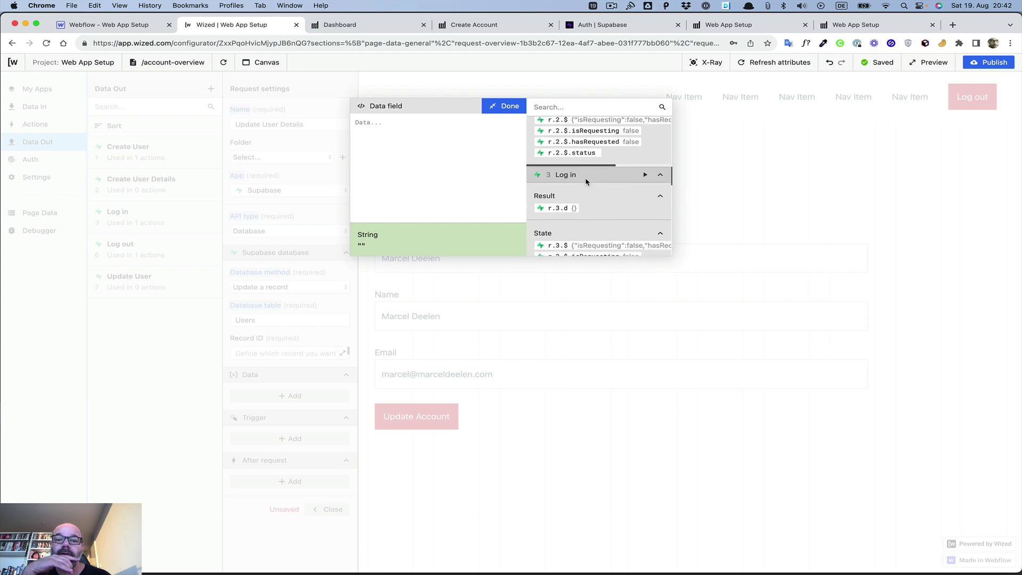
pyautogui.scroll(-10, 586, 181)
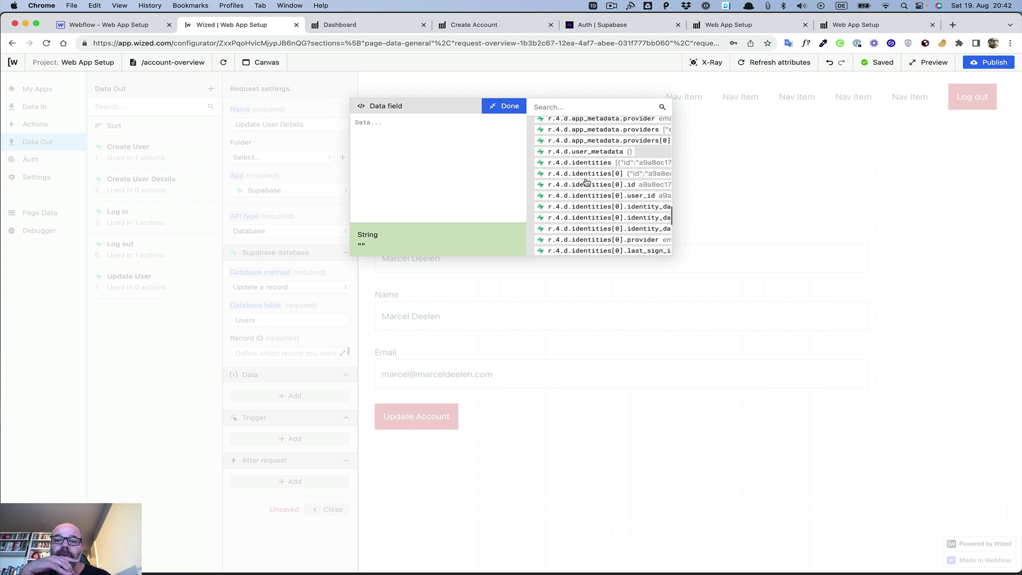
pyautogui.scroll(8, 585, 182)
pyautogui.scroll(-6, 586, 182)
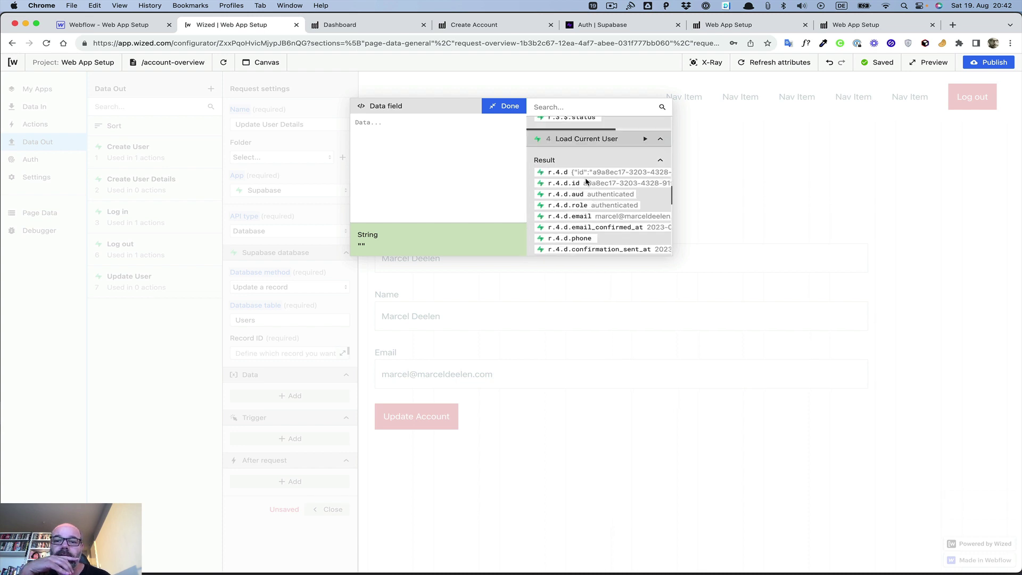
pyautogui.scroll(-10, 586, 181)
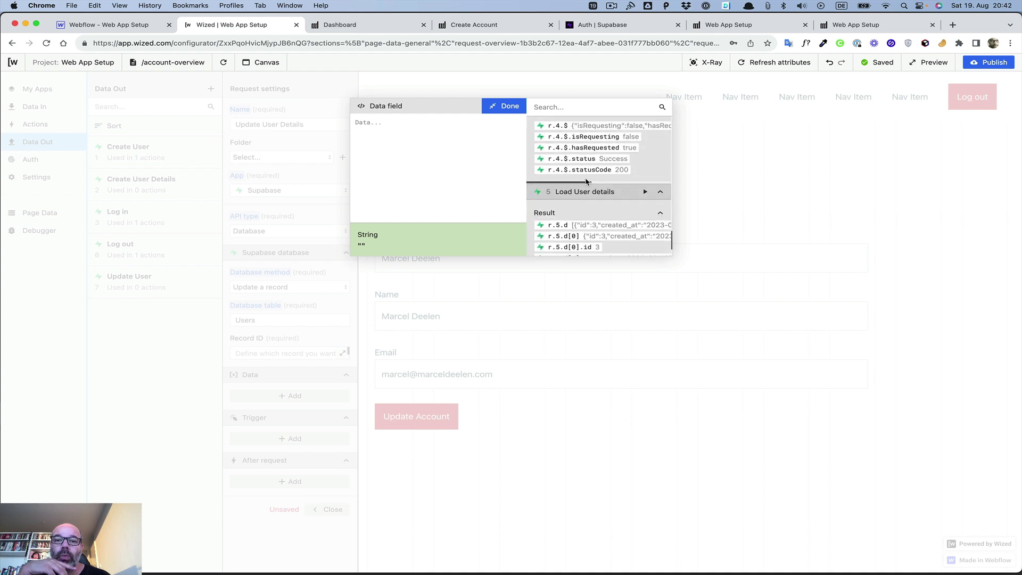
pyautogui.scroll(-5, 586, 182)
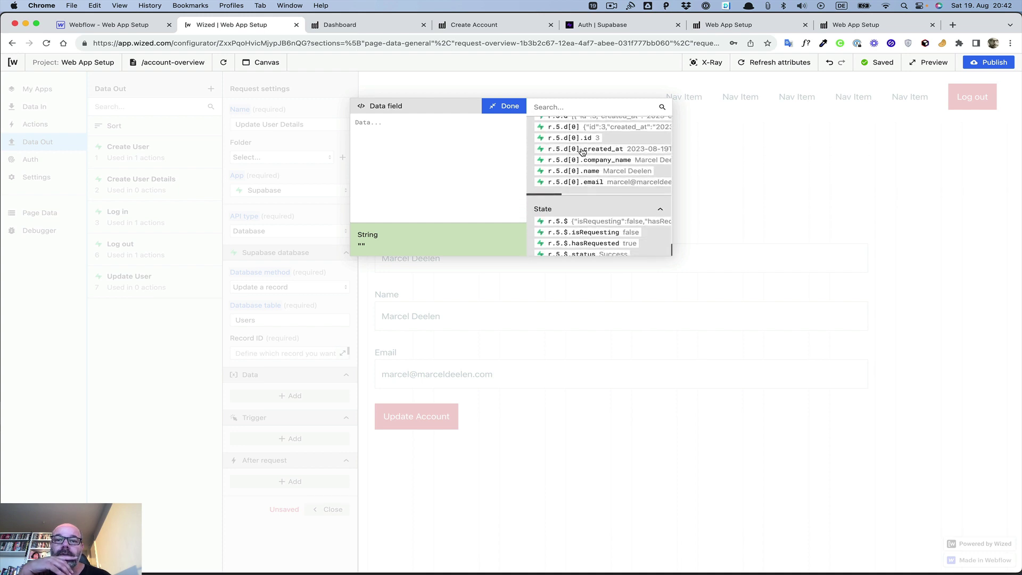
pyautogui.click(574, 139)
pyautogui.click(506, 107)
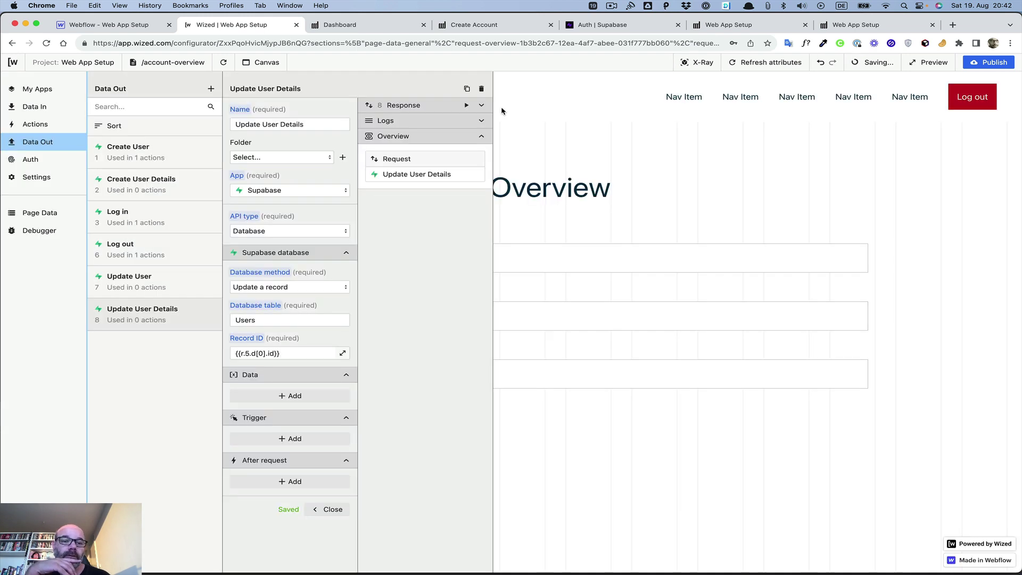
pyautogui.click(290, 396)
pyautogui.click(283, 408)
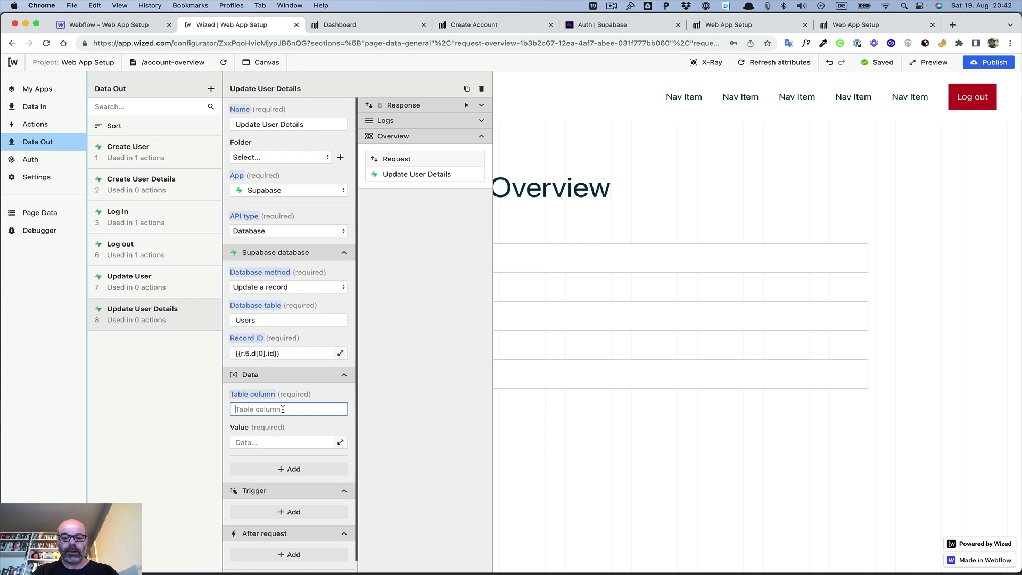
# Step: Map the company_name column to the {{i.companyName}} input value
pyautogui.write('company_name')
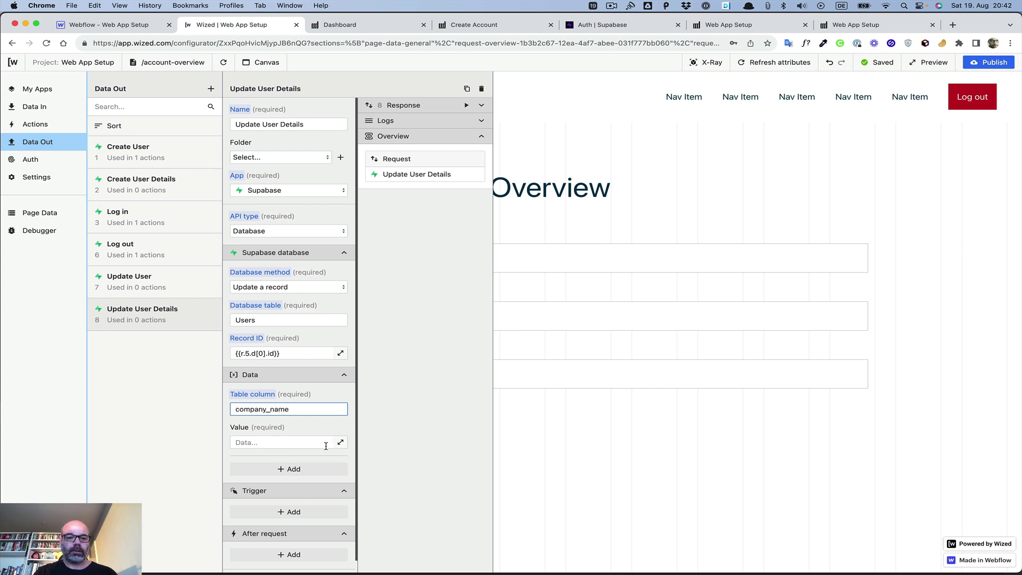
pyautogui.click(340, 442)
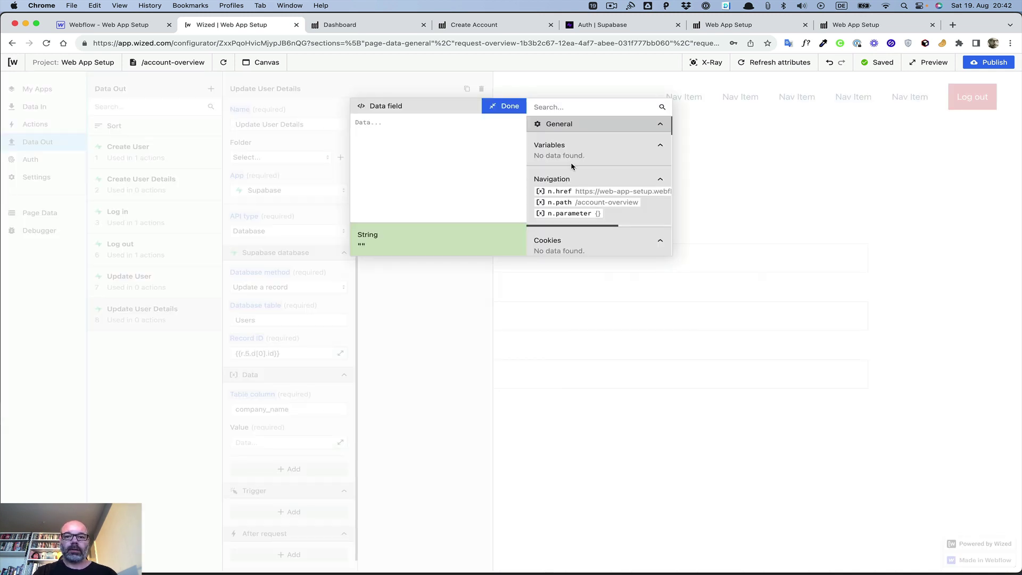
pyautogui.scroll(-2, 585, 165)
pyautogui.scroll(-3, 585, 165)
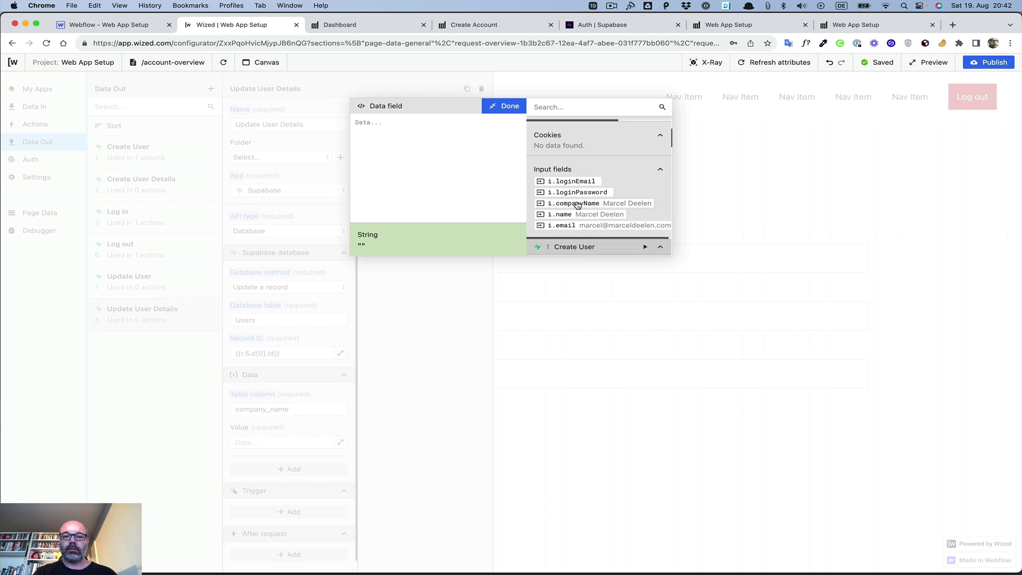
pyautogui.click(577, 204)
pyautogui.click(502, 106)
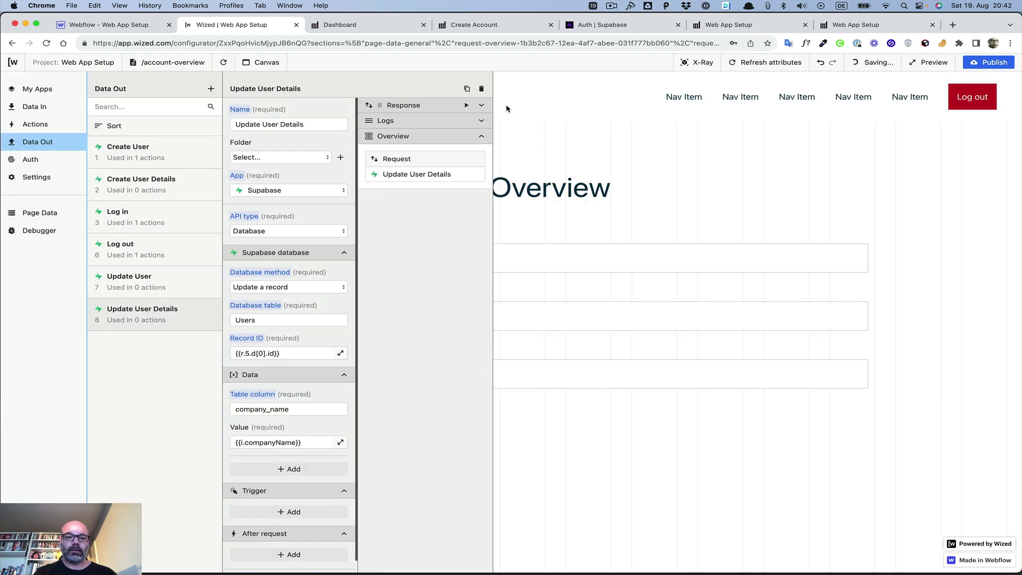
# Step: Add a name column mapped to the {{i.name}} input value
pyautogui.click(288, 469)
pyautogui.click(265, 483)
pyautogui.write('name')
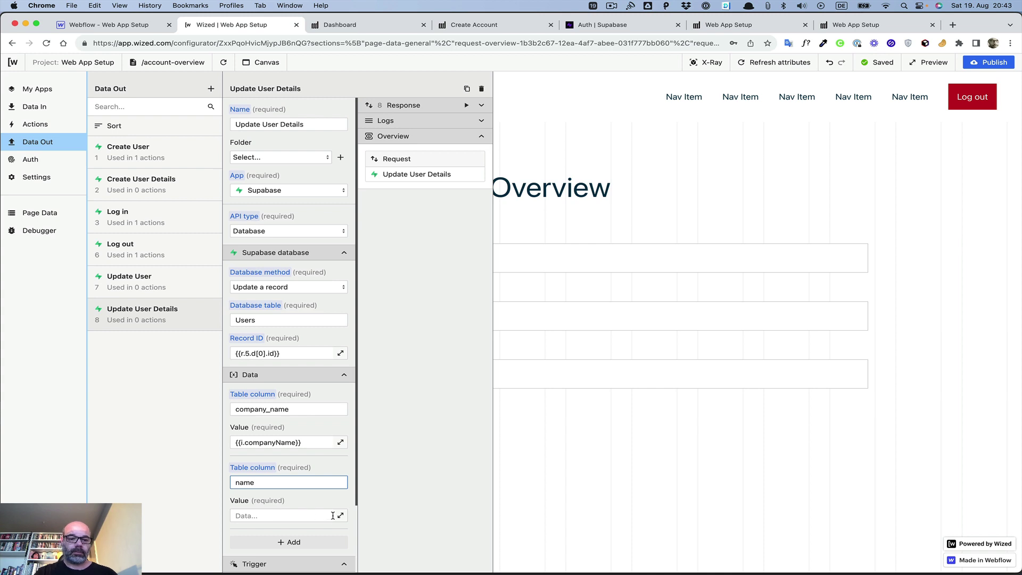
pyautogui.click(340, 515)
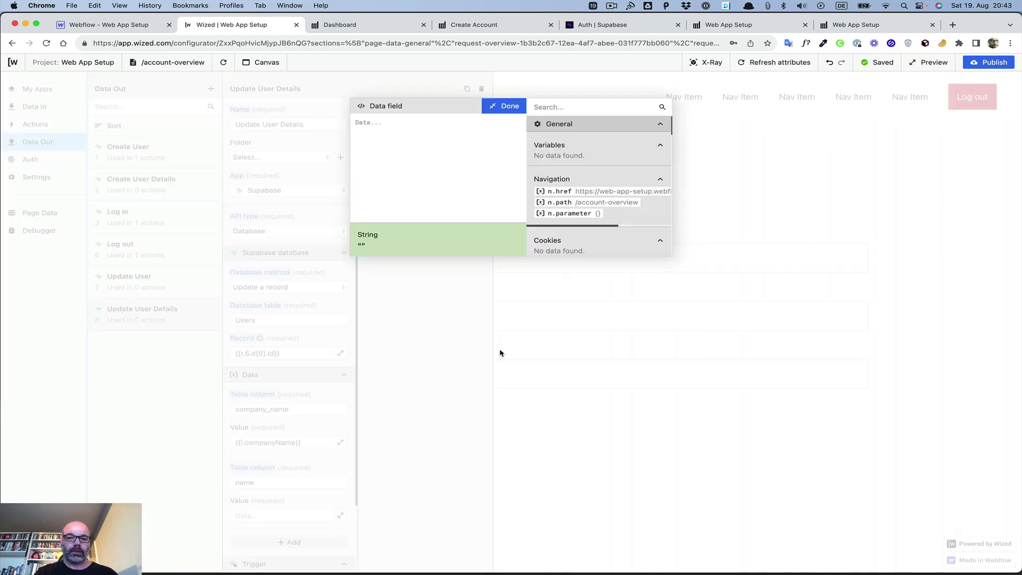
pyautogui.scroll(-5, 589, 186)
pyautogui.scroll(-3, 589, 183)
pyautogui.scroll(3, 588, 181)
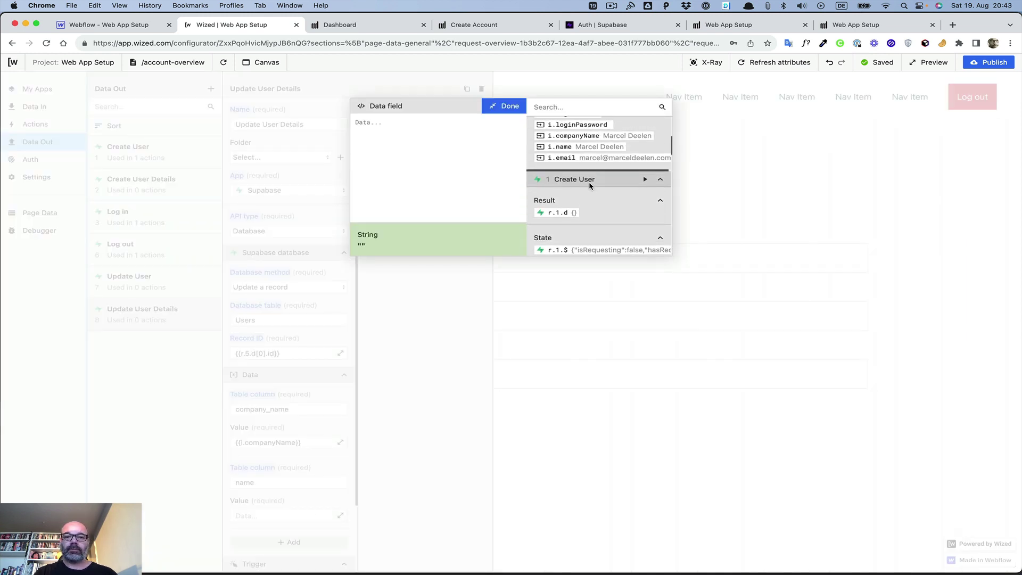
pyautogui.click(560, 158)
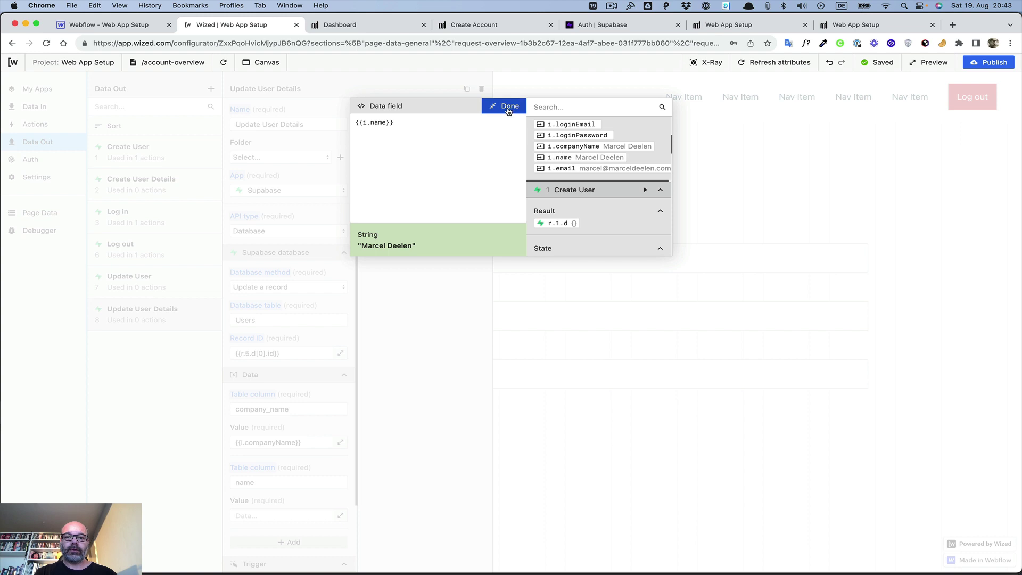
pyautogui.click(504, 106)
# Step: Add an email column mapped to the {{i.email}} input value
pyautogui.scroll(-3, 266, 448)
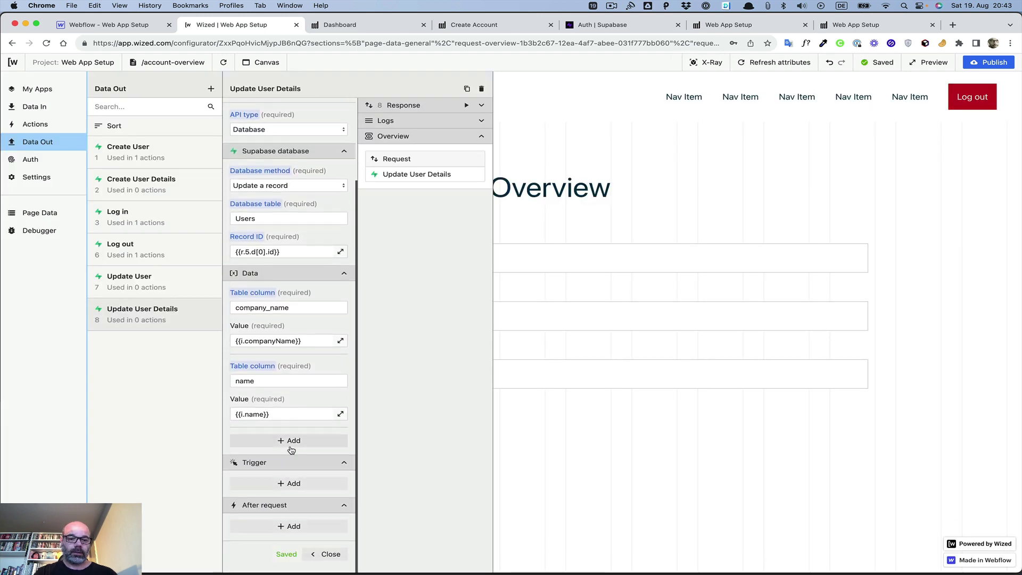
pyautogui.click(289, 440)
pyautogui.click(273, 454)
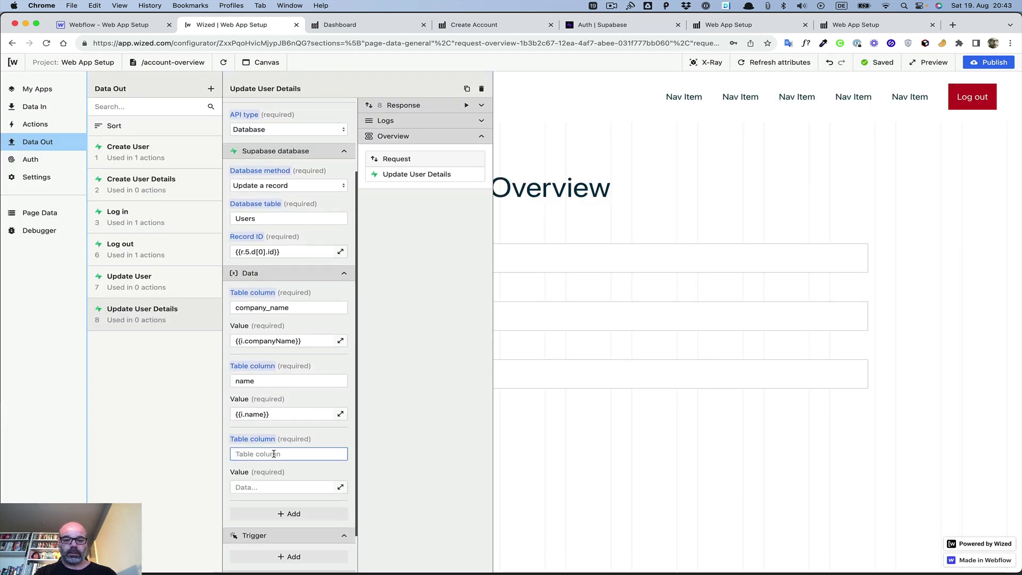
pyautogui.write('email')
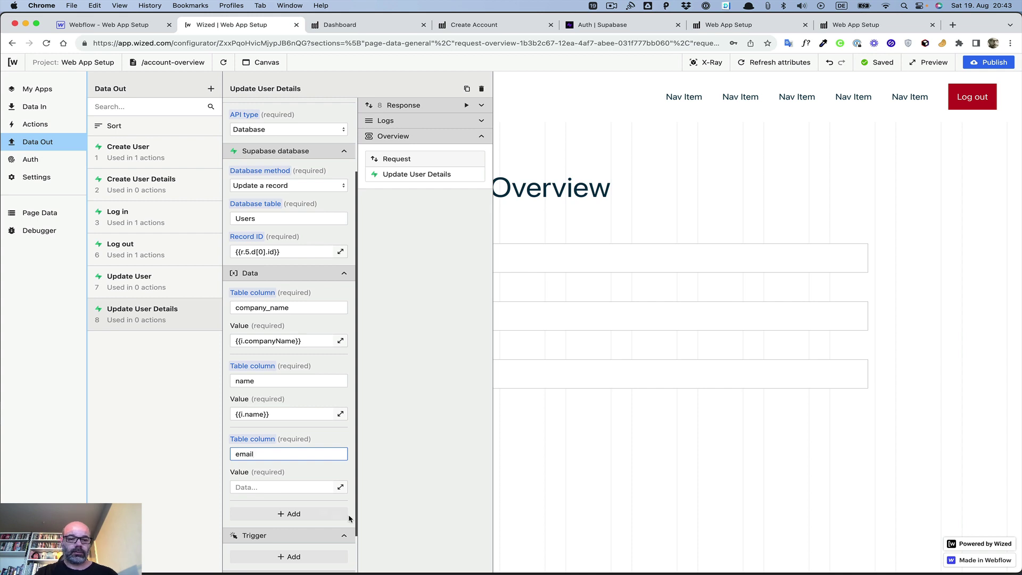
pyautogui.click(340, 487)
pyautogui.scroll(-5, 566, 178)
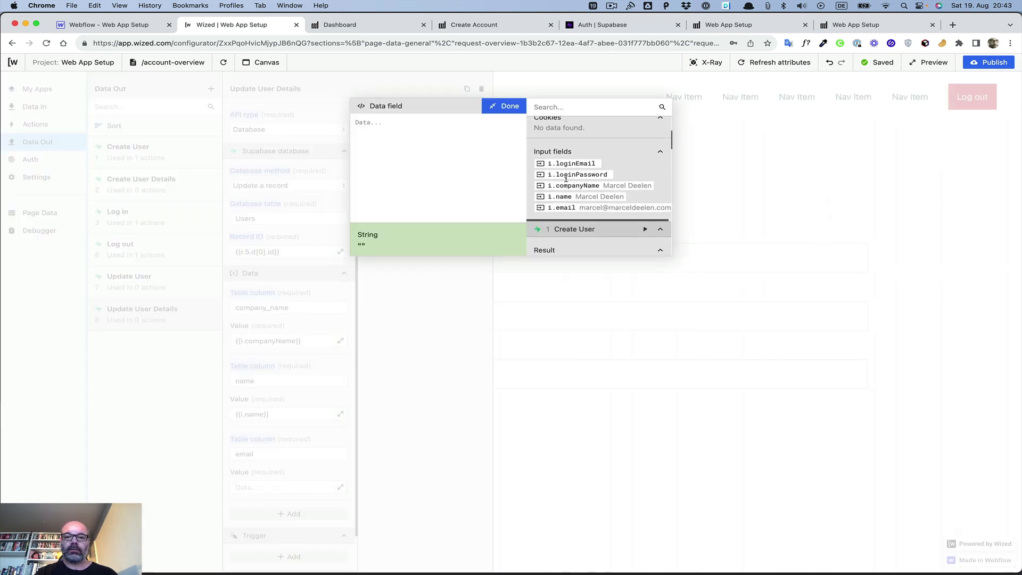
pyautogui.click(564, 194)
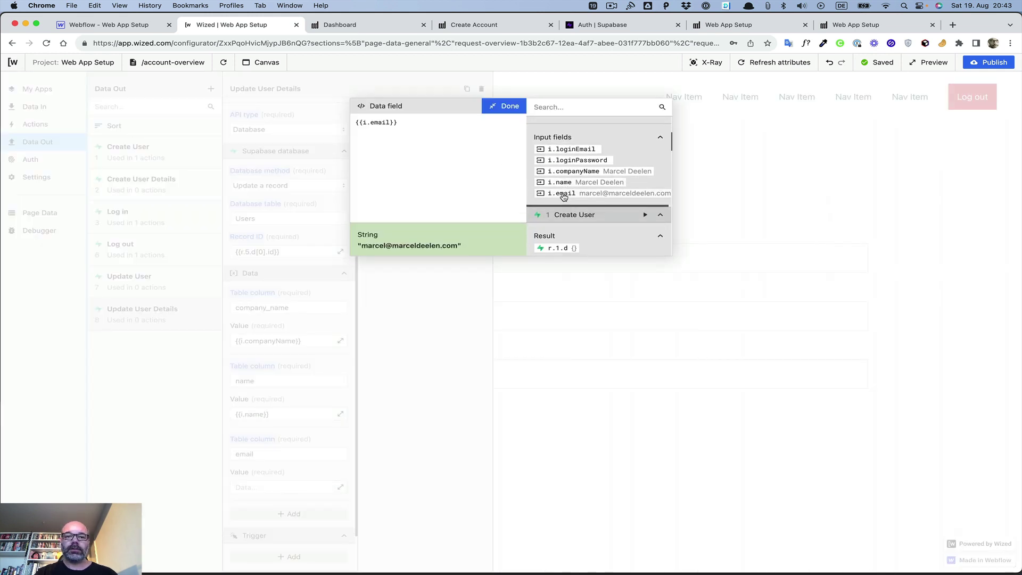
pyautogui.click(505, 106)
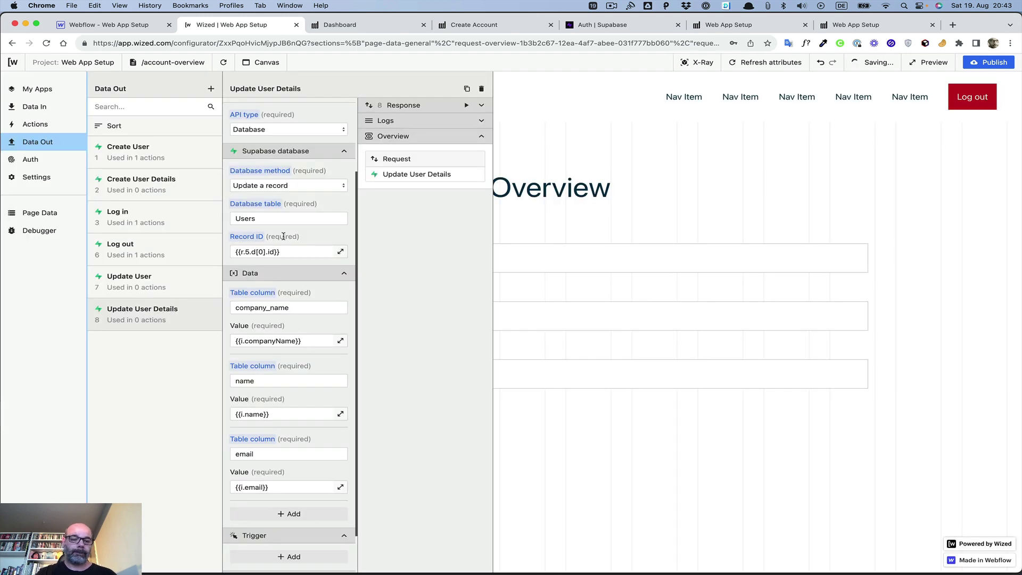
pyautogui.scroll(-2, 285, 233)
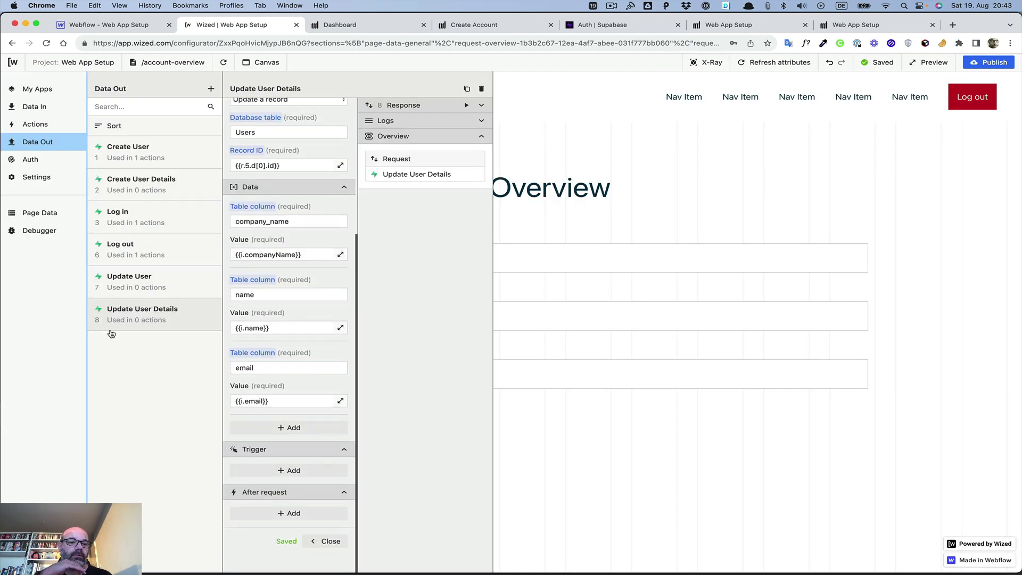
# Step: Add an After request 'Perform request' action to Update User that runs Update User Details
pyautogui.click(120, 286)
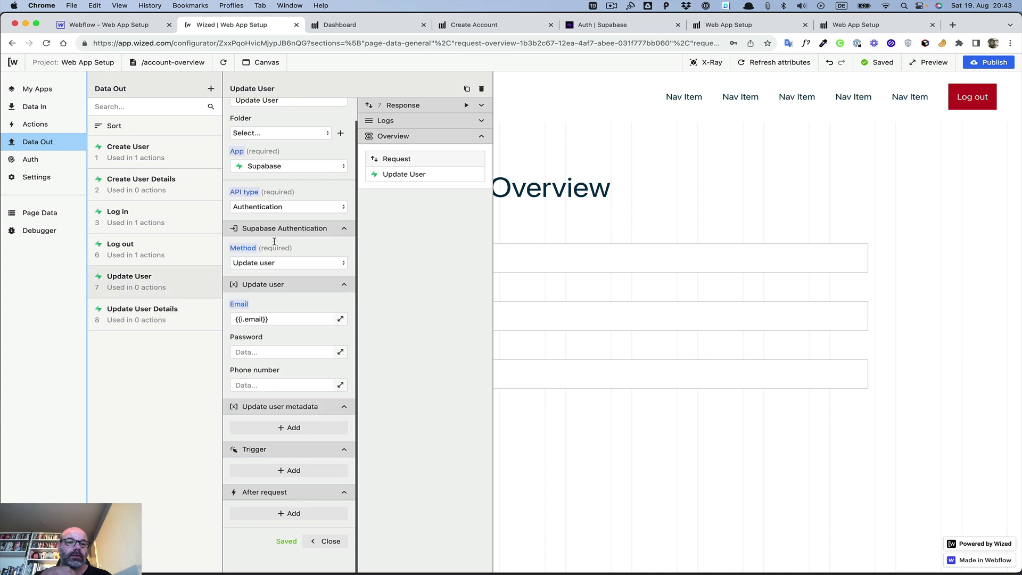
pyautogui.click(290, 513)
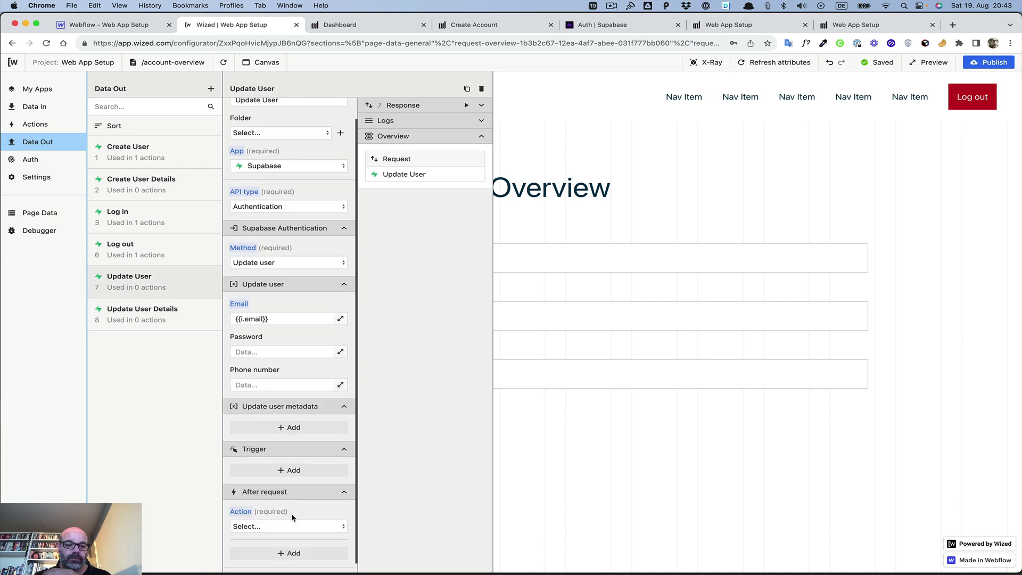
pyautogui.click(289, 529)
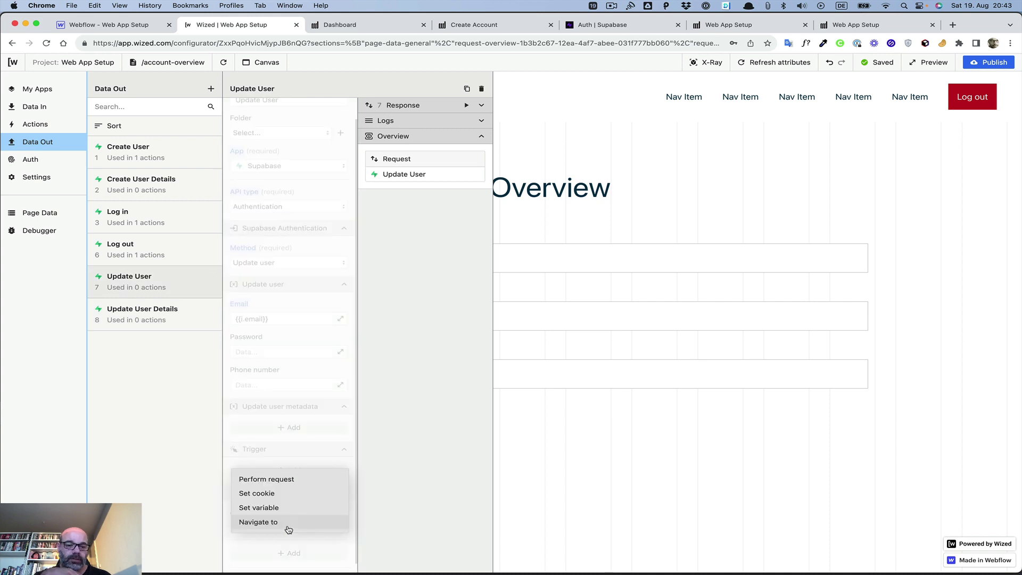
pyautogui.click(276, 481)
pyautogui.click(288, 485)
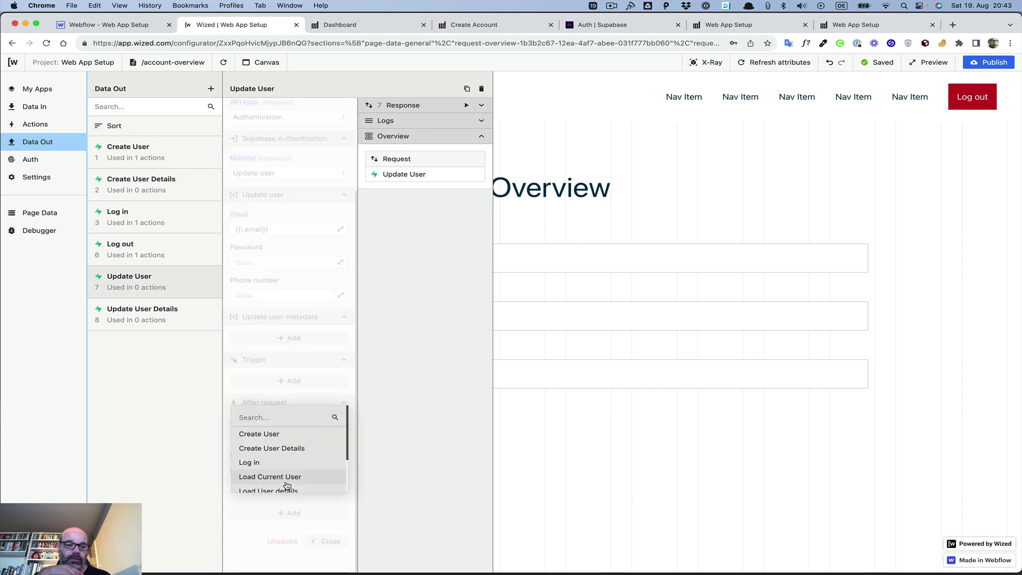
pyautogui.scroll(-2, 282, 479)
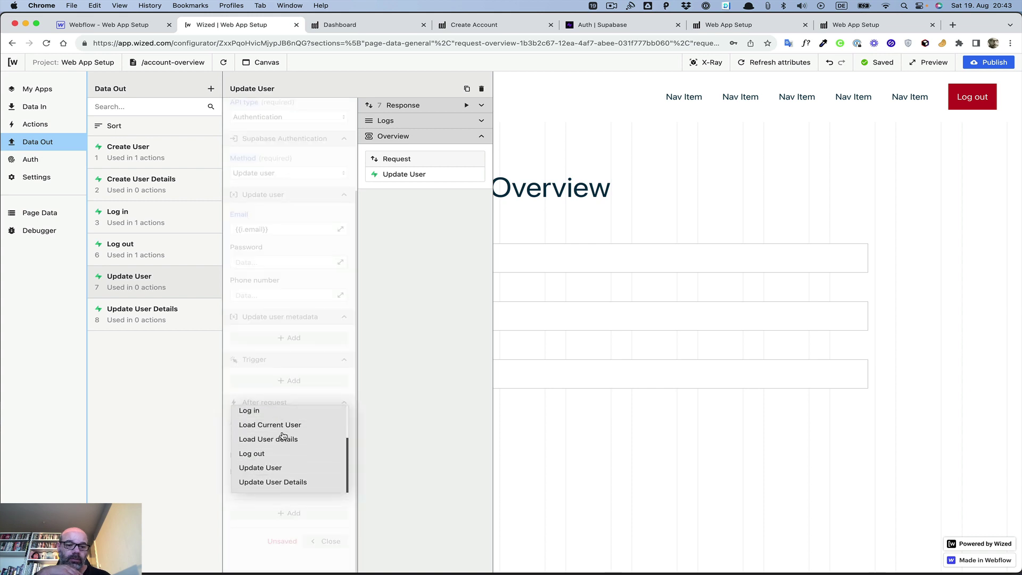
pyautogui.click(273, 482)
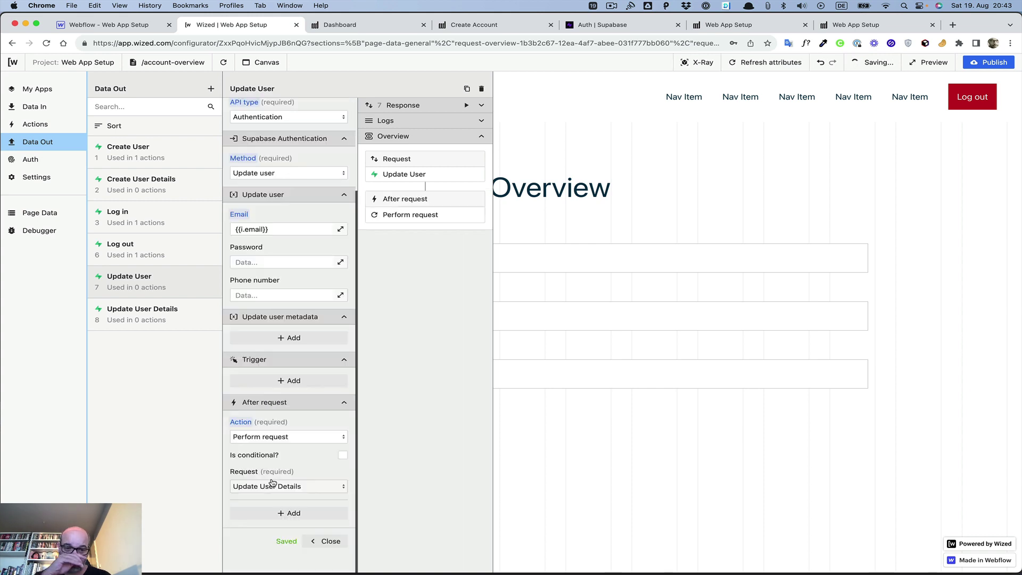
# Step: Make the follow-up conditional and run Update User to load its response data
pyautogui.click(343, 454)
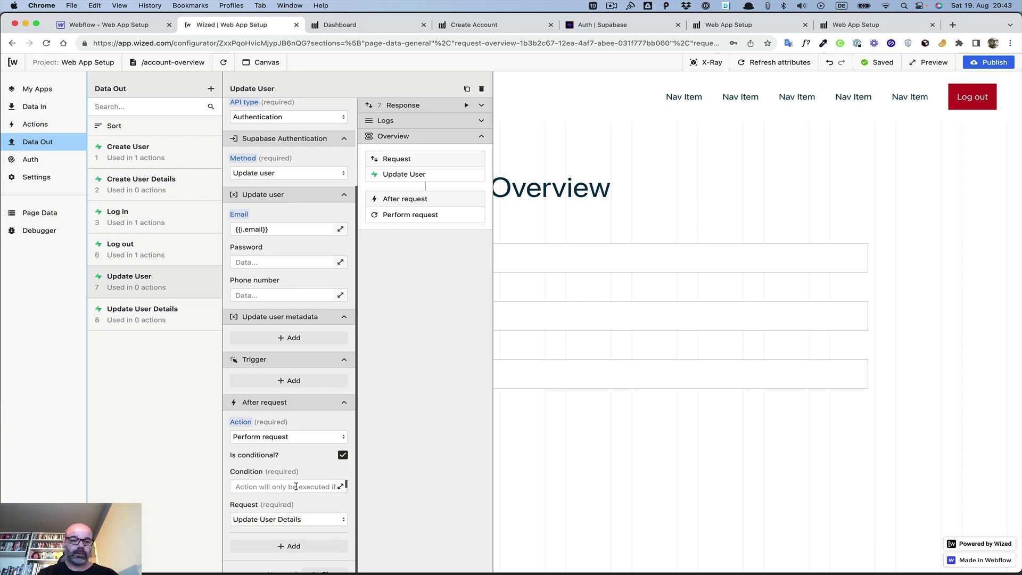
pyautogui.click(340, 486)
pyautogui.scroll(-5, 613, 159)
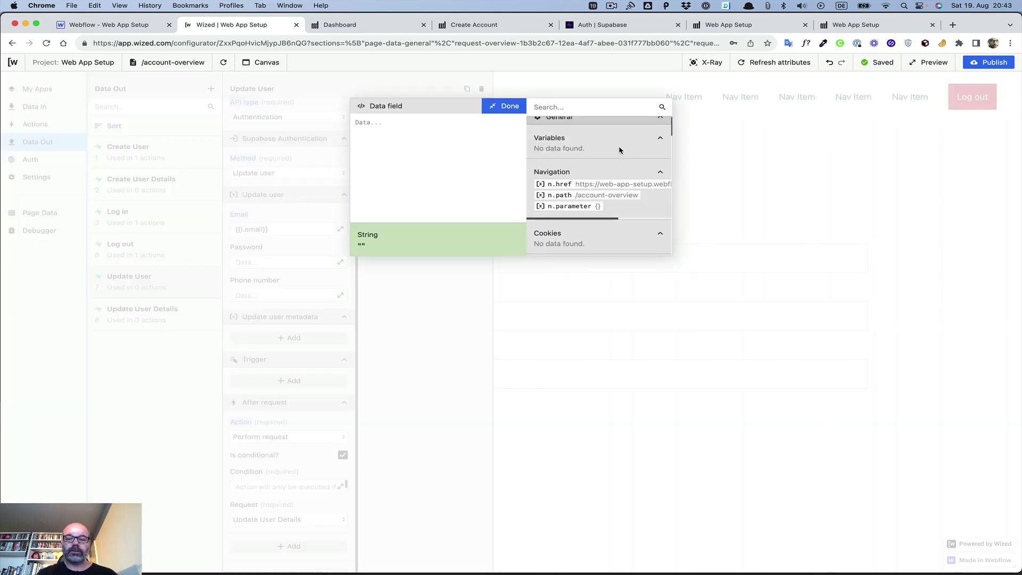
pyautogui.scroll(5, 620, 151)
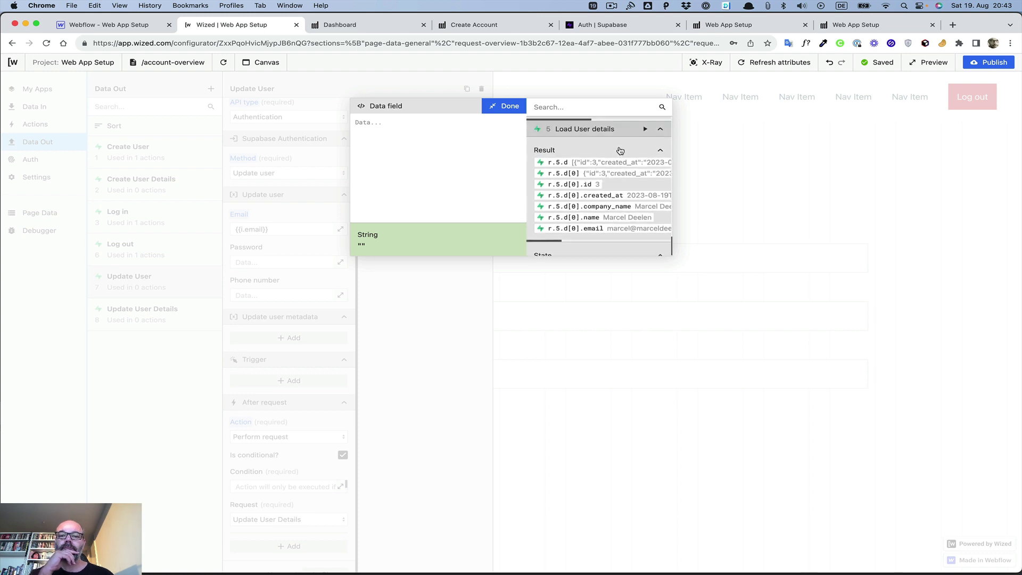
pyautogui.scroll(-5, 620, 151)
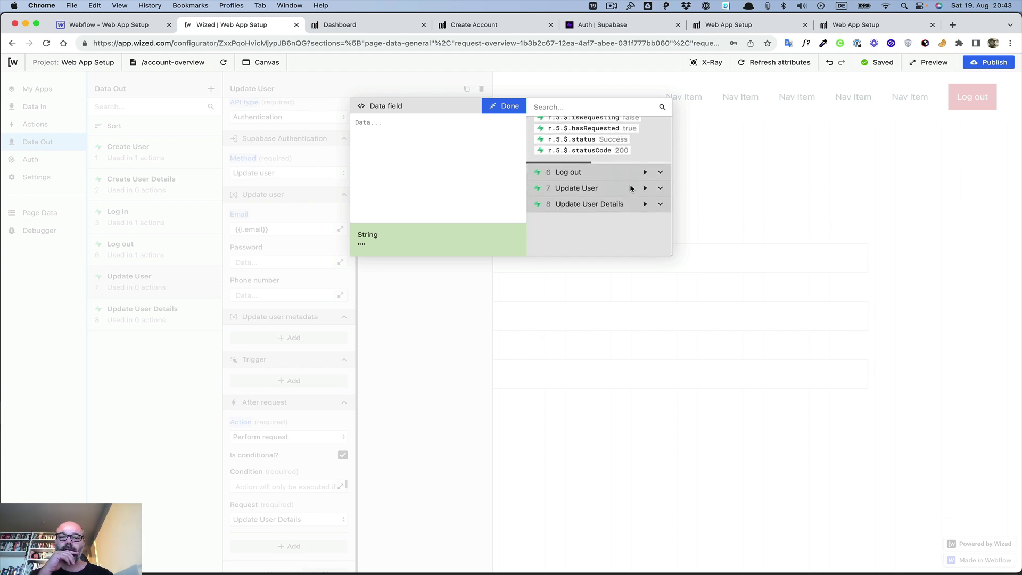
pyautogui.click(660, 189)
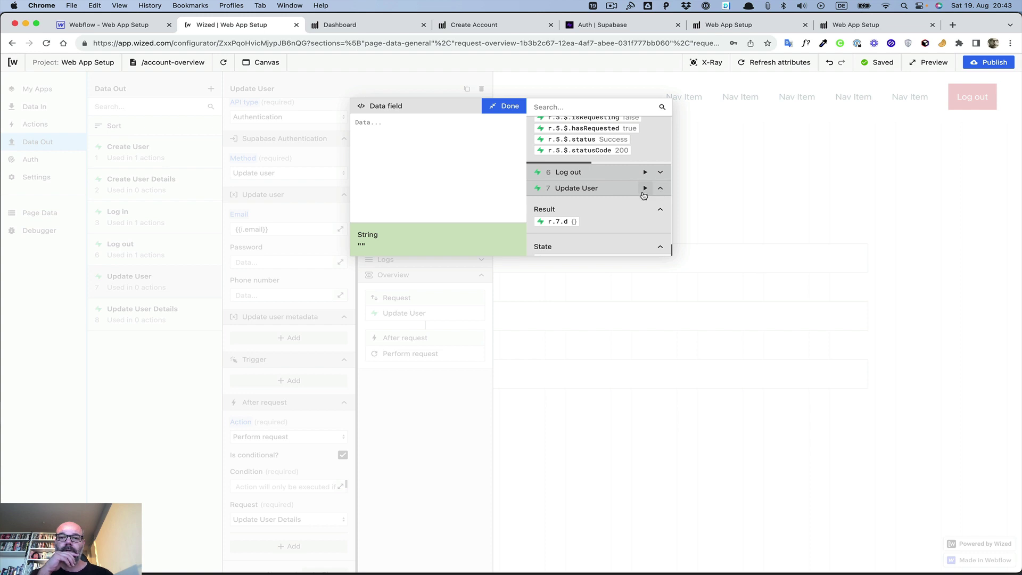
pyautogui.click(644, 190)
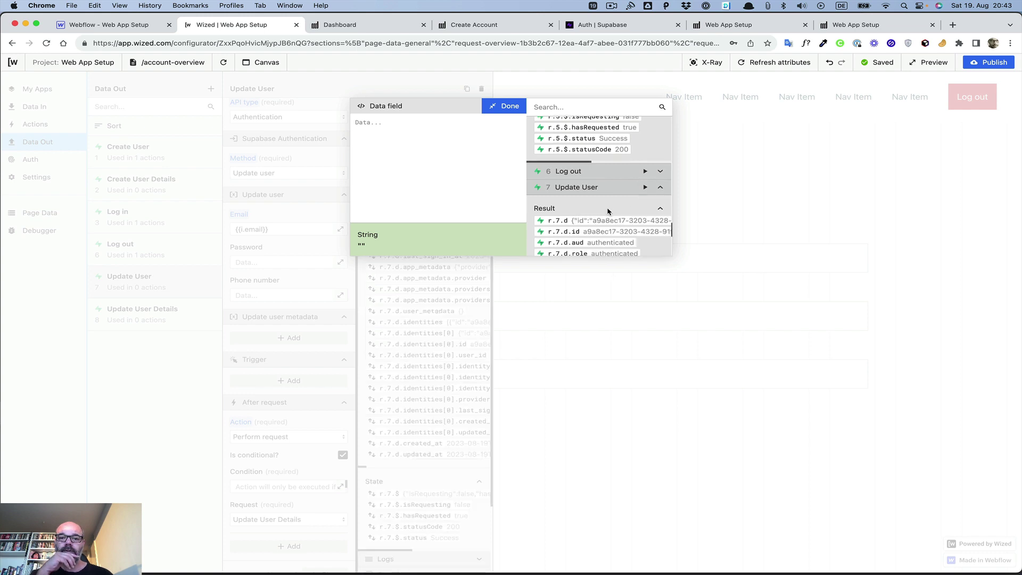
# Step: Set the condition to {{r.7.$.statusCode === 200}}
pyautogui.scroll(-10, 628, 211)
pyautogui.scroll(-3, 608, 211)
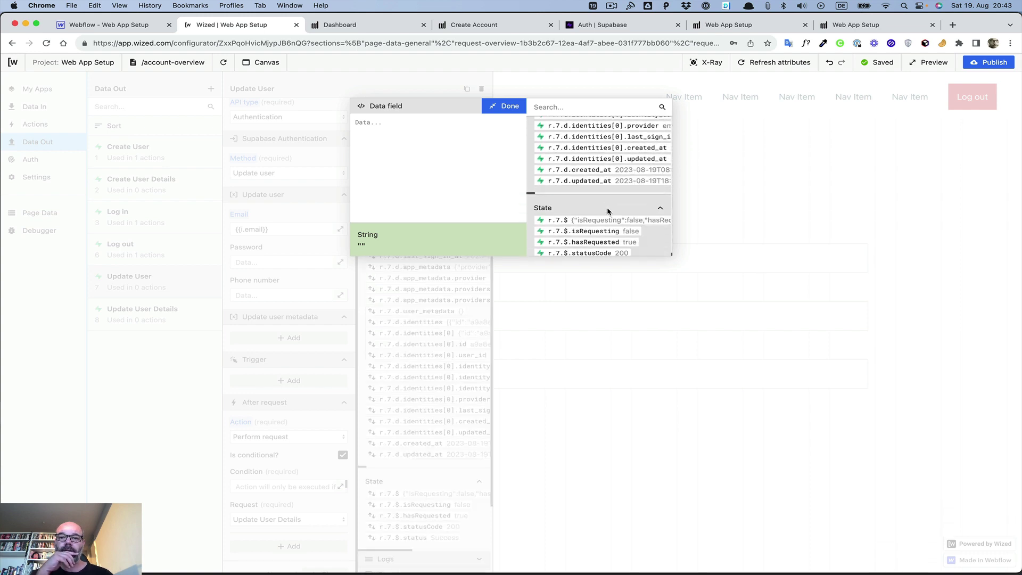
pyautogui.scroll(-3, 609, 211)
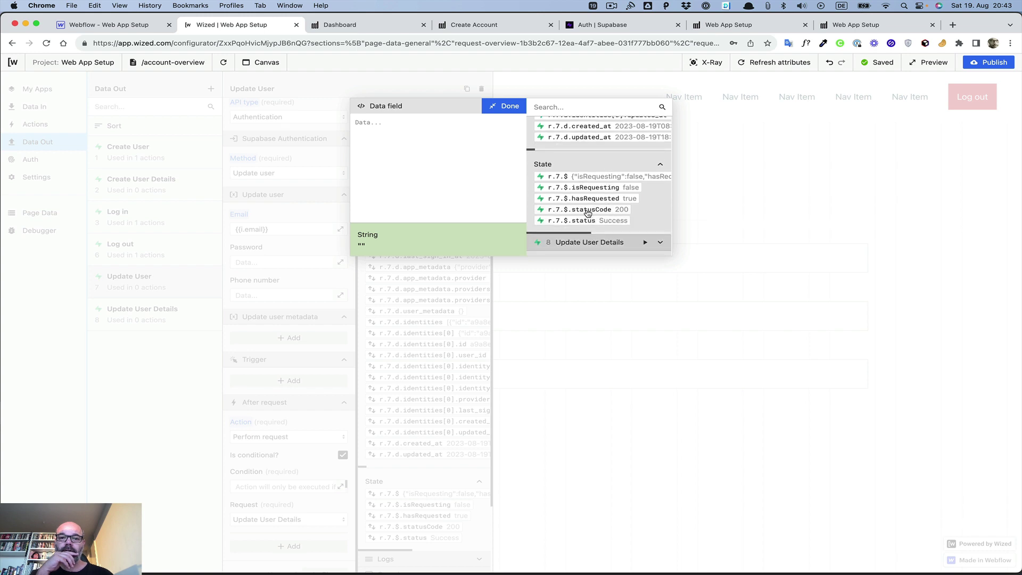
pyautogui.click(585, 211)
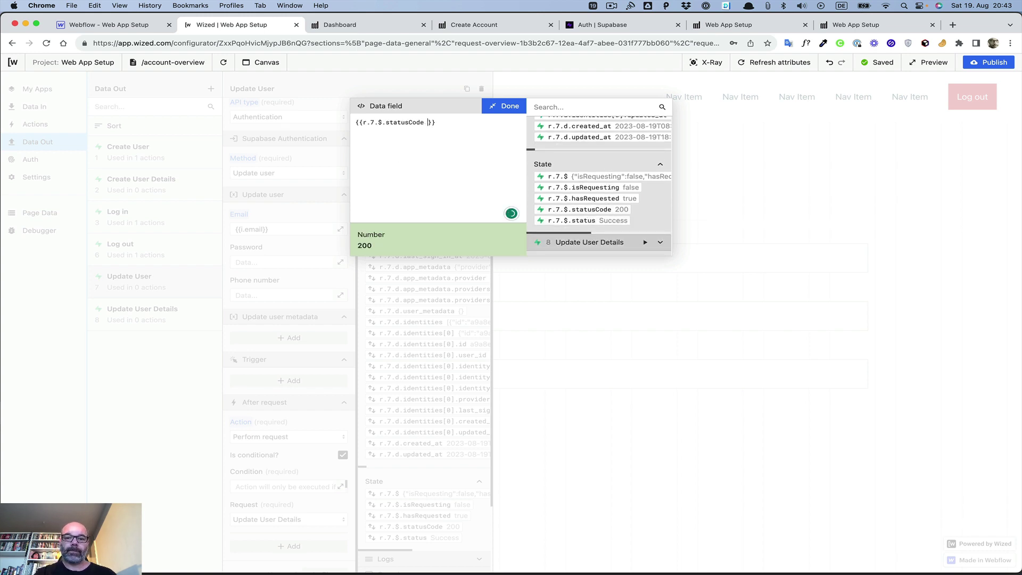
pyautogui.write('===')
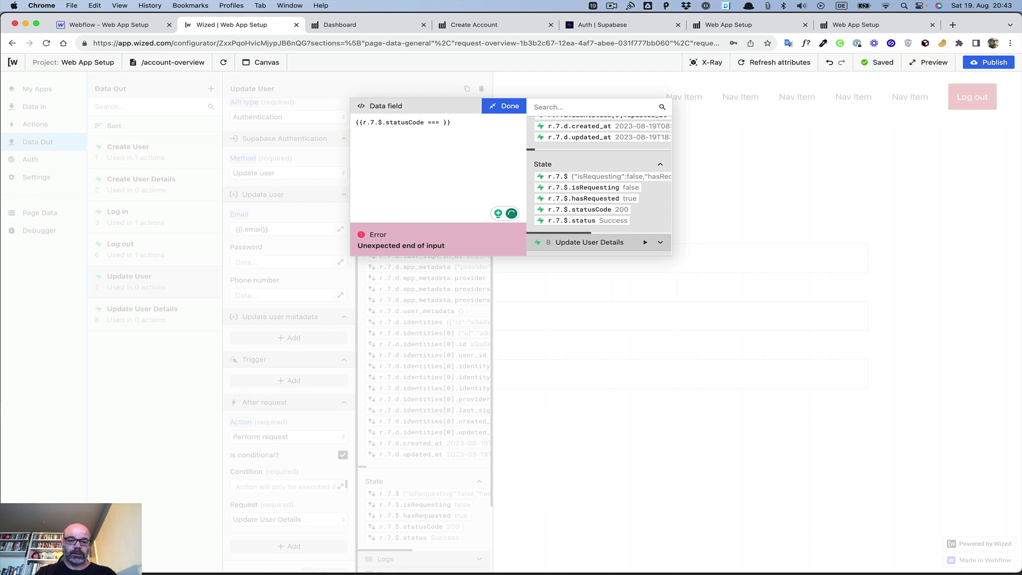
pyautogui.write(' 30')
pyautogui.press('BackSpace')
pyautogui.press('BackSpace')
pyautogui.press('BackSpace')
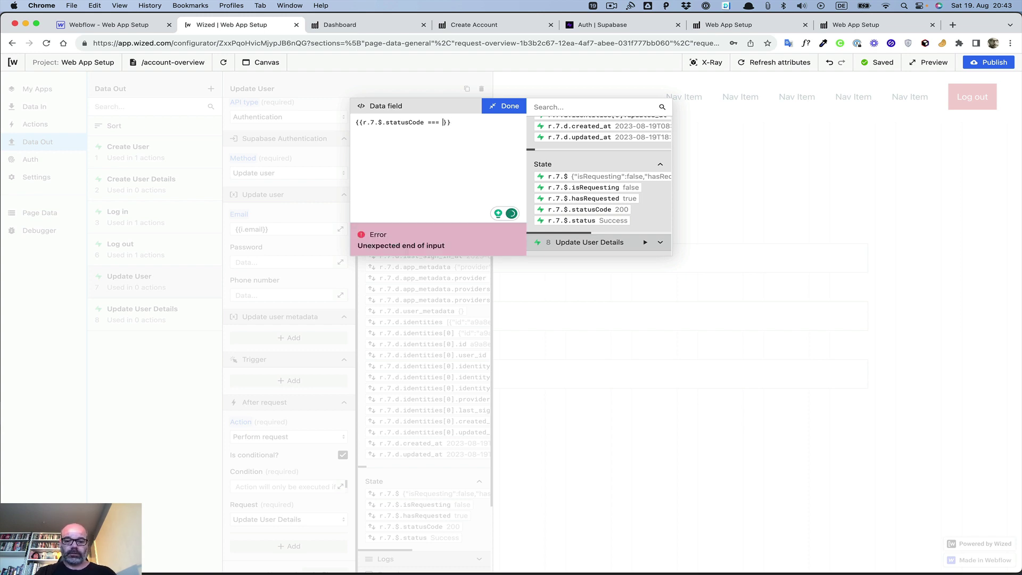
pyautogui.write('200')
pyautogui.click(503, 106)
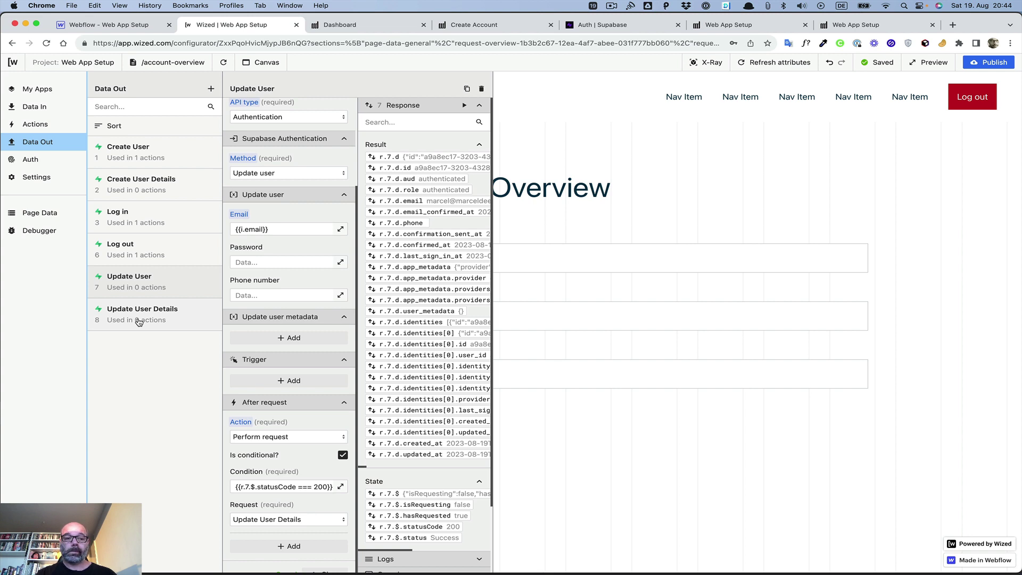
# Step: Open Update User Details' settings, add an after-request action, then remove it again
pyautogui.click(138, 316)
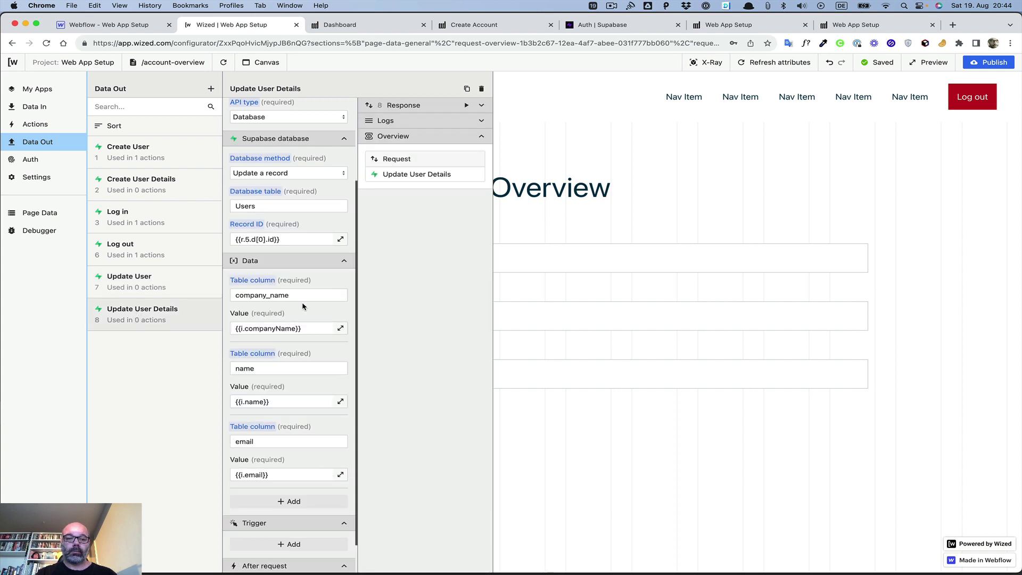
pyautogui.scroll(-3, 303, 306)
pyautogui.click(314, 513)
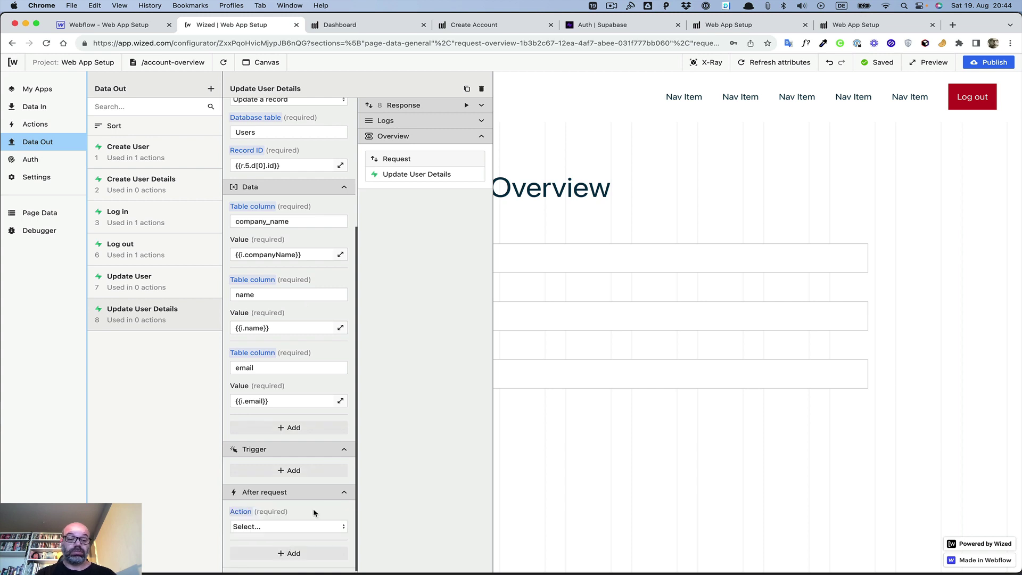
pyautogui.click(301, 525)
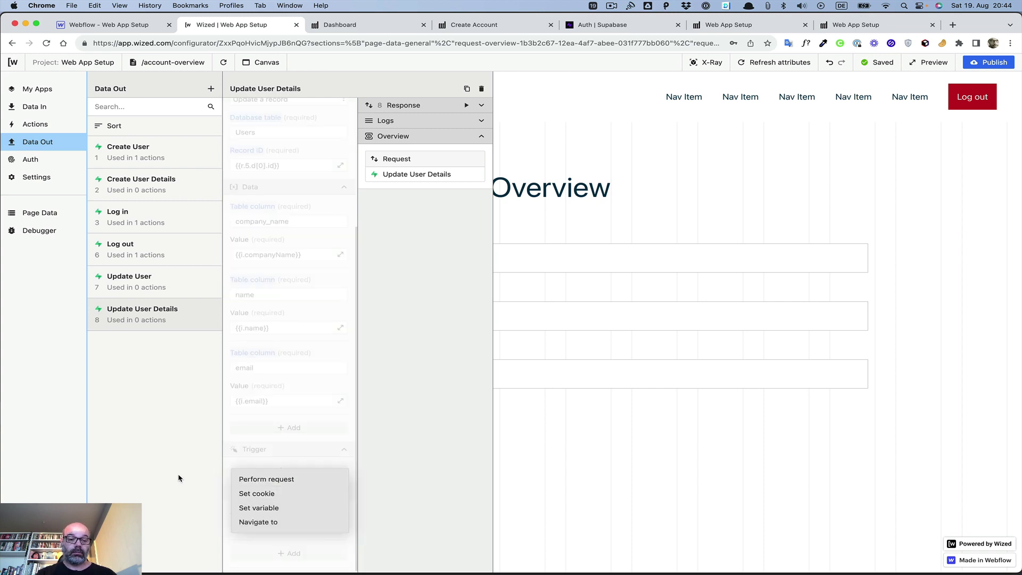
pyautogui.click(258, 434)
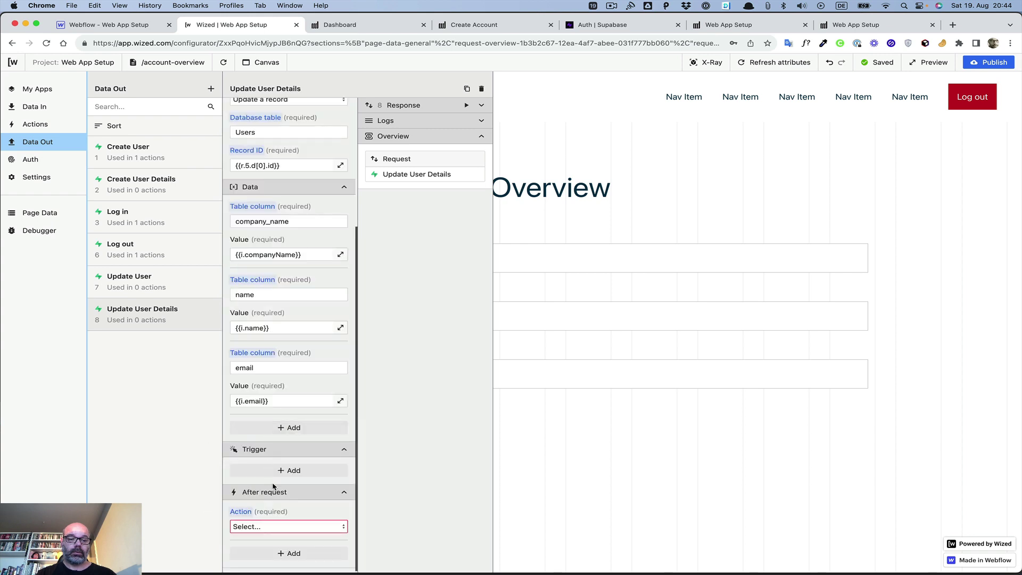
pyautogui.click(244, 512)
pyautogui.click(274, 535)
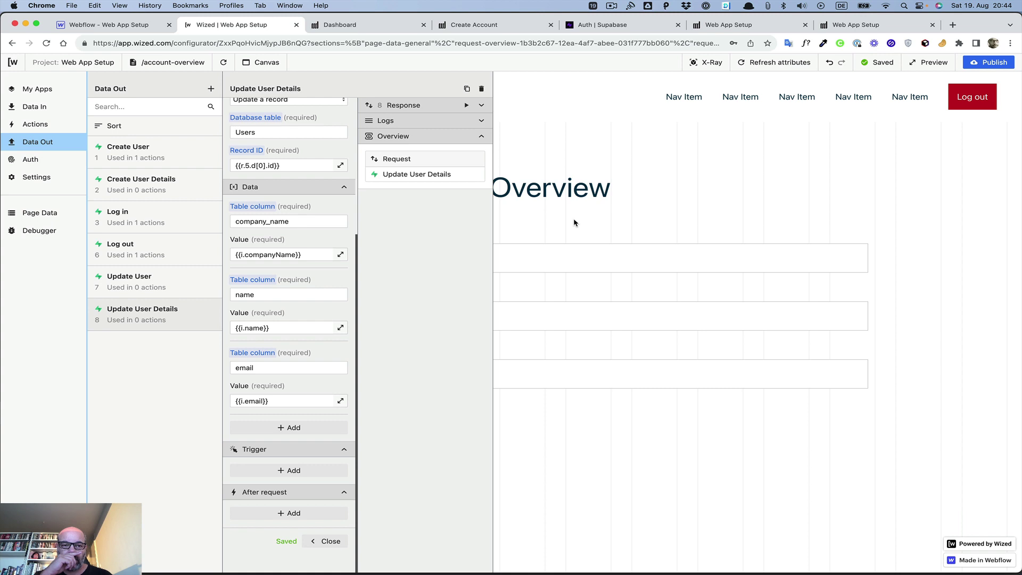
# Step: Create a new action named updateUser in the Account Overview folder
pyautogui.click(37, 124)
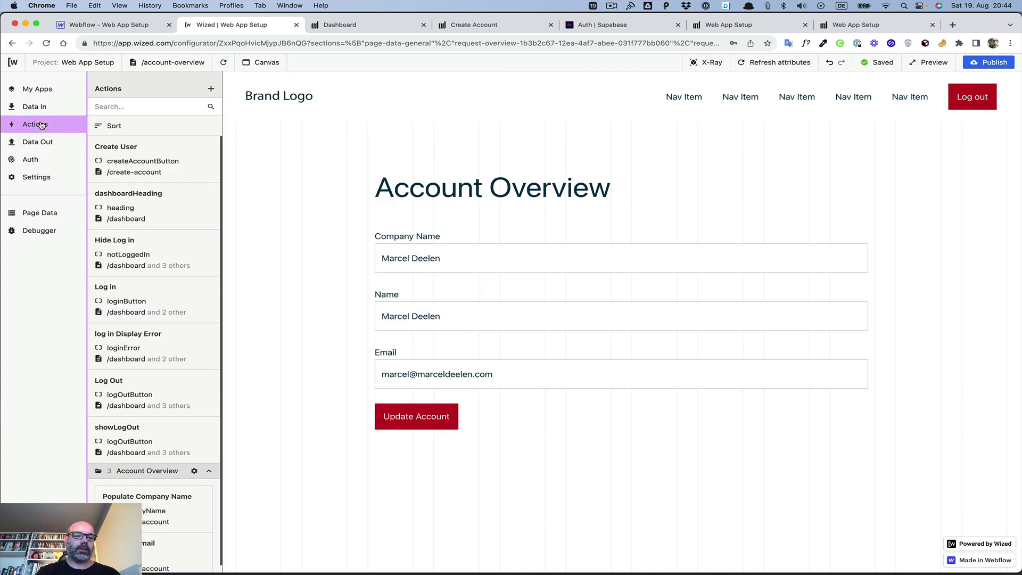
pyautogui.click(211, 88)
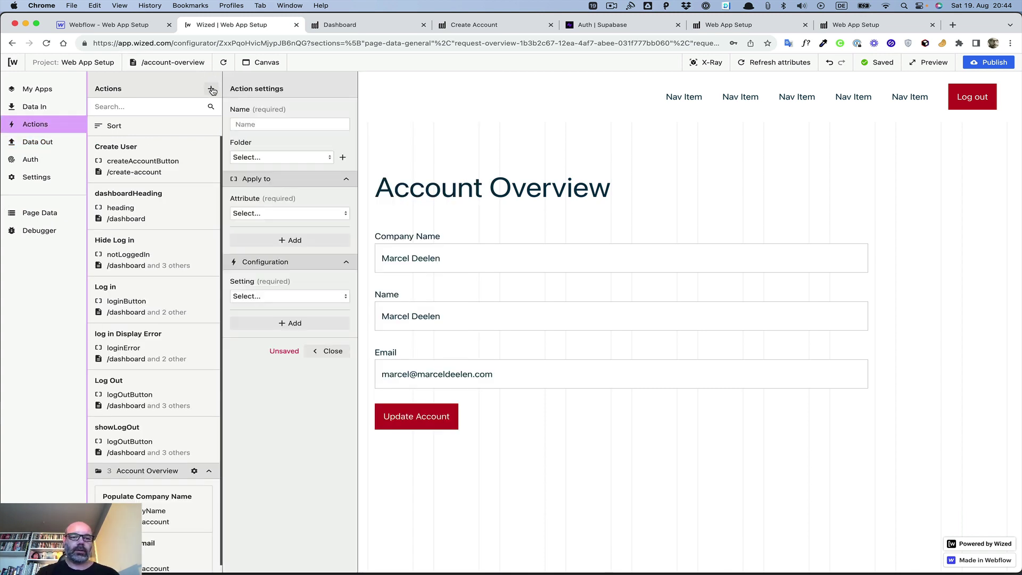
pyautogui.click(259, 125)
pyautogui.write('Update')
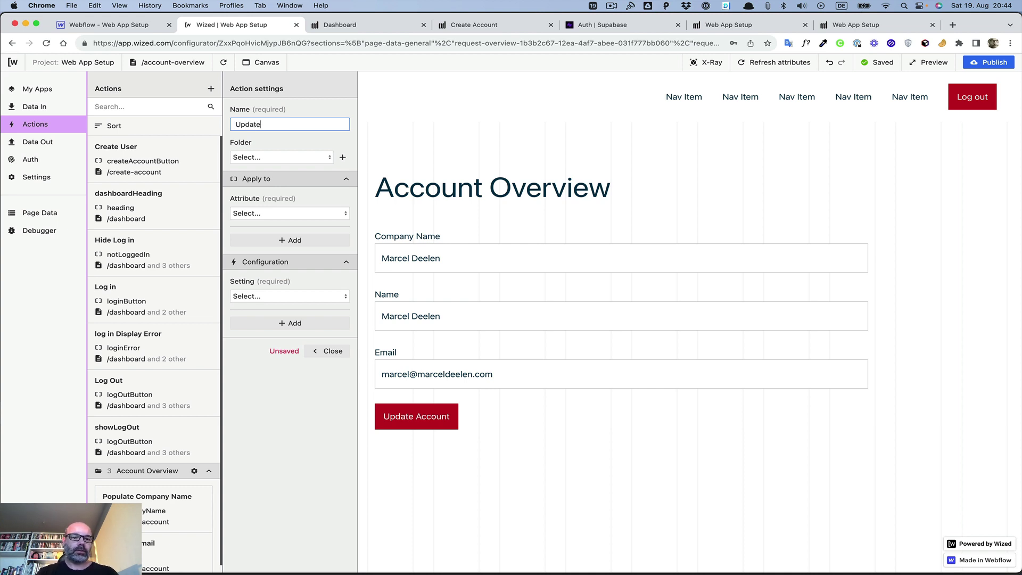
pyautogui.click(236, 124)
pyautogui.press('Delete')
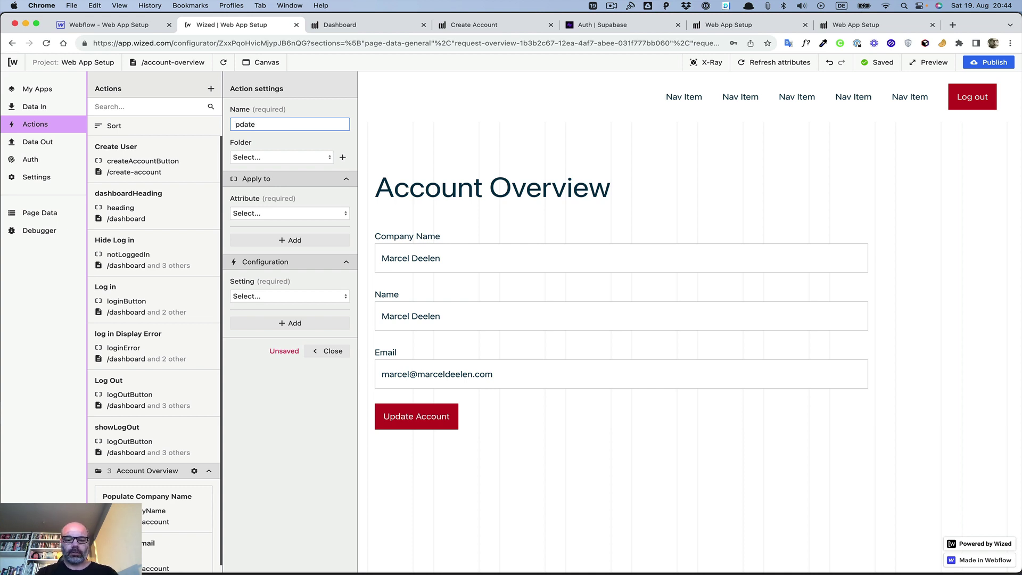
pyautogui.write('u')
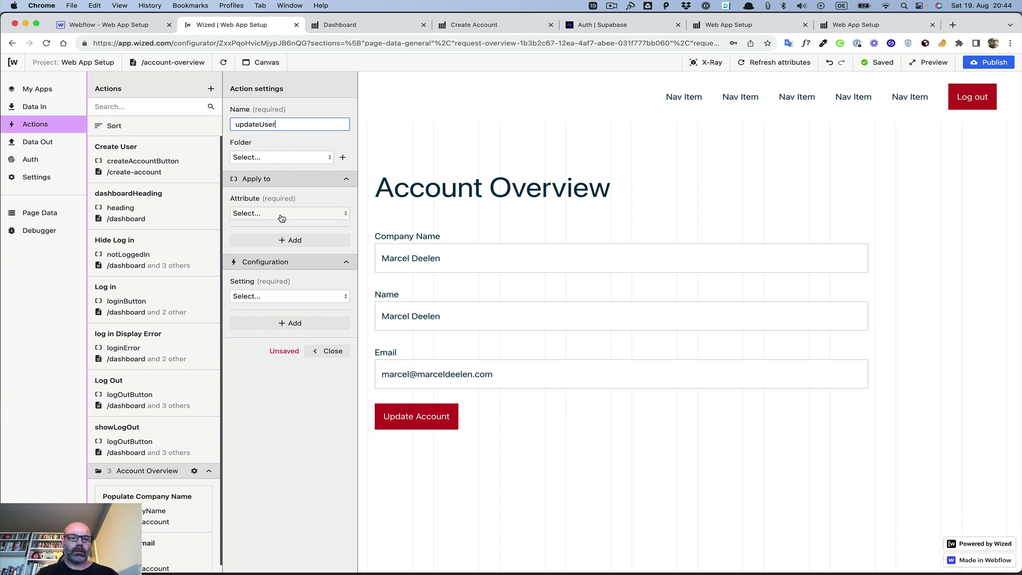
pyautogui.click(281, 156)
pyautogui.click(281, 175)
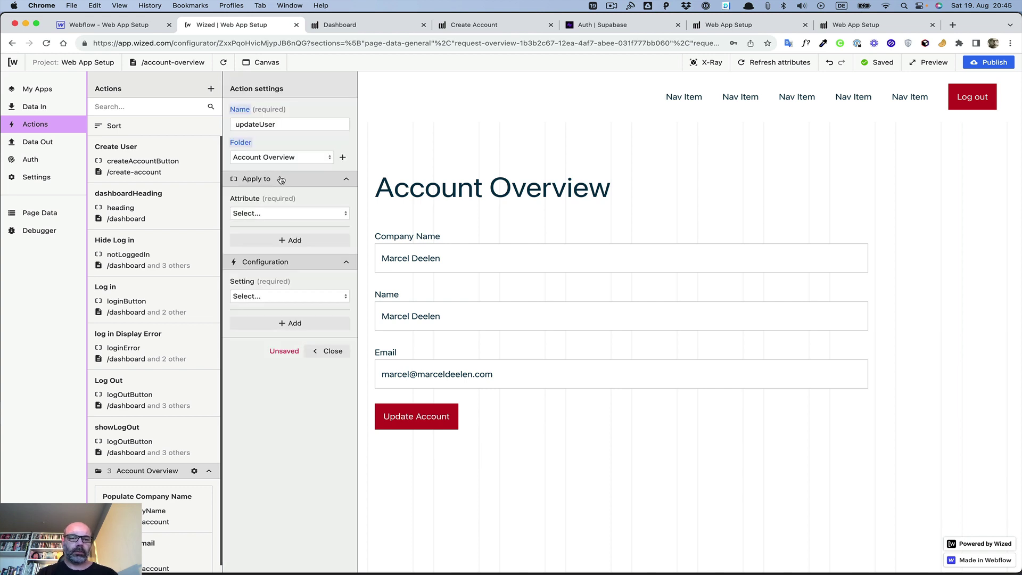
# Step: Refresh the page attributes and apply the action to updateAccountButton
pyautogui.click(272, 212)
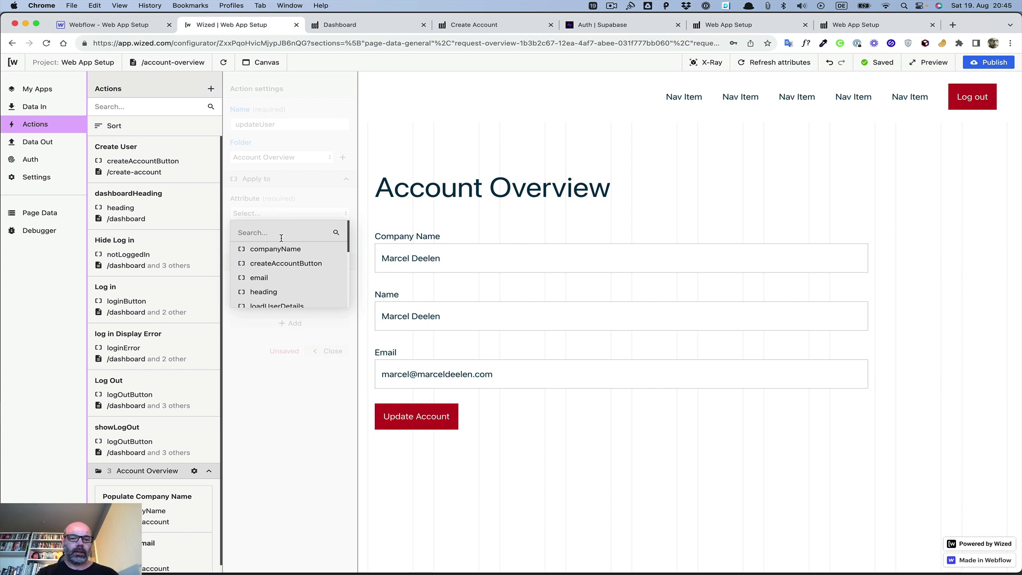
pyautogui.scroll(-5, 282, 239)
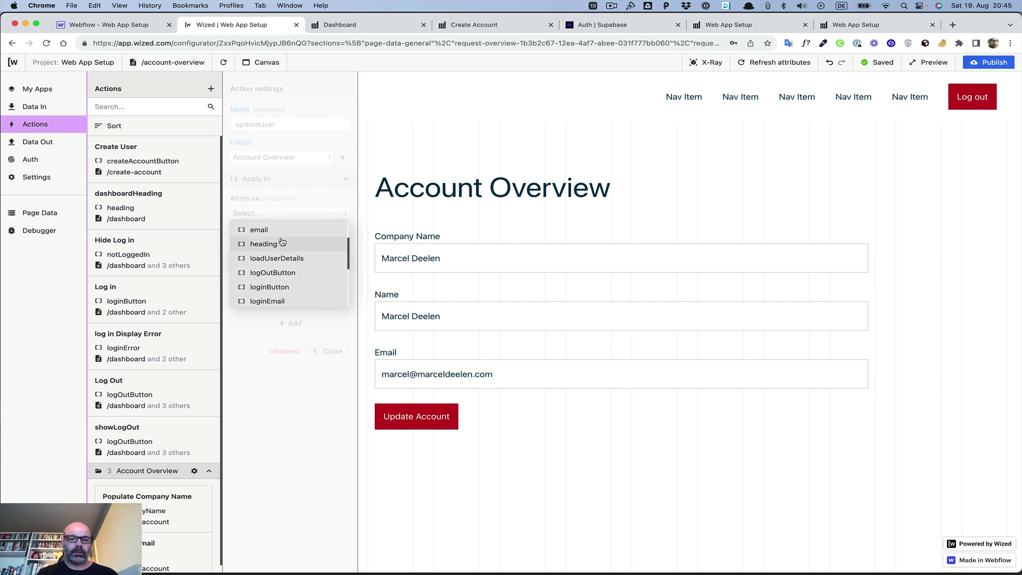
pyautogui.scroll(-3, 282, 241)
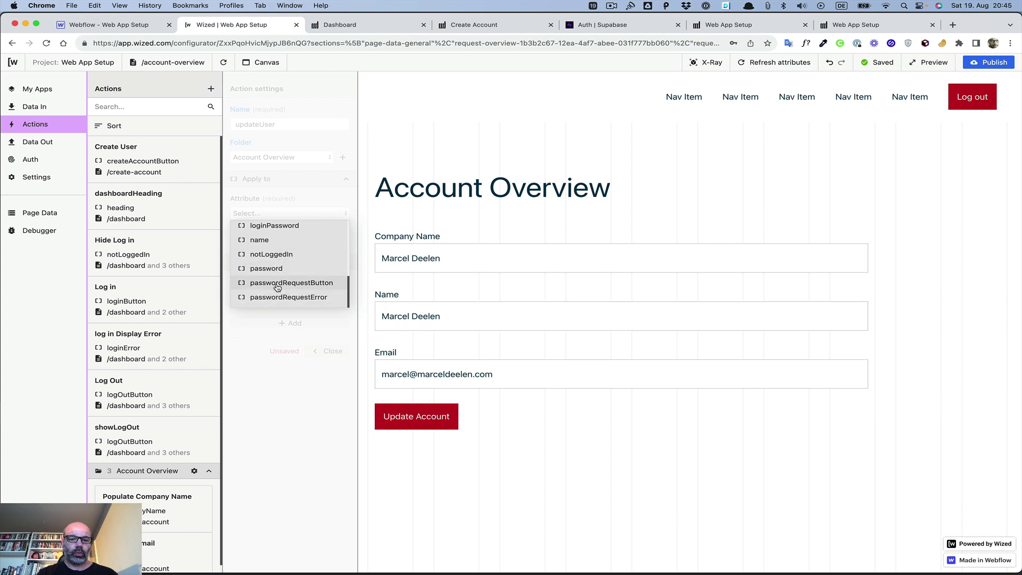
pyautogui.scroll(2, 272, 234)
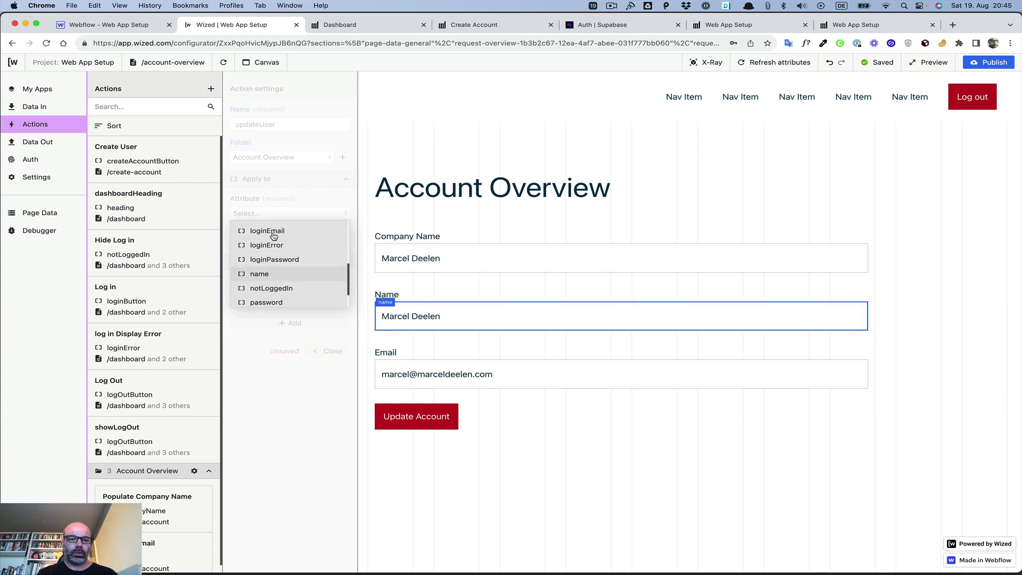
pyautogui.scroll(5, 270, 224)
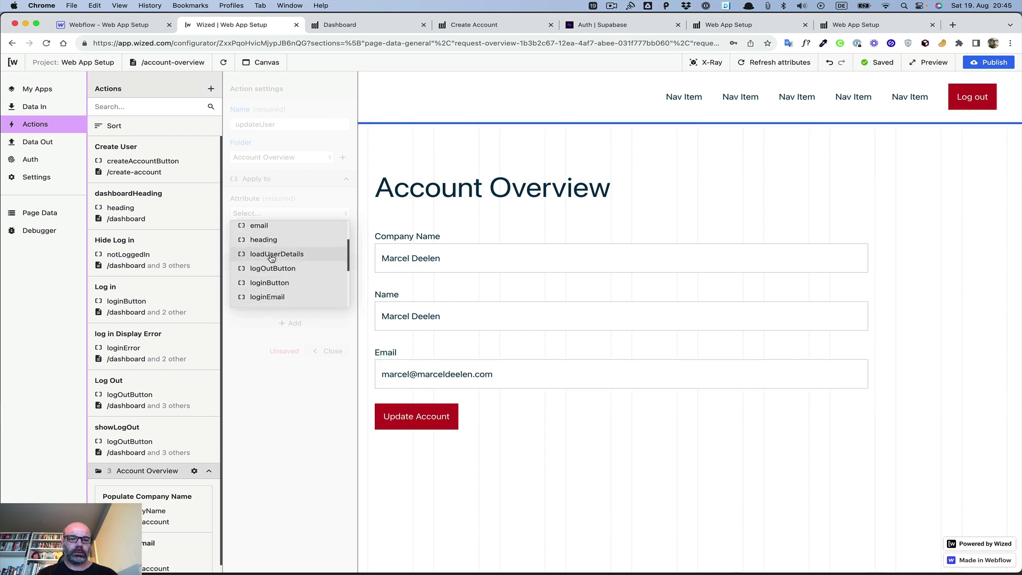
pyautogui.scroll(-3, 270, 257)
pyautogui.scroll(-3, 271, 258)
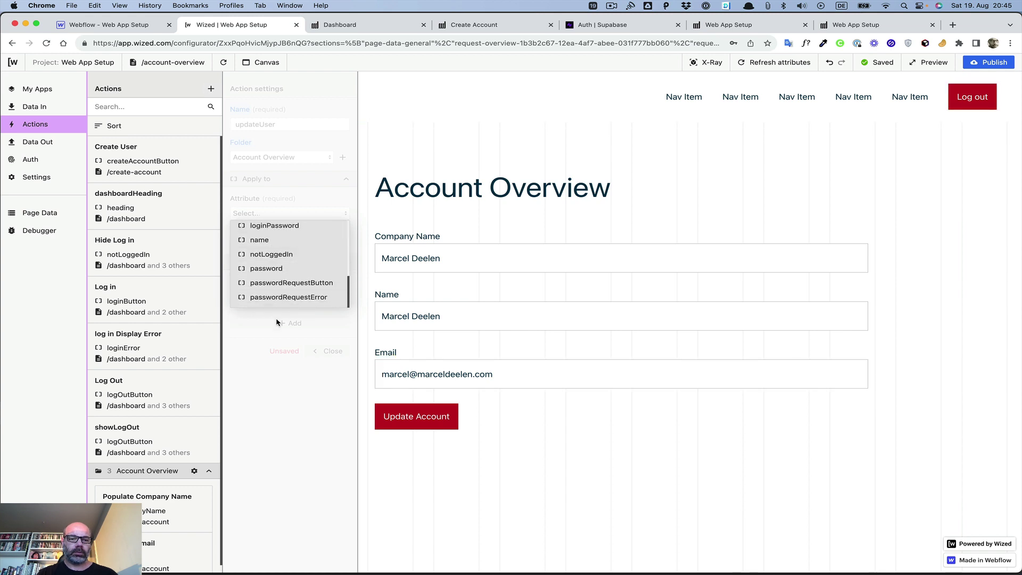
pyautogui.scroll(5, 271, 254)
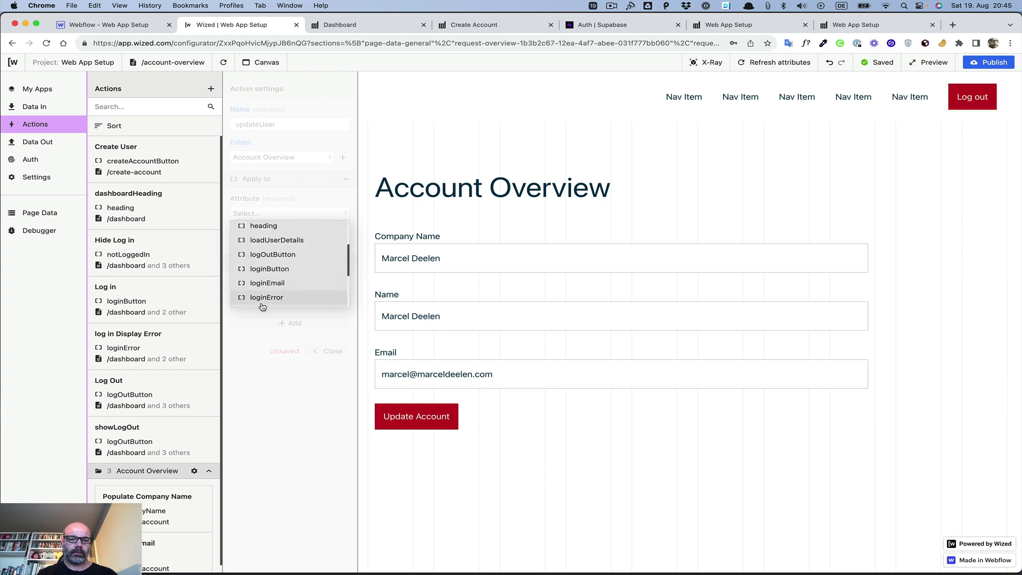
pyautogui.scroll(-1, 263, 307)
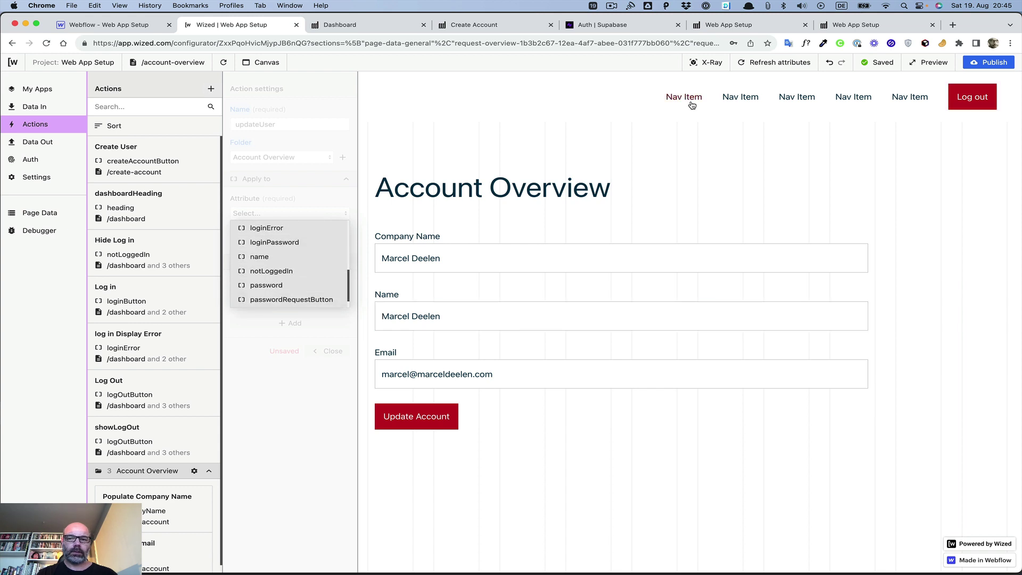
pyautogui.click(771, 64)
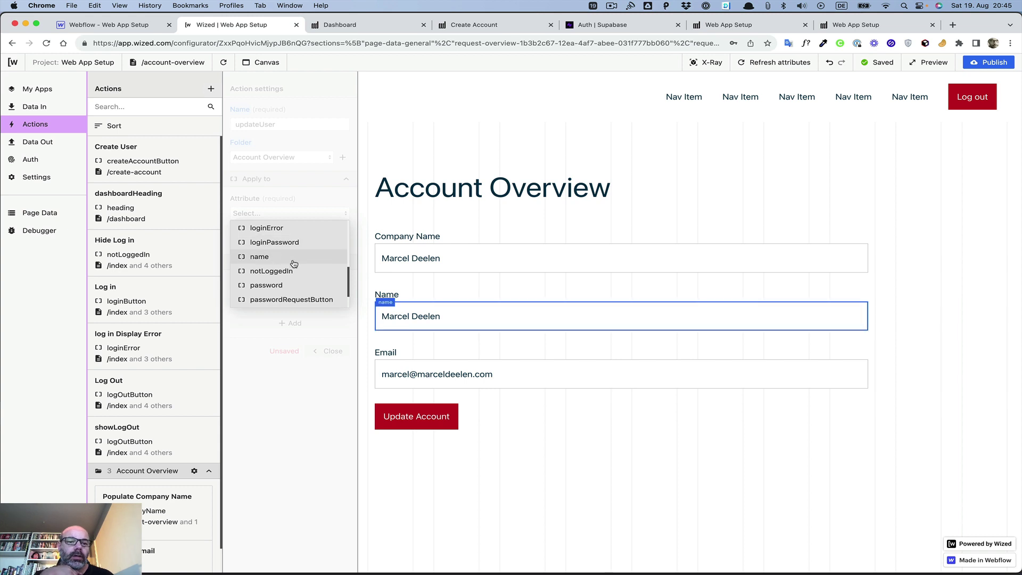
pyautogui.scroll(-1, 293, 263)
pyautogui.scroll(-1, 293, 263)
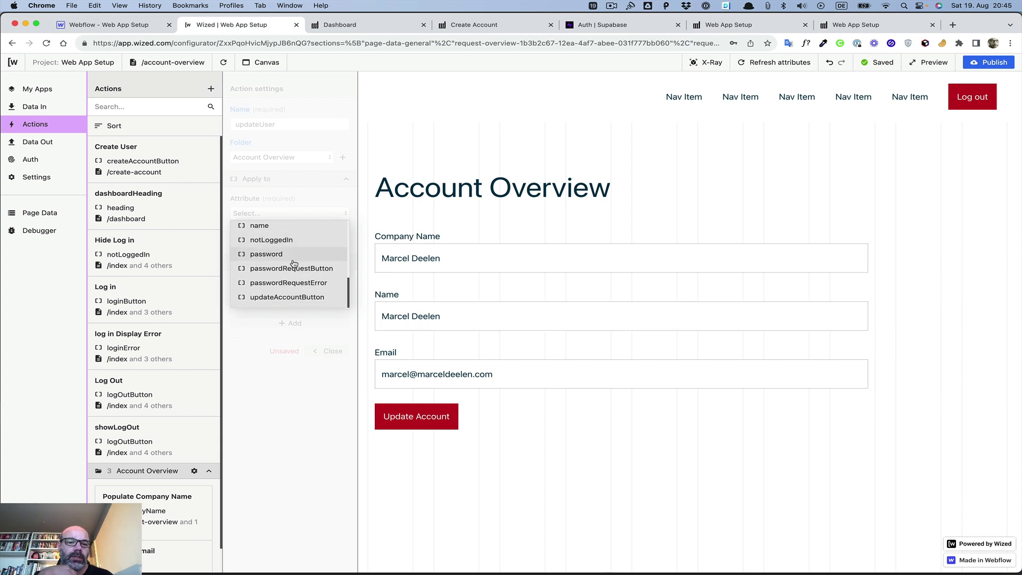
pyautogui.click(286, 297)
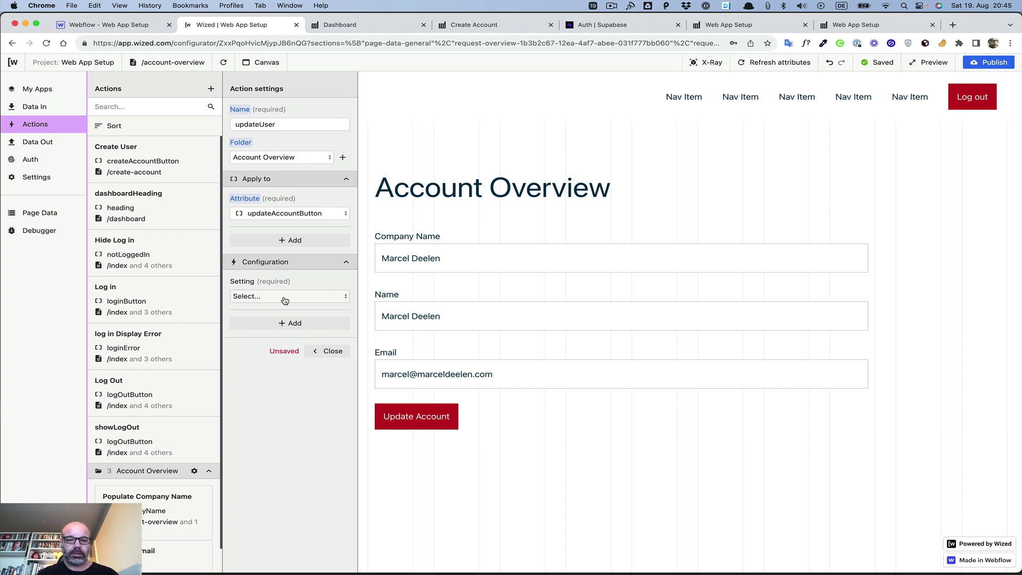
# Step: Set the updateUser action's trigger to On Click
pyautogui.click(284, 297)
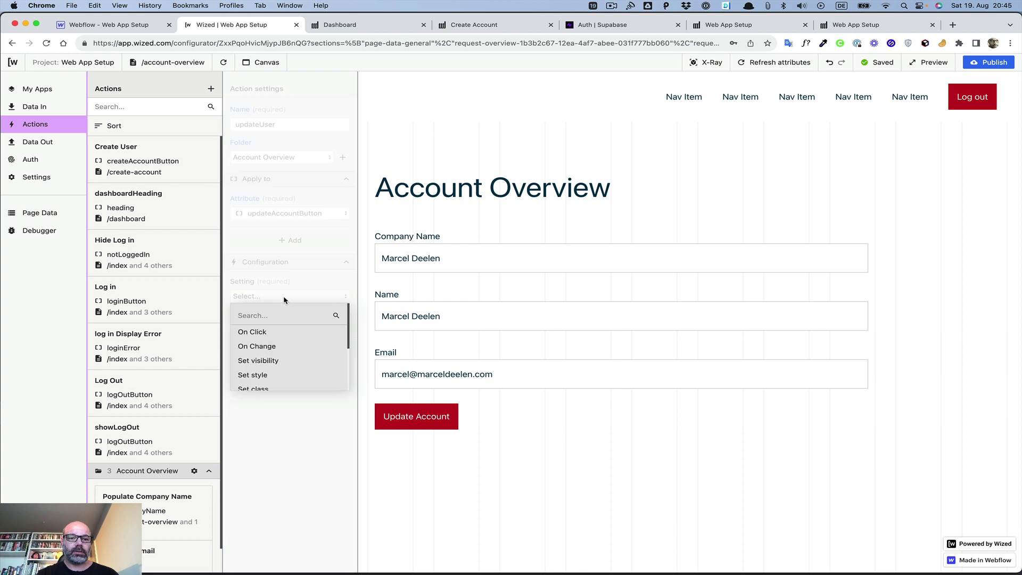
pyautogui.click(276, 336)
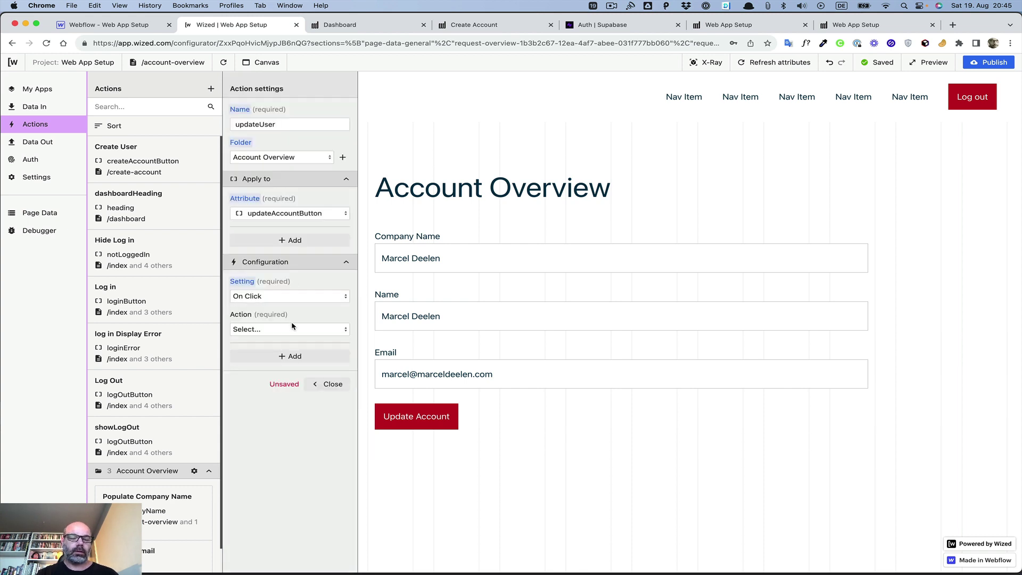
pyautogui.click(292, 330)
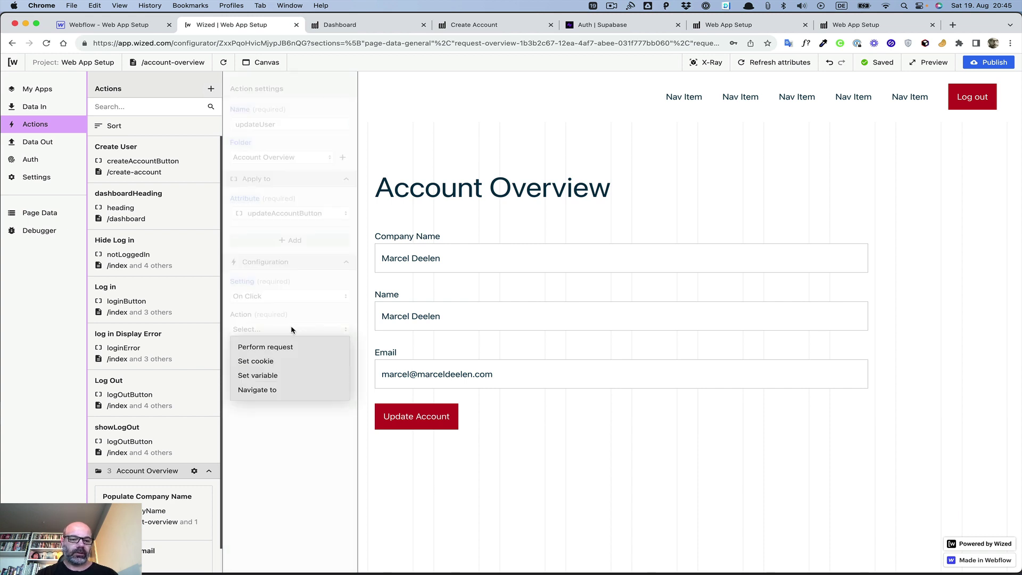
pyautogui.click(295, 330)
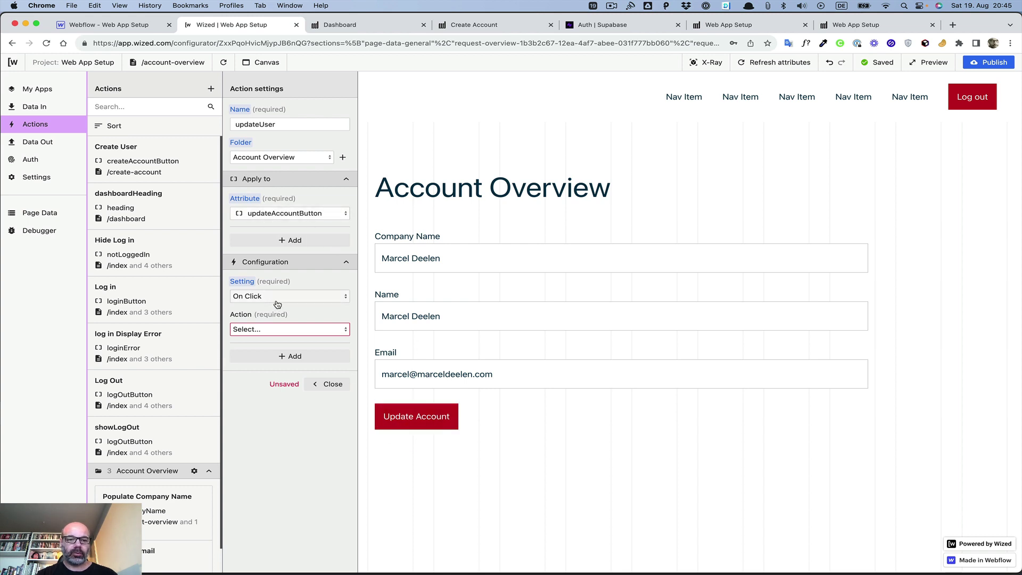
# Step: Make the click perform the Update User request, then return to the Webflow designer
pyautogui.click(268, 329)
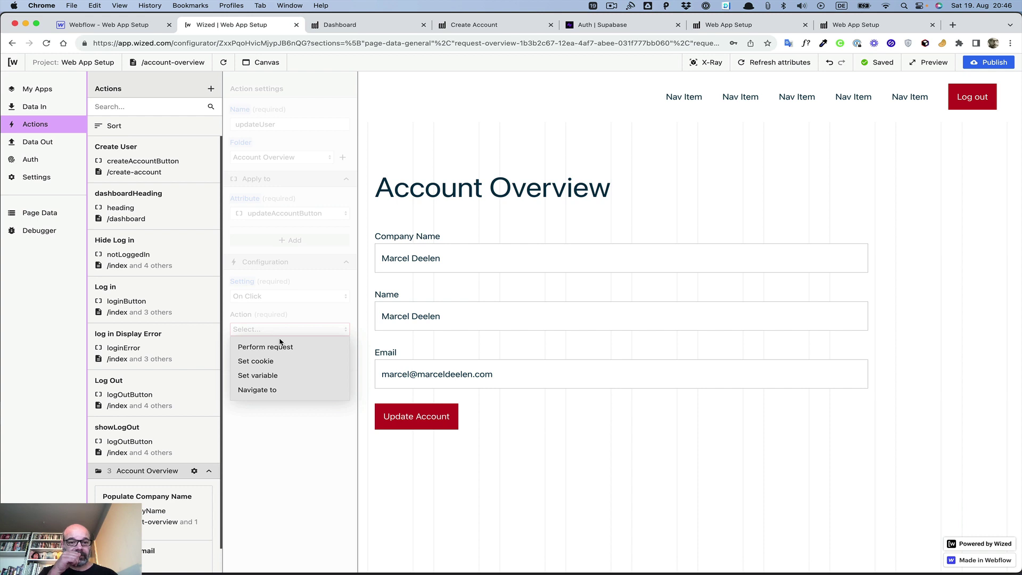
pyautogui.click(276, 347)
pyautogui.click(275, 379)
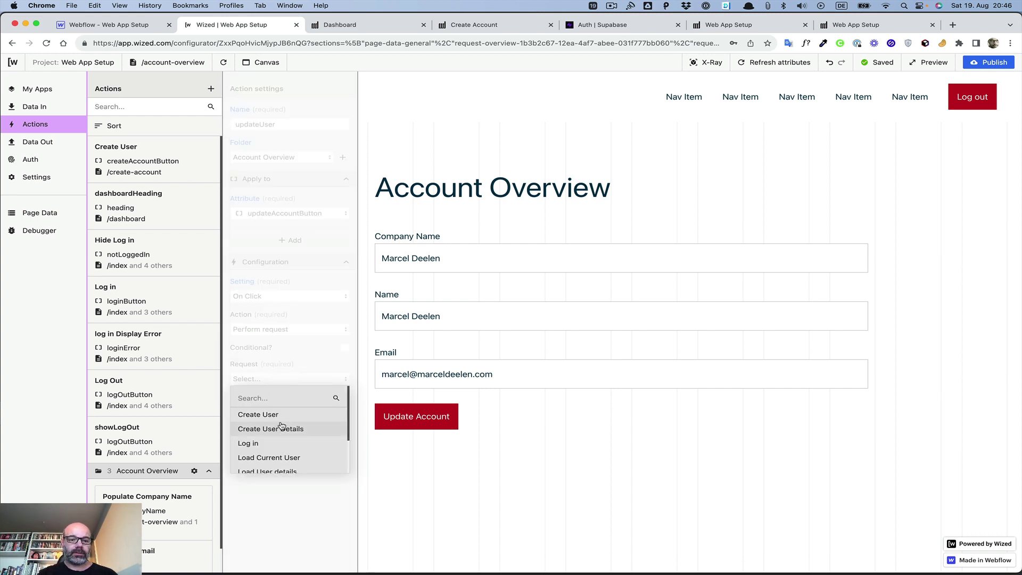
pyautogui.scroll(-2, 279, 400)
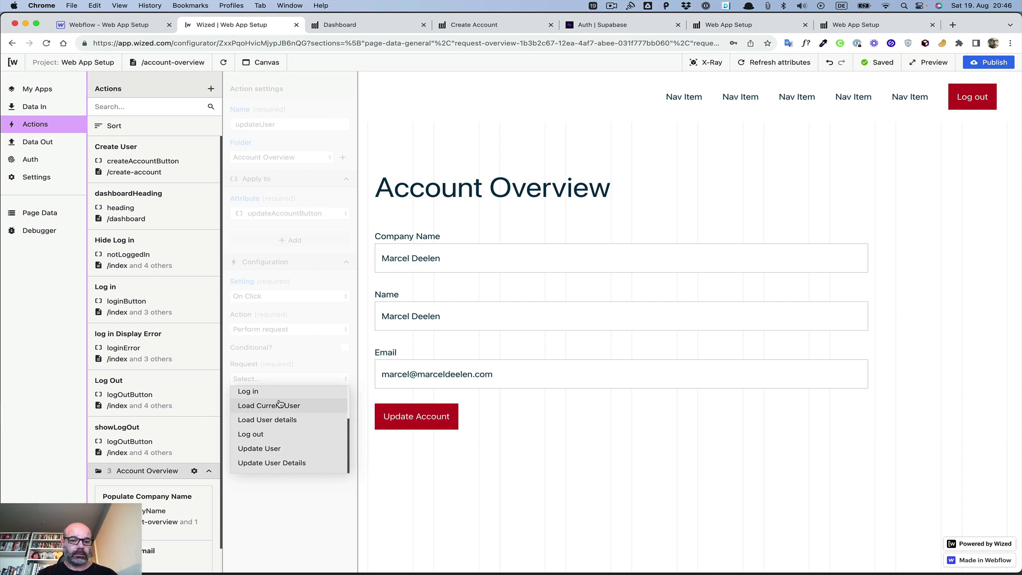
pyautogui.click(275, 449)
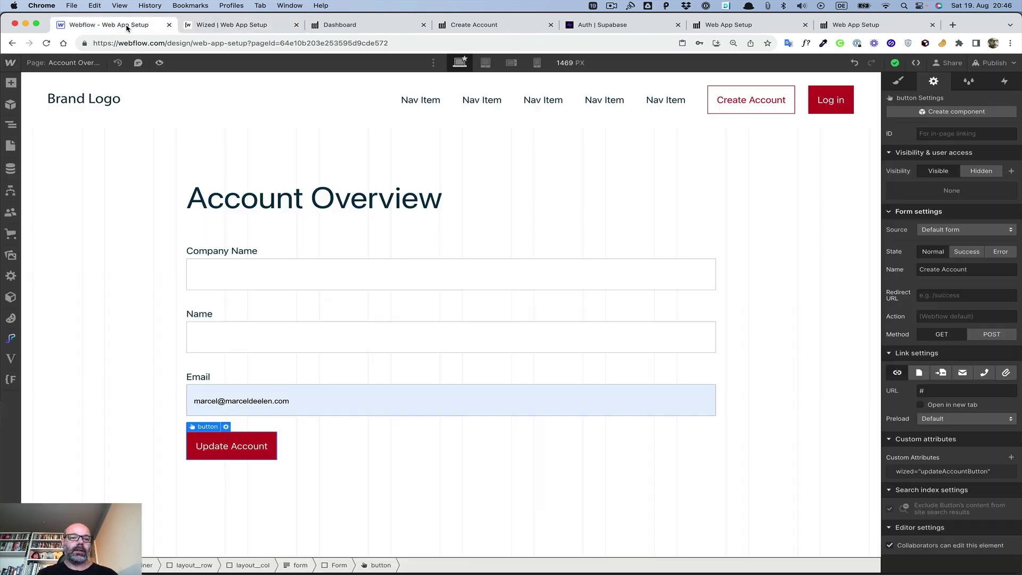
pyautogui.click(101, 25)
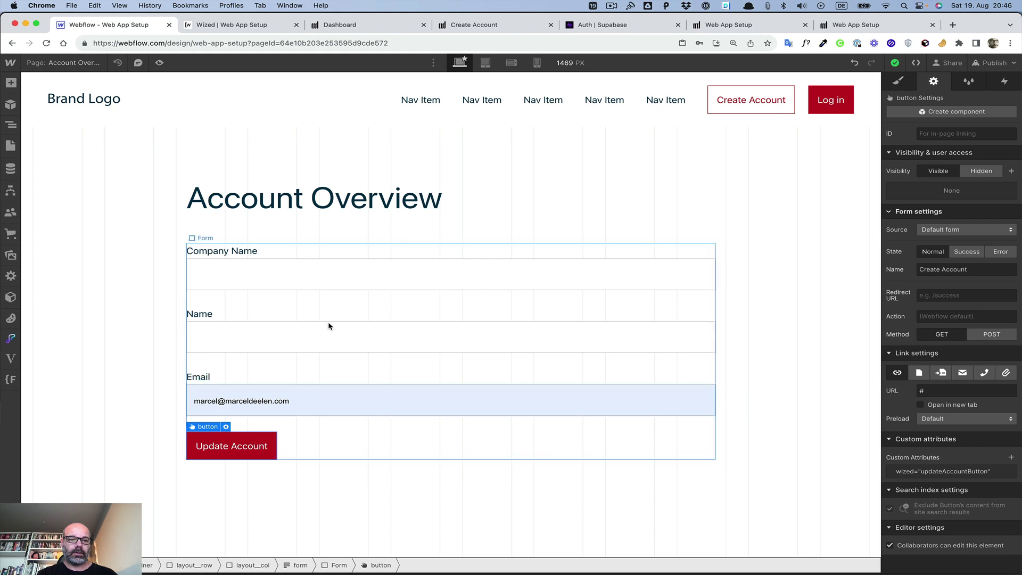
# Step: Add a Text Block under the Account Overview heading reading 'Your account details have been updated.'
pyautogui.click(301, 205)
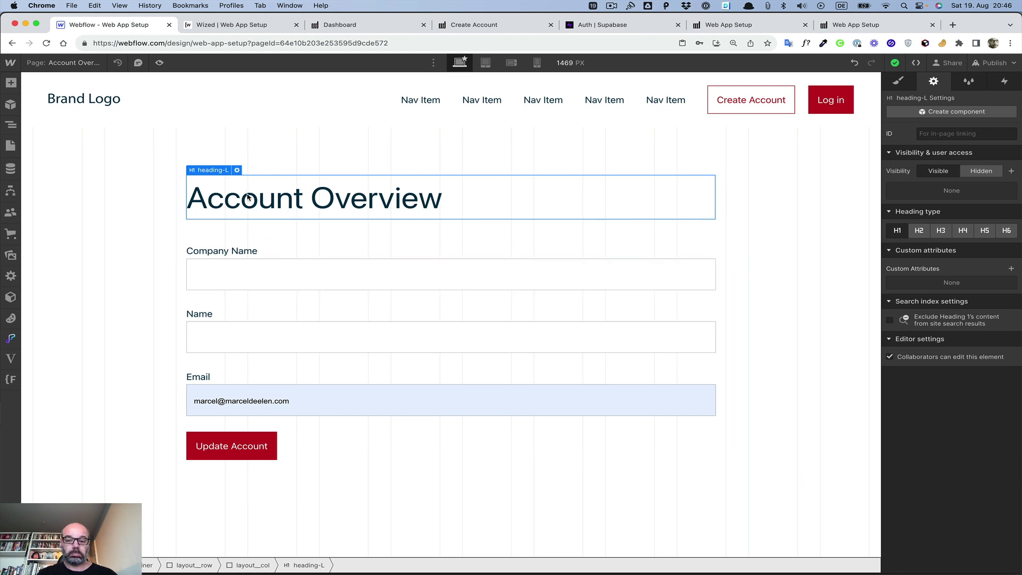
pyautogui.press('super+k')
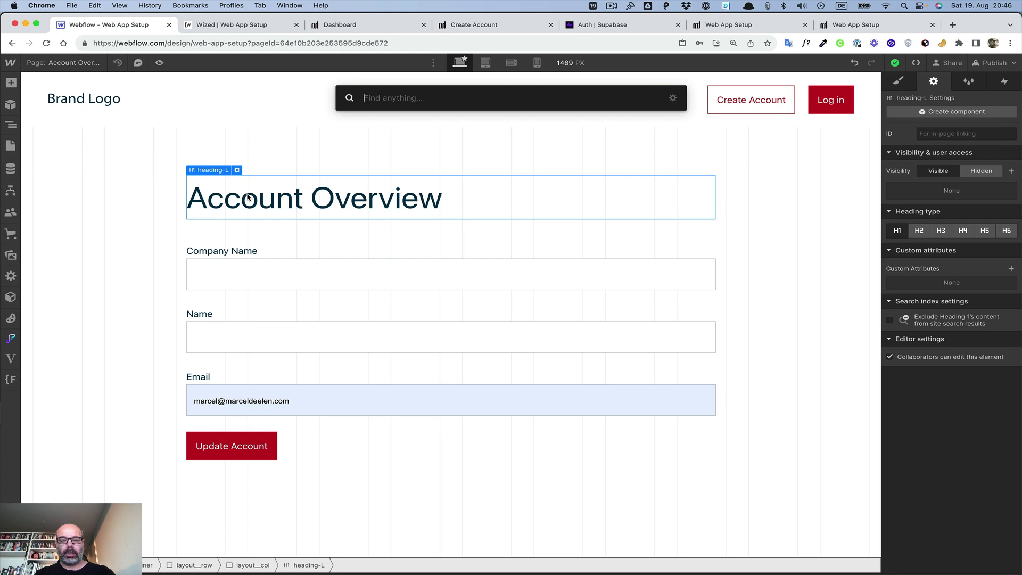
pyautogui.write('t')
pyautogui.press('Down')
pyautogui.press('Return')
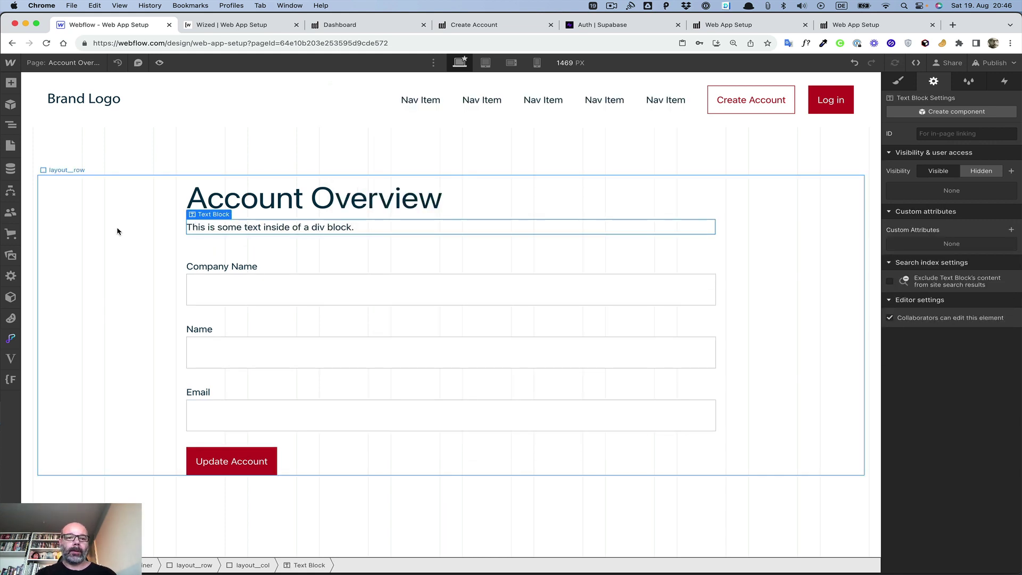
pyautogui.doubleClick(228, 229)
pyautogui.write('Your')
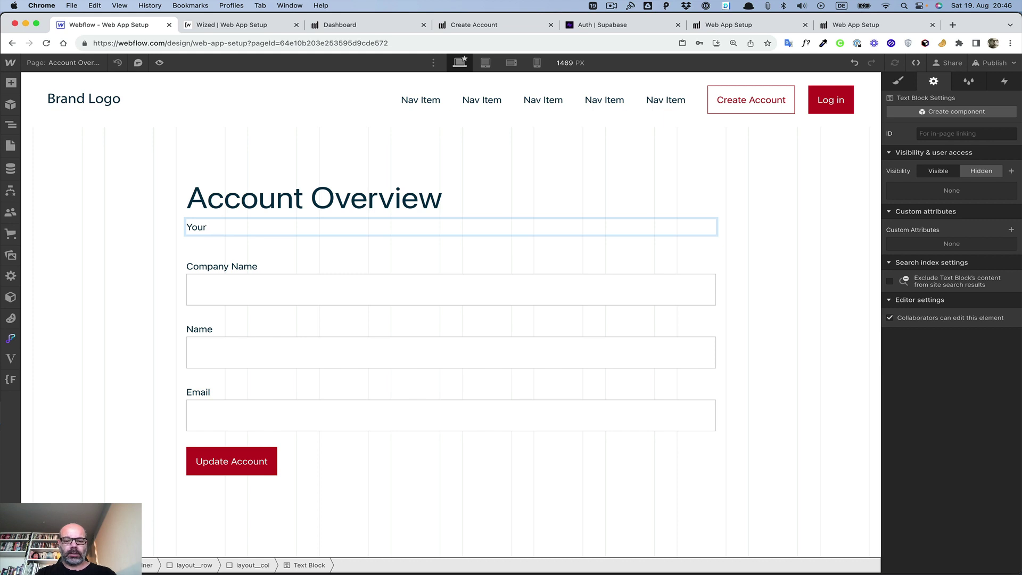
pyautogui.write(' account de')
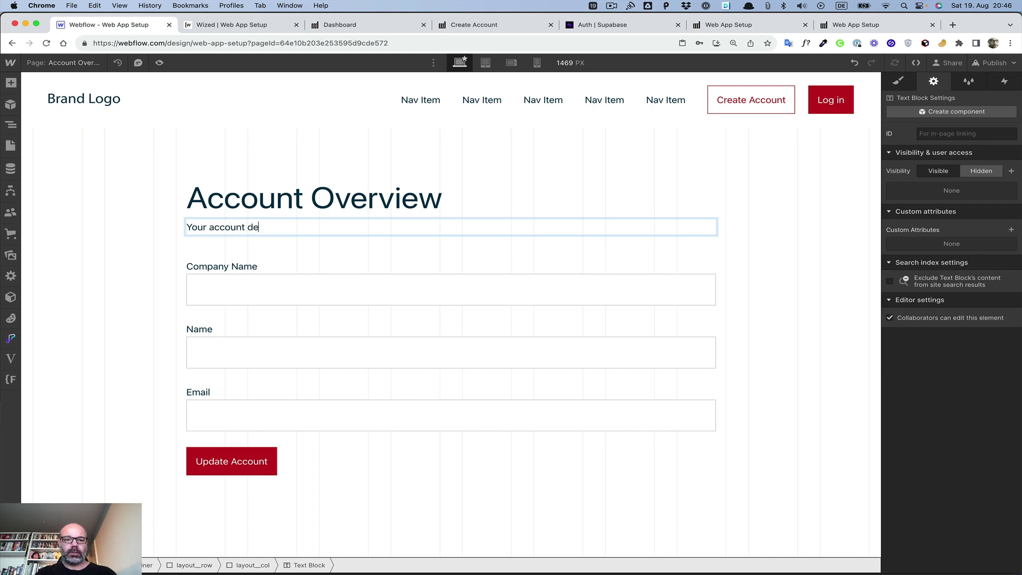
pyautogui.write('tails have be')
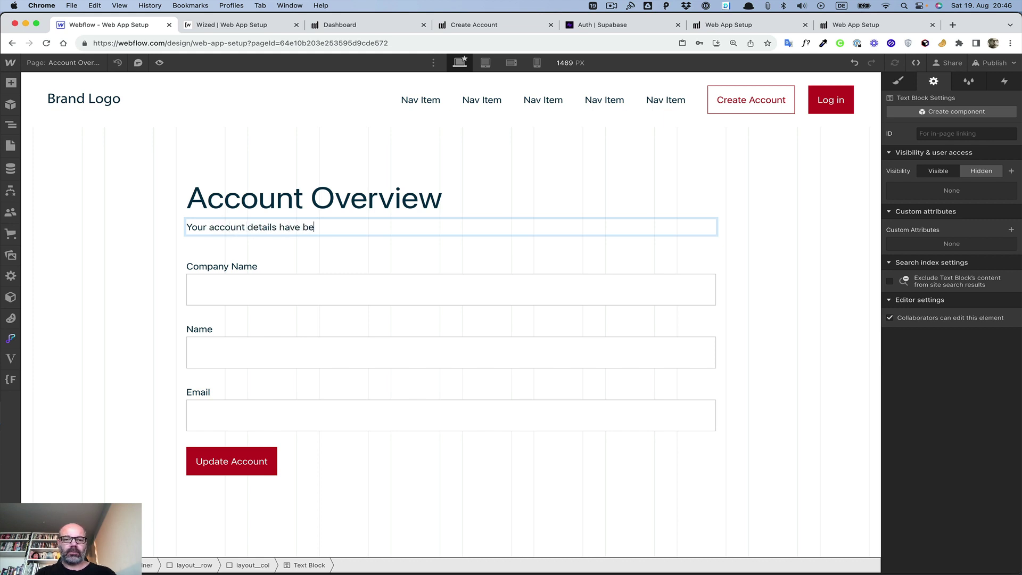
pyautogui.write('en updated.')
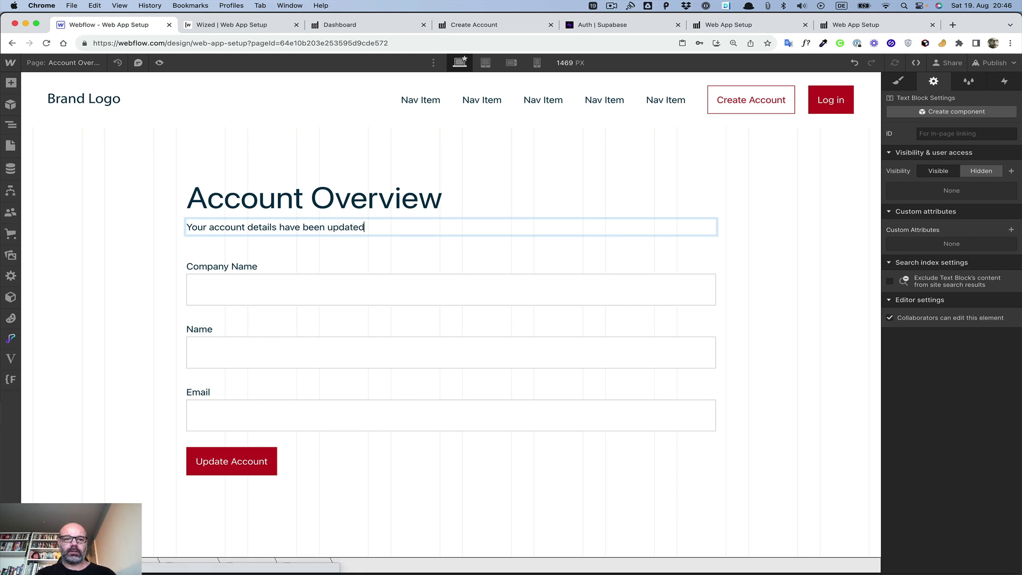
pyautogui.press('Escape')
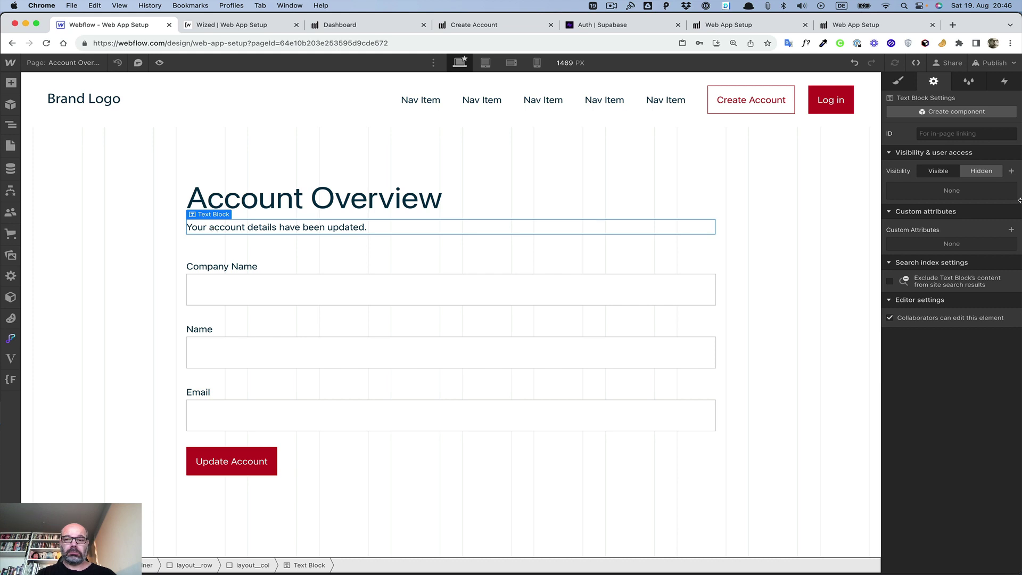
# Step: Give the message block the custom attribute wized = updateSuccess
pyautogui.click(1011, 231)
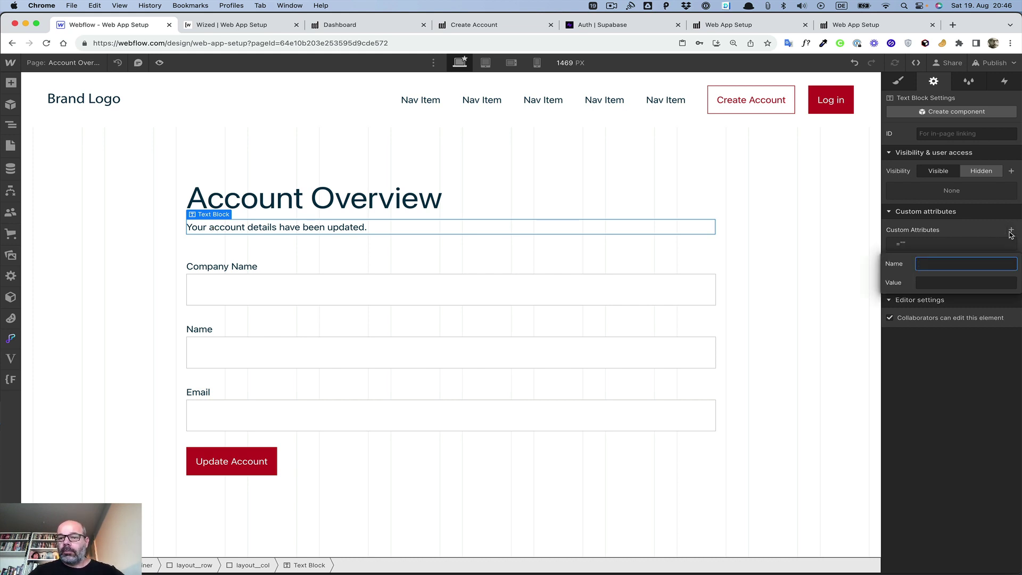
pyautogui.write('wized')
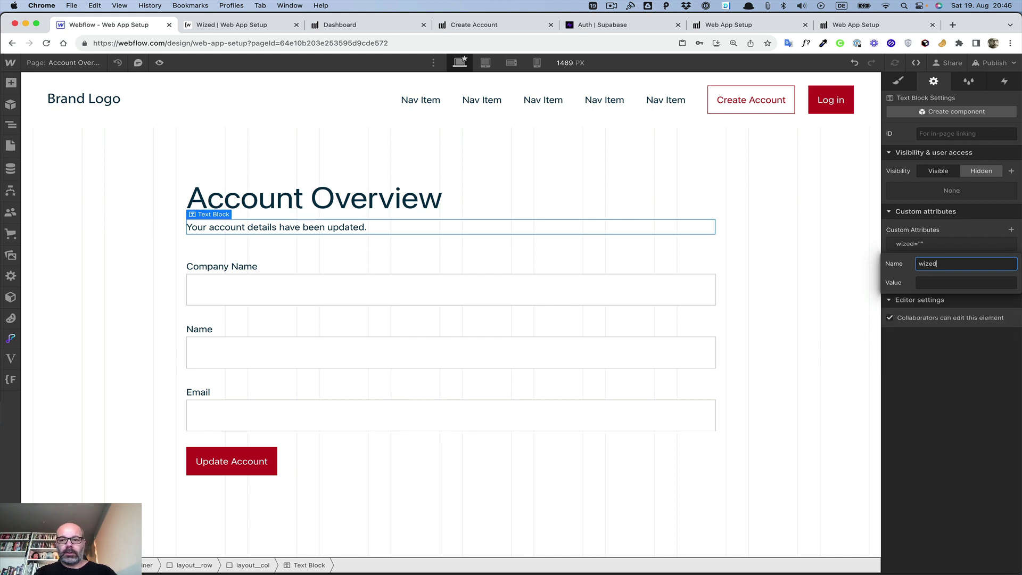
pyautogui.press('Tab')
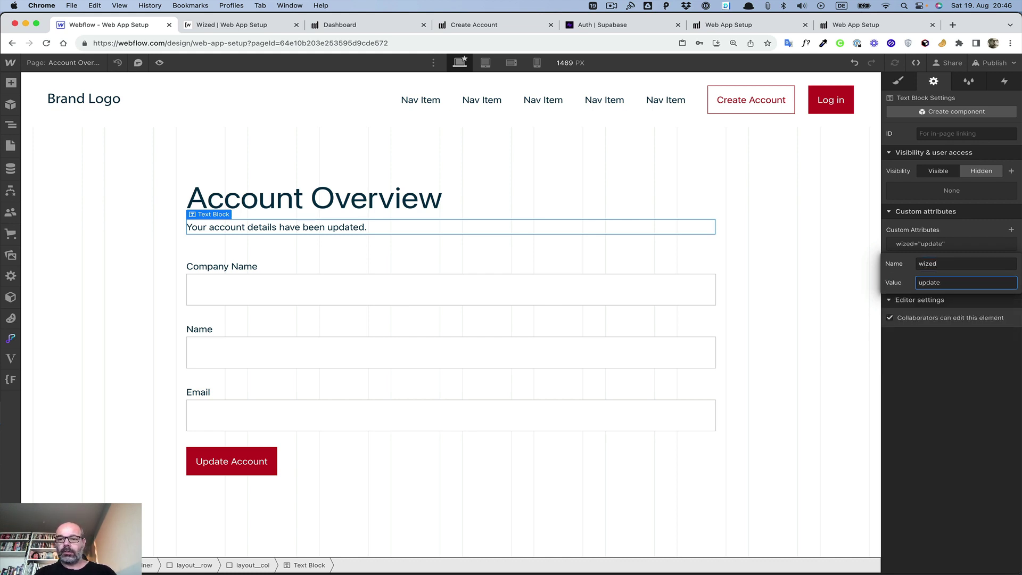
pyautogui.write('updateSus')
pyautogui.press('BackSpace')
pyautogui.write('ccess')
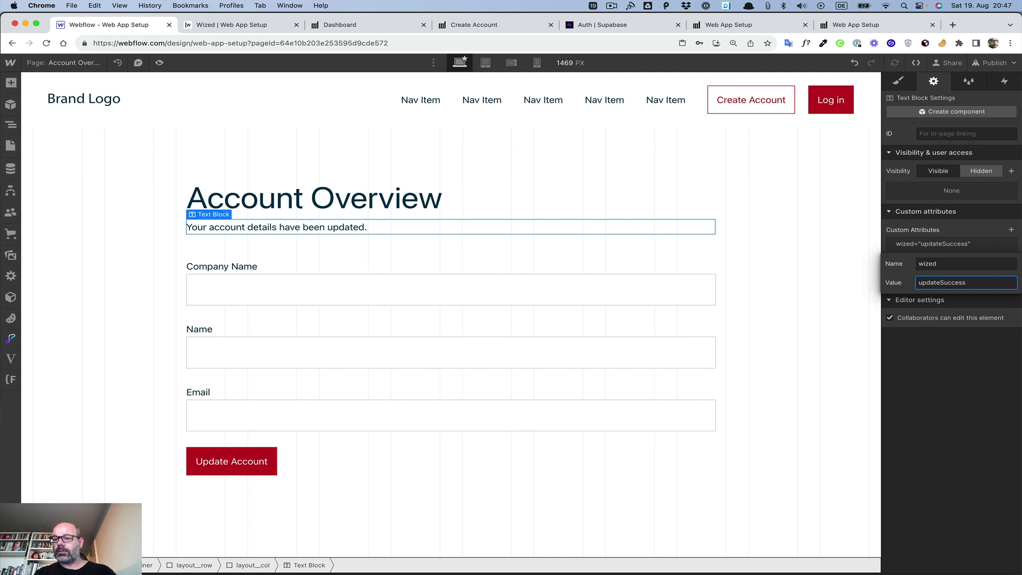
pyautogui.click(941, 282)
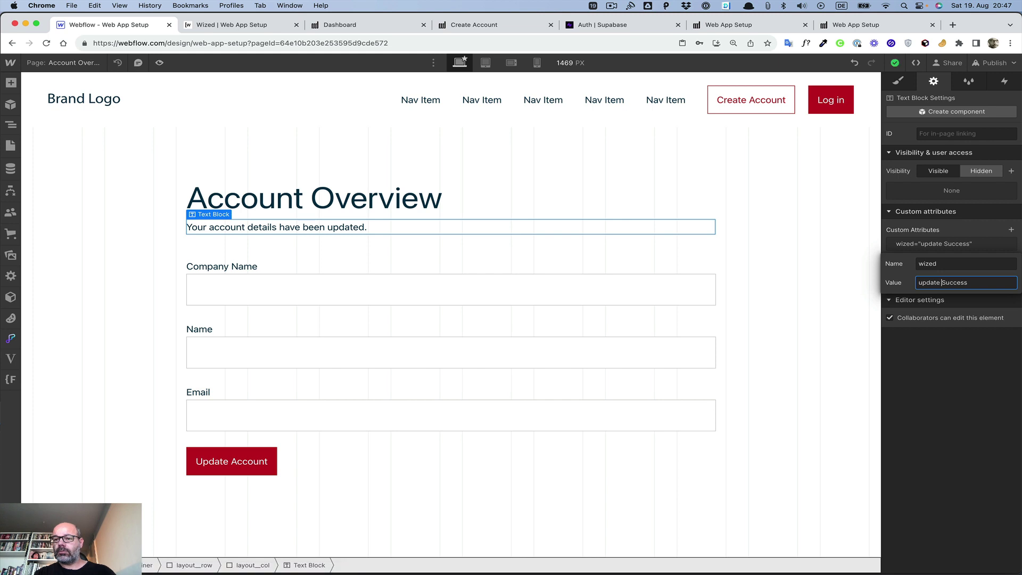
pyautogui.press('BackSpace')
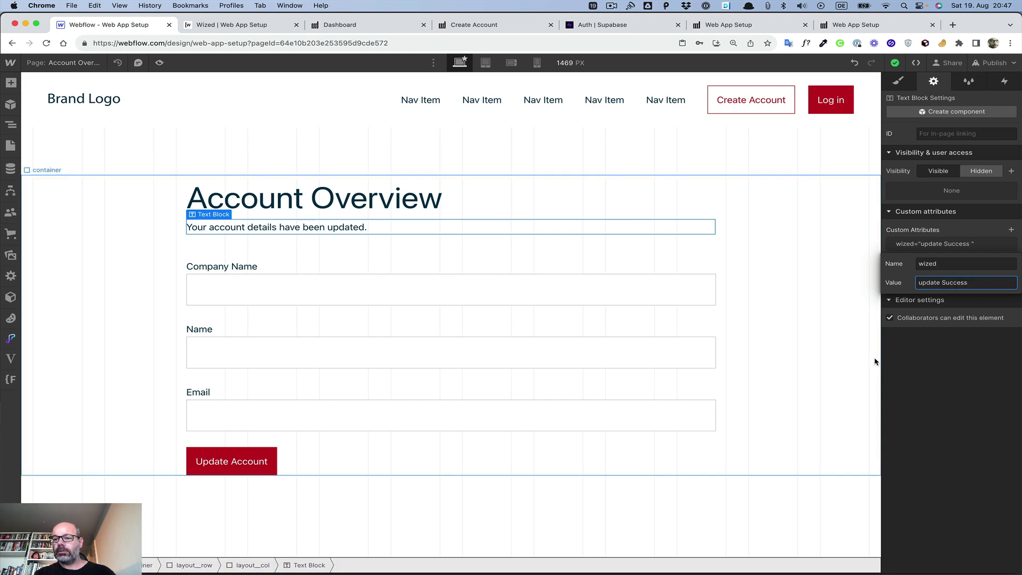
pyautogui.click(941, 282)
pyautogui.press('BackSpace')
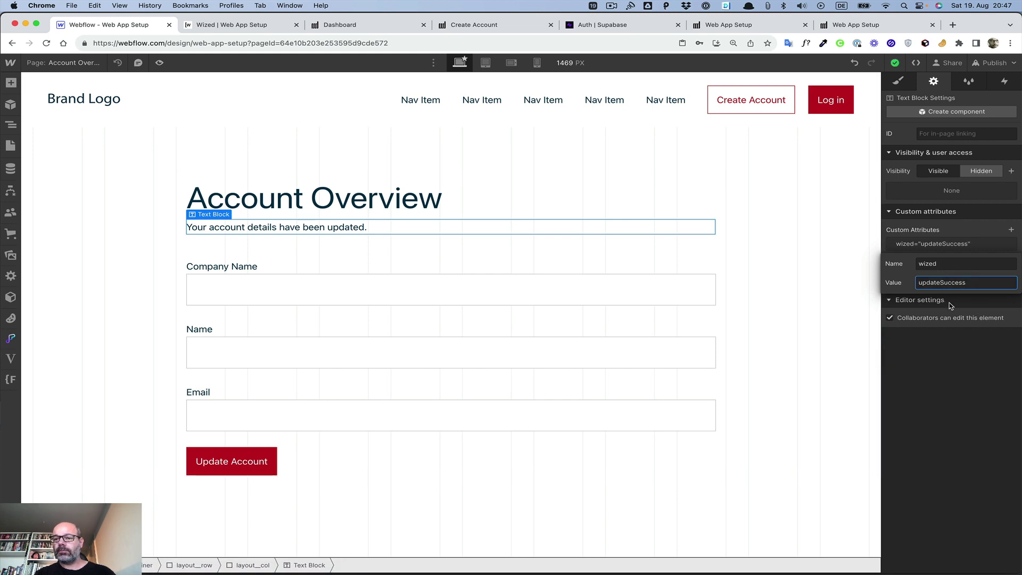
pyautogui.press('super+t')
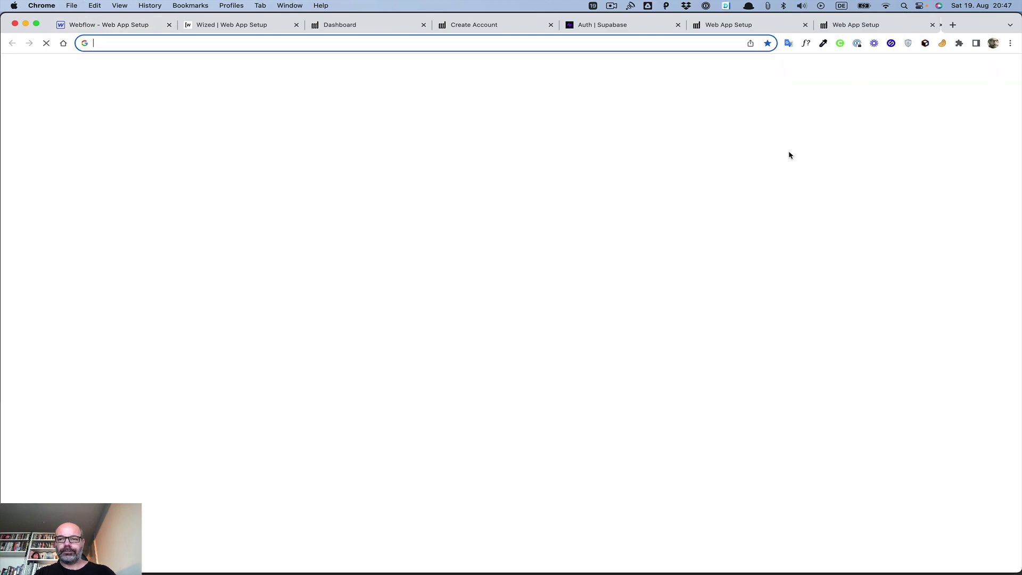
pyautogui.write('succes')
pyautogui.press('Return')
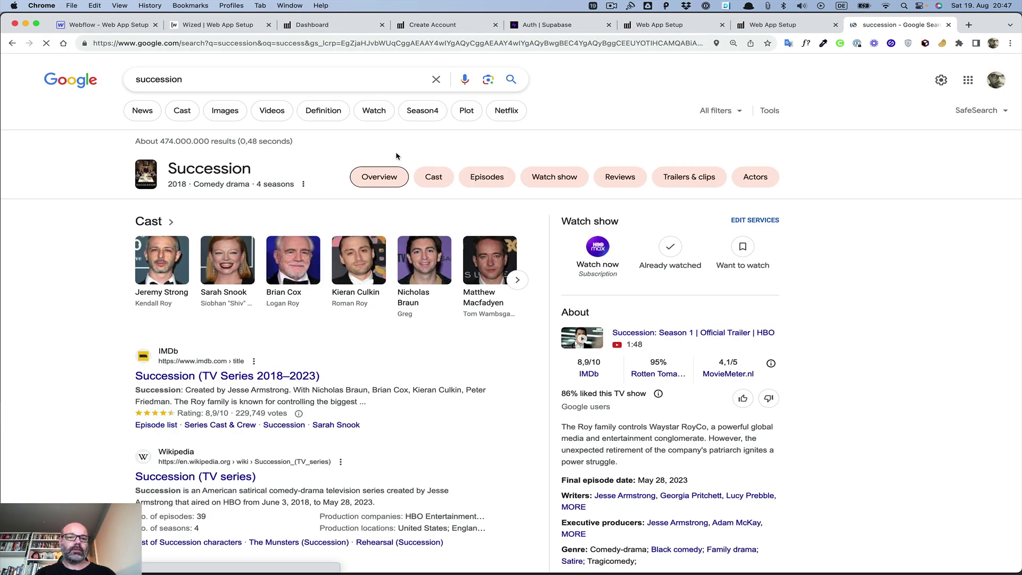
pyautogui.click(290, 81)
pyautogui.press('BackSpace')
pyautogui.press('BackSpace')
pyautogui.press('BackSpace')
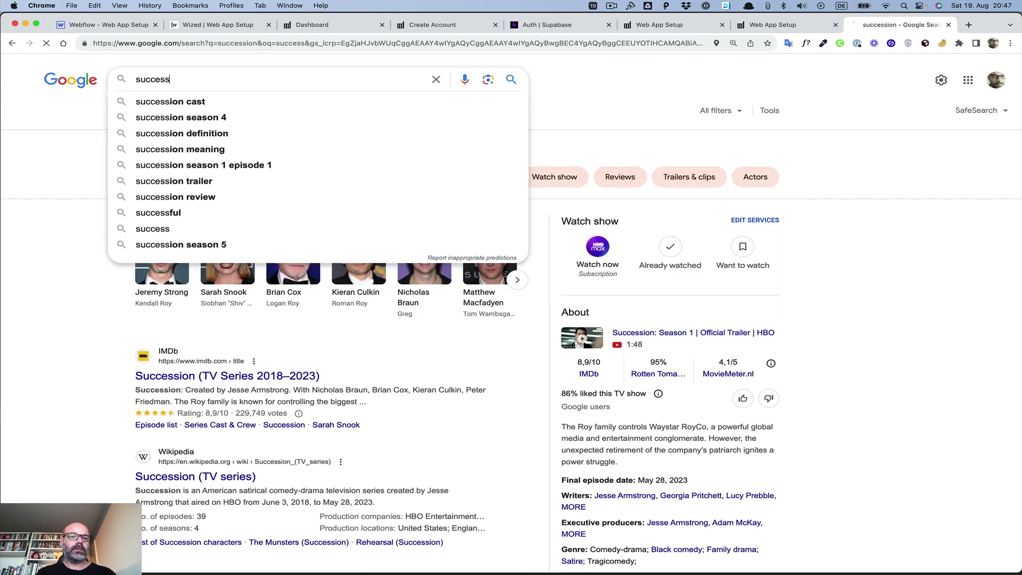
pyautogui.press('Return')
pyautogui.press('super+w')
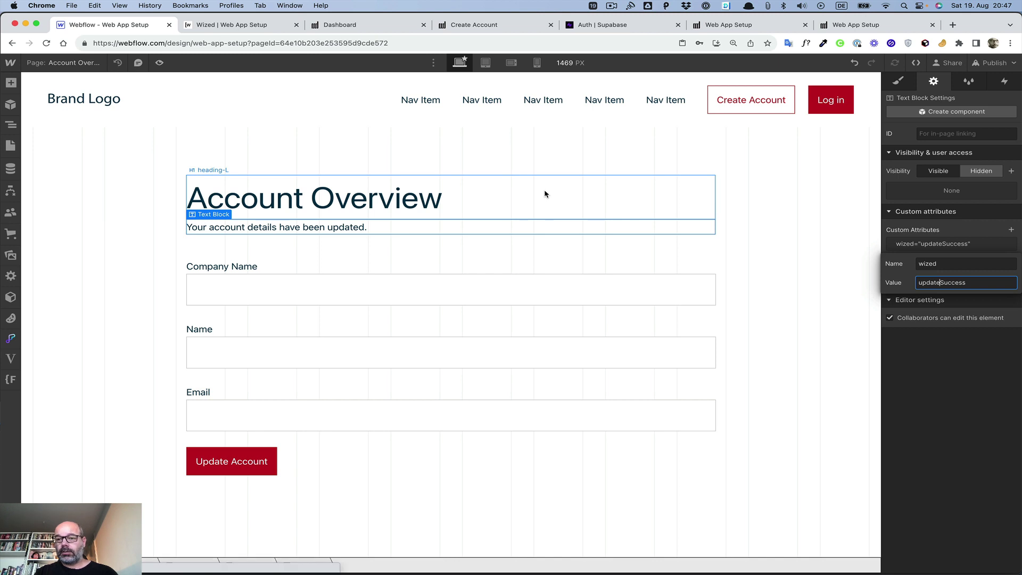
# Step: Apply the hidden class to the account-updated message
pyautogui.click(557, 176)
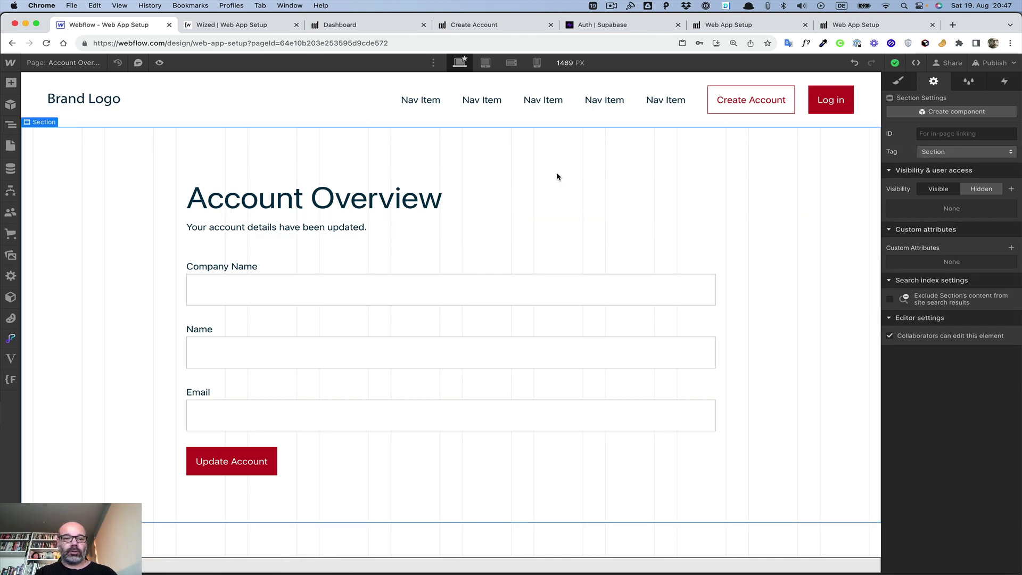
pyautogui.click(336, 232)
pyautogui.click(897, 85)
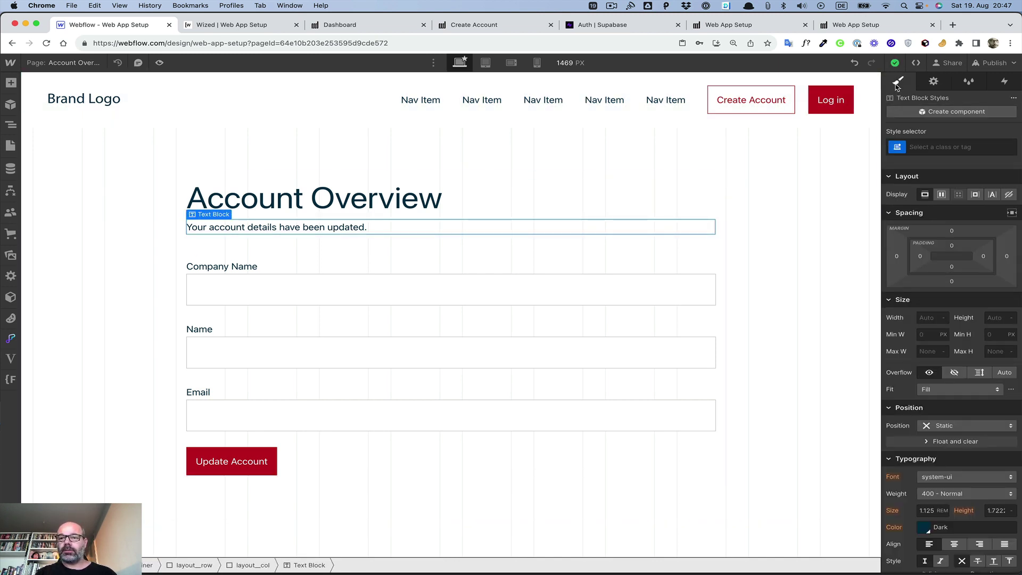
pyautogui.click(936, 146)
pyautogui.write('hidden')
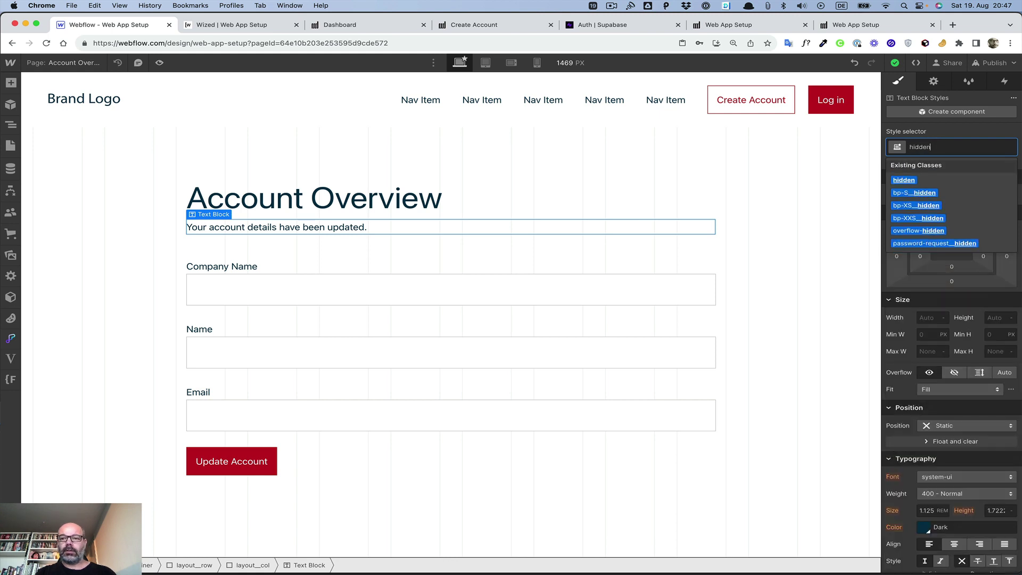
pyautogui.press('Return')
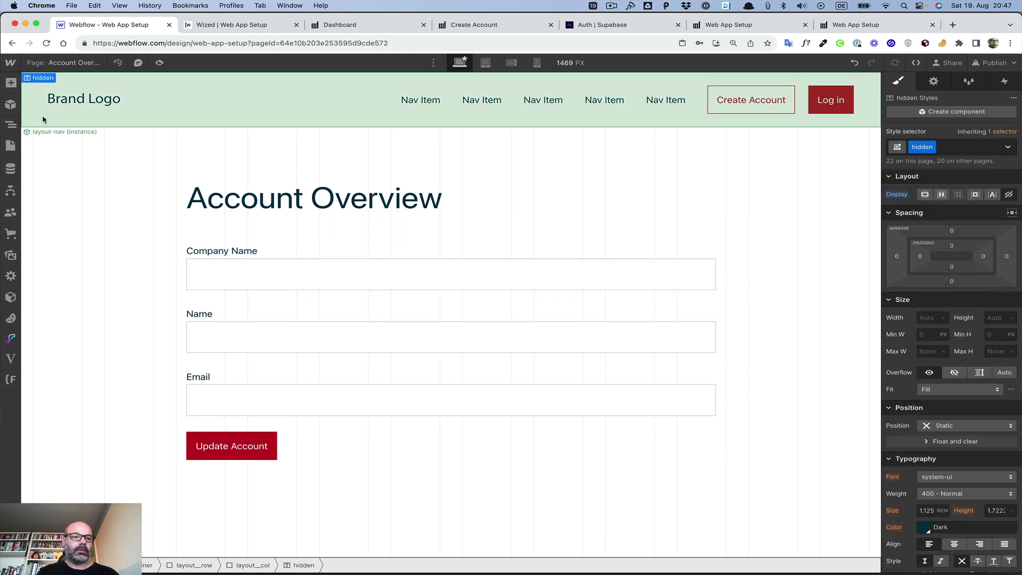
# Step: Publish the site and go back to the Wized configurator
pyautogui.click(70, 63)
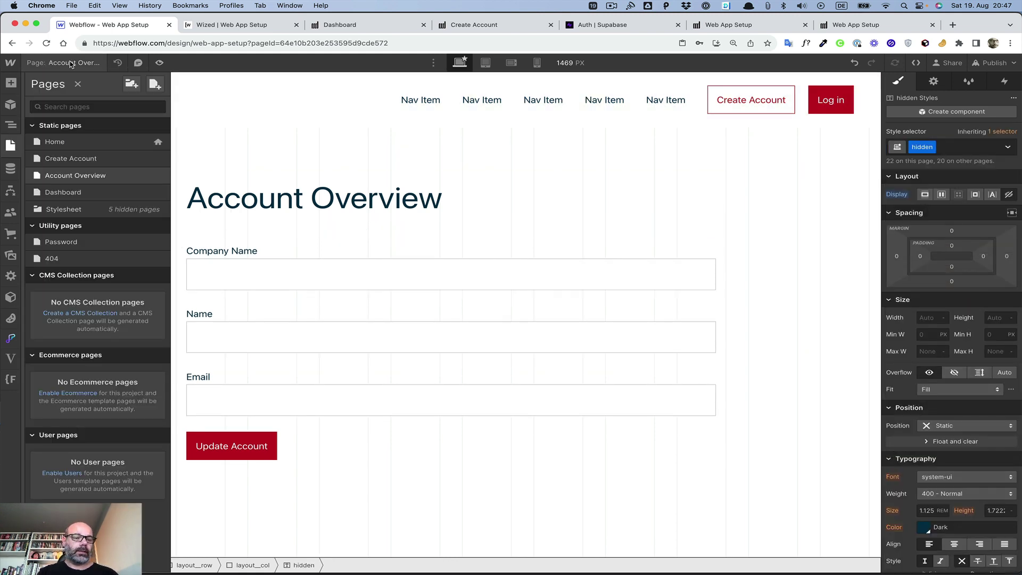
pyautogui.click(71, 63)
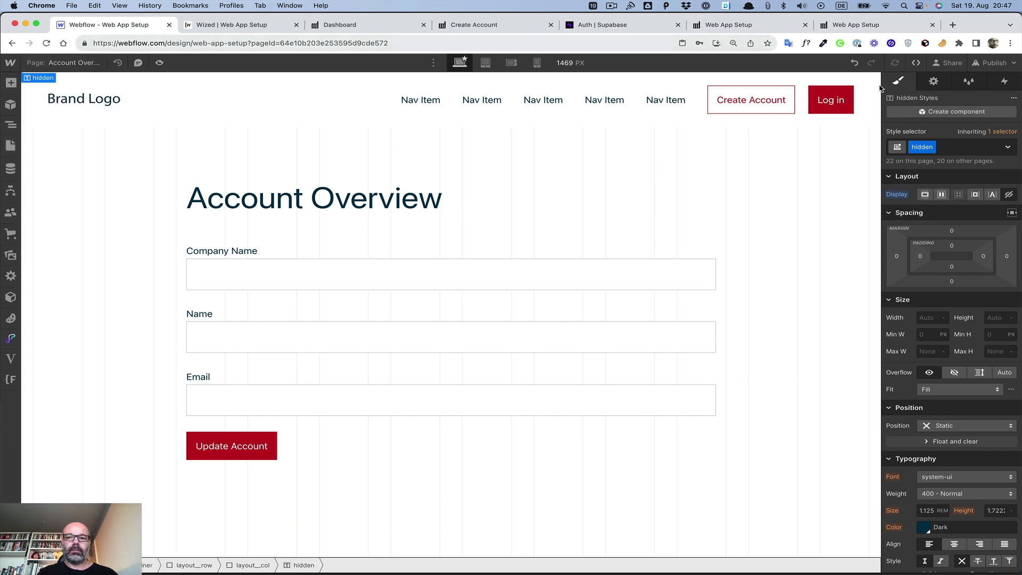
pyautogui.click(989, 63)
pyautogui.click(962, 227)
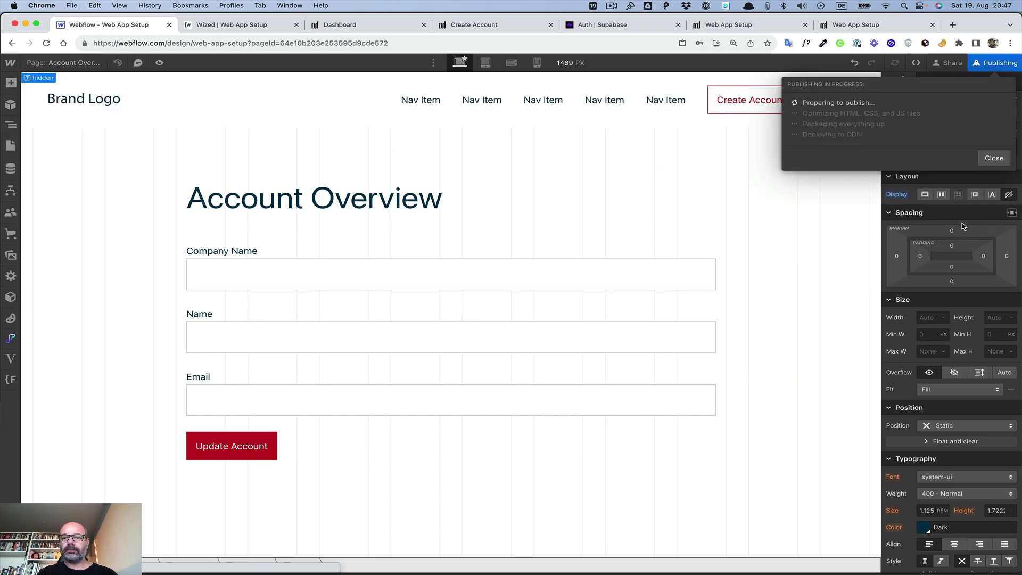
pyautogui.click(234, 28)
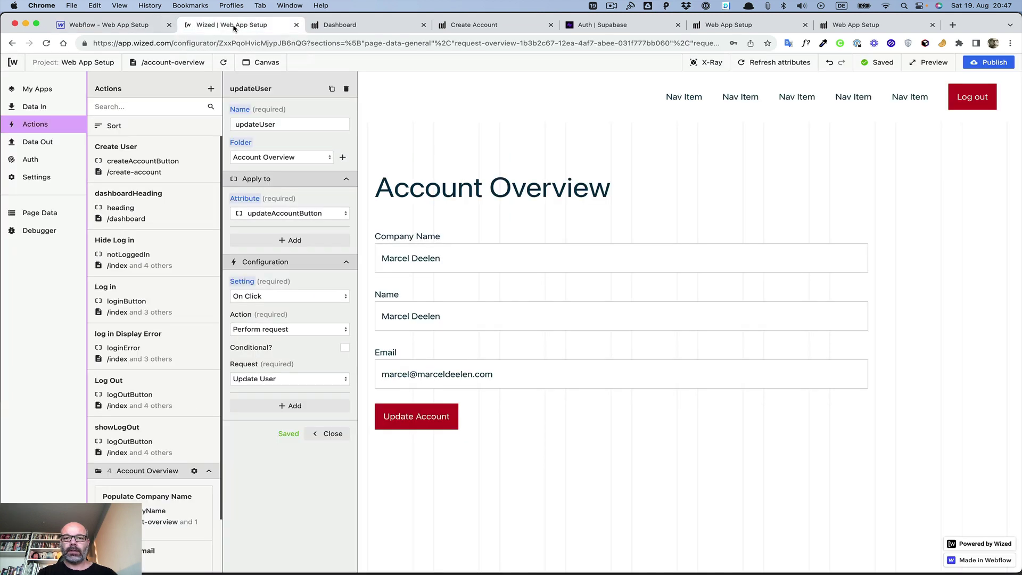
# Step: Refresh attributes, add and then remove a Set visibility setting, and close updateUser
pyautogui.click(781, 65)
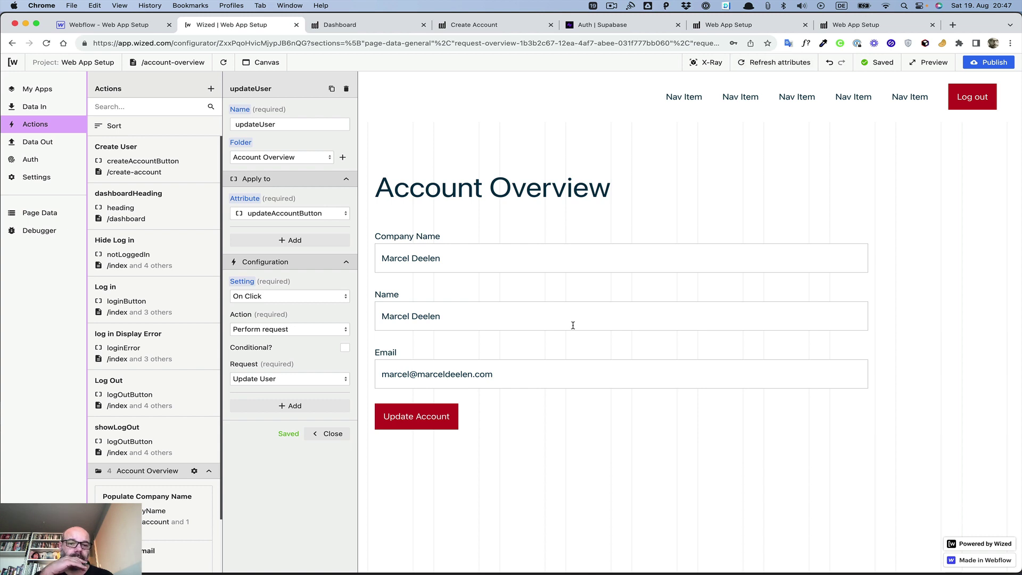
pyautogui.click(297, 408)
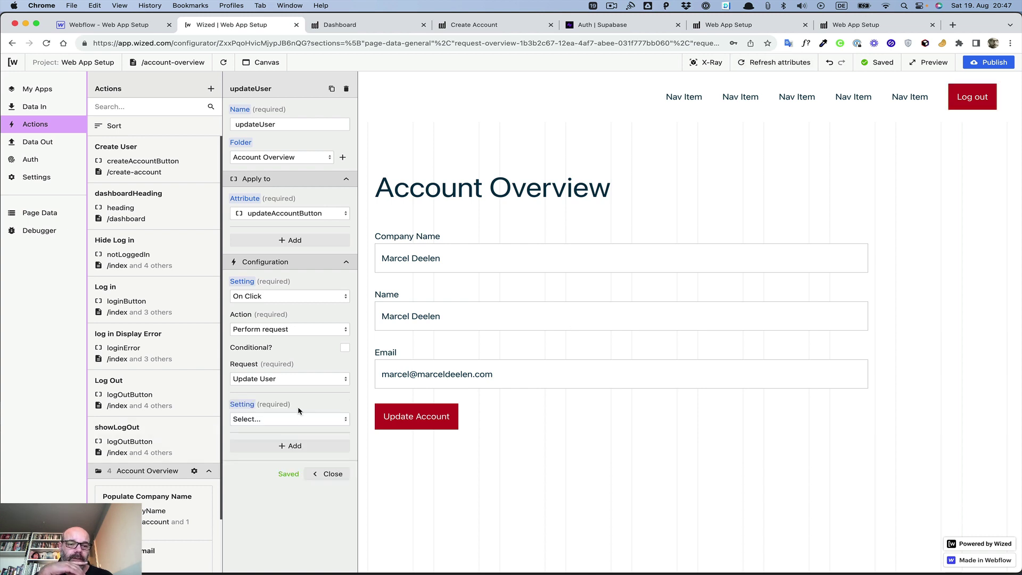
pyautogui.click(286, 421)
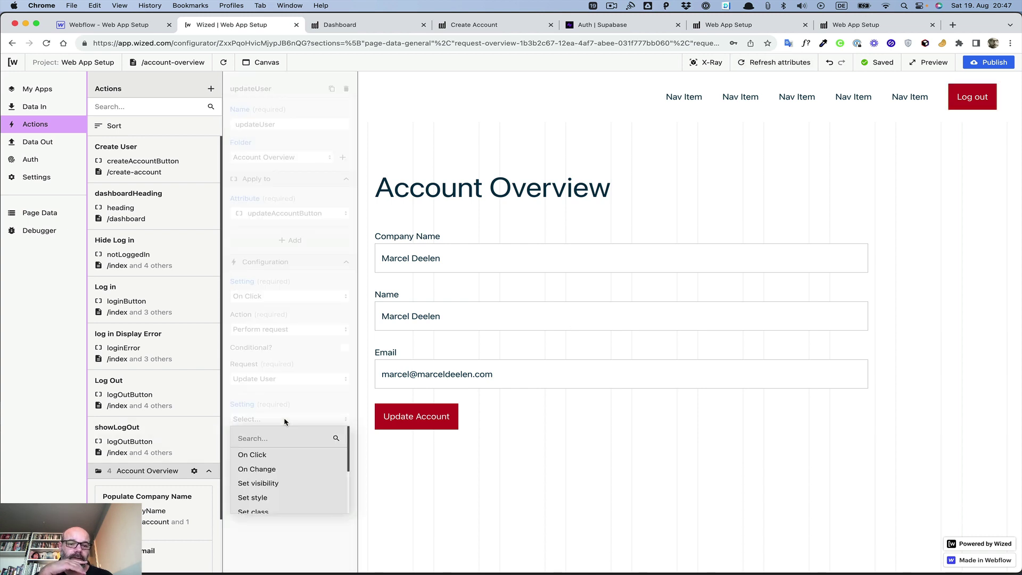
pyautogui.click(268, 482)
pyautogui.click(343, 454)
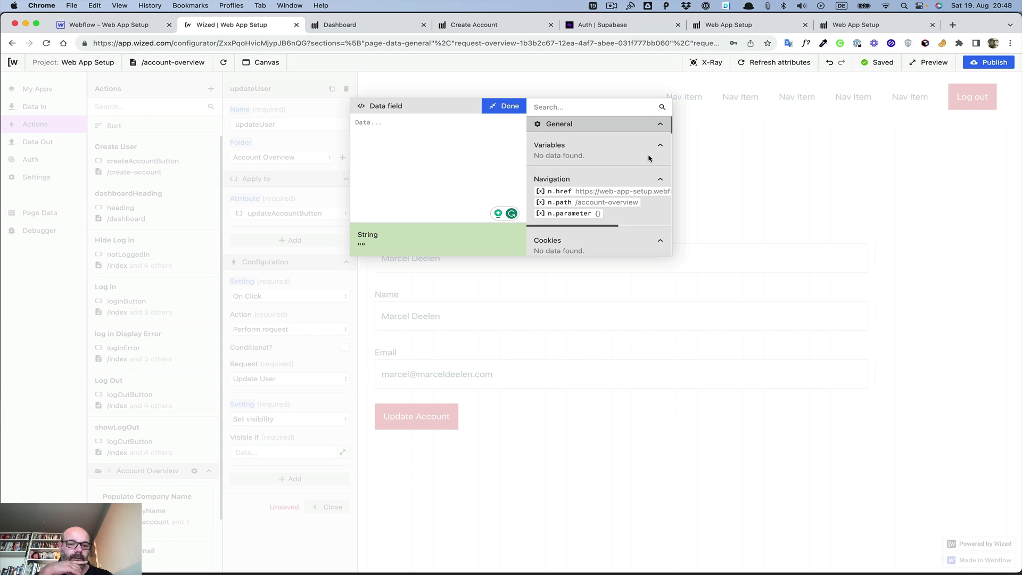
pyautogui.click(492, 106)
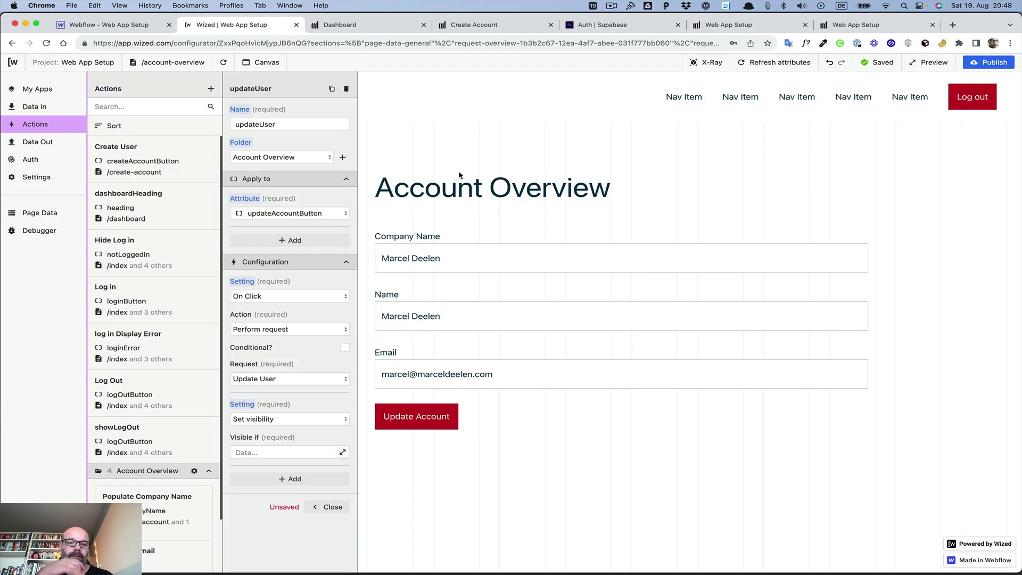
pyautogui.click(242, 406)
pyautogui.click(278, 426)
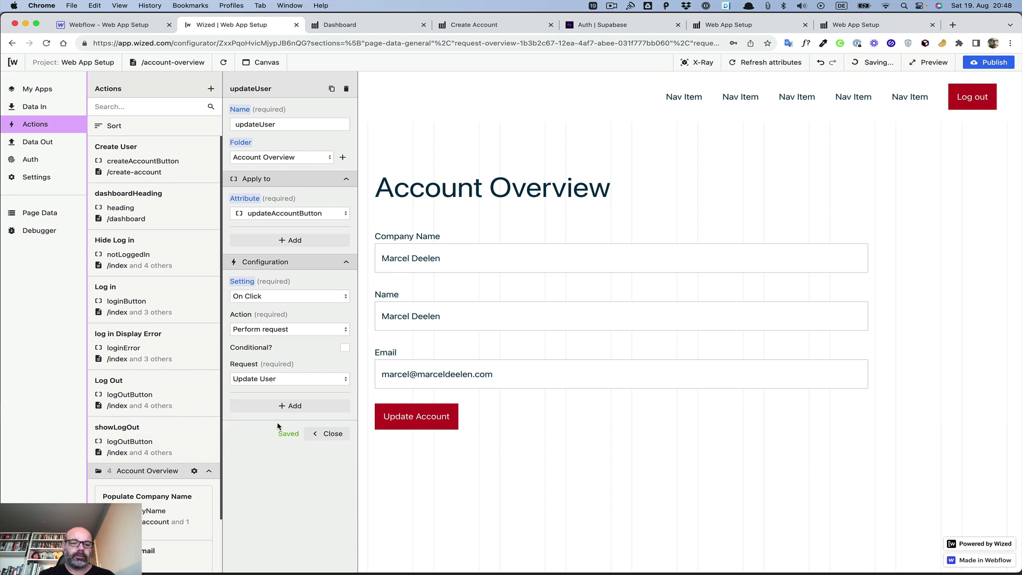
pyautogui.click(331, 434)
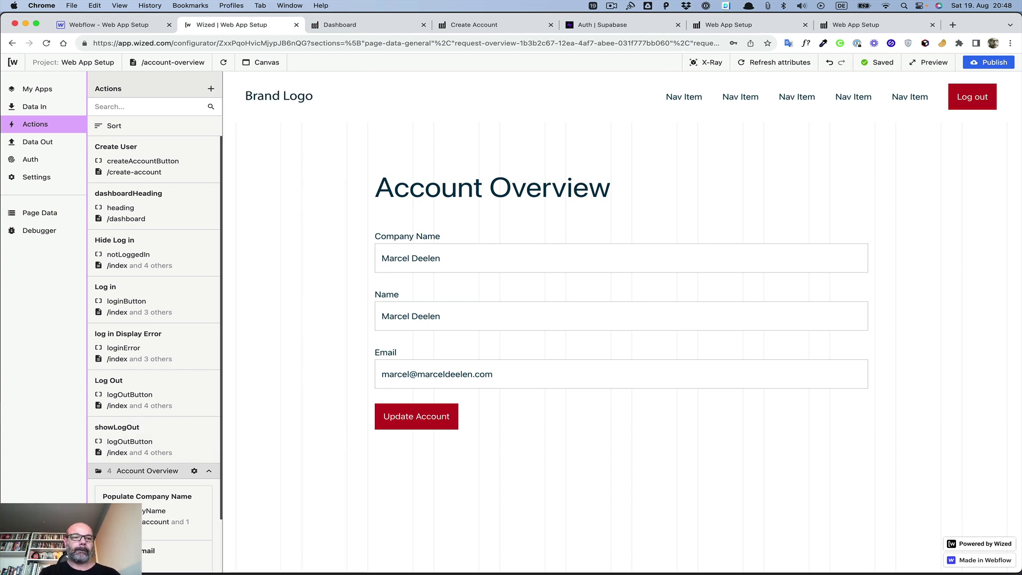
# Step: Create a new action named updateSuccess in the Account Overview folder
pyautogui.click(211, 88)
pyautogui.click(267, 125)
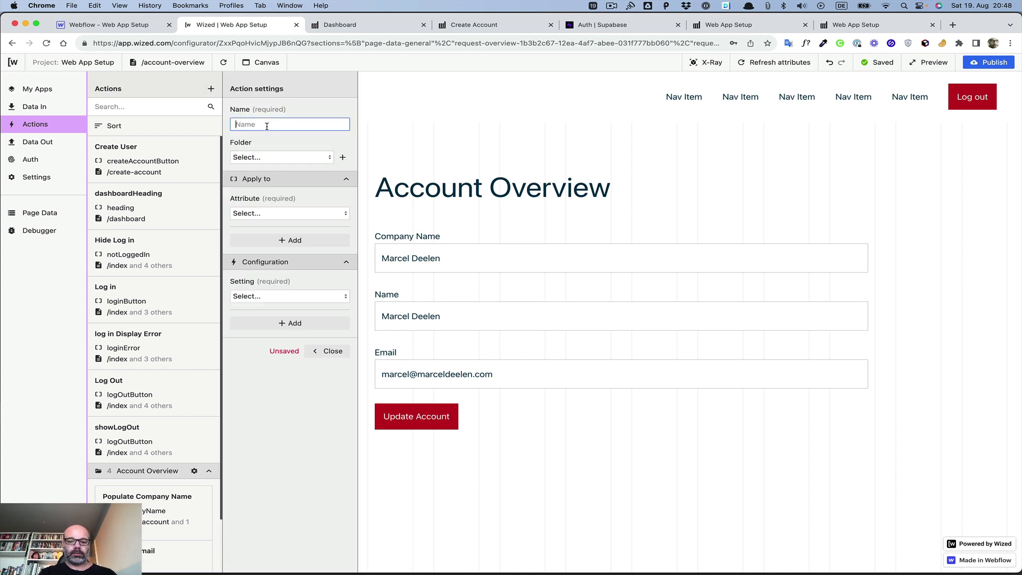
pyautogui.write('Up')
pyautogui.press('BackSpace')
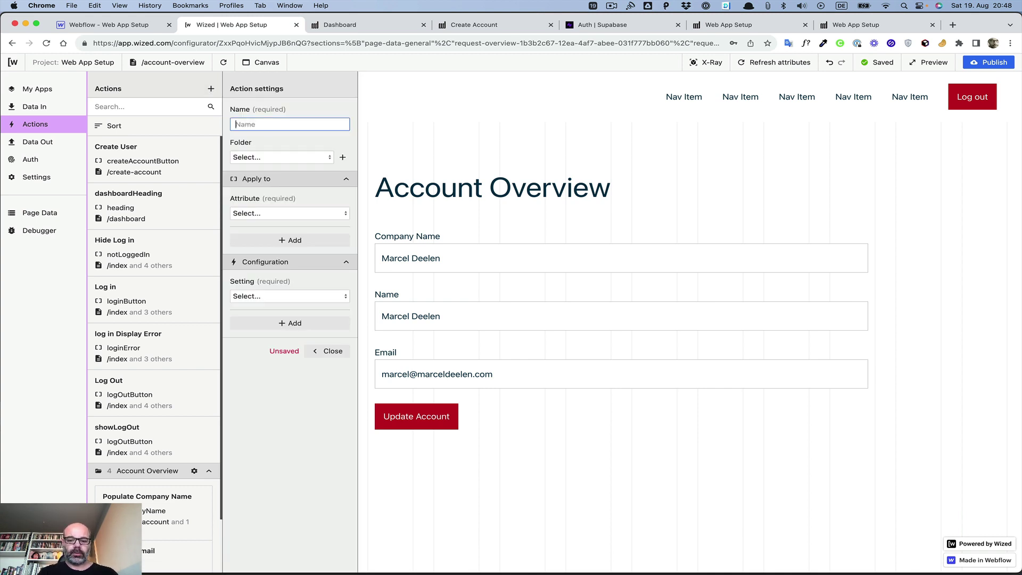
pyautogui.write('update')
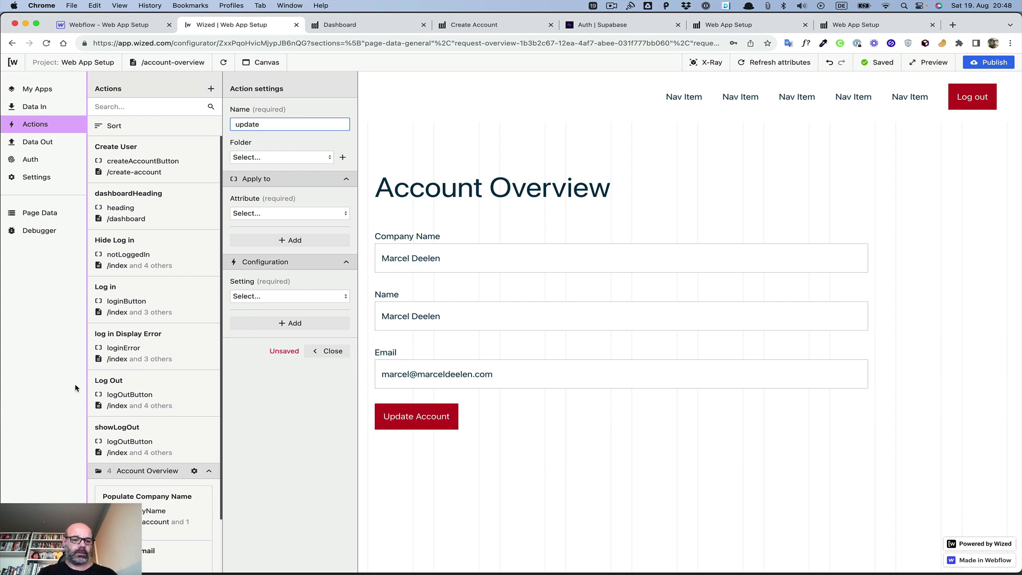
pyautogui.scroll(-3, 106, 389)
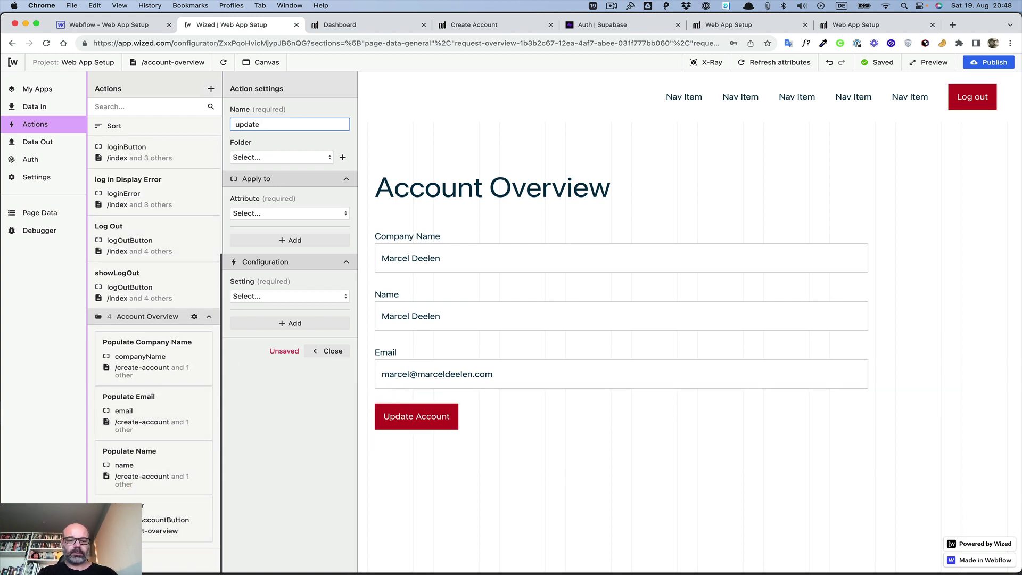
pyautogui.write('eSuccess')
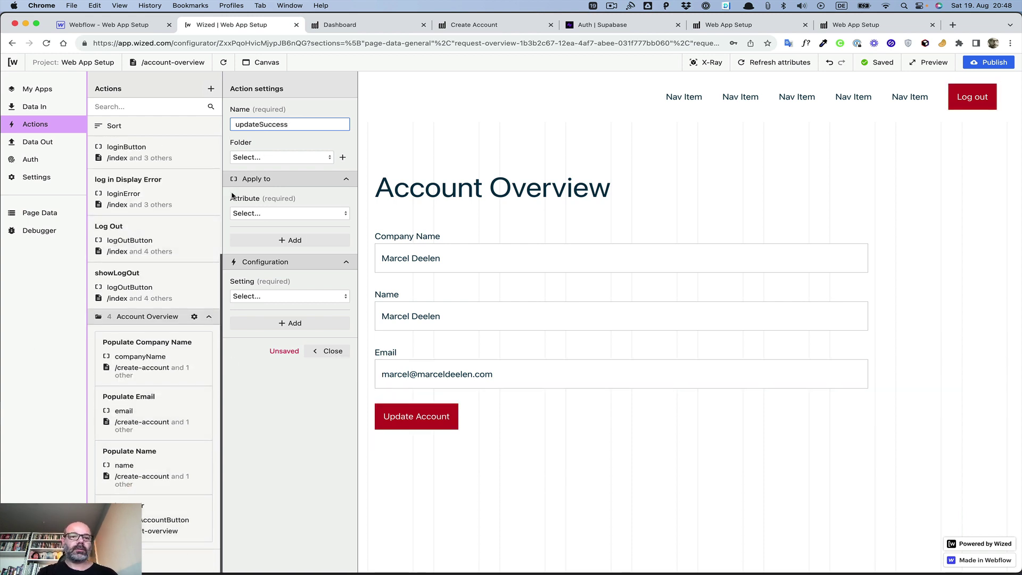
pyautogui.click(276, 157)
pyautogui.click(274, 175)
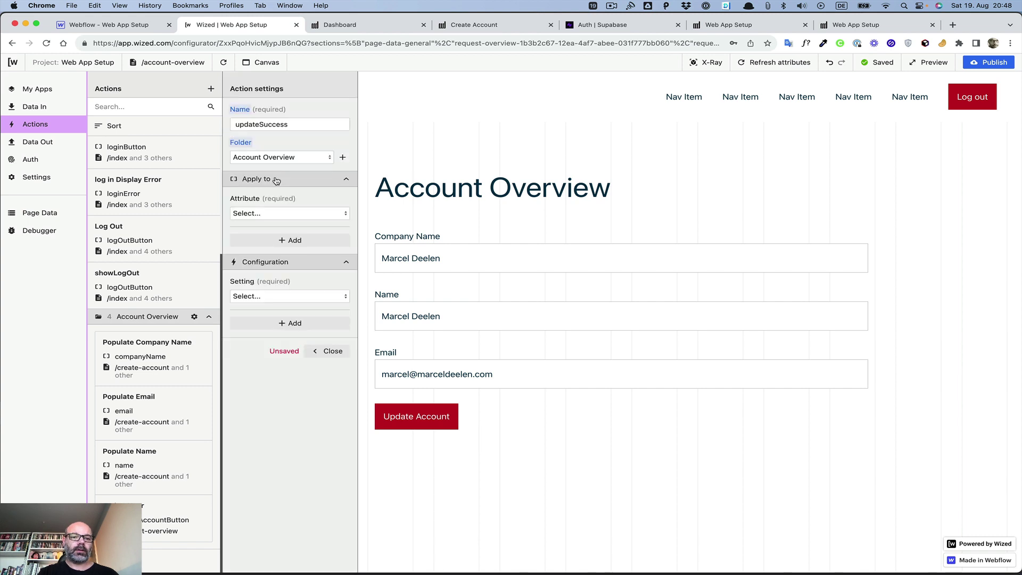
# Step: Apply the action to the updateSuccess attribute with a Set visibility setting
pyautogui.click(274, 213)
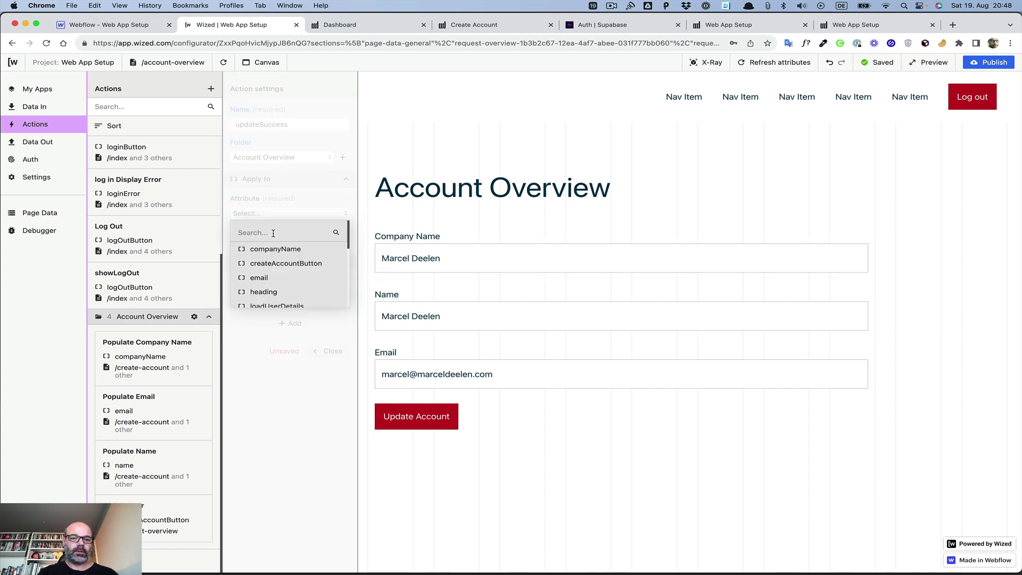
pyautogui.scroll(-5, 273, 234)
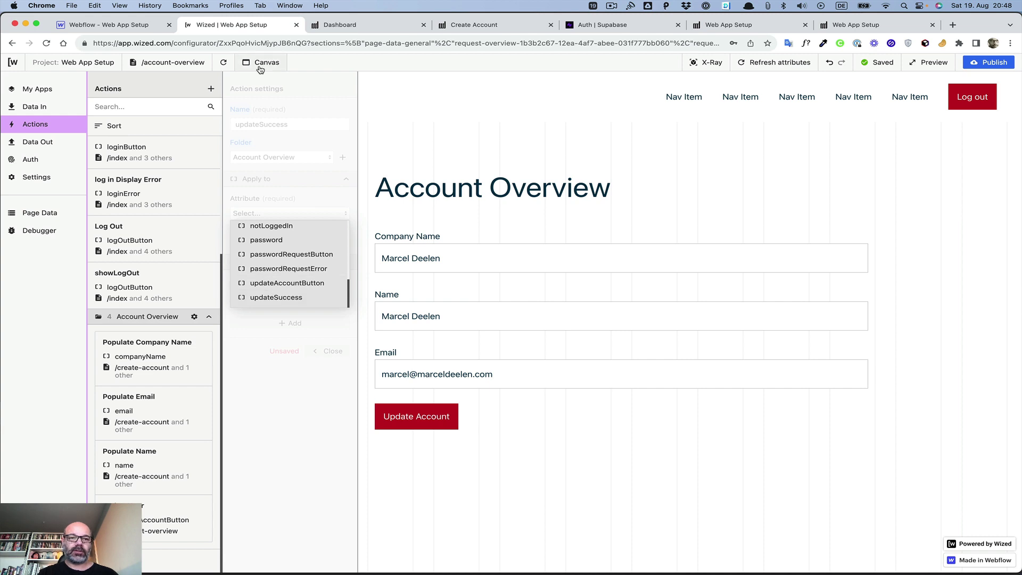
pyautogui.click(280, 297)
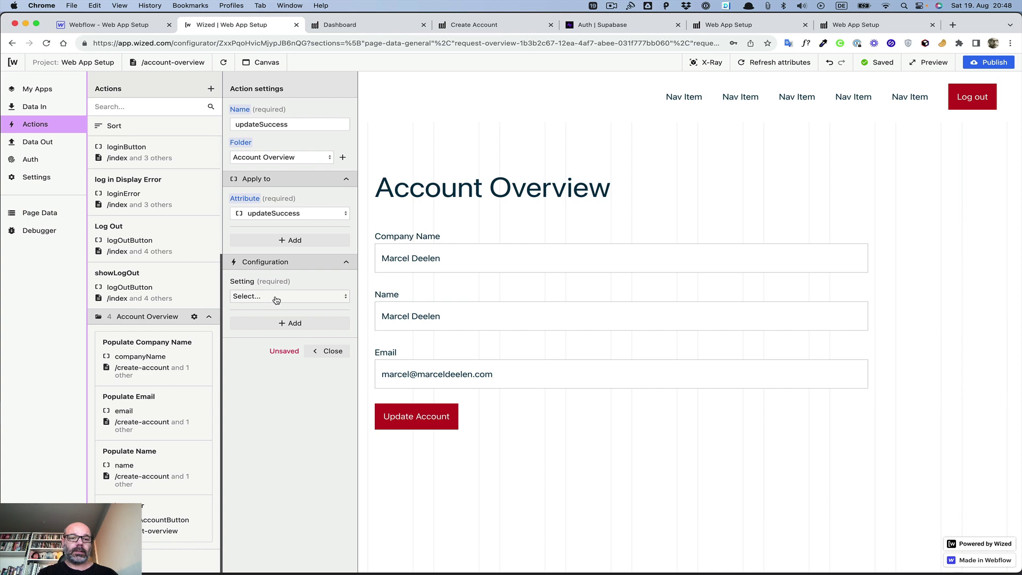
pyautogui.click(276, 297)
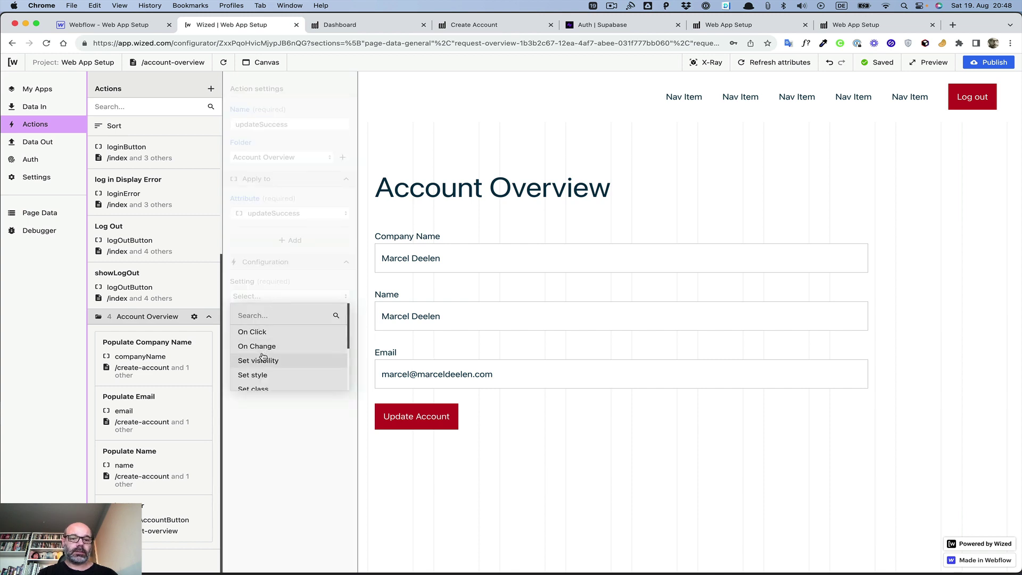
pyautogui.click(262, 359)
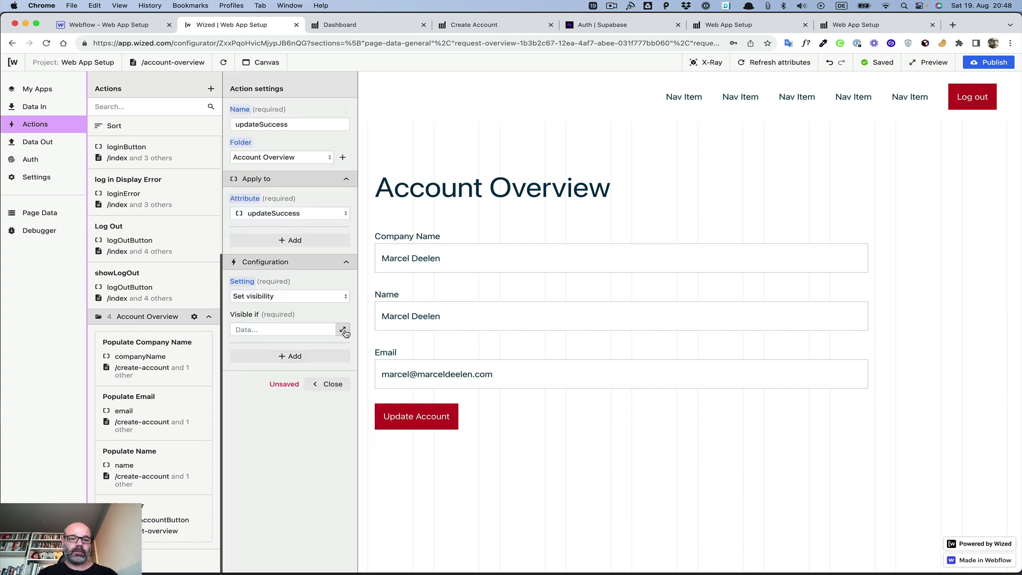
# Step: Set the Visible if condition to {{r.8.$.statusCode === 200}} from Update User Details
pyautogui.click(342, 329)
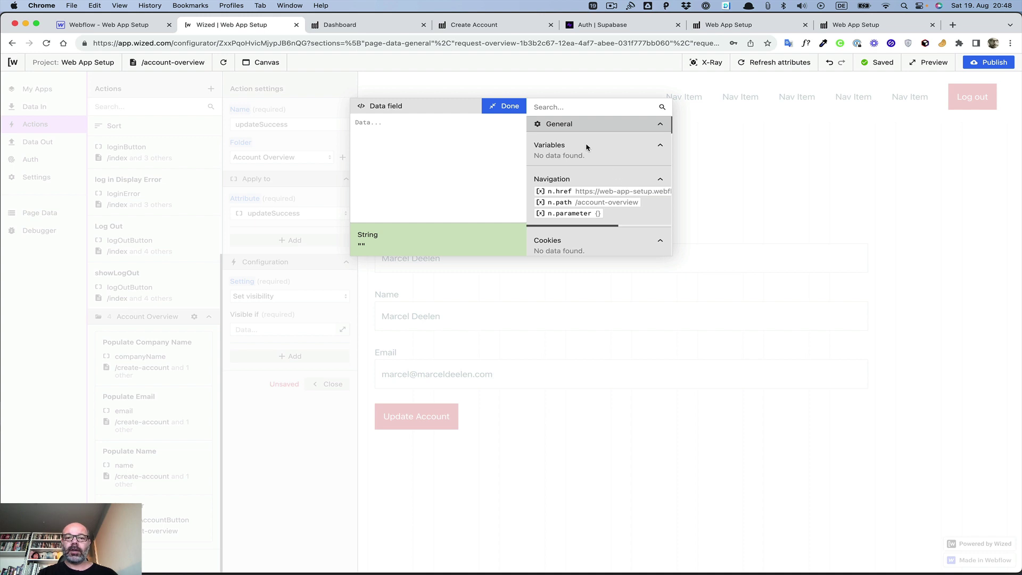
pyautogui.scroll(-15, 587, 147)
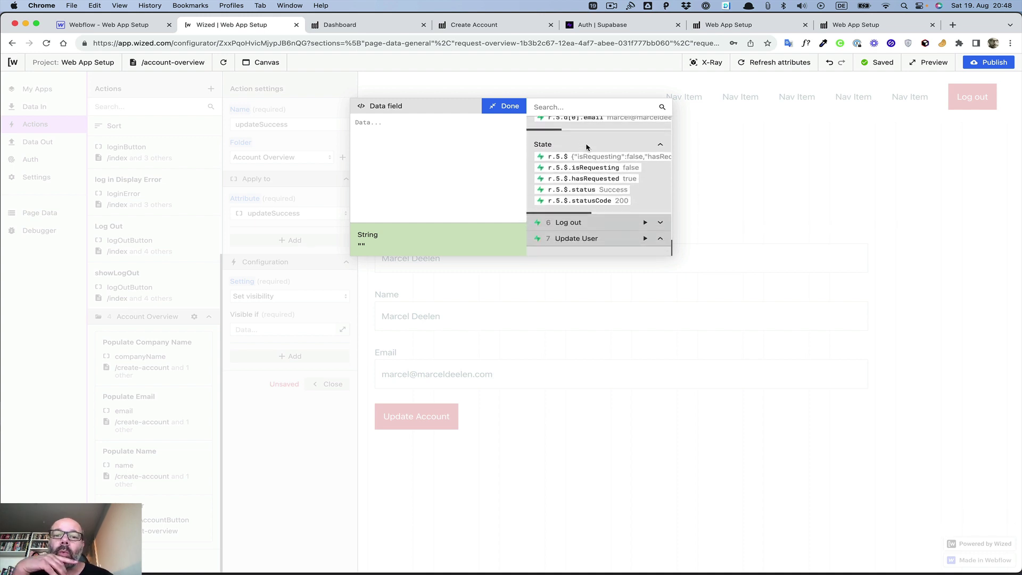
pyautogui.scroll(-3, 587, 160)
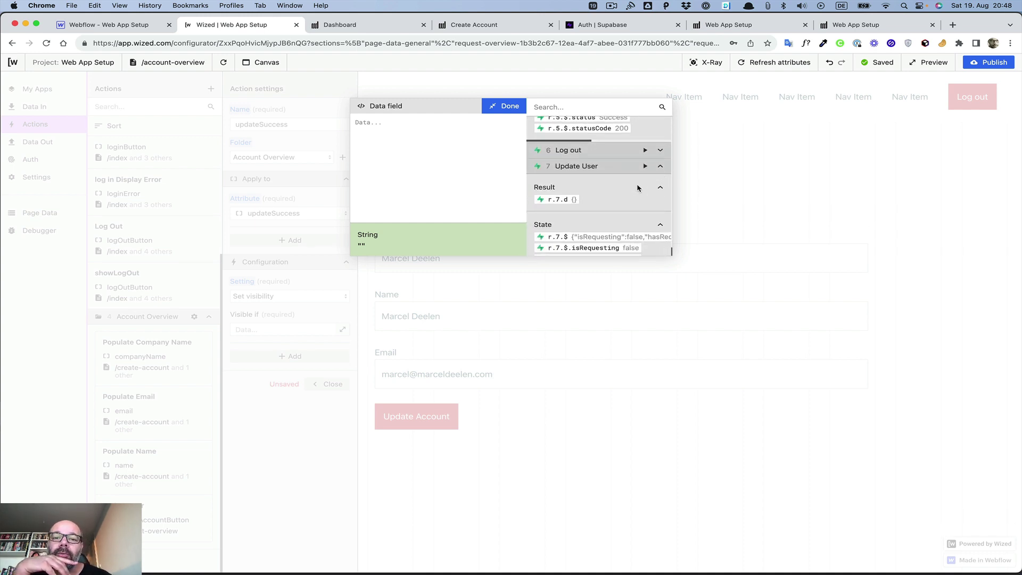
pyautogui.scroll(-3, 639, 186)
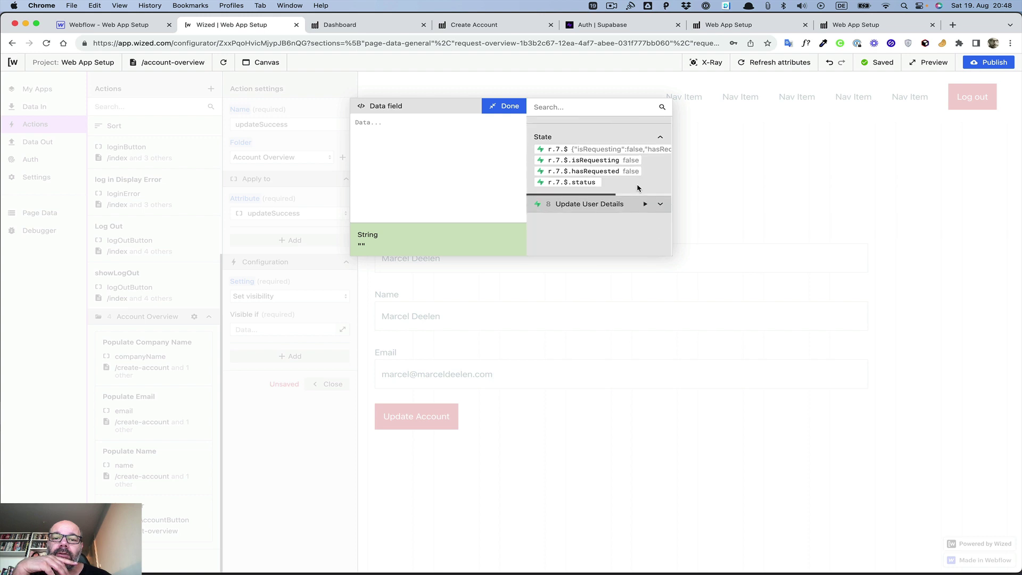
pyautogui.click(662, 205)
pyautogui.scroll(-4, 592, 178)
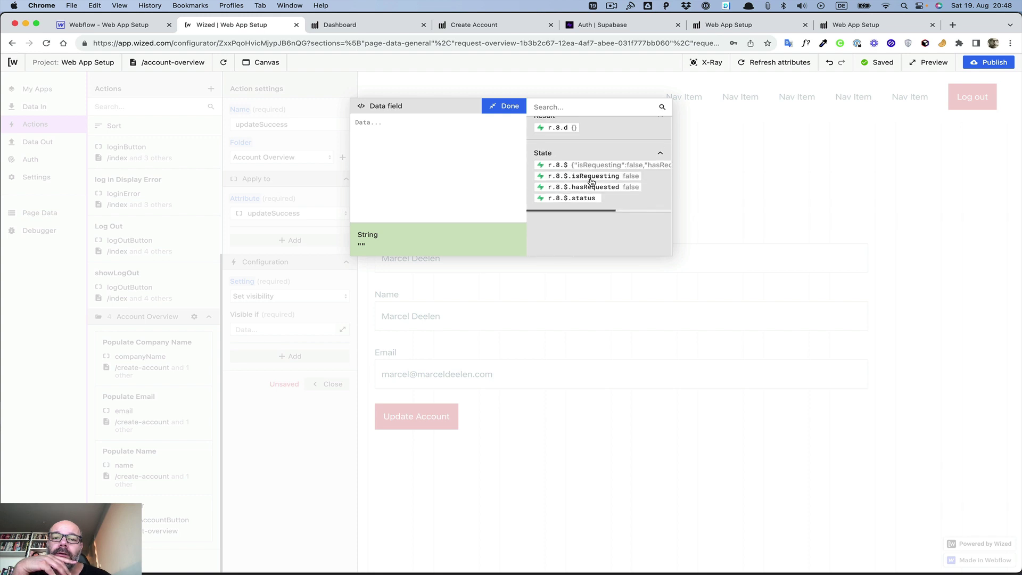
pyautogui.click(580, 201)
pyautogui.click(409, 122)
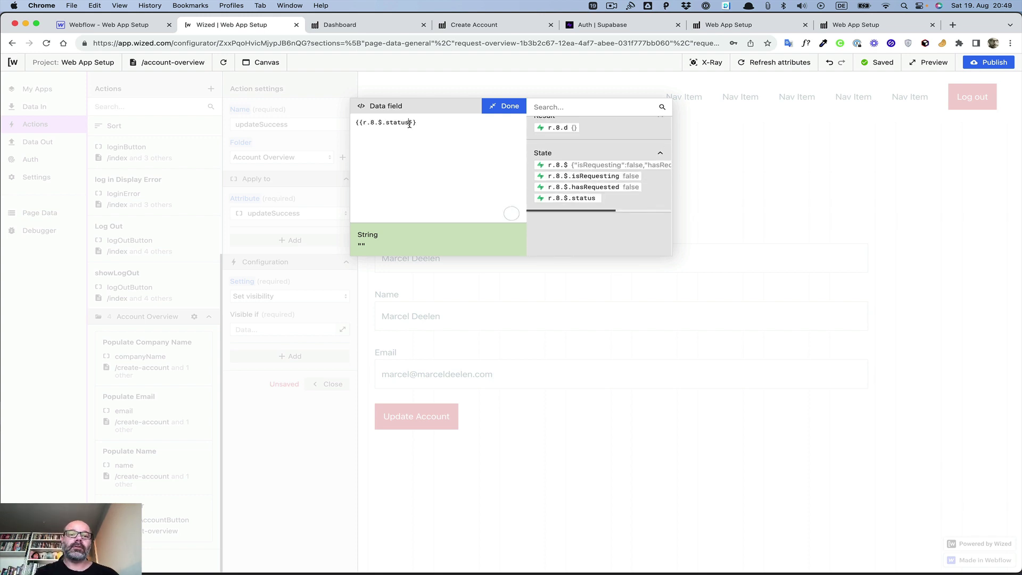
pyautogui.write('Code ')
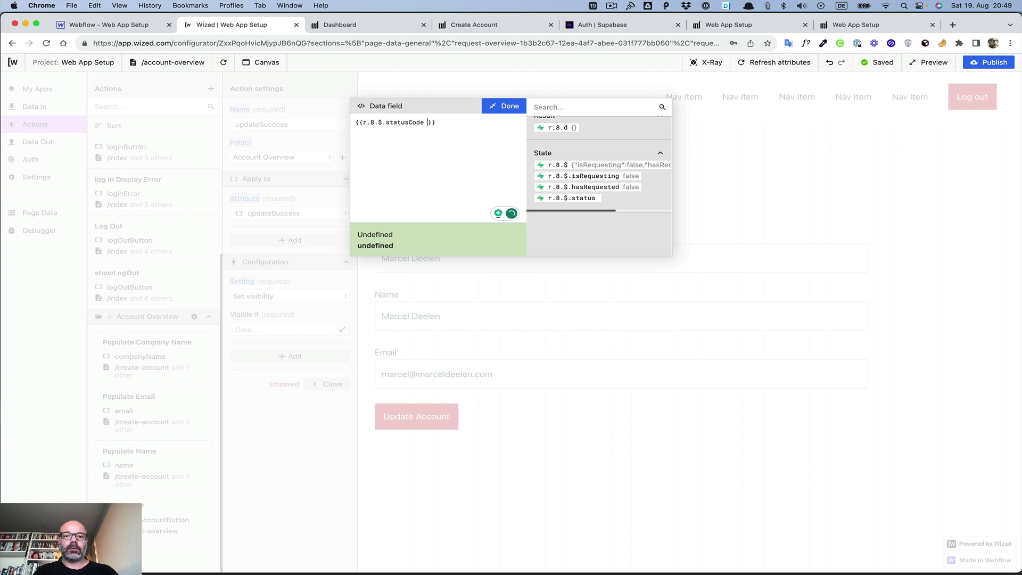
pyautogui.write('=== 200')
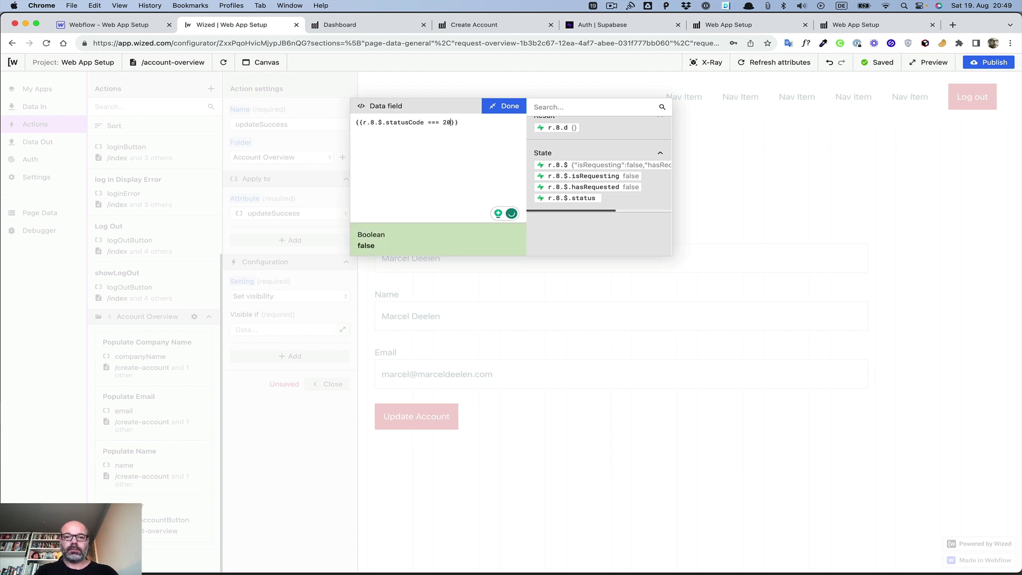
pyautogui.click(510, 106)
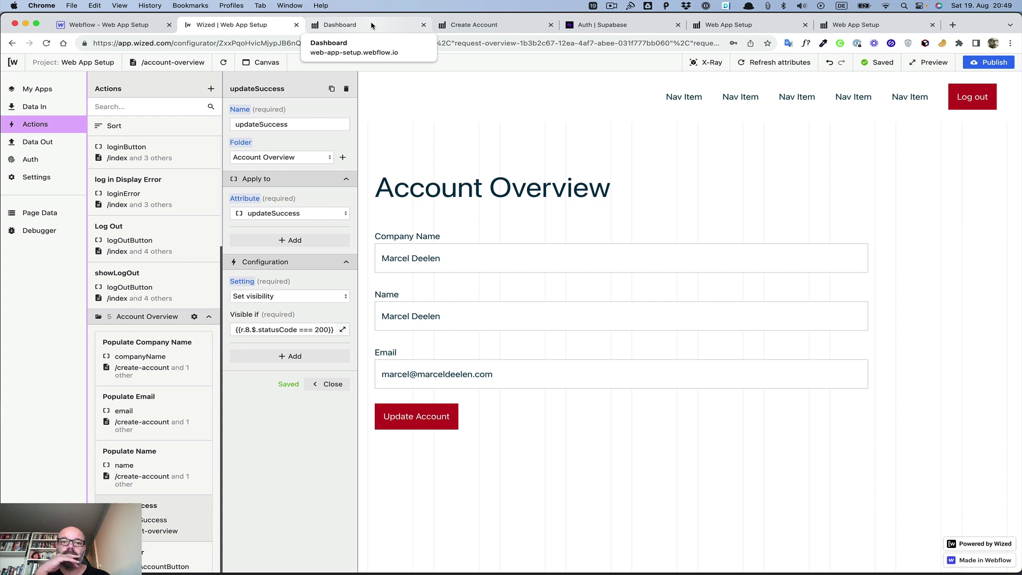
# Step: Load the live site's /account-overview page from the Dashboard tab
pyautogui.click(371, 26)
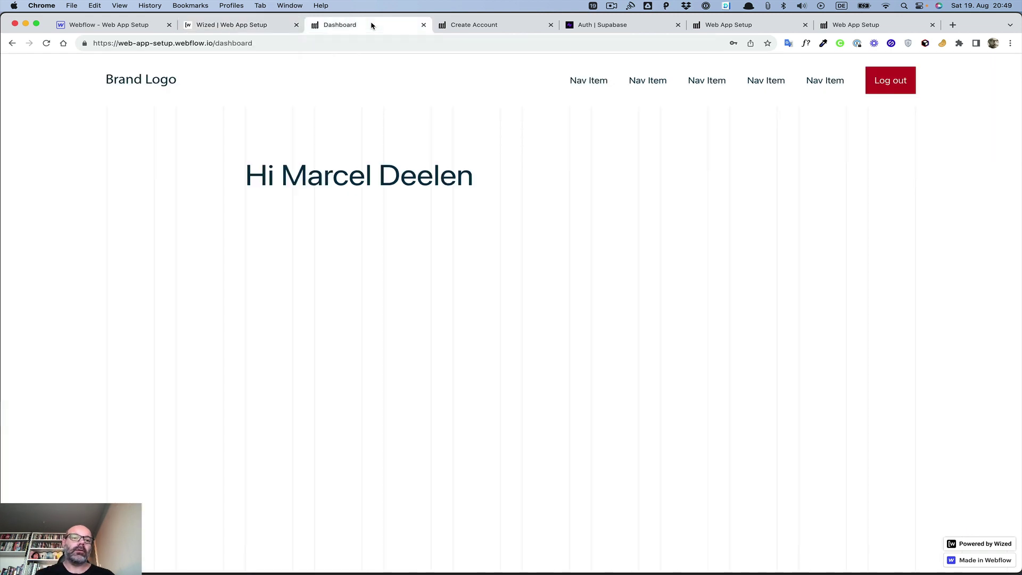
pyautogui.moveTo(215, 45); pyautogui.dragTo(392, 82)
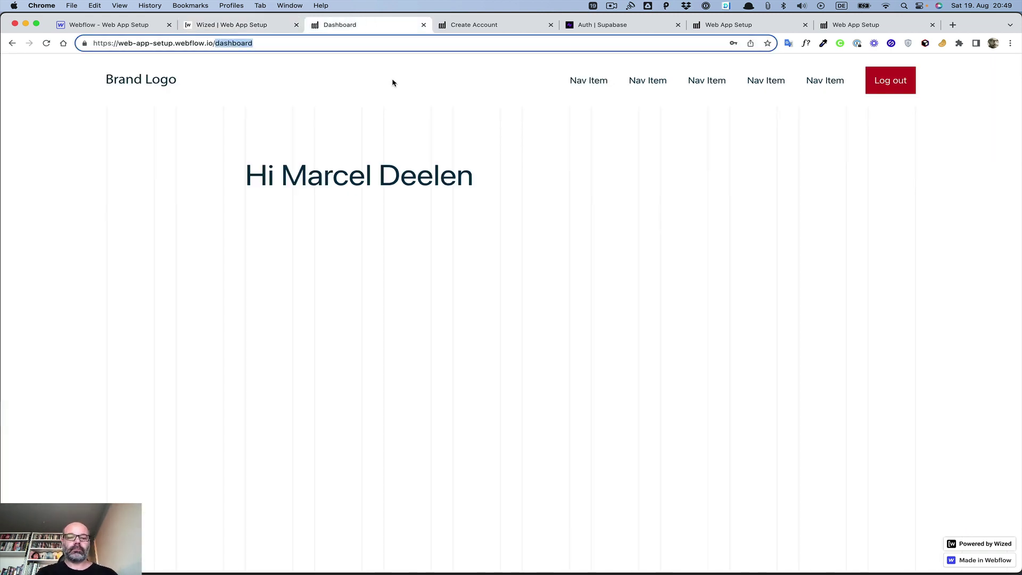
pyautogui.write('account')
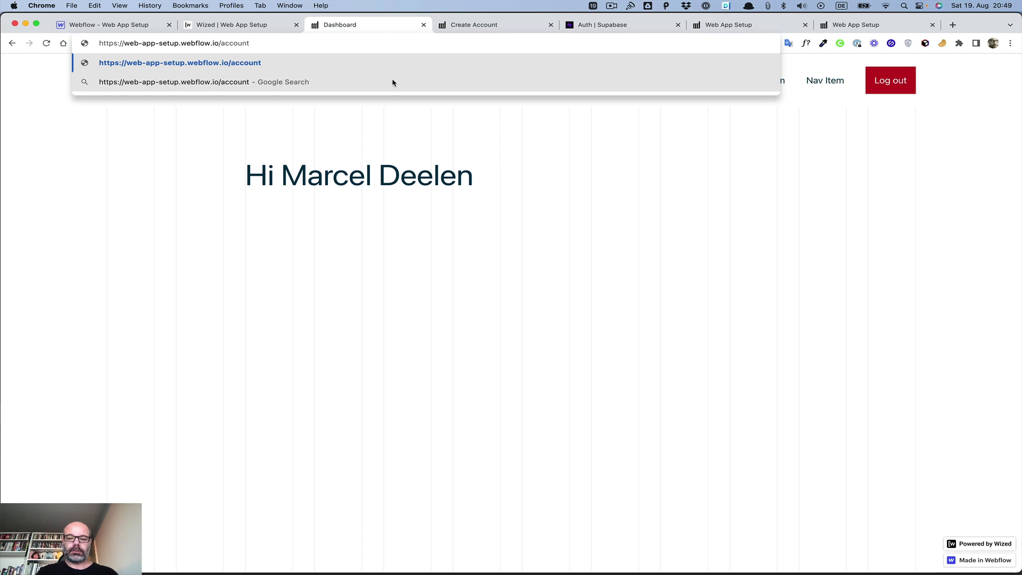
pyautogui.write('-overview')
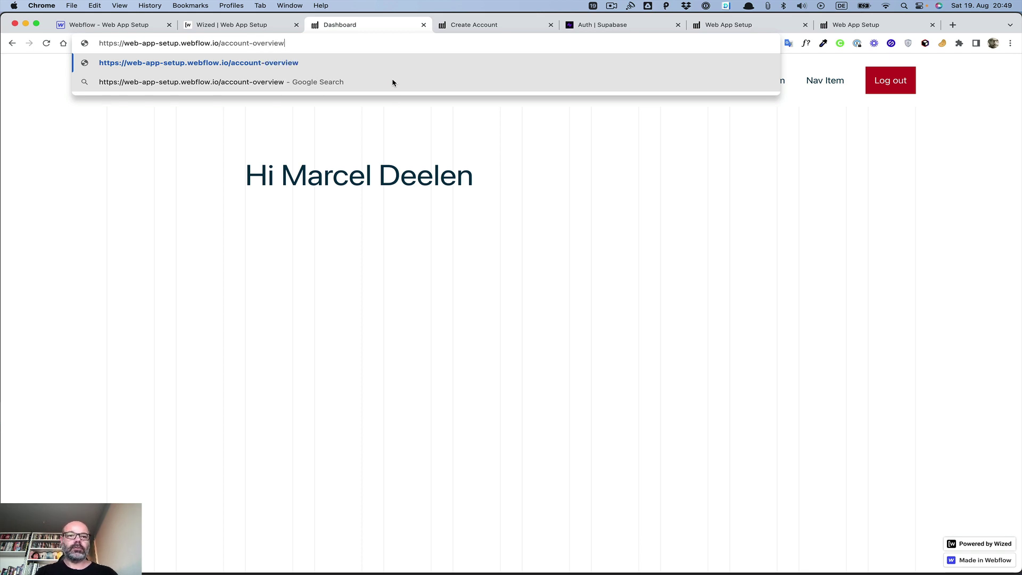
pyautogui.press('Return')
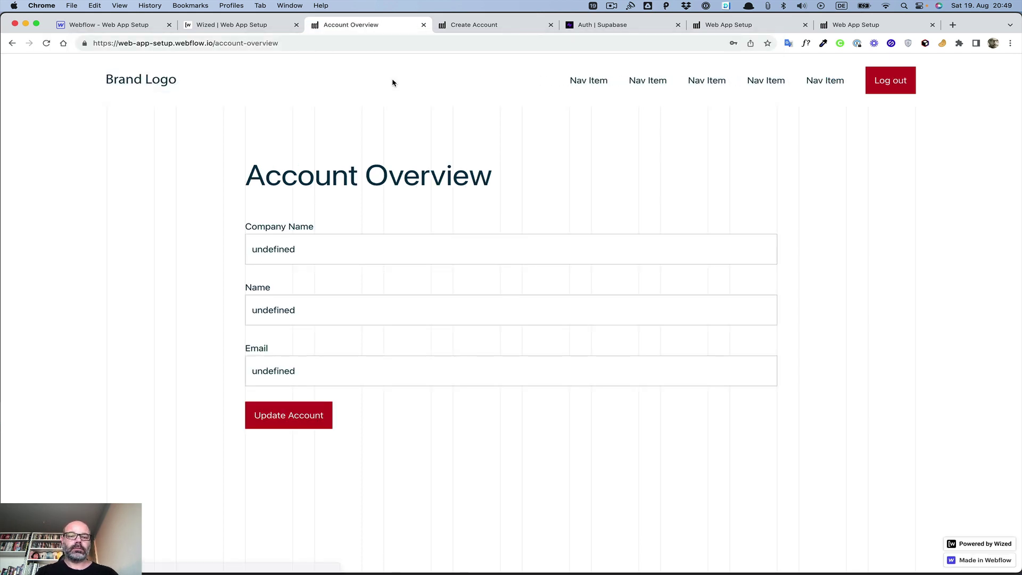
# Step: Replace the Company Name with a new test value and submit via Update Account
pyautogui.click(320, 250)
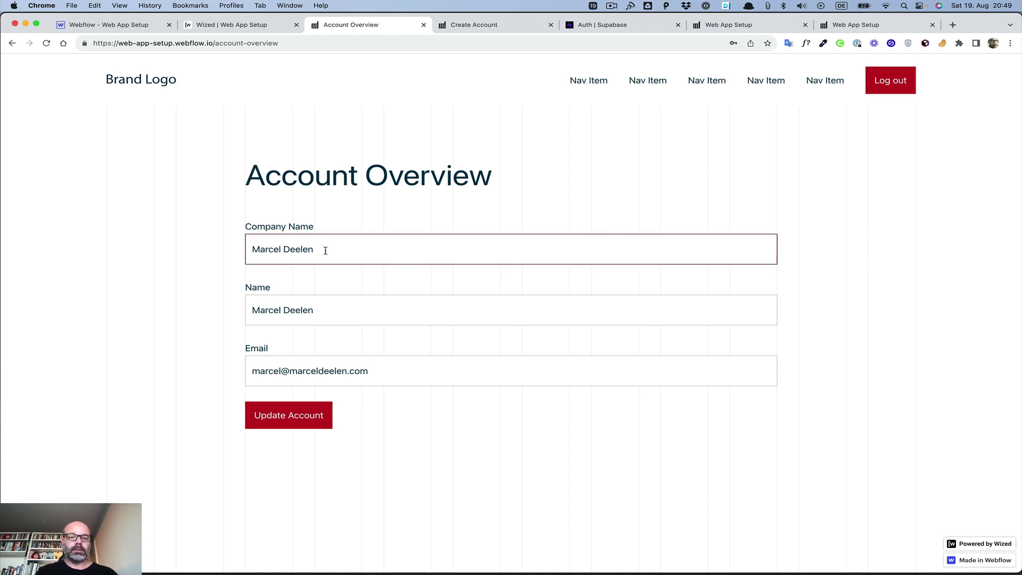
pyautogui.press('super+a')
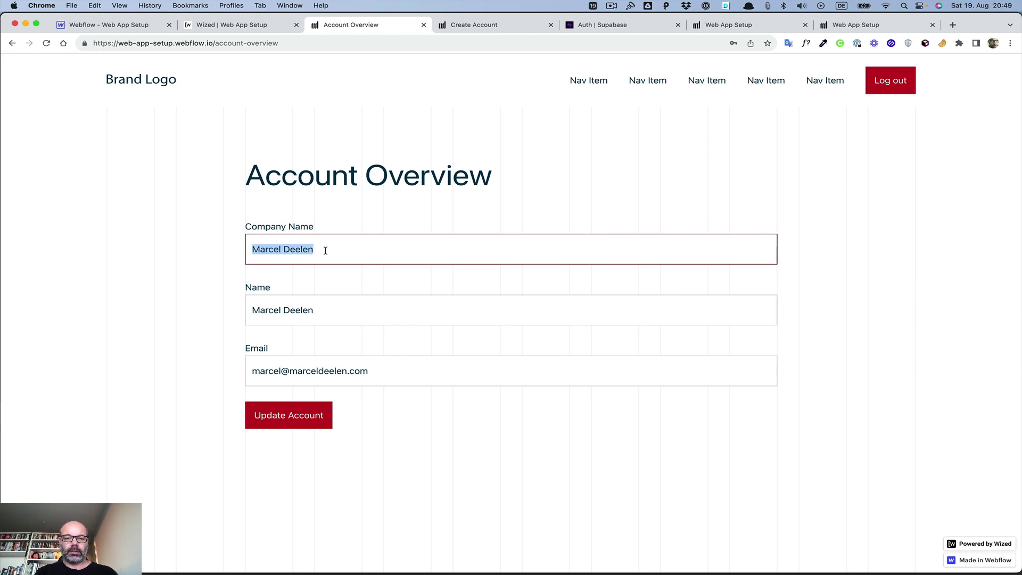
pyautogui.write('Marcel')
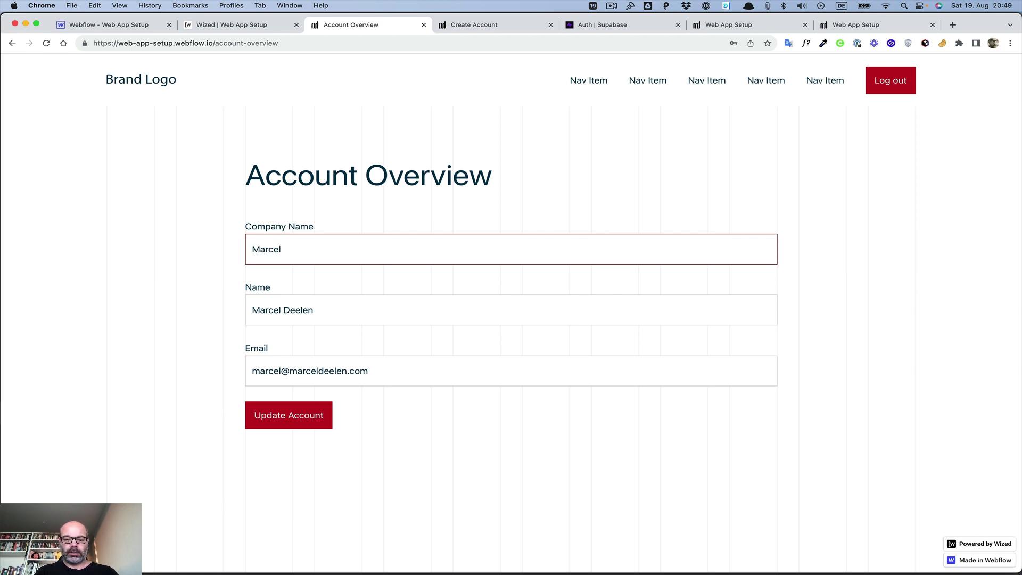
pyautogui.write(' Does Someth')
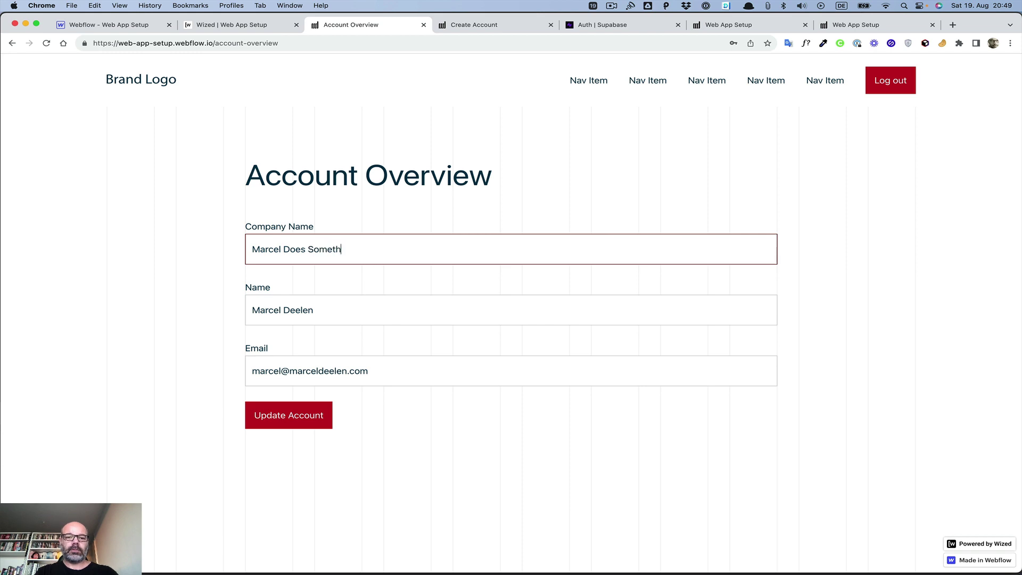
pyautogui.write('ing')
pyautogui.click(280, 417)
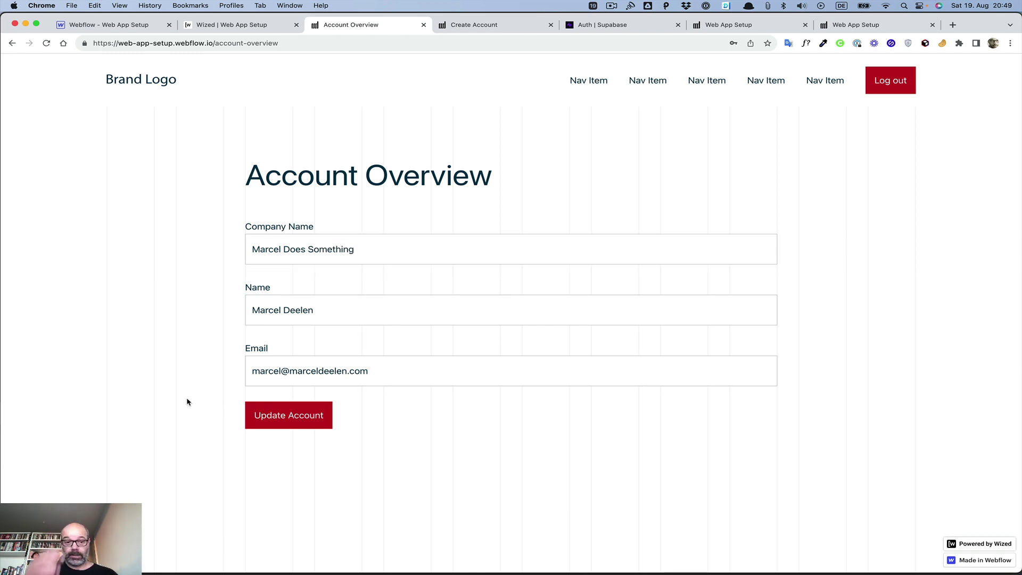
pyautogui.click(265, 416)
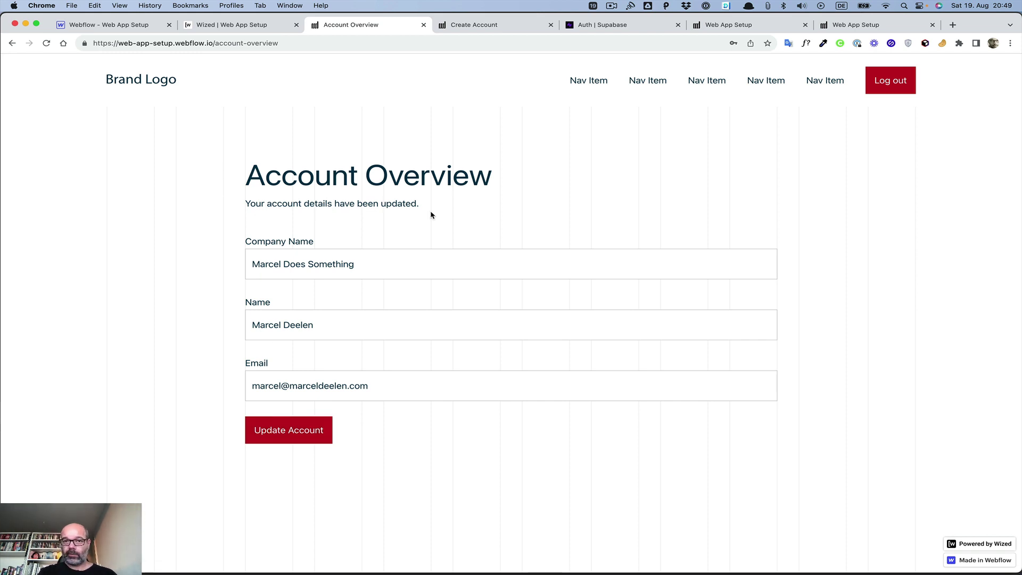
# Step: Open the Users table in Supabase's Table editor to check company_name
pyautogui.click(610, 28)
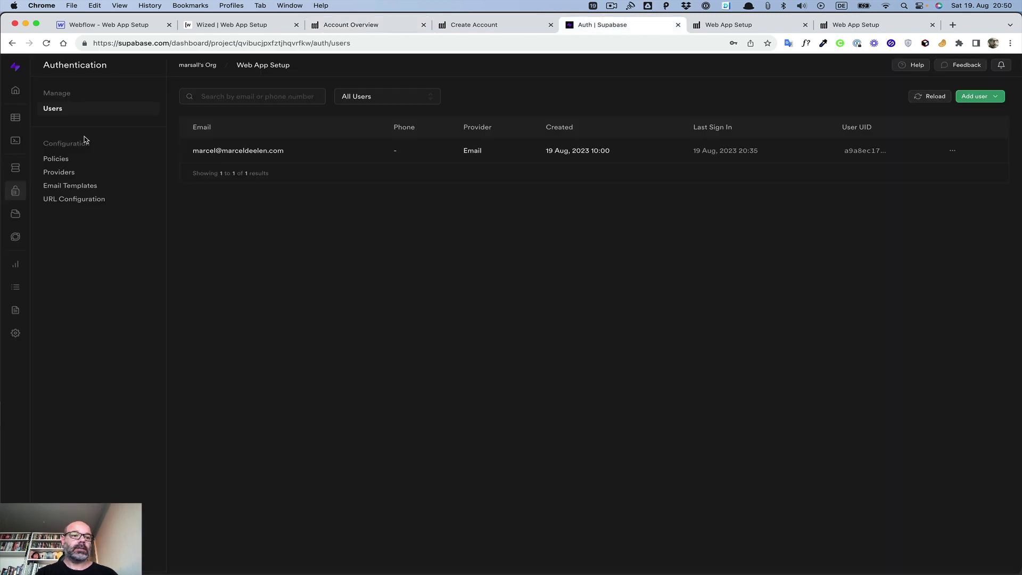
pyautogui.click(14, 118)
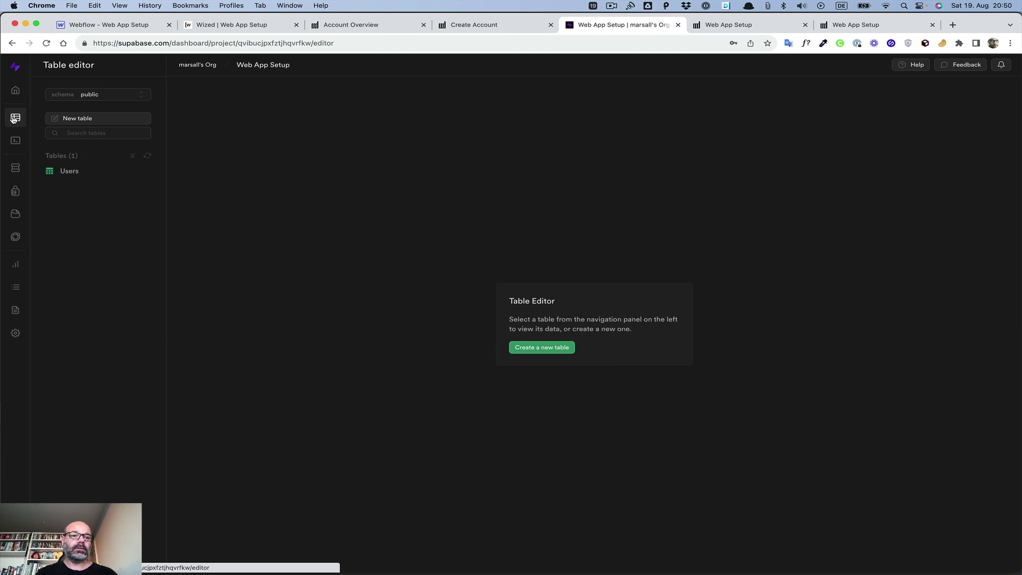
pyautogui.click(70, 171)
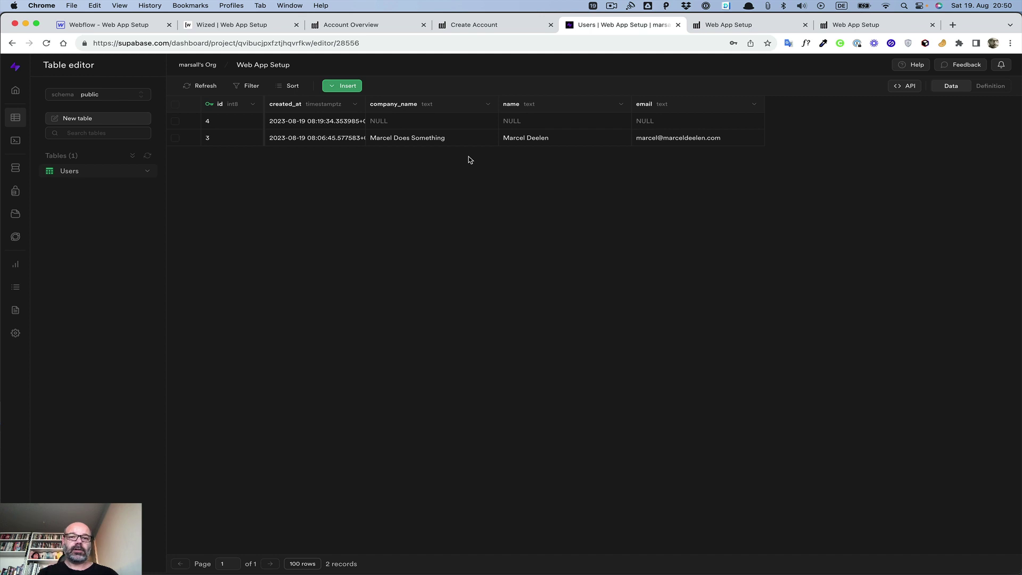
# Step: Close the login dialog on the Create Account page and return to Wized
pyautogui.click(501, 30)
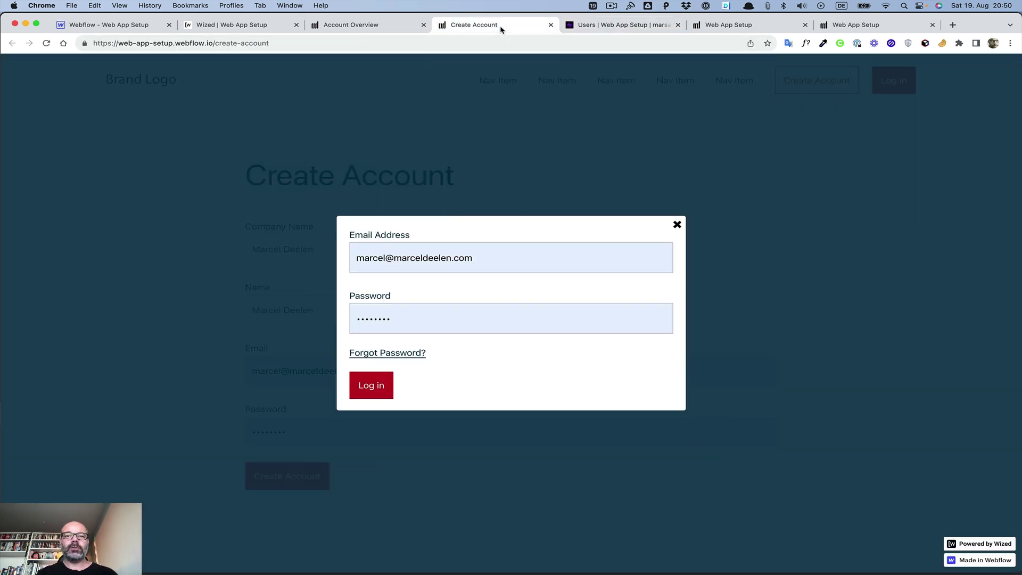
pyautogui.click(677, 225)
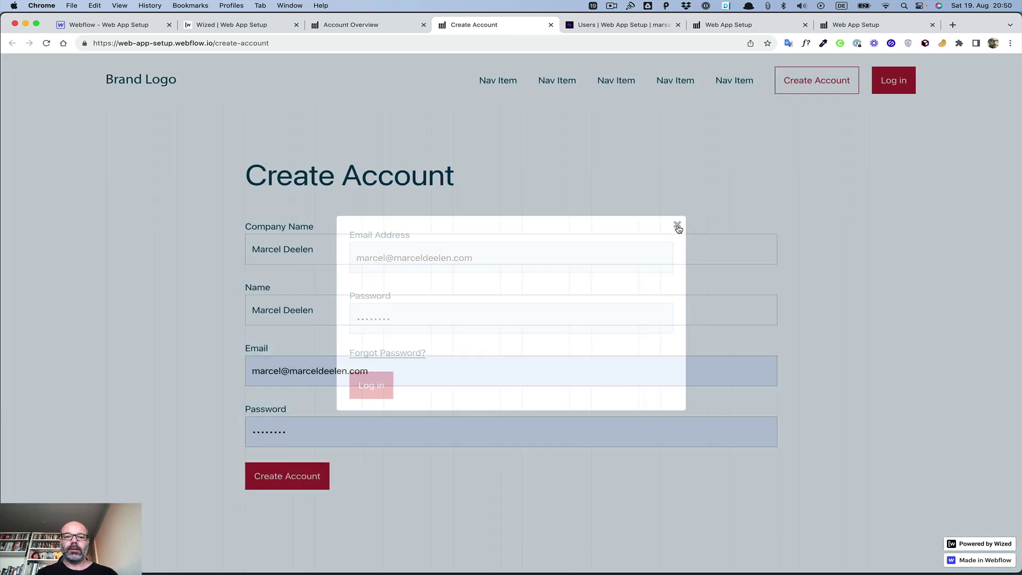
pyautogui.click(237, 25)
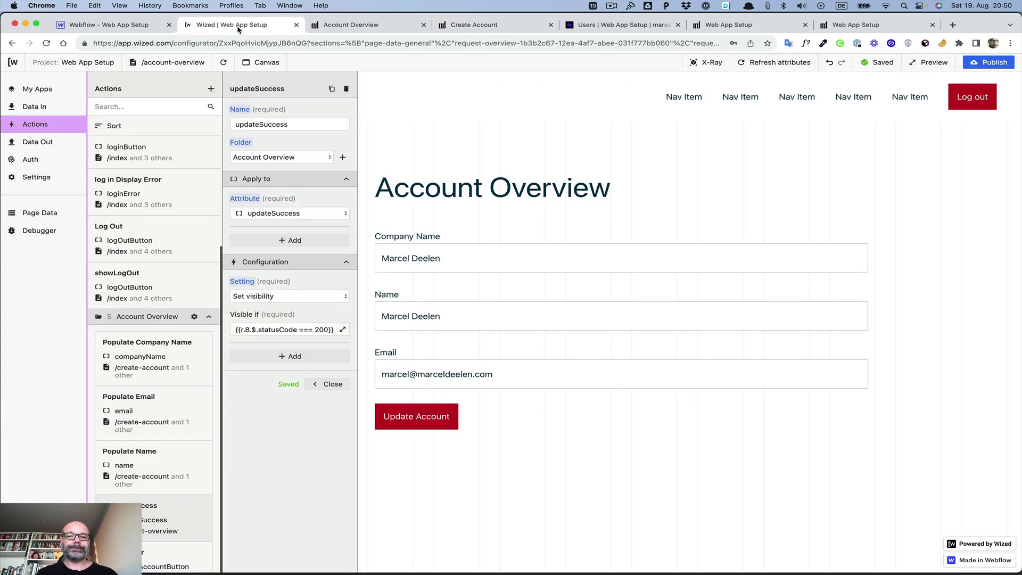
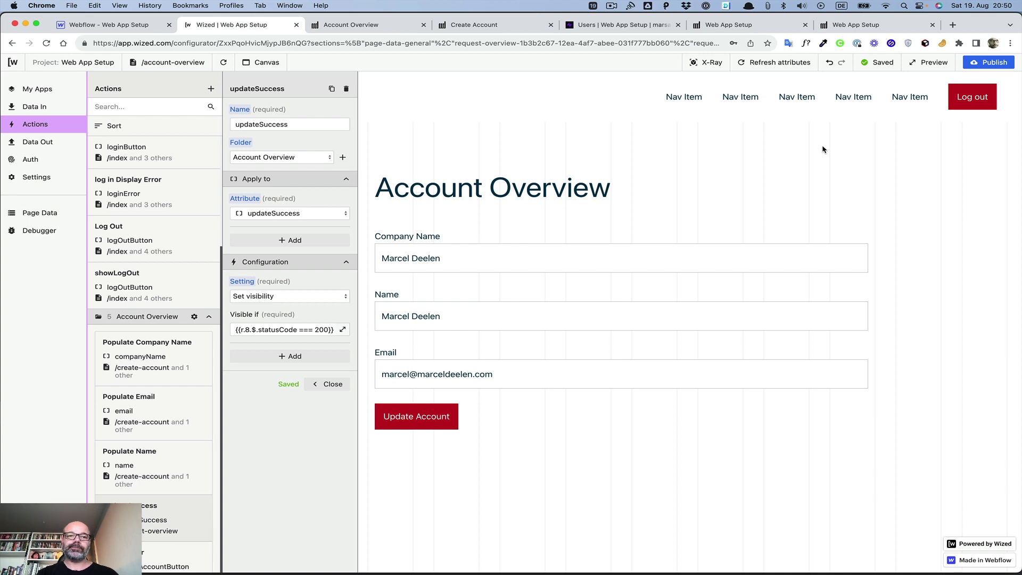
# Step: Switch the Wized preview to /index and open its login modal's Forgot Password form
pyautogui.click(141, 28)
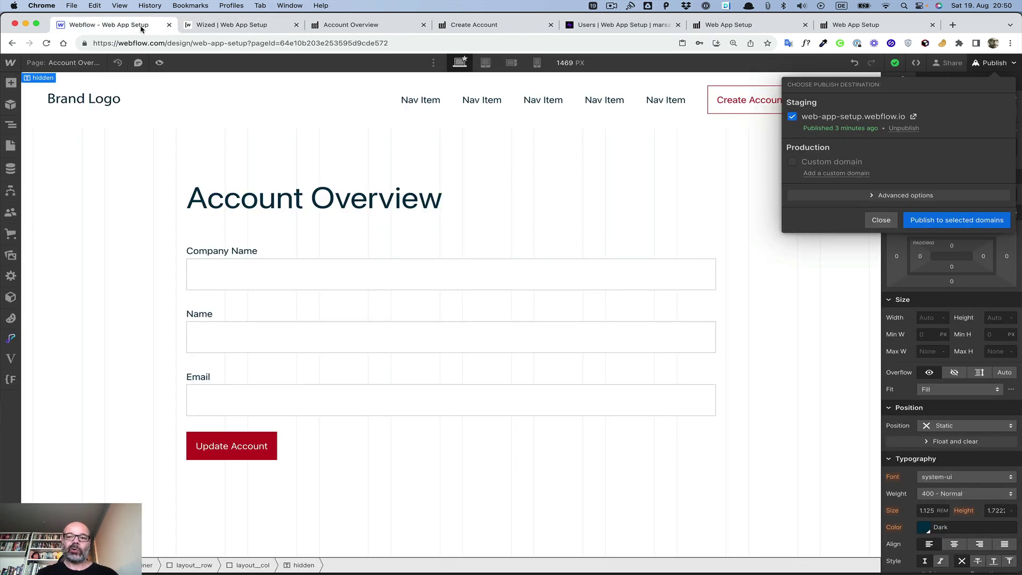
pyautogui.click(218, 27)
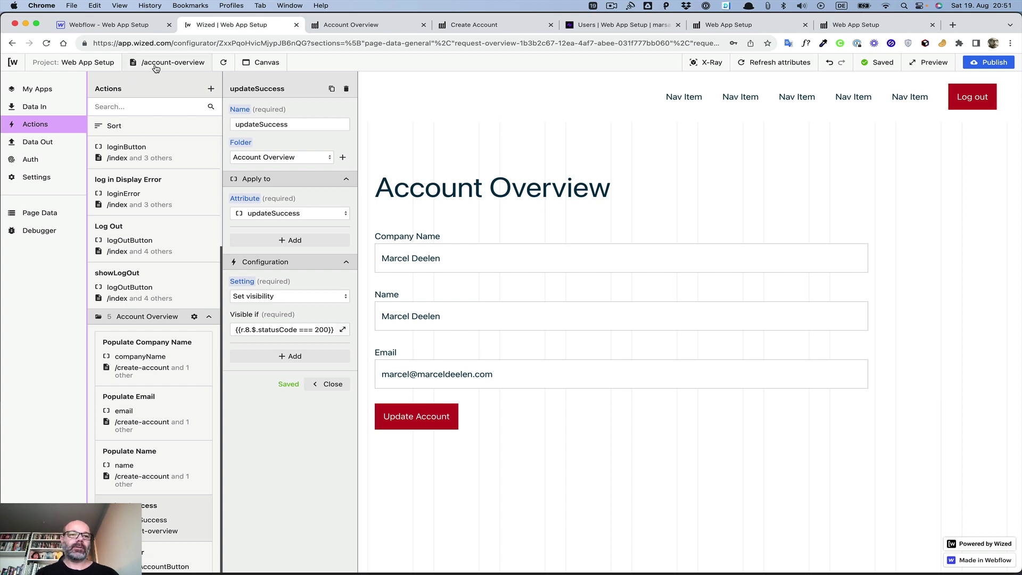
pyautogui.click(196, 64)
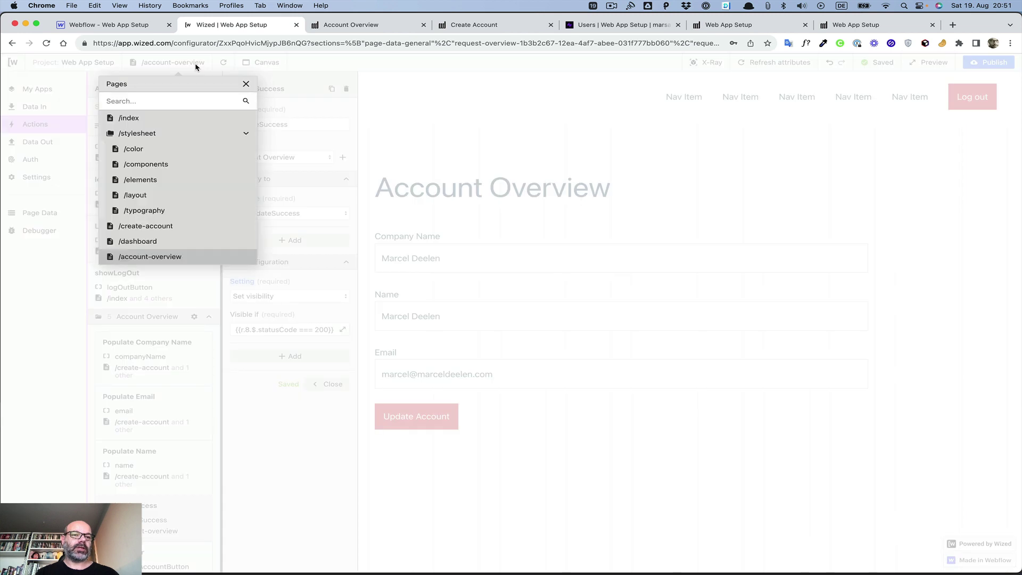
pyautogui.click(128, 119)
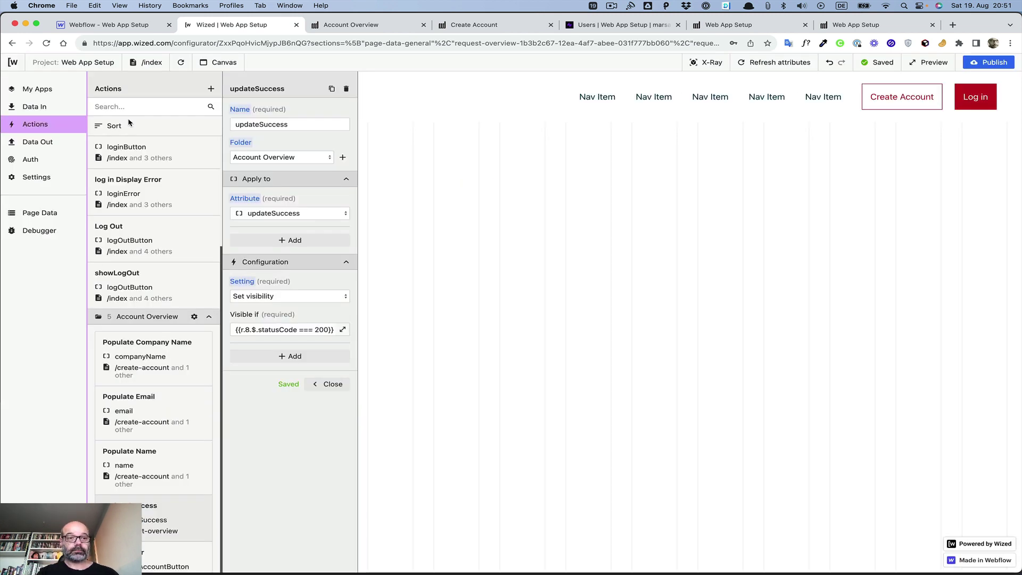
pyautogui.click(972, 101)
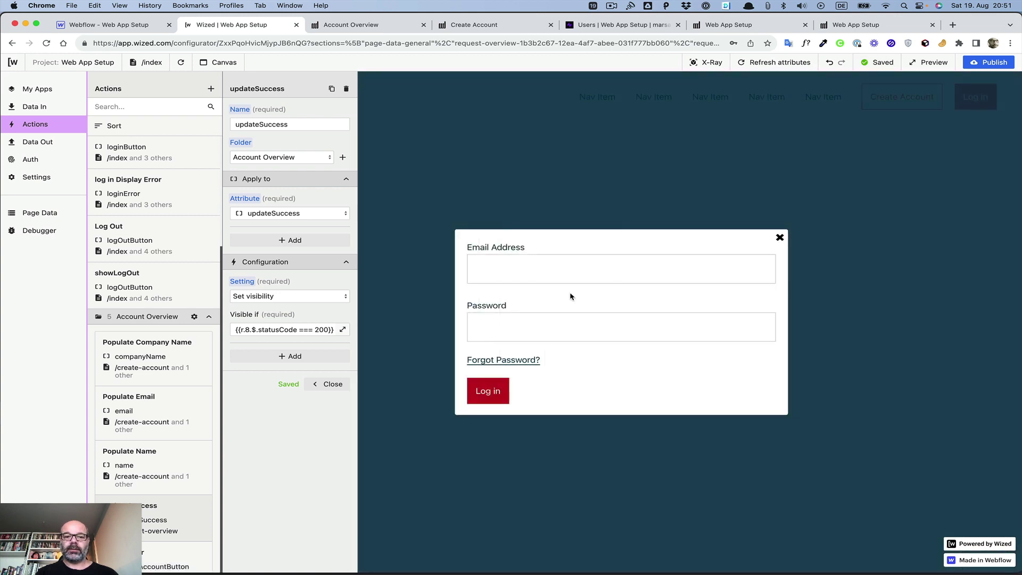
pyautogui.click(510, 360)
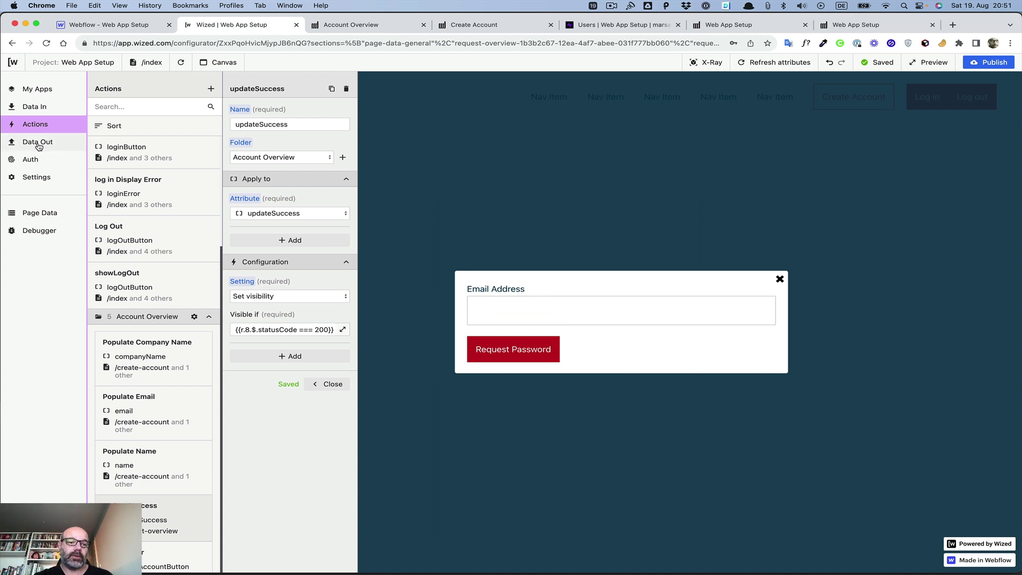
# Step: Create a new Data Out request named 'Password Request'
pyautogui.click(39, 147)
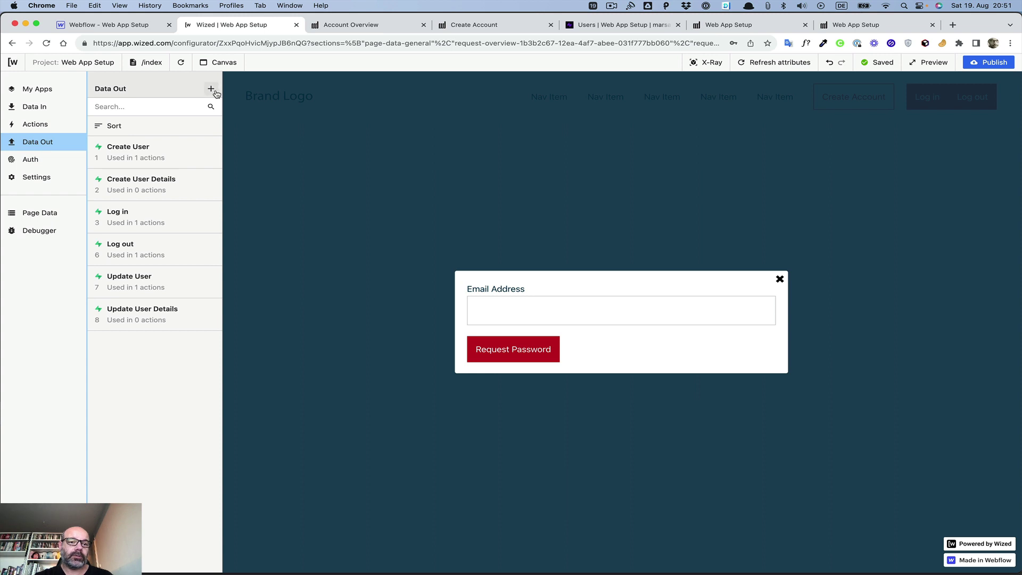
pyautogui.click(211, 89)
pyautogui.click(258, 122)
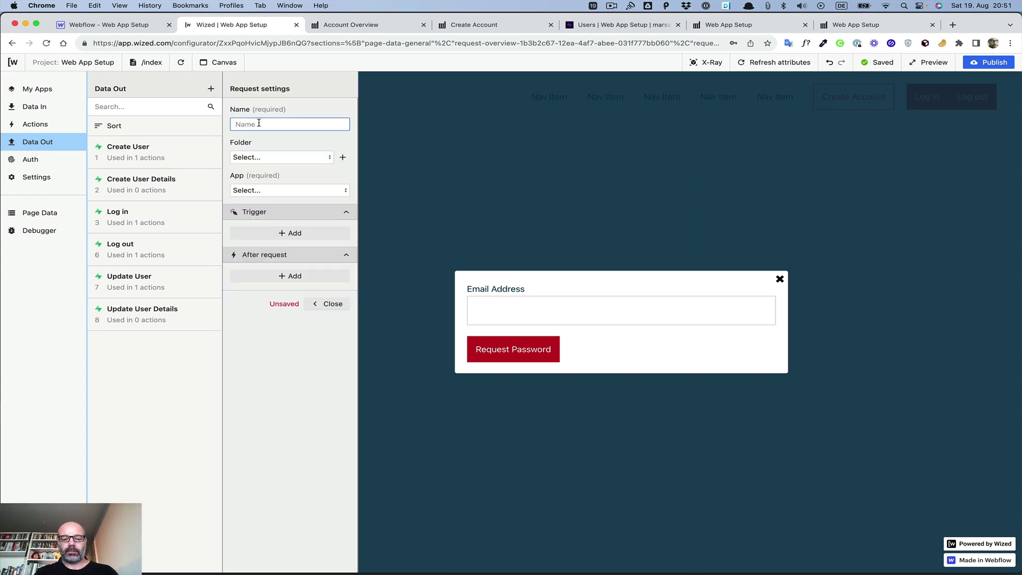
pyautogui.write('Request')
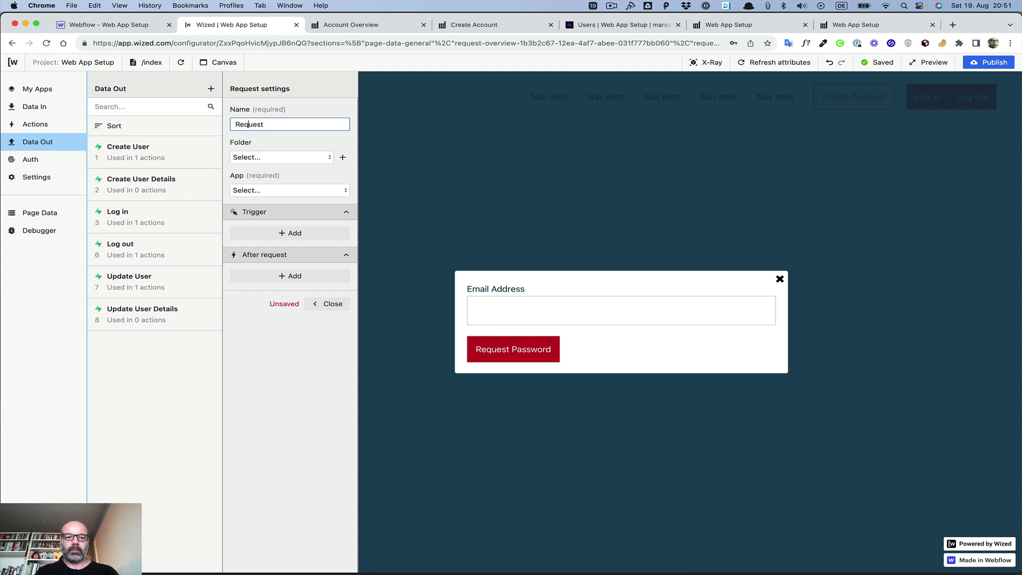
pyautogui.press('super+Left')
pyautogui.write('Password')
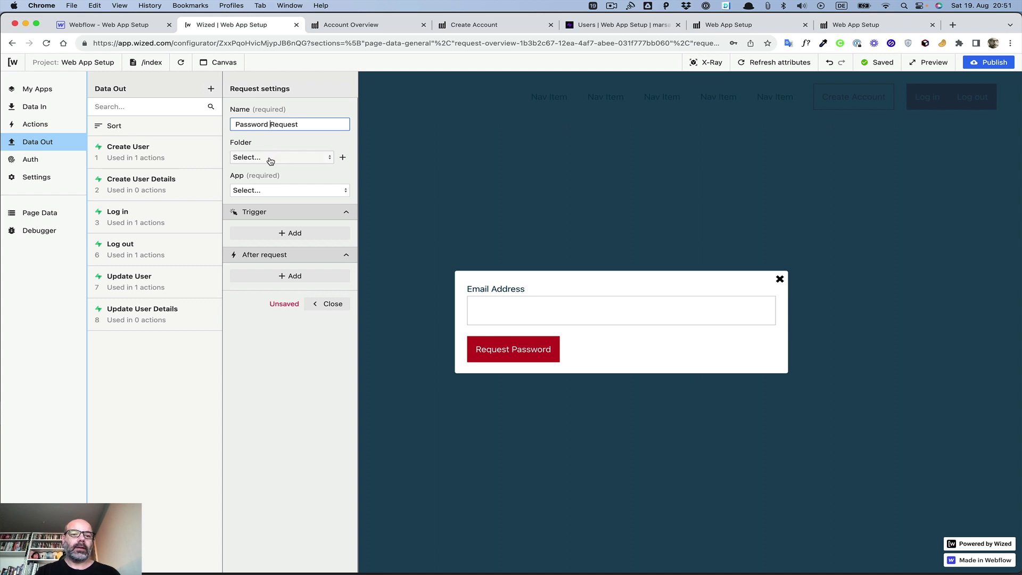
# Step: Set the request to Supabase, Authentication API, method Request password change
pyautogui.click(261, 191)
pyautogui.click(264, 219)
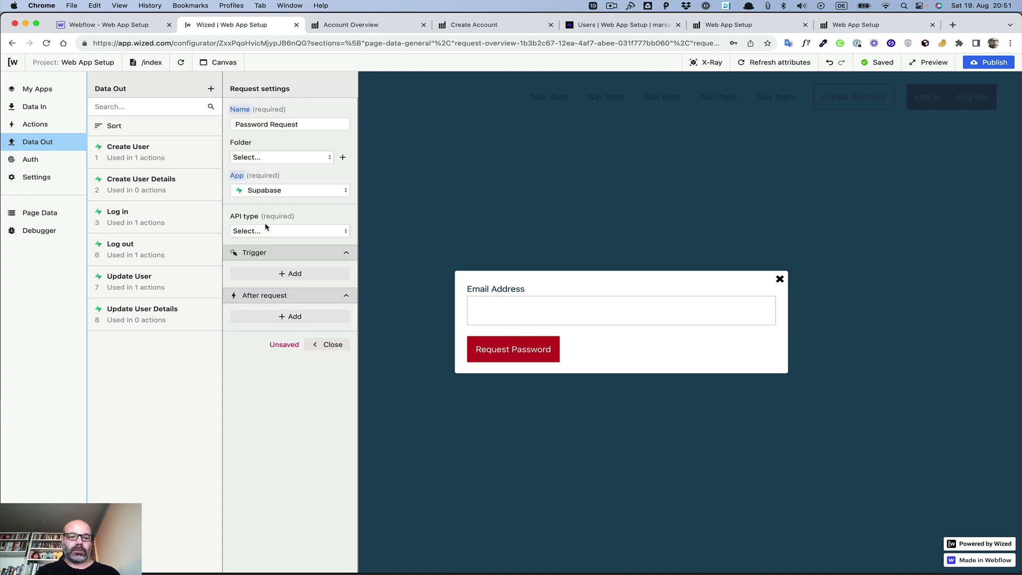
pyautogui.click(267, 232)
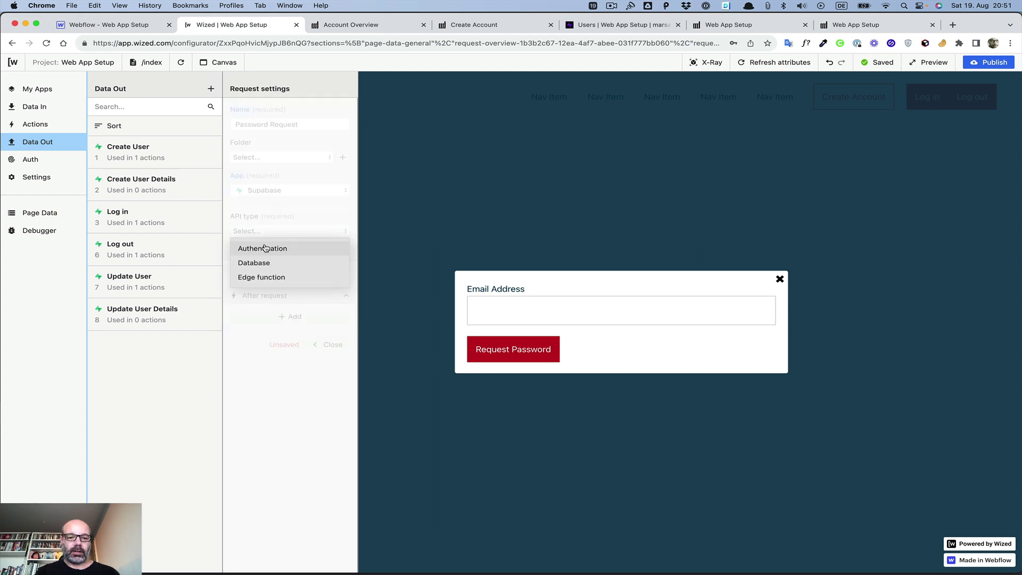
pyautogui.click(265, 248)
pyautogui.click(265, 290)
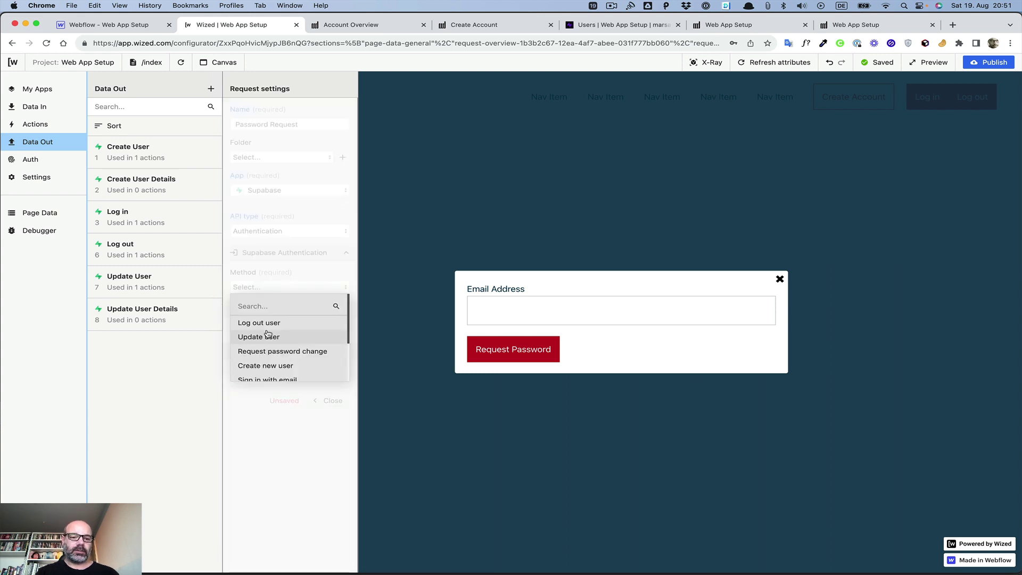
pyautogui.scroll(-3, 268, 335)
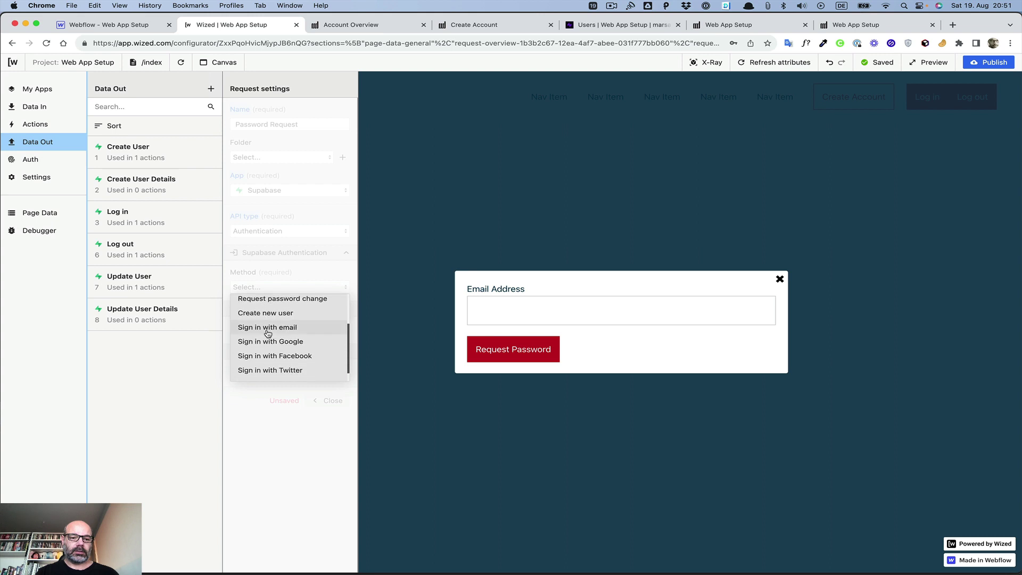
pyautogui.scroll(3, 268, 334)
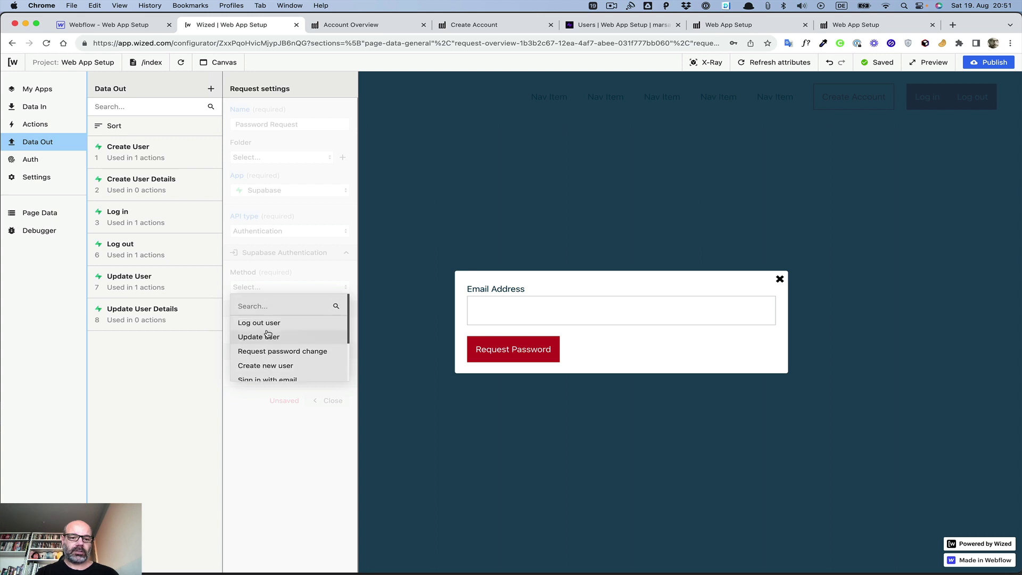
pyautogui.scroll(-2, 266, 351)
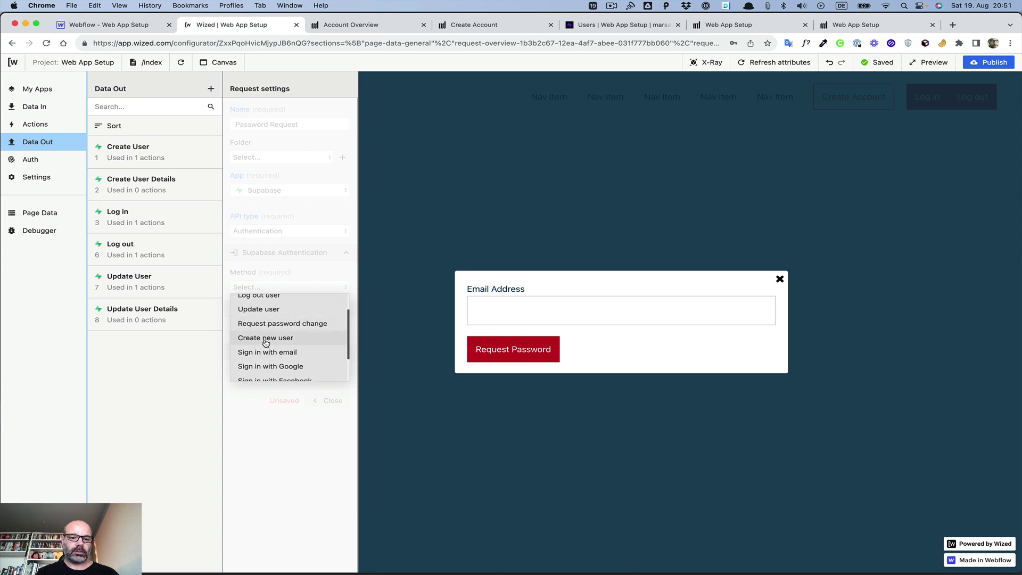
pyautogui.scroll(-2, 259, 356)
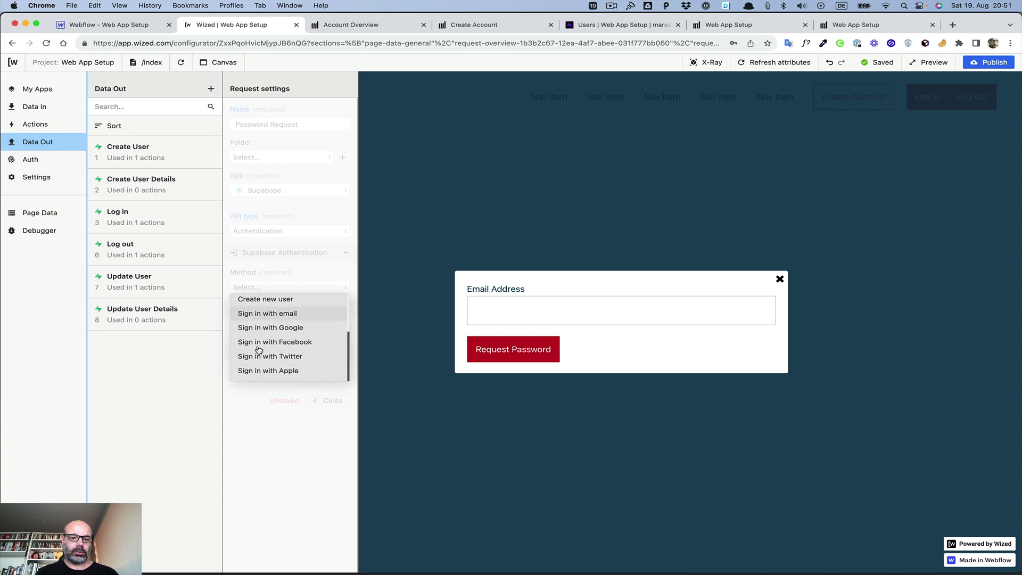
pyautogui.scroll(4, 263, 375)
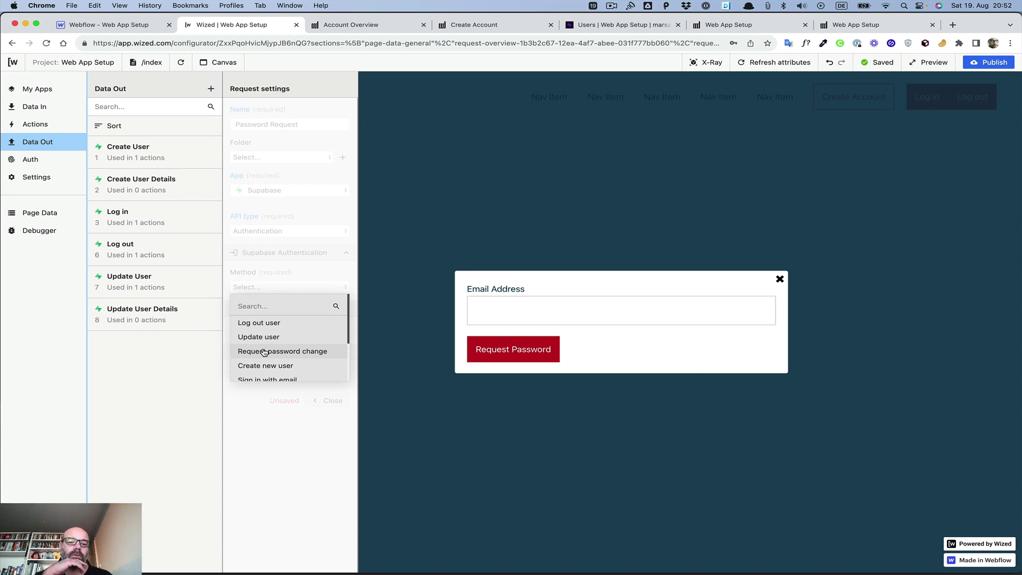
pyautogui.click(264, 351)
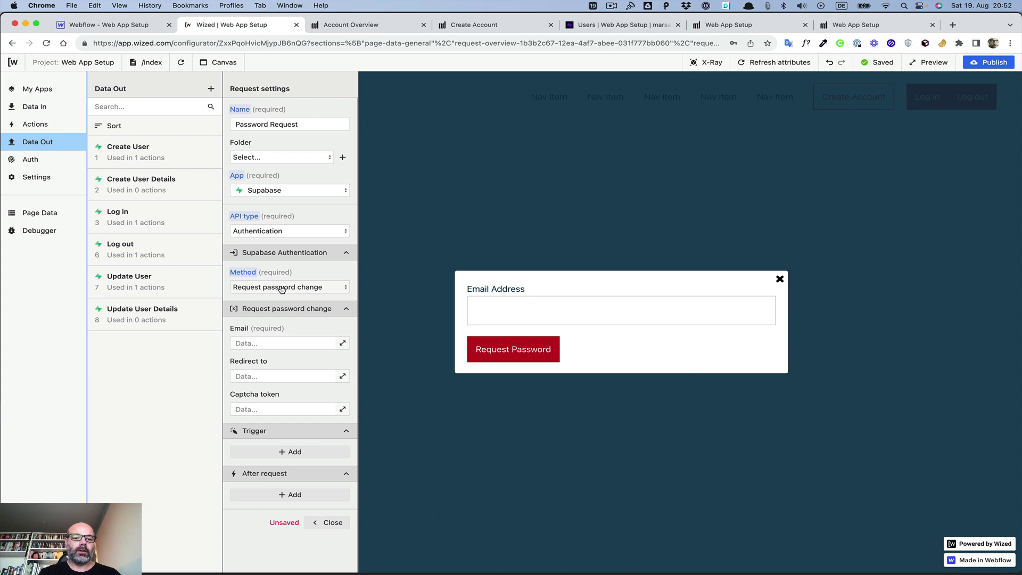
# Step: Bind the request's Email value to {{i.loginEmail}}
pyautogui.click(343, 344)
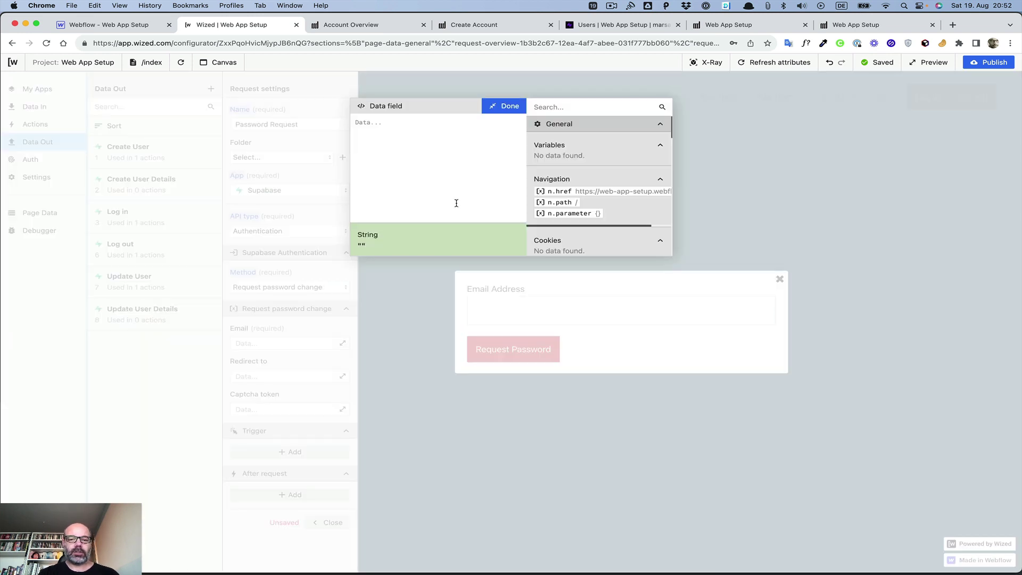
pyautogui.scroll(-5, 577, 233)
pyautogui.scroll(3, 577, 233)
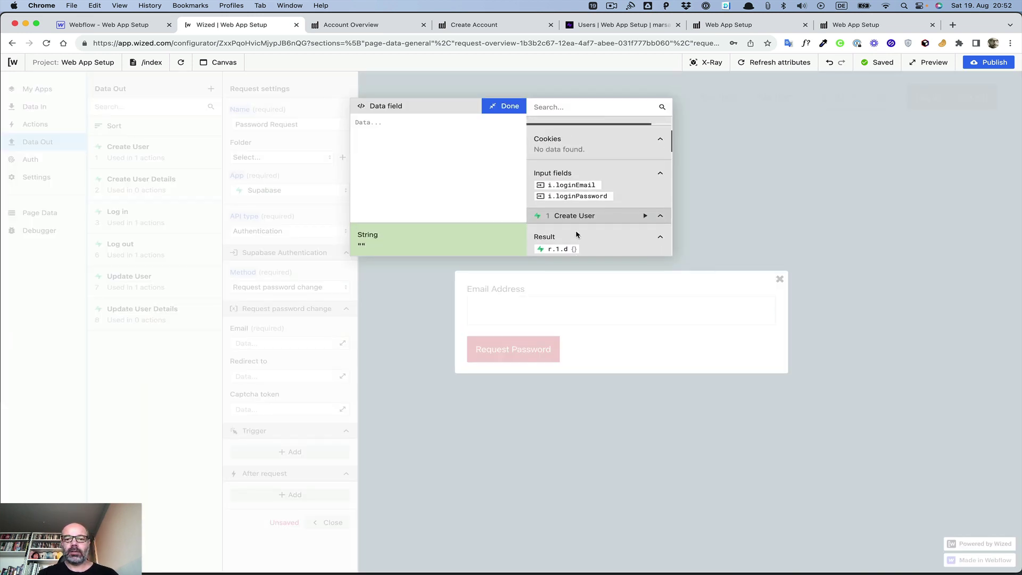
pyautogui.click(569, 186)
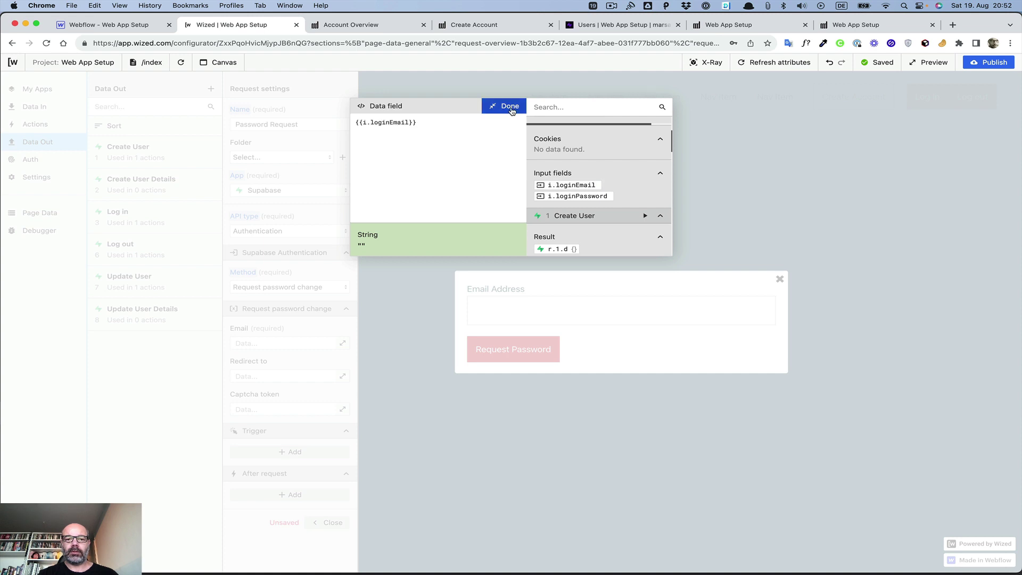
pyautogui.click(510, 107)
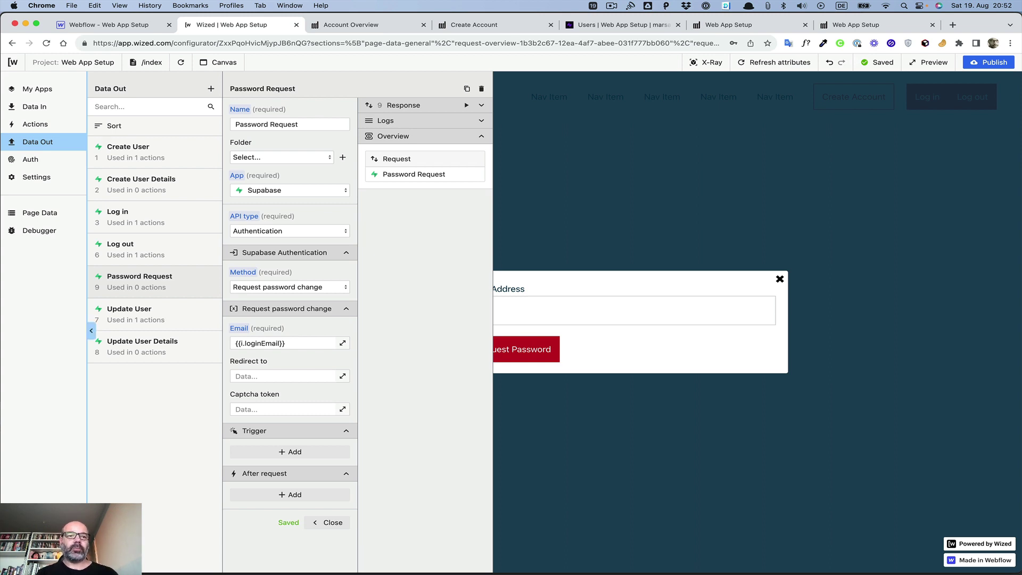
# Step: In Webflow's Pages panel, duplicate the Home page and start naming the copy
pyautogui.click(147, 27)
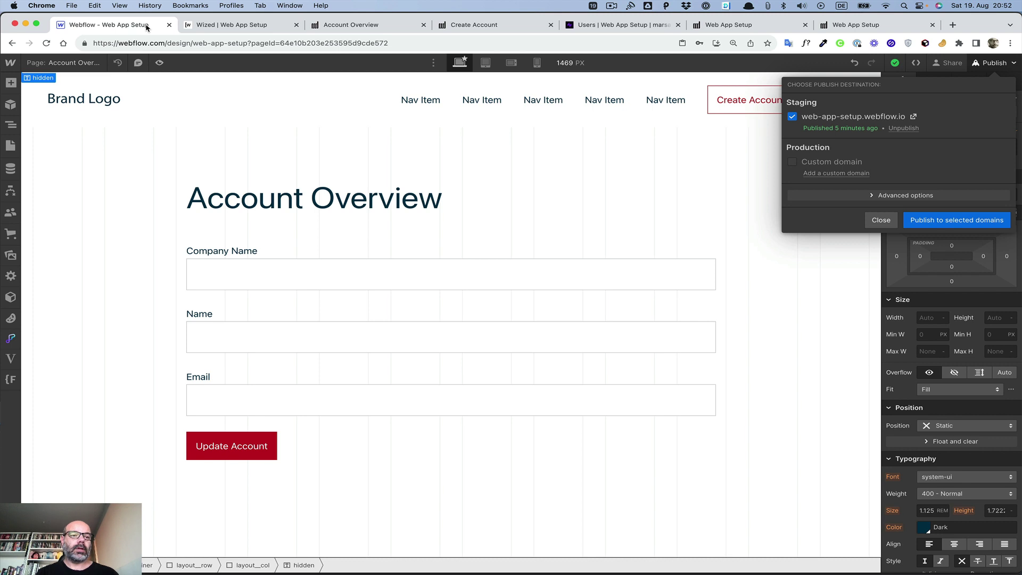
pyautogui.click(68, 67)
pyautogui.click(68, 63)
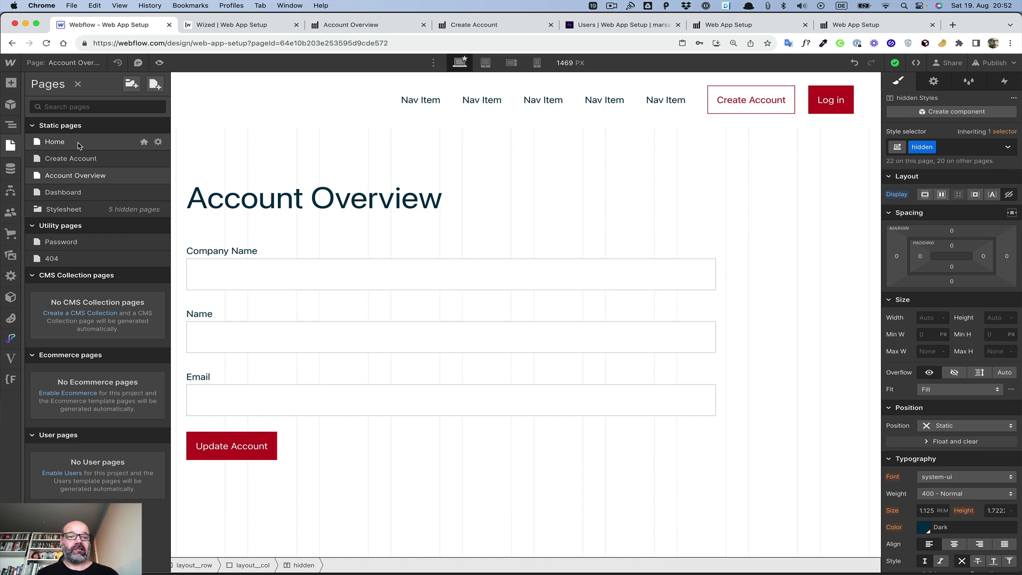
pyautogui.click(158, 142)
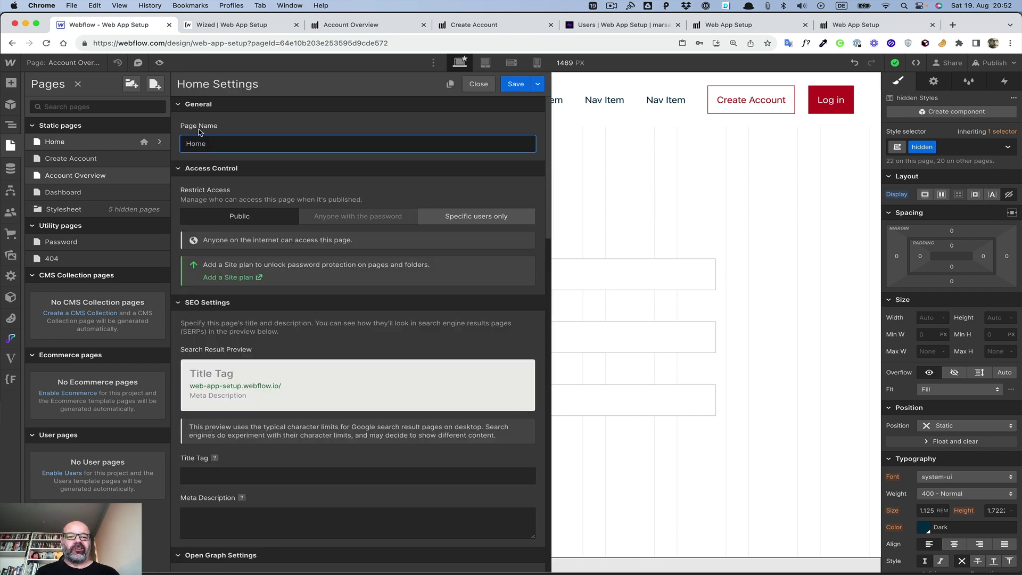
pyautogui.click(450, 85)
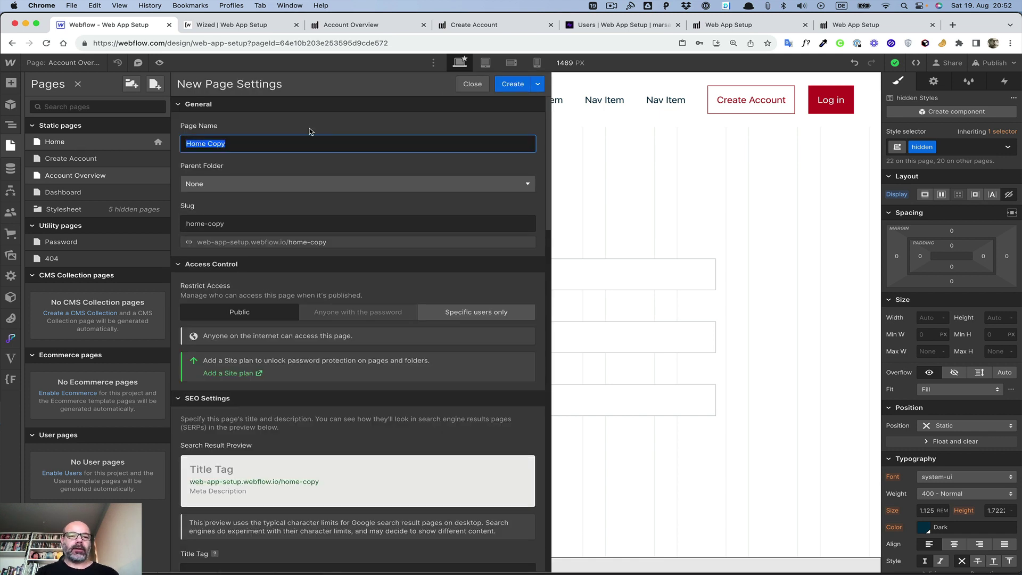
pyautogui.write('Pass')
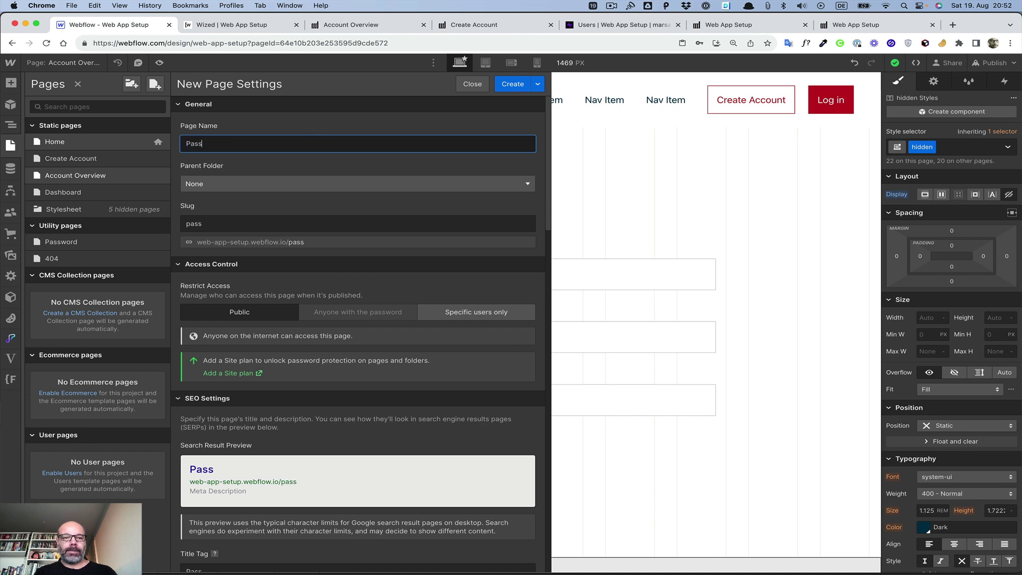
pyautogui.write('wrod')
pyautogui.press('BackSpace')
pyautogui.press('BackSpace')
pyautogui.press('BackSpace')
pyautogui.write('o')
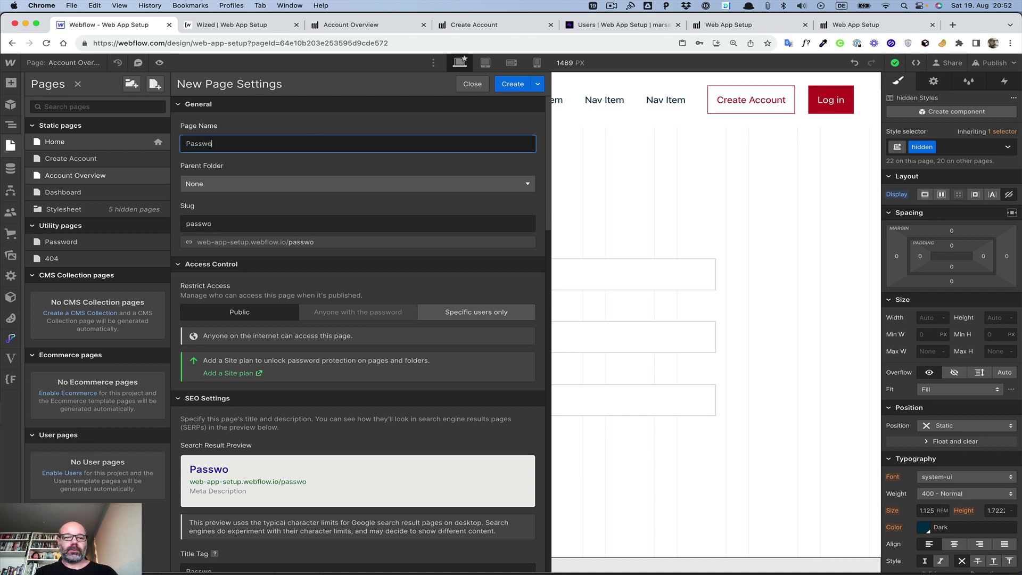
pyautogui.write('rd Req')
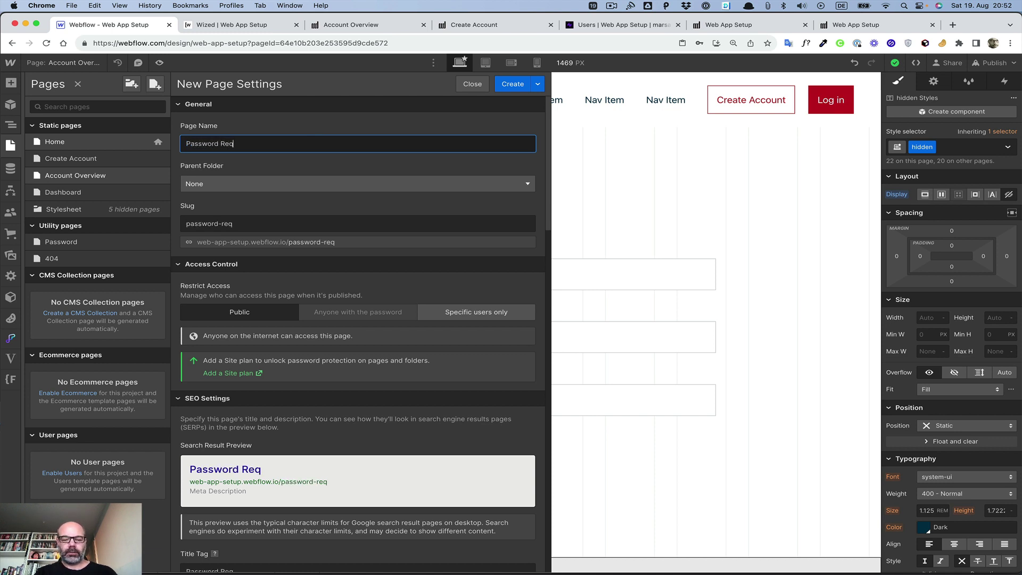
pyautogui.press('BackSpace')
pyautogui.press('BackSpace')
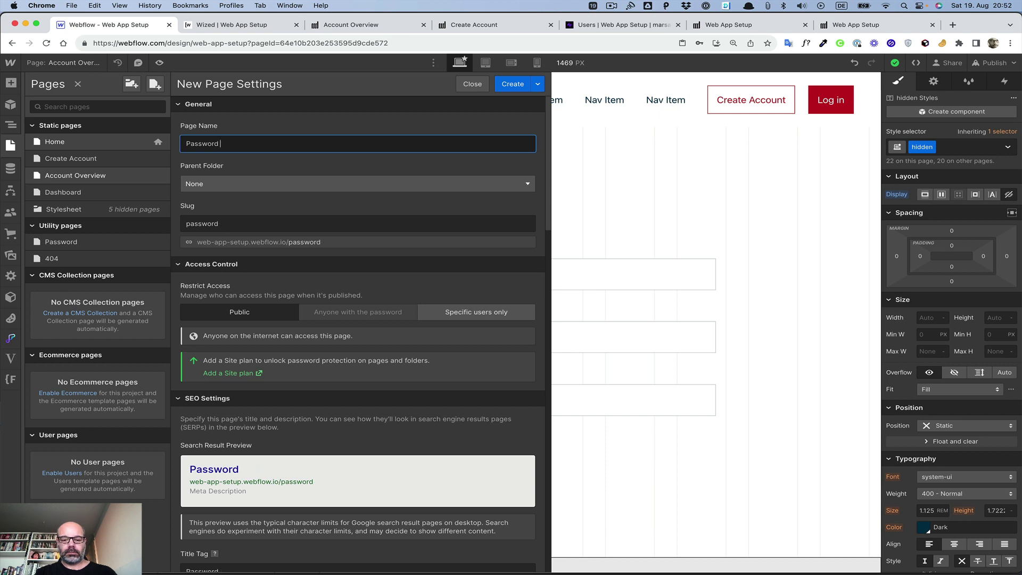
pyautogui.write('Change')
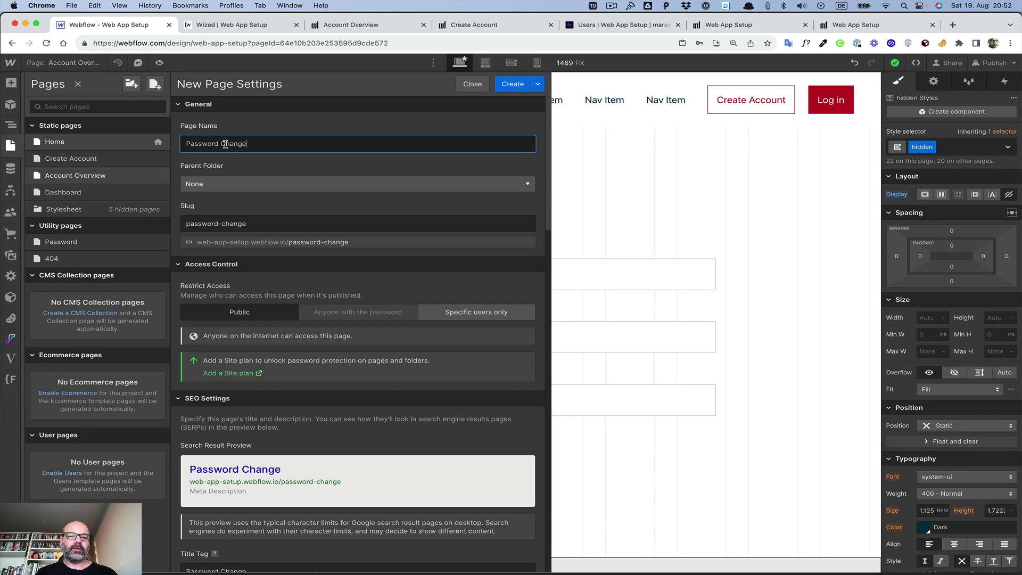
# Step: Name the duplicate 'Change Password', then discard this unsaved copy
pyautogui.tripleClick(238, 144)
pyautogui.write('change Password')
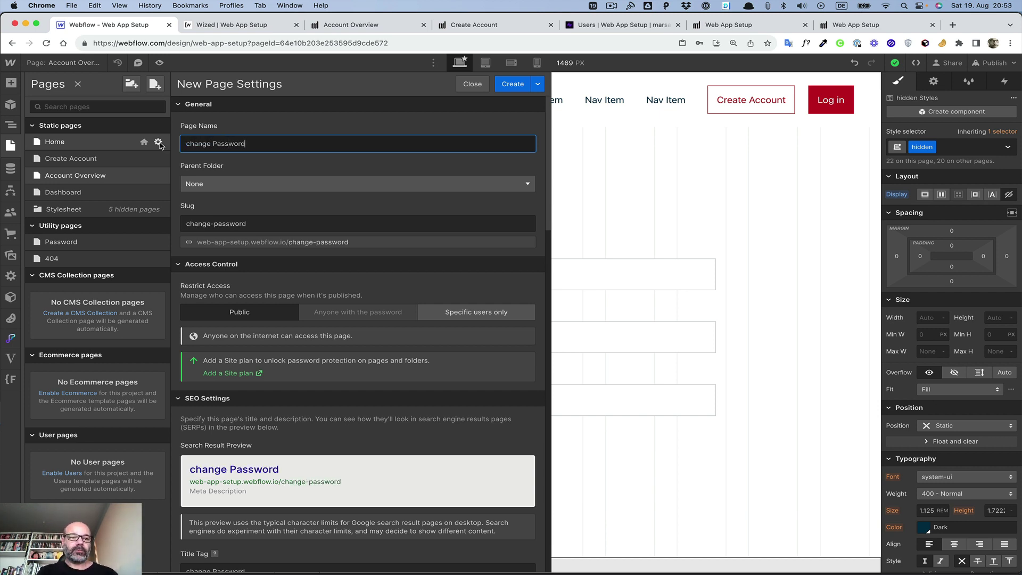
pyautogui.click(190, 143)
pyautogui.press('BackSpace')
pyautogui.write('C')
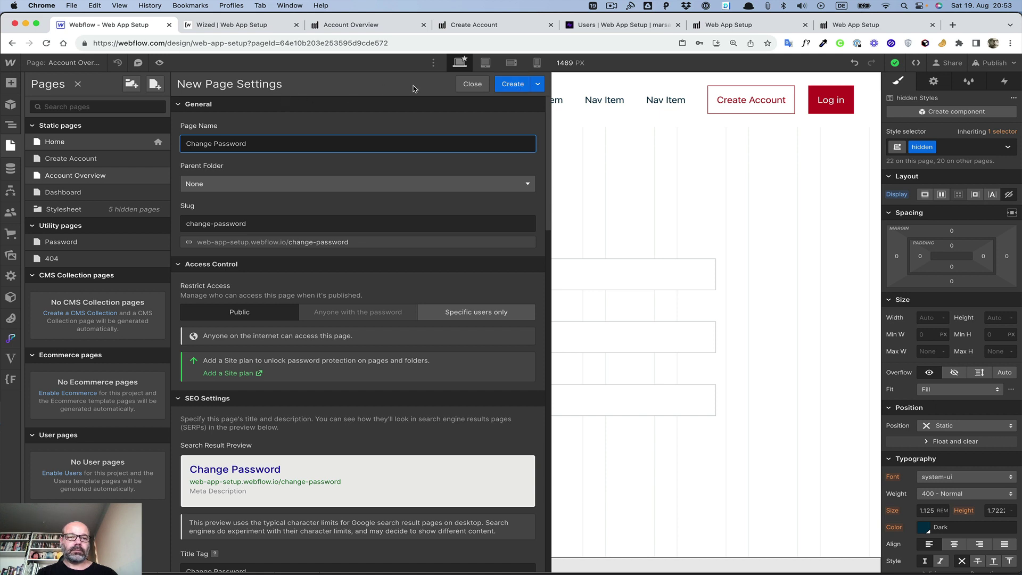
pyautogui.click(475, 87)
pyautogui.click(410, 343)
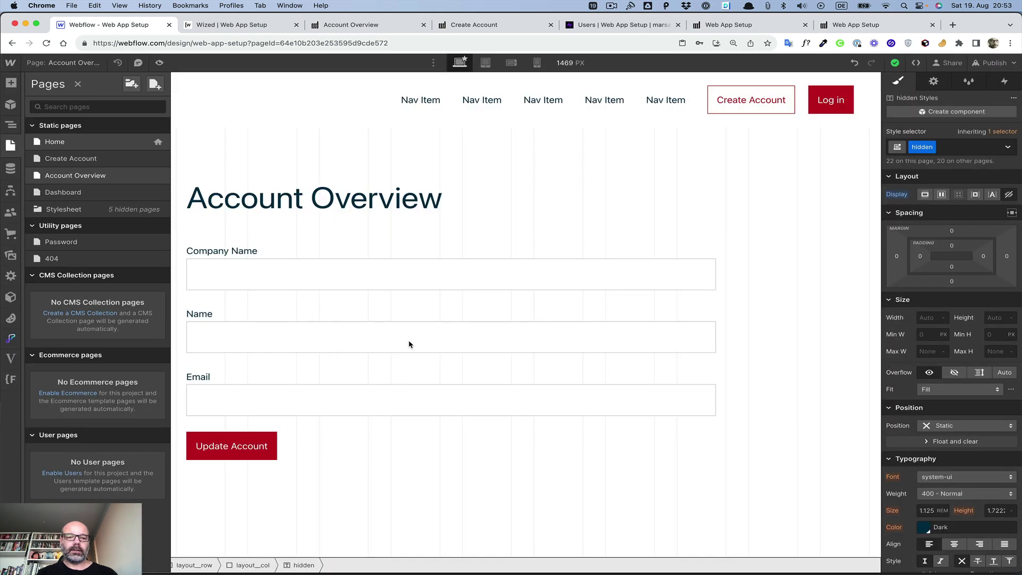
# Step: Duplicate Home again, name it 'Change Password' and create the page
pyautogui.click(161, 143)
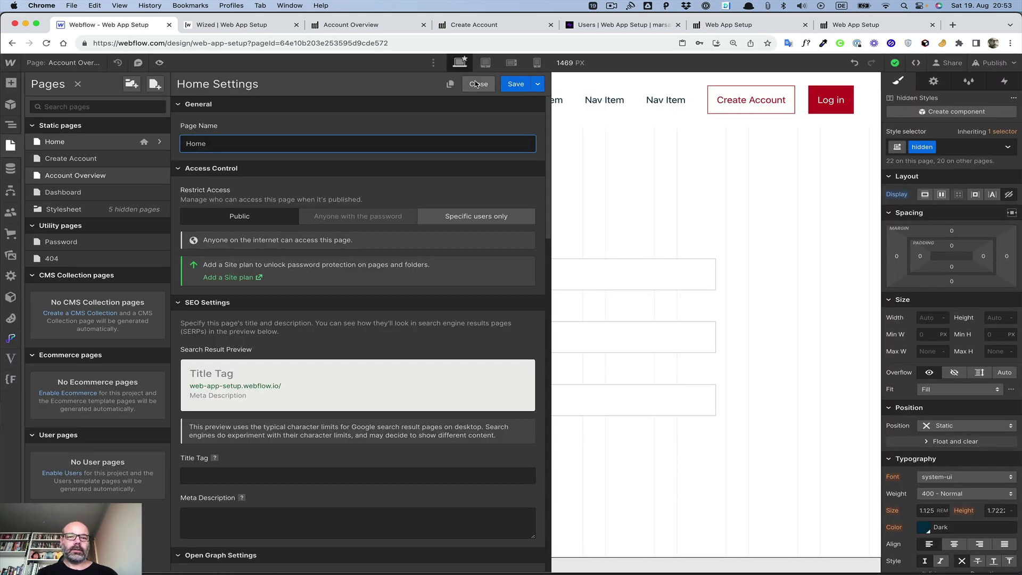
pyautogui.click(451, 85)
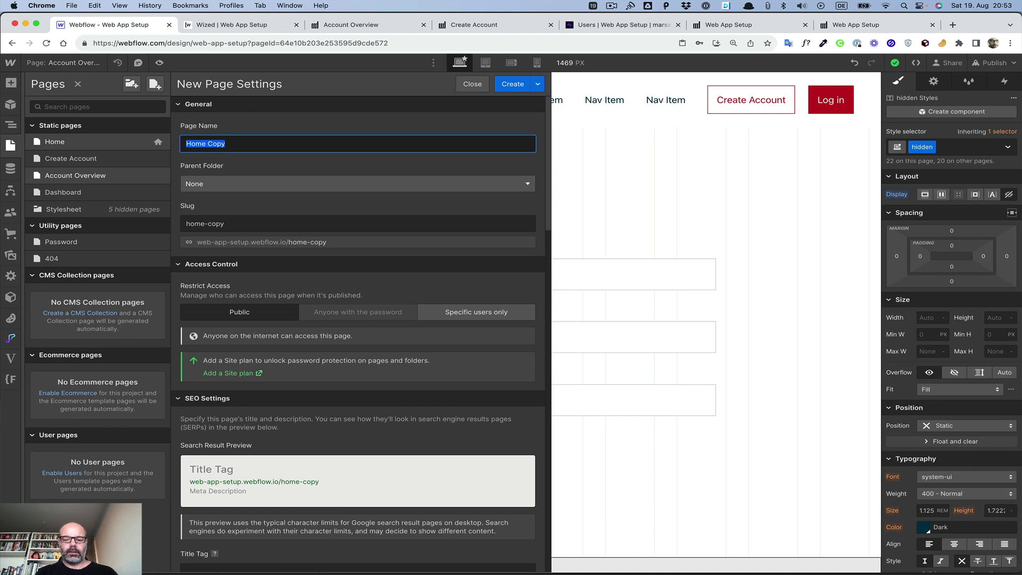
pyautogui.write('Passwrod')
pyautogui.press('super+a')
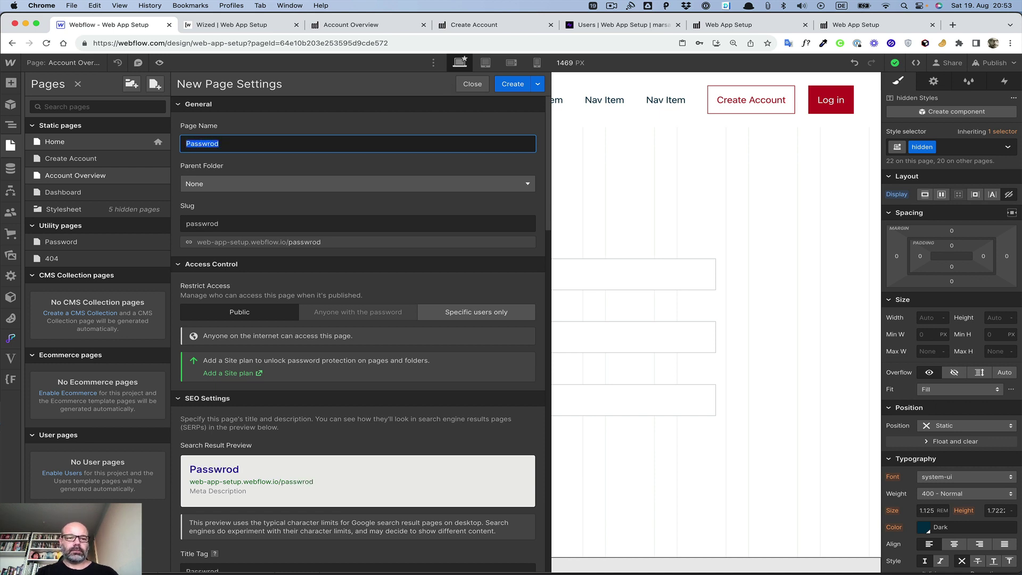
pyautogui.write('Change Pass')
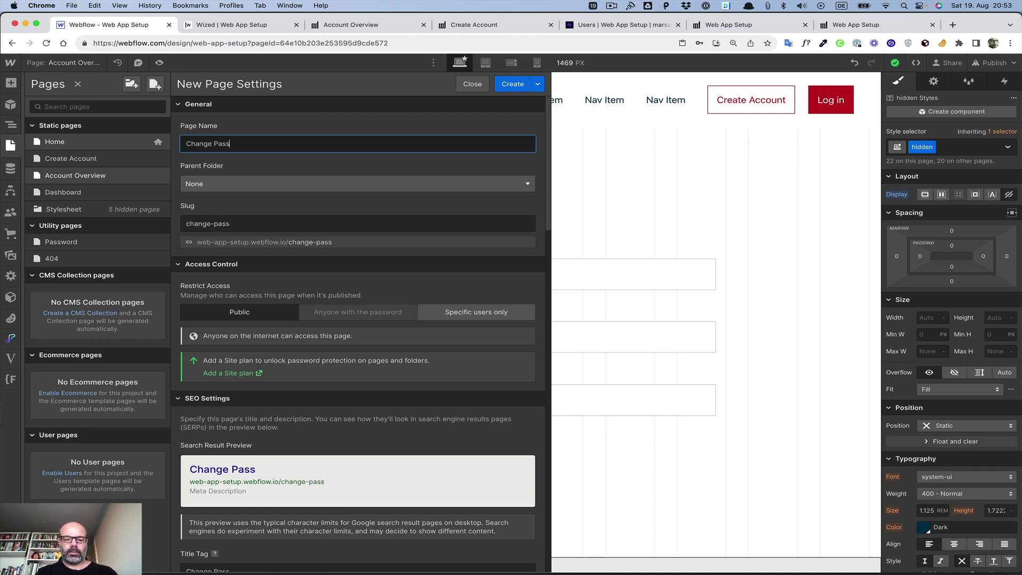
pyautogui.write('word')
pyautogui.click(394, 164)
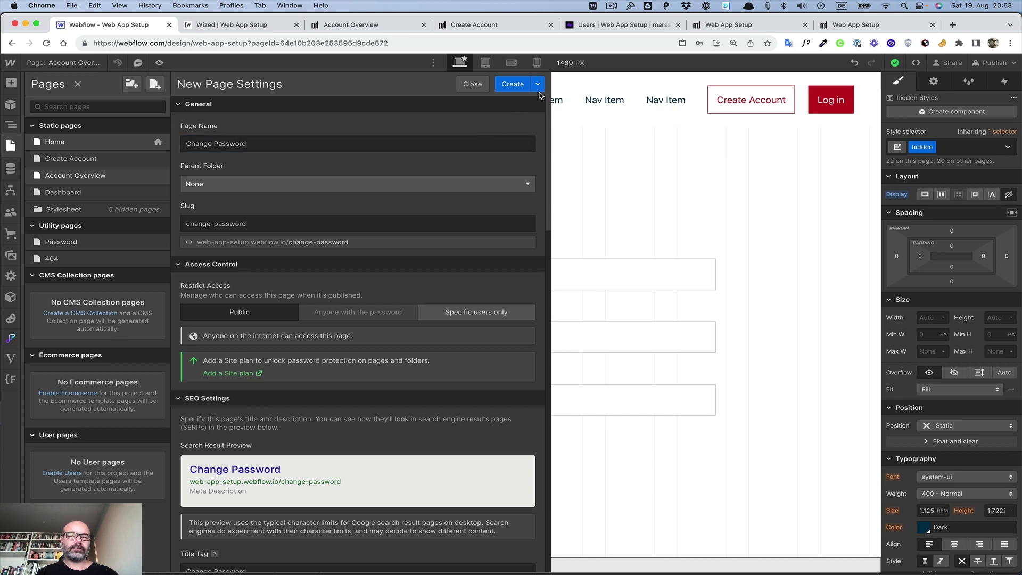
pyautogui.click(513, 84)
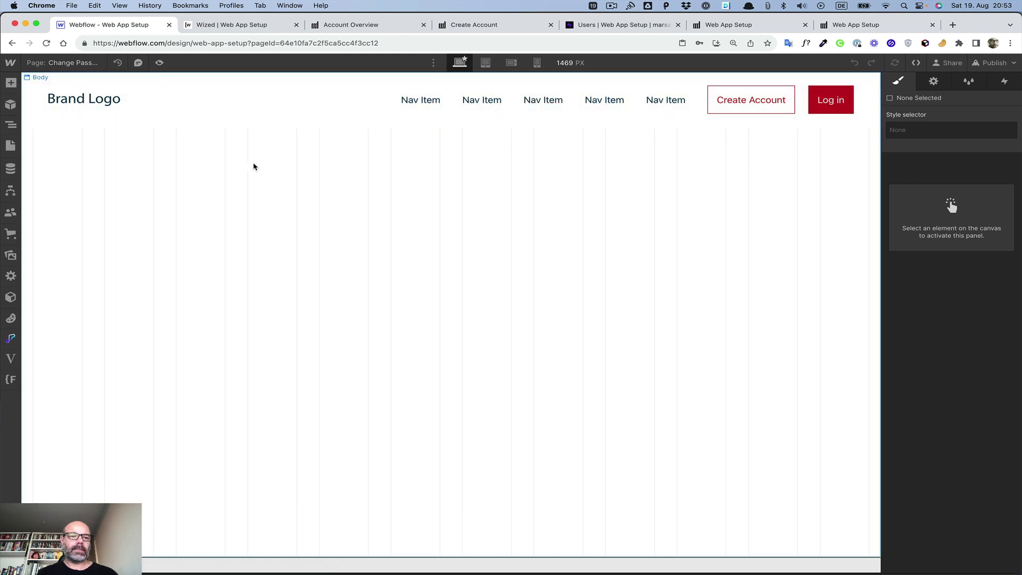
# Step: Check the Create Account page's form structure, then open the Change Password page
pyautogui.click(340, 121)
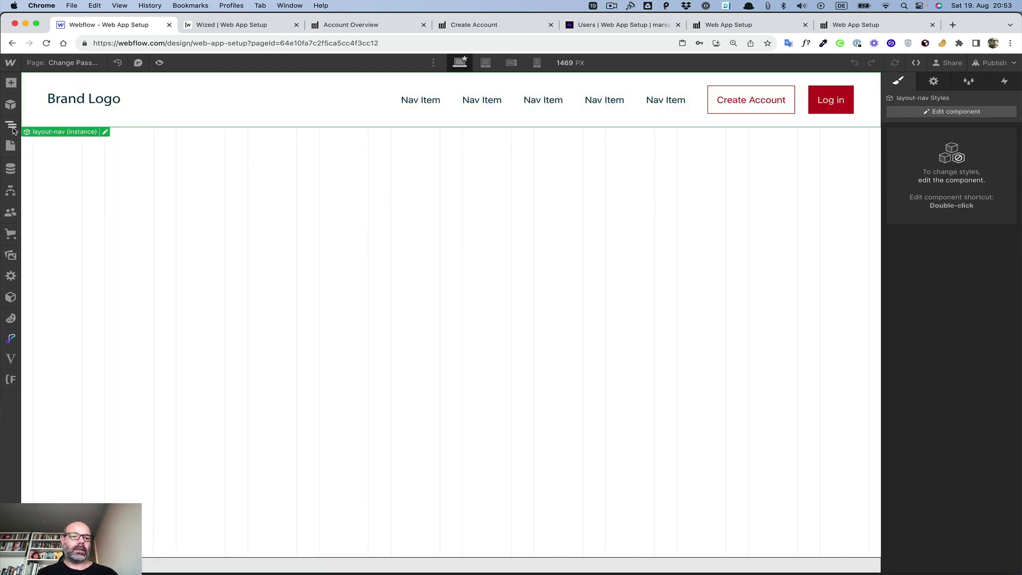
pyautogui.click(12, 128)
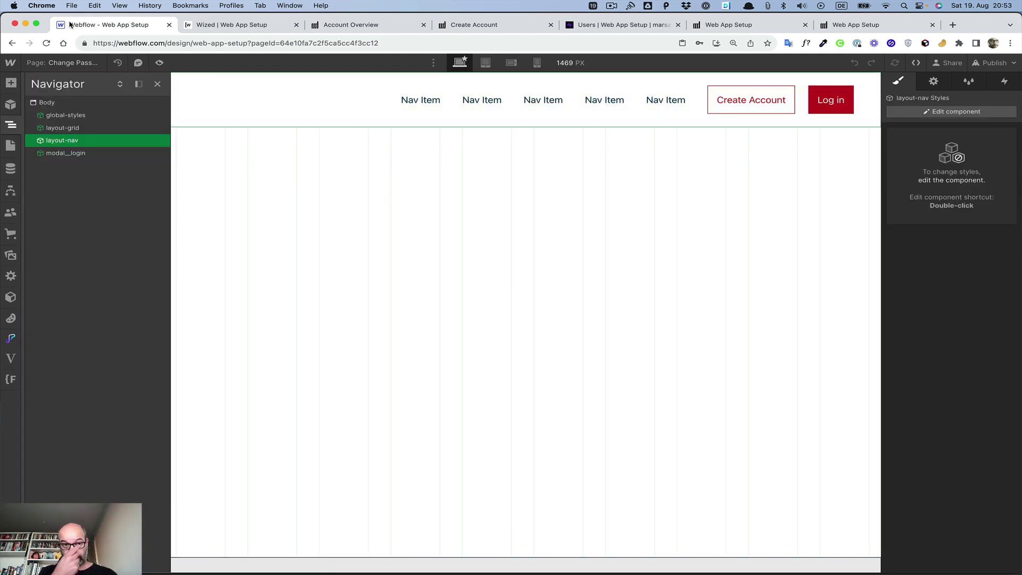
pyautogui.click(66, 65)
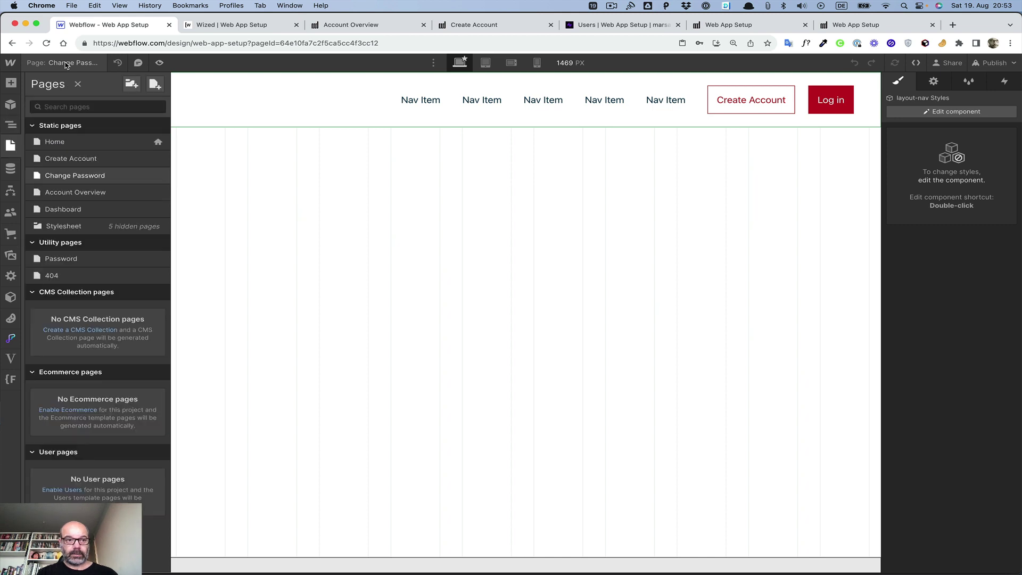
pyautogui.click(71, 158)
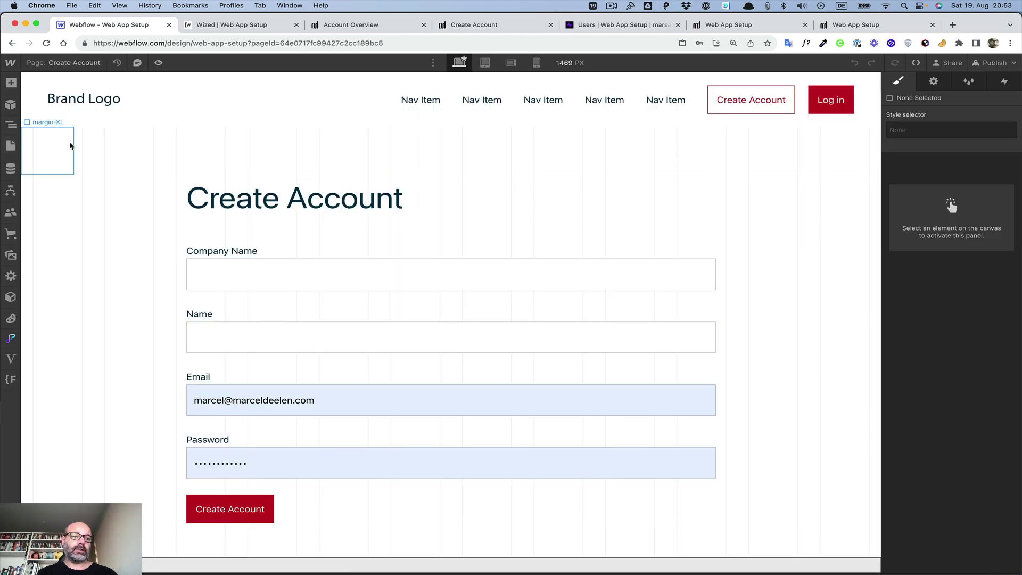
pyautogui.click(98, 146)
pyautogui.click(11, 125)
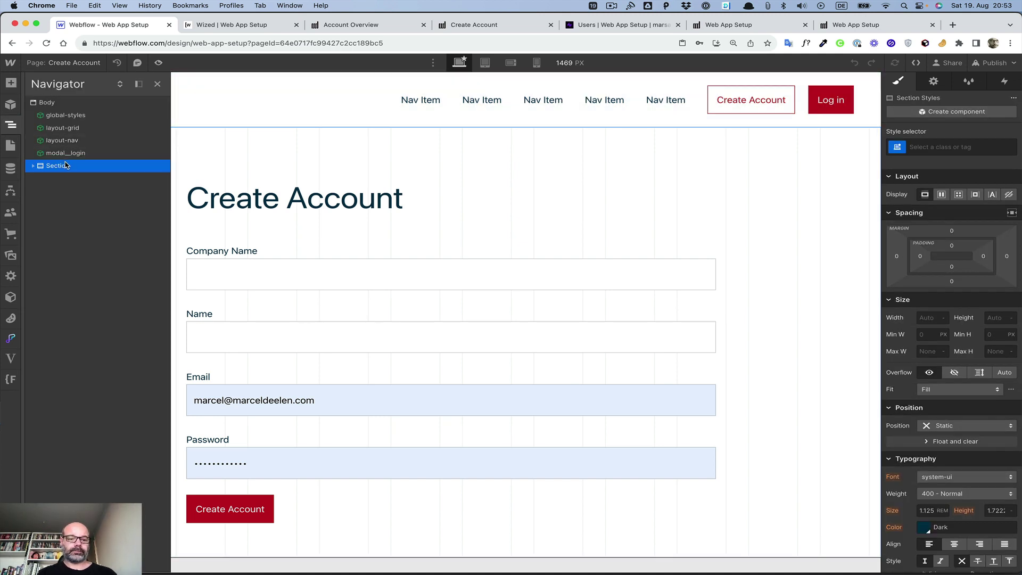
pyautogui.click(66, 62)
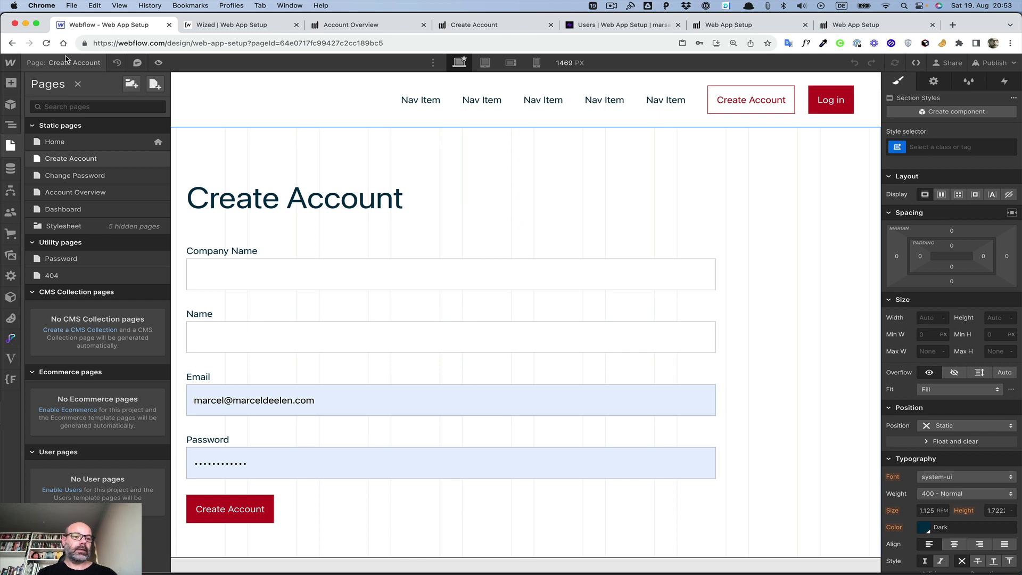
pyautogui.click(79, 175)
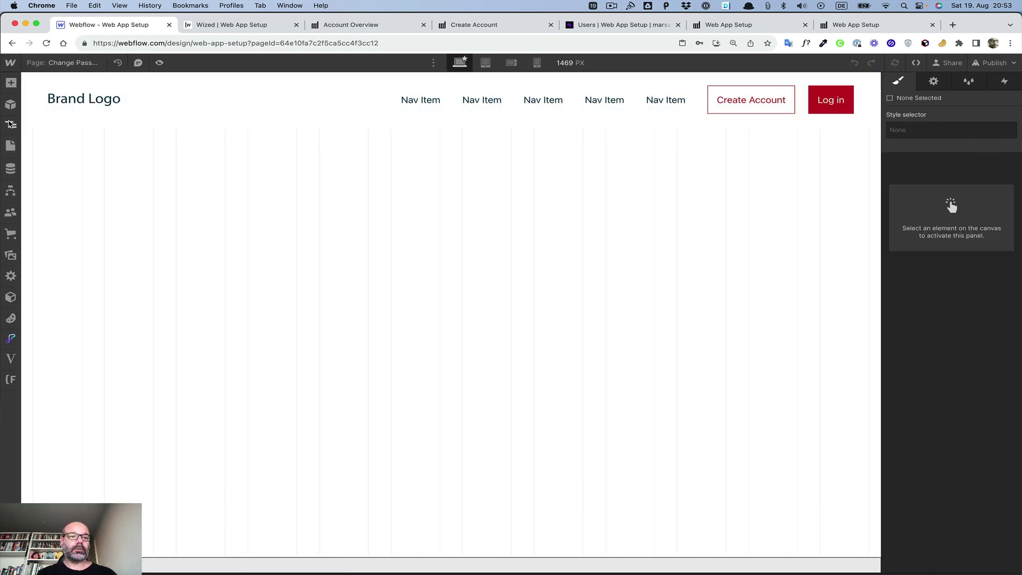
# Step: Change the copied form's heading to 'Change Password'
pyautogui.click(9, 123)
pyautogui.click(47, 104)
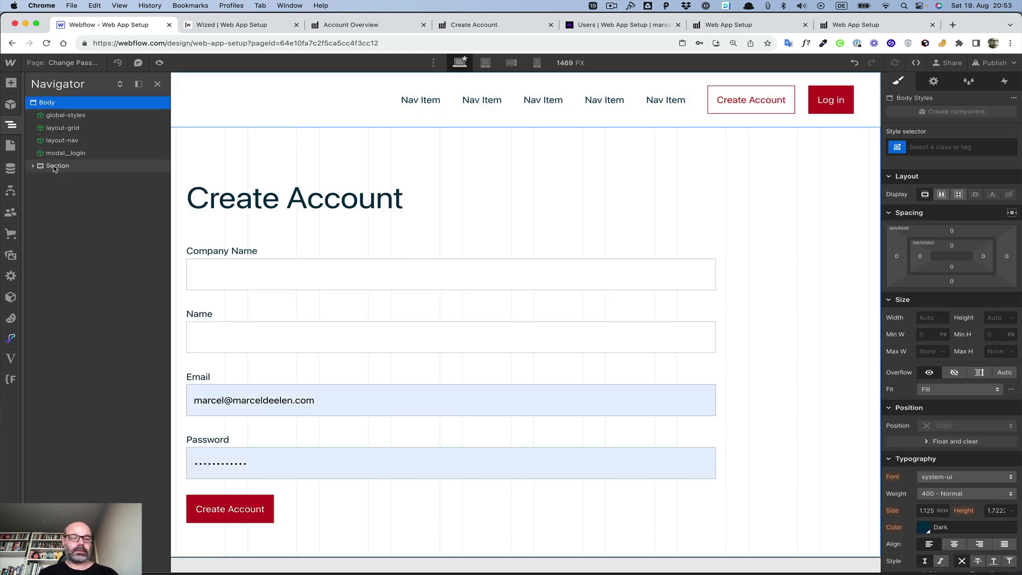
pyautogui.click(53, 166)
pyautogui.doubleClick(222, 204)
pyautogui.write('Cahn')
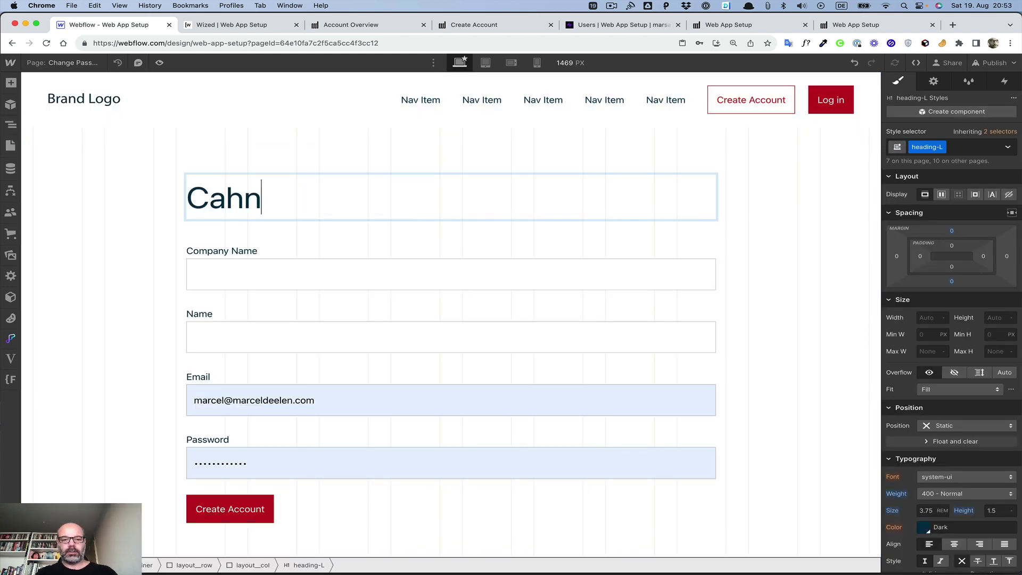
pyautogui.write('ge Password')
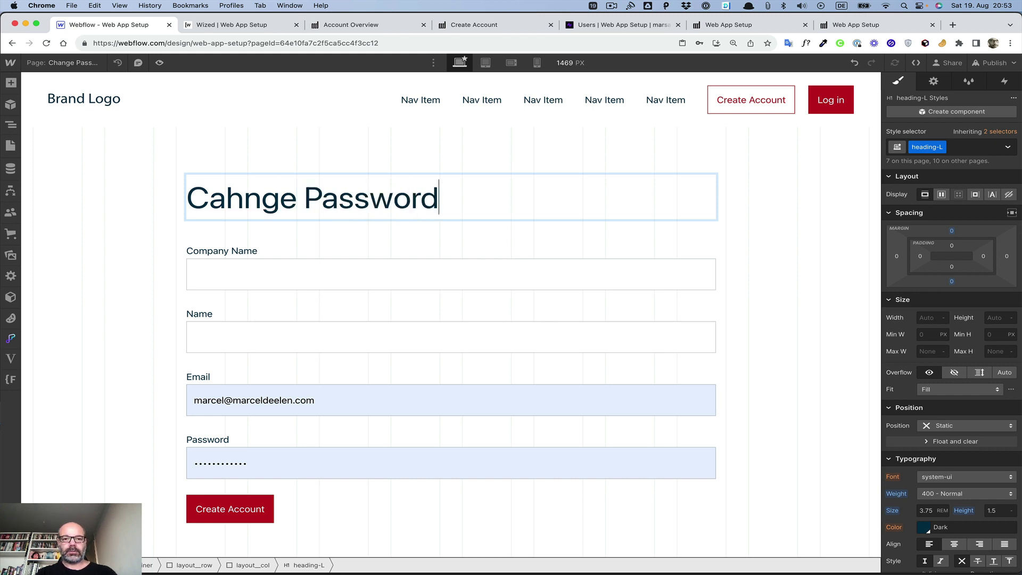
pyautogui.click(246, 198)
pyautogui.press('BackSpace')
pyautogui.press('Left')
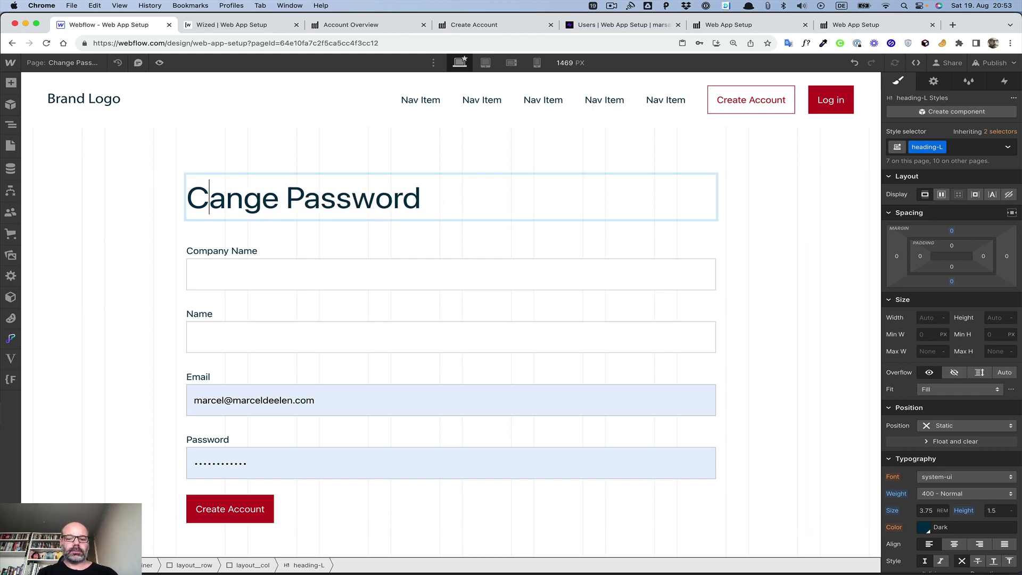
pyautogui.write('h')
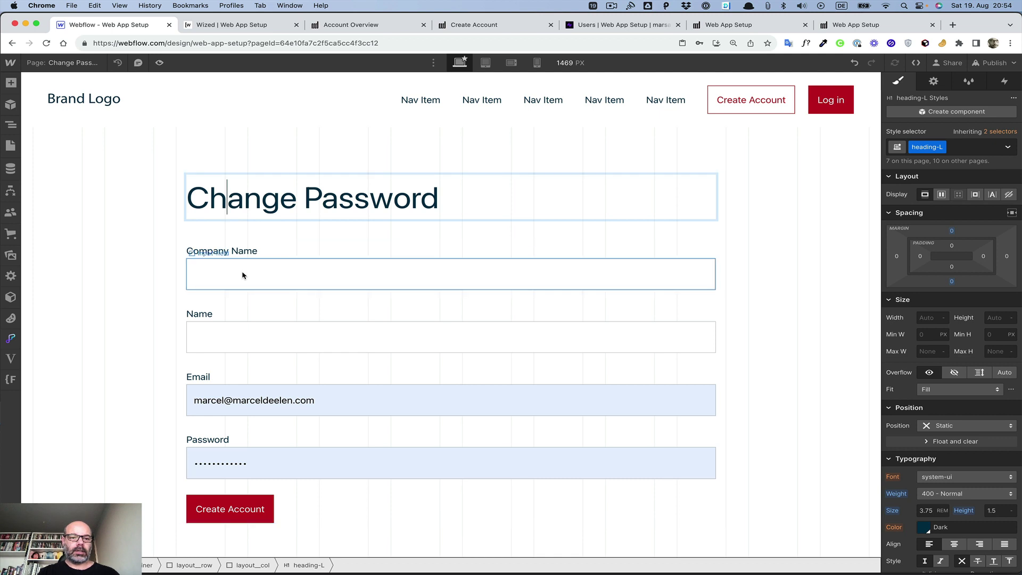
# Step: Remove the Company Name and Name labels and inputs from the form
pyautogui.doubleClick(237, 251)
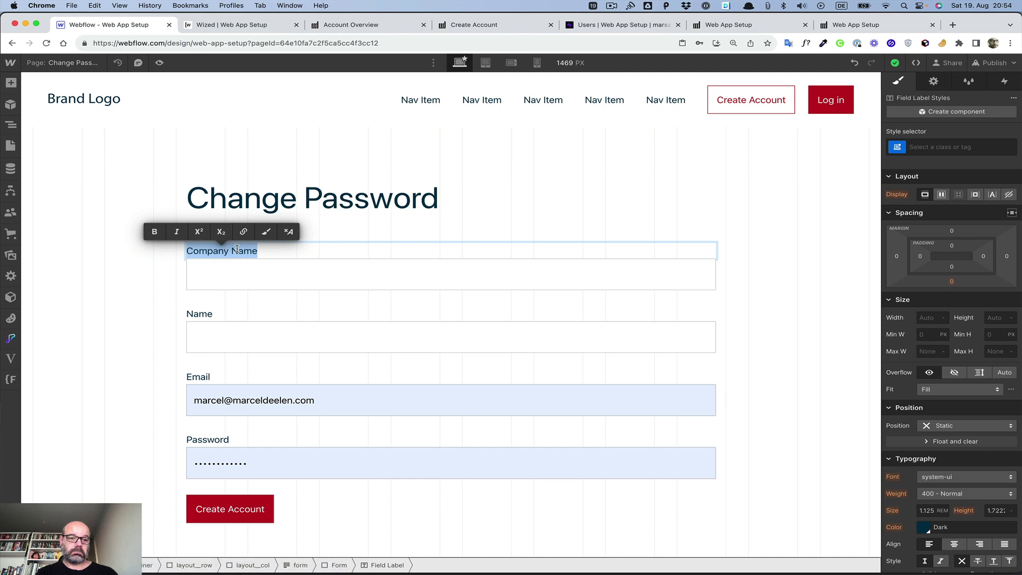
pyautogui.click(264, 251)
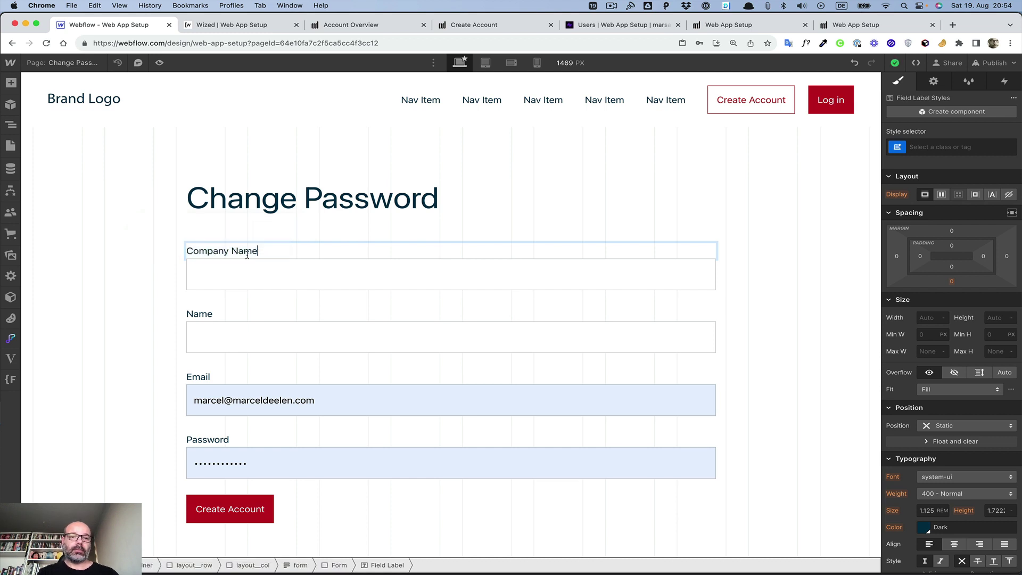
pyautogui.press('Escape')
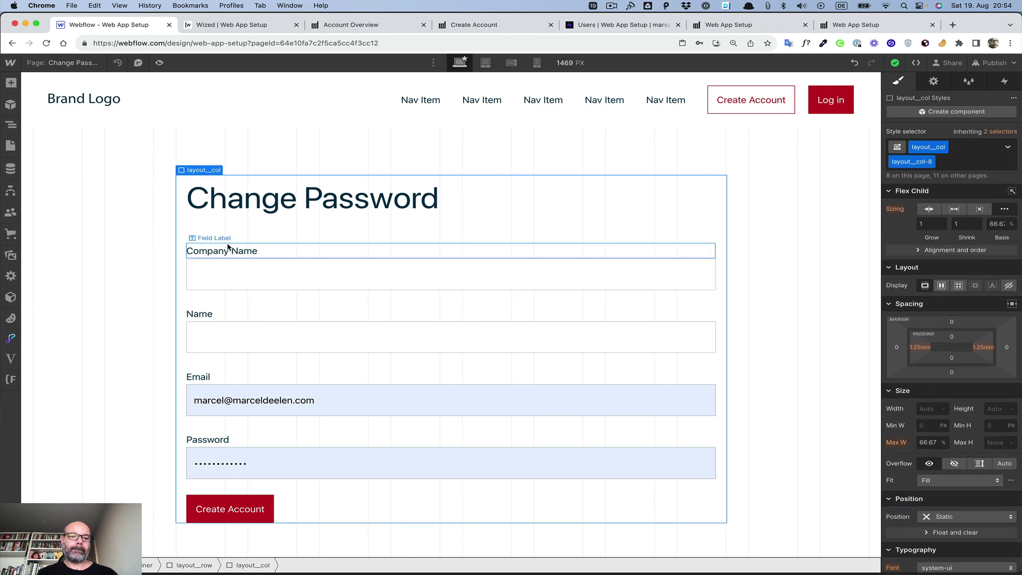
pyautogui.press('Delete')
pyautogui.press('Delete')
pyautogui.press('Delete')
pyautogui.press('Delete')
pyautogui.press('Delete')
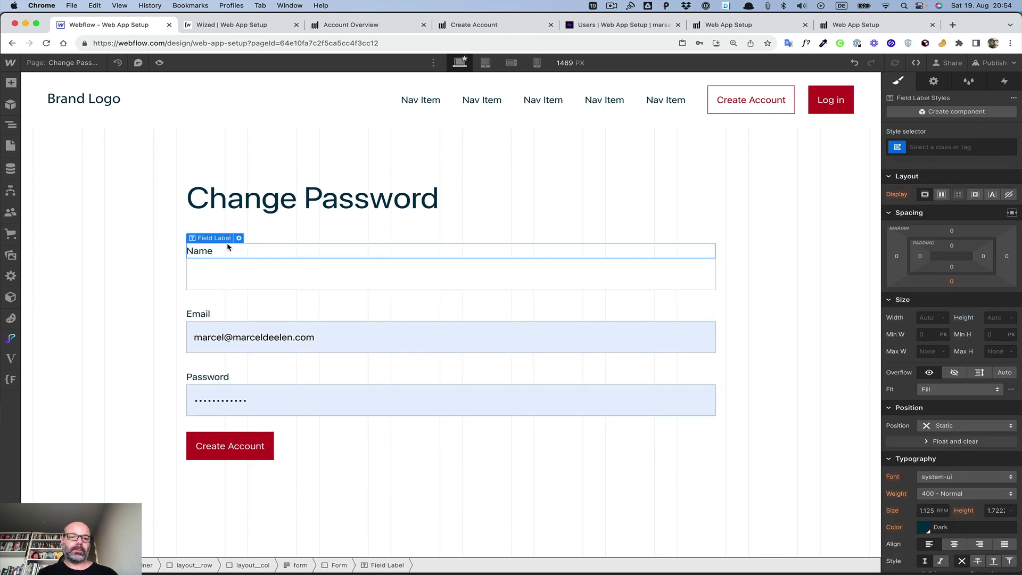
pyautogui.press('Delete')
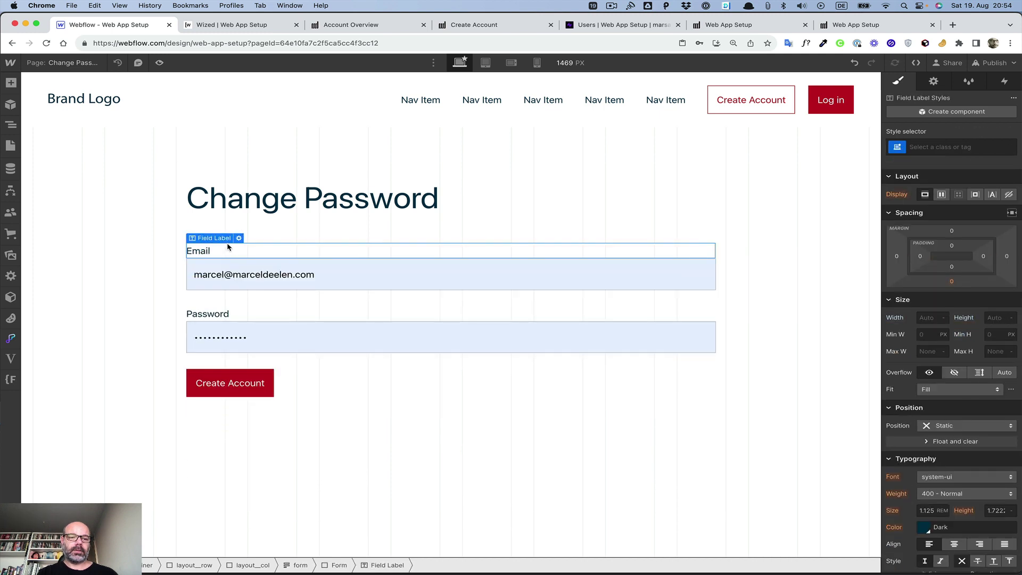
# Step: Relabel the form's submit button 'Change Password'
pyautogui.click(222, 381)
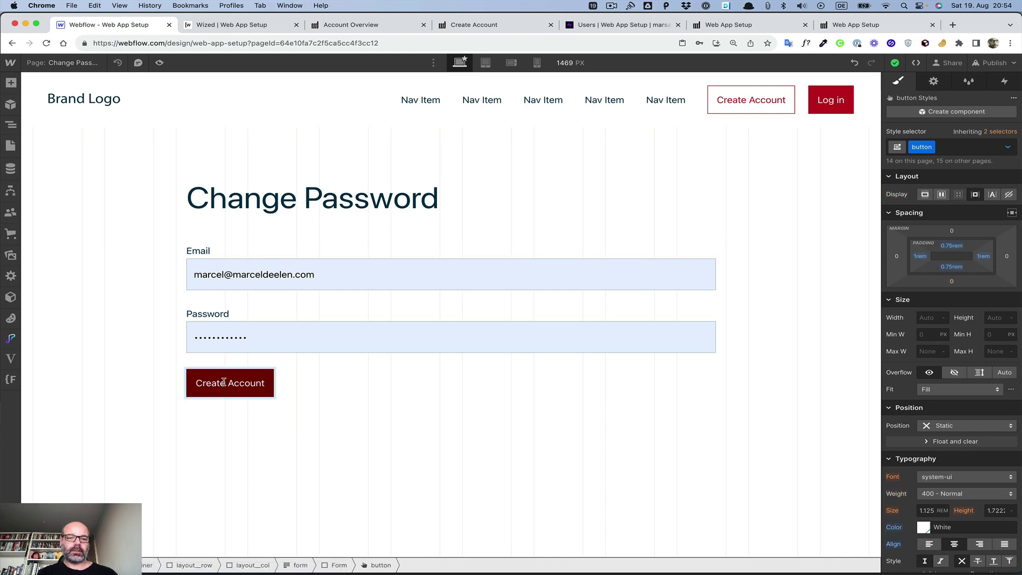
pyautogui.doubleClick(224, 381)
pyautogui.press('BackSpace')
pyautogui.write('Chan')
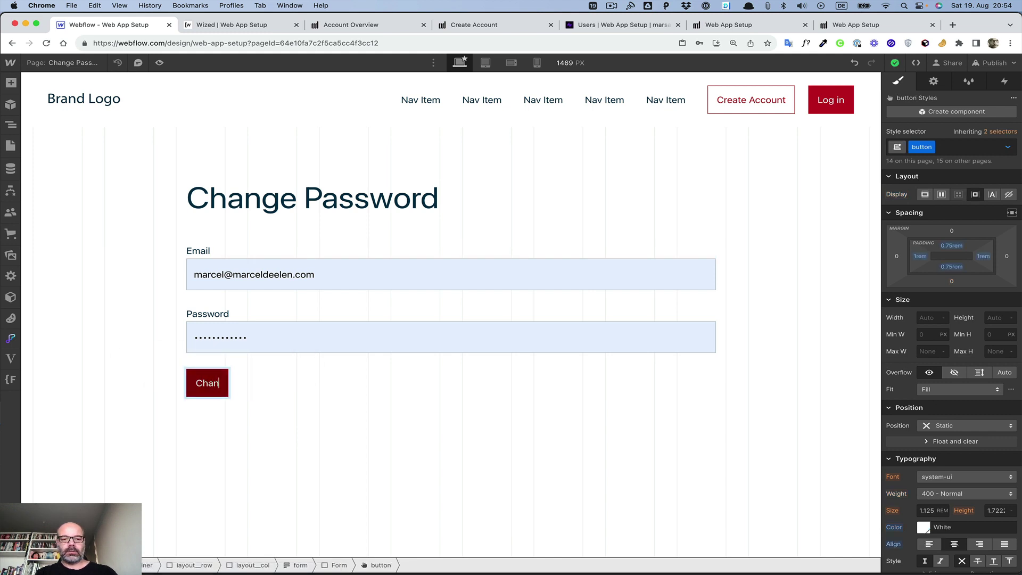
pyautogui.write('ge Passwor')
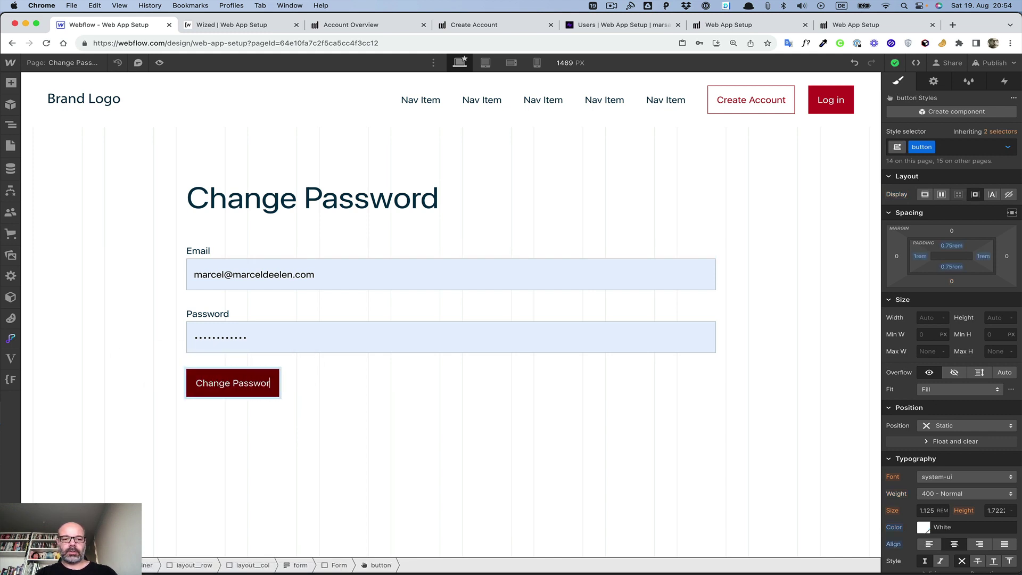
pyautogui.write('d')
pyautogui.click(202, 418)
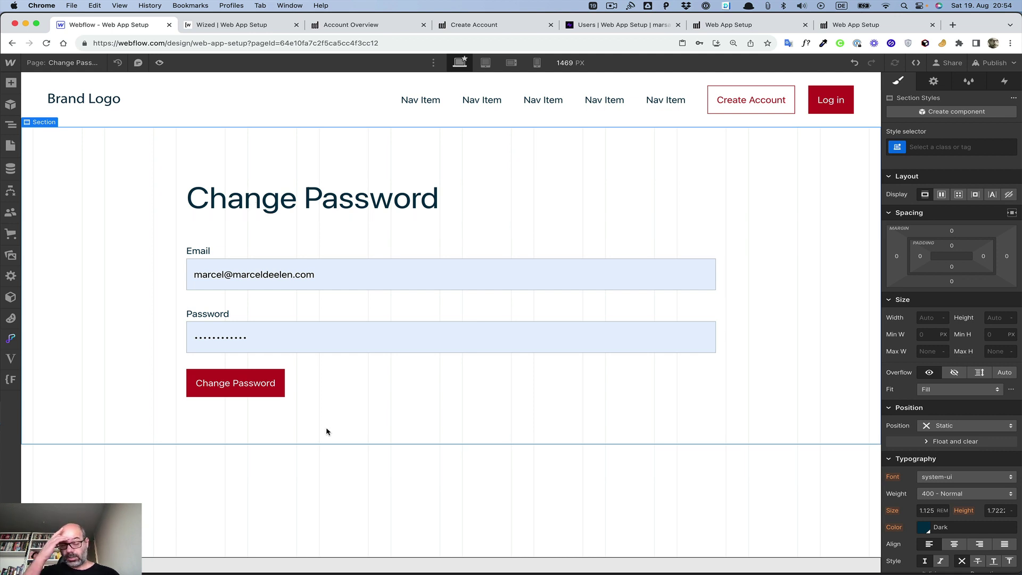
# Step: Change the button's wized attribute value from createAccount to changePasswordButton
pyautogui.click(274, 384)
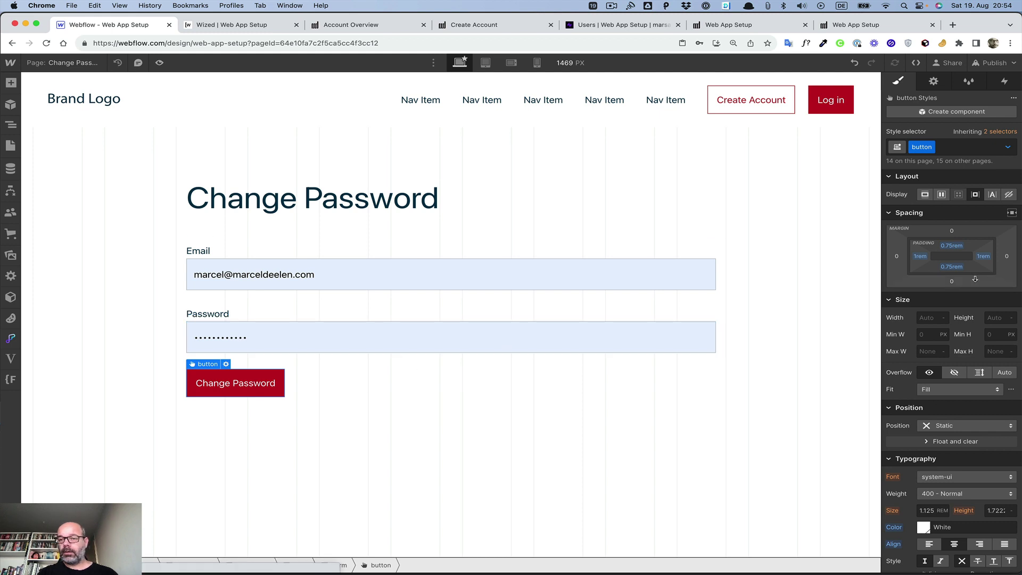
pyautogui.scroll(-10, 974, 278)
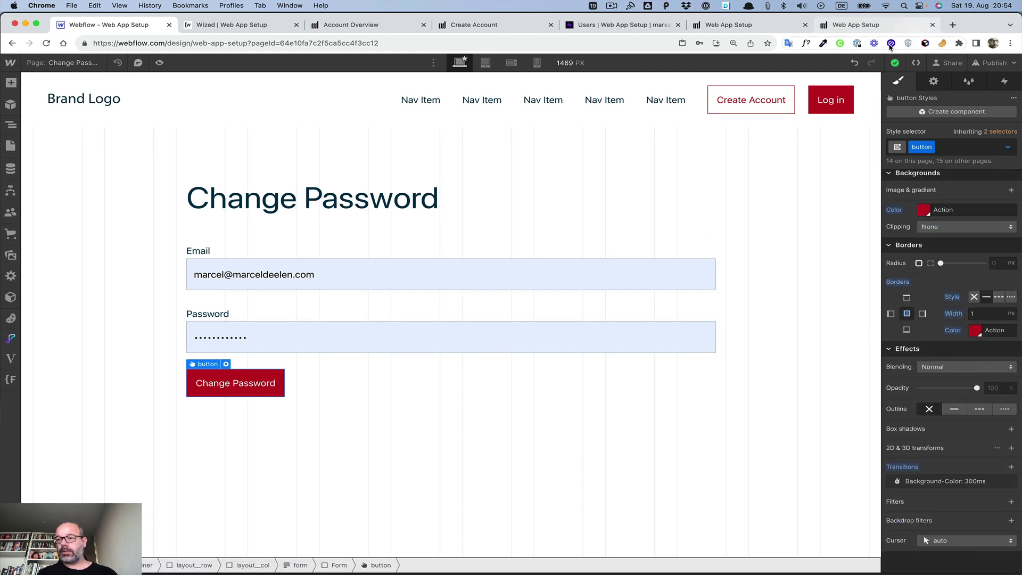
pyautogui.click(934, 81)
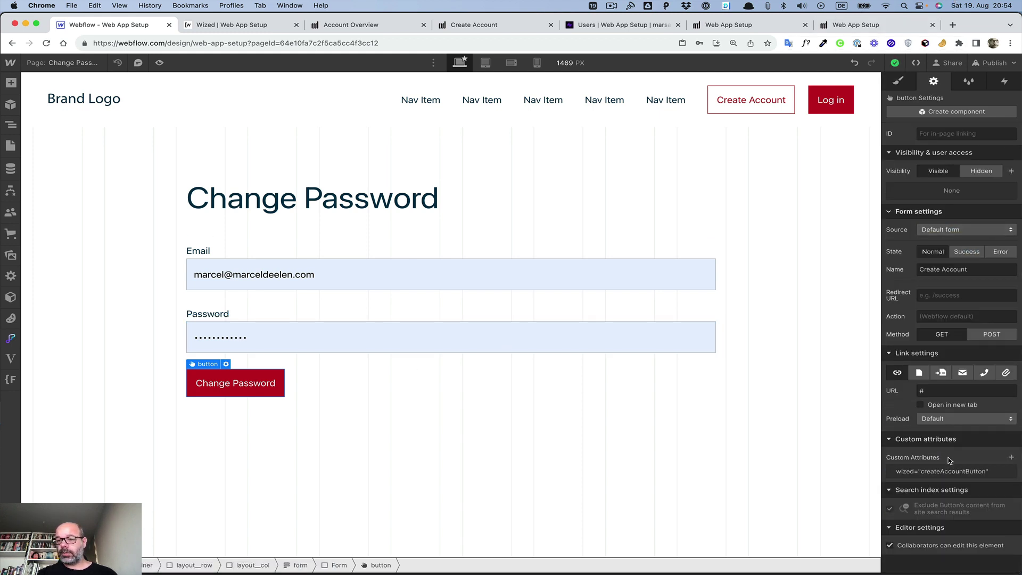
pyautogui.click(941, 471)
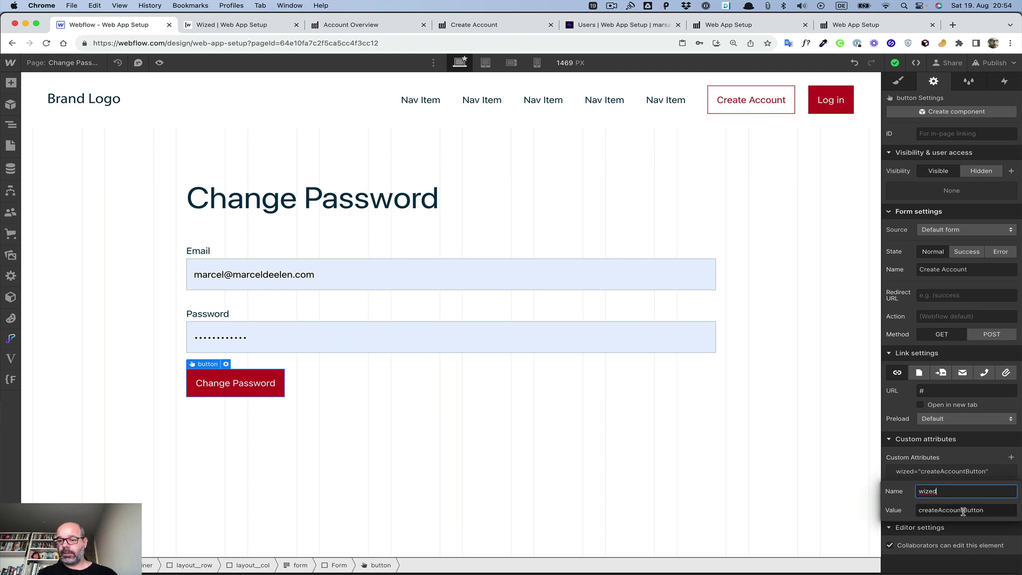
pyautogui.moveTo(964, 511); pyautogui.dragTo(896, 515)
pyautogui.write('changePa')
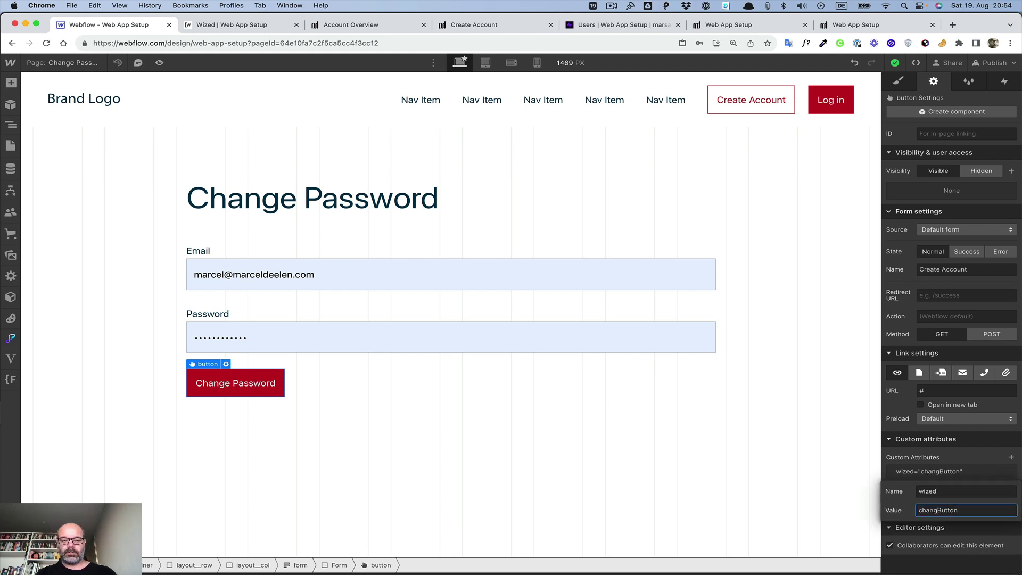
pyautogui.write('ssword')
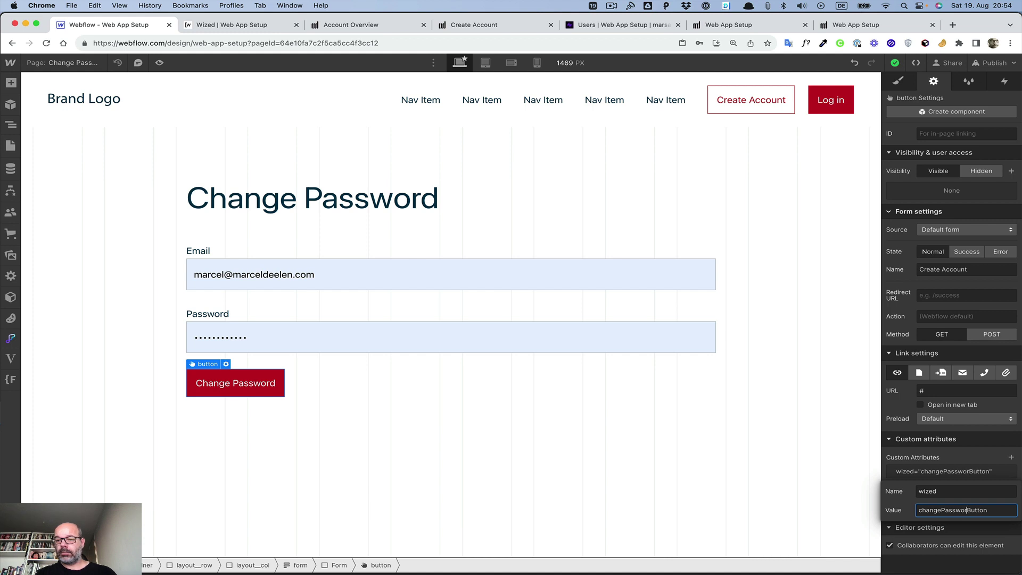
pyautogui.click(904, 495)
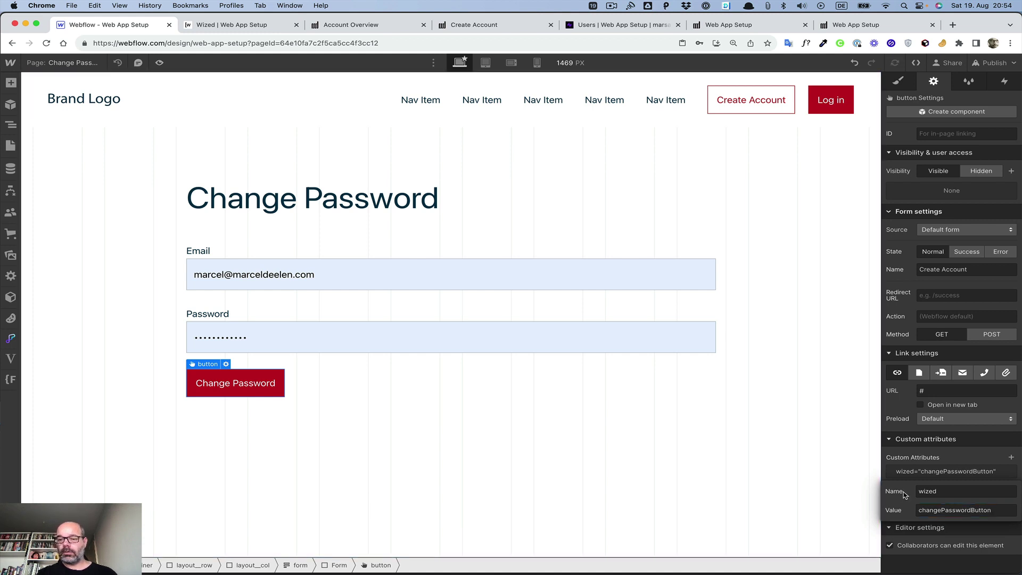
# Step: Publish the site to staging and check the live /change-password page
pyautogui.click(992, 63)
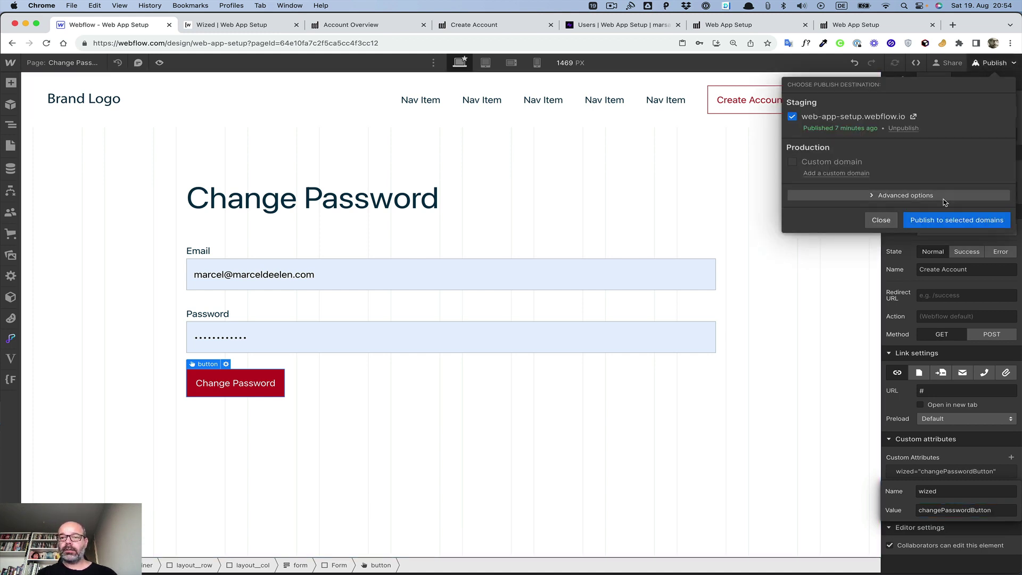
pyautogui.click(951, 219)
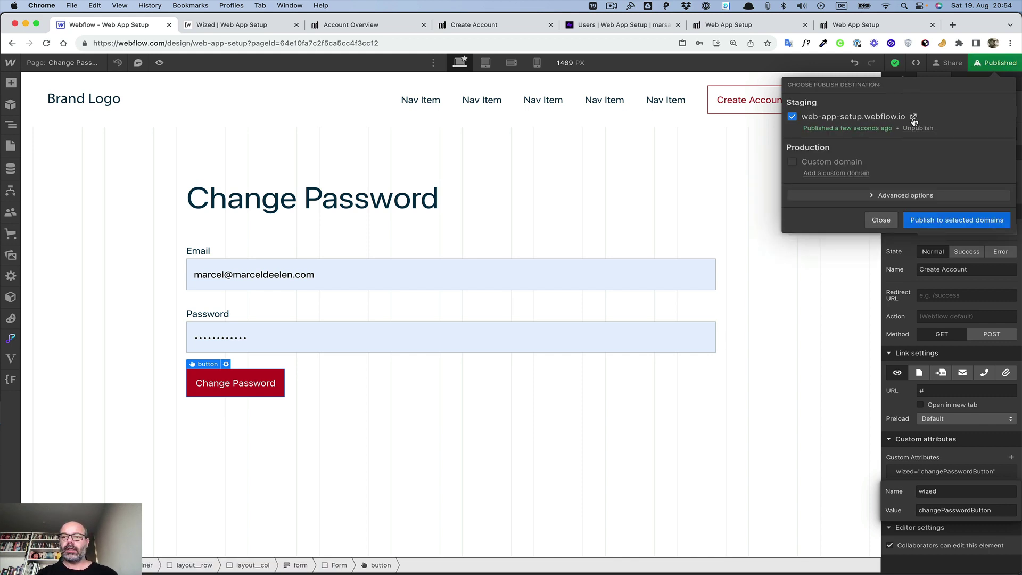
pyautogui.click(913, 117)
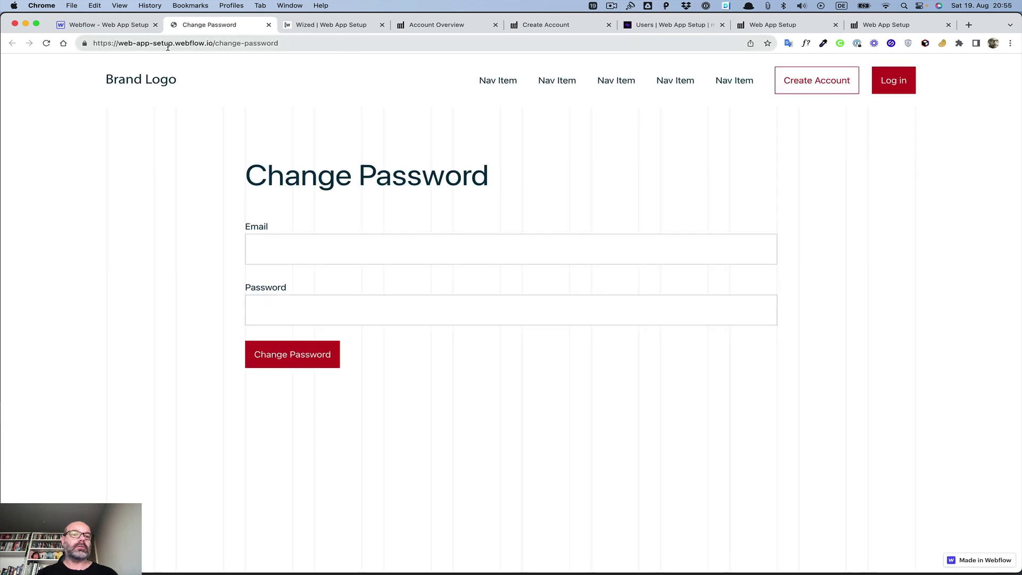
pyautogui.doubleClick(218, 43)
pyautogui.press('super+c')
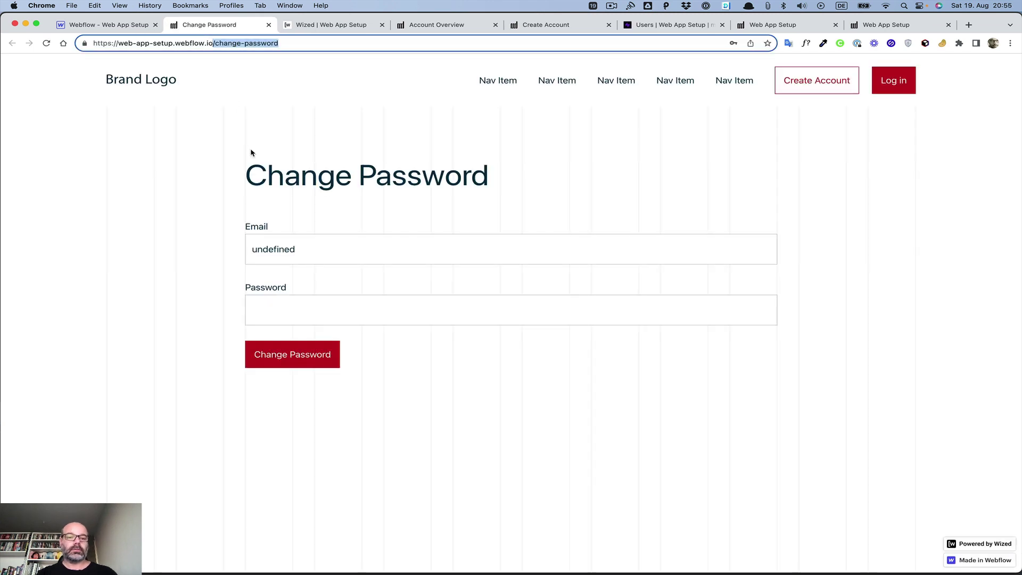
pyautogui.press('super+w')
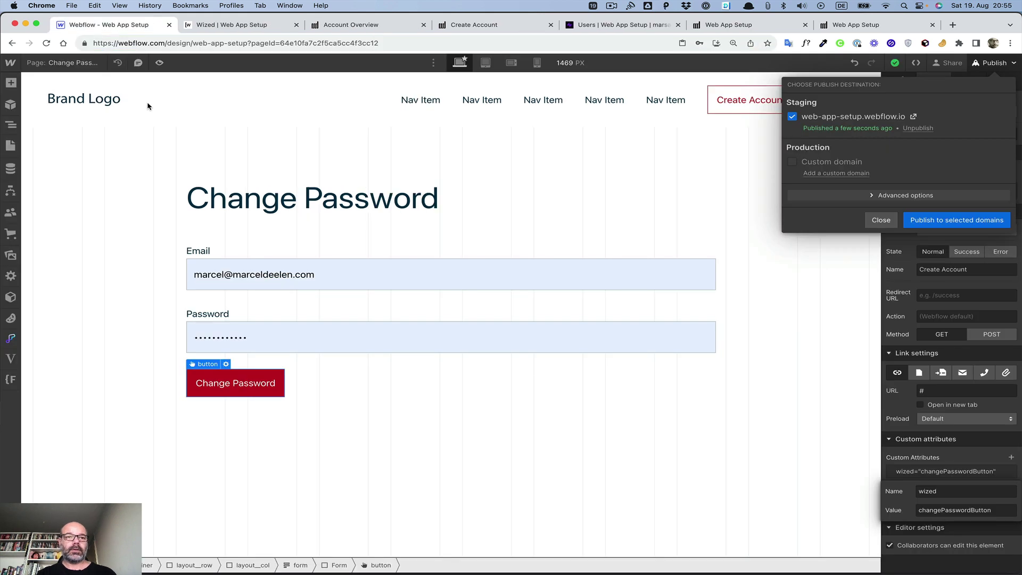
pyautogui.click(220, 24)
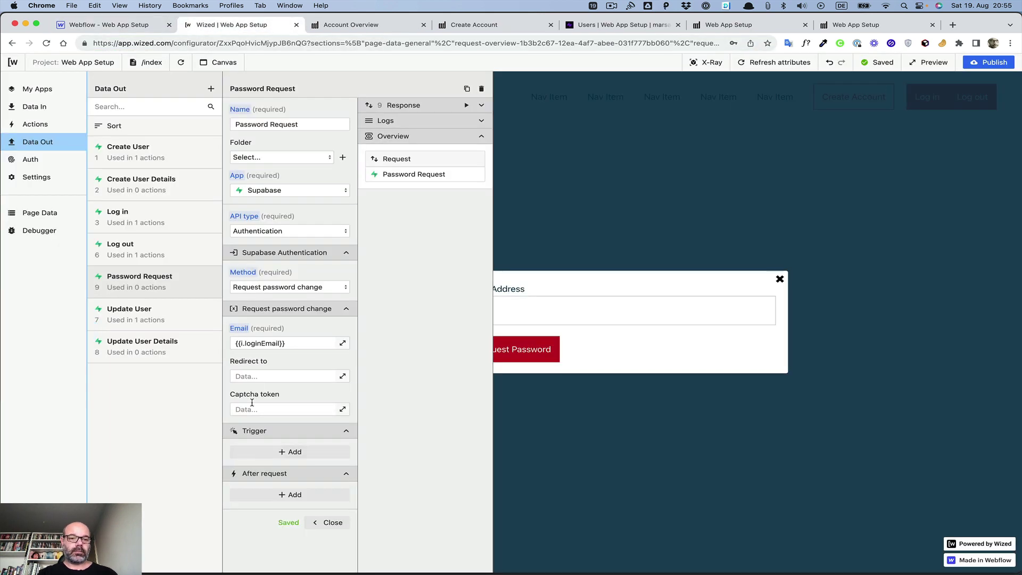
# Step: Set Password Request's Redirect to the string /change-password and close its settings
pyautogui.click(250, 373)
pyautogui.press('super+v')
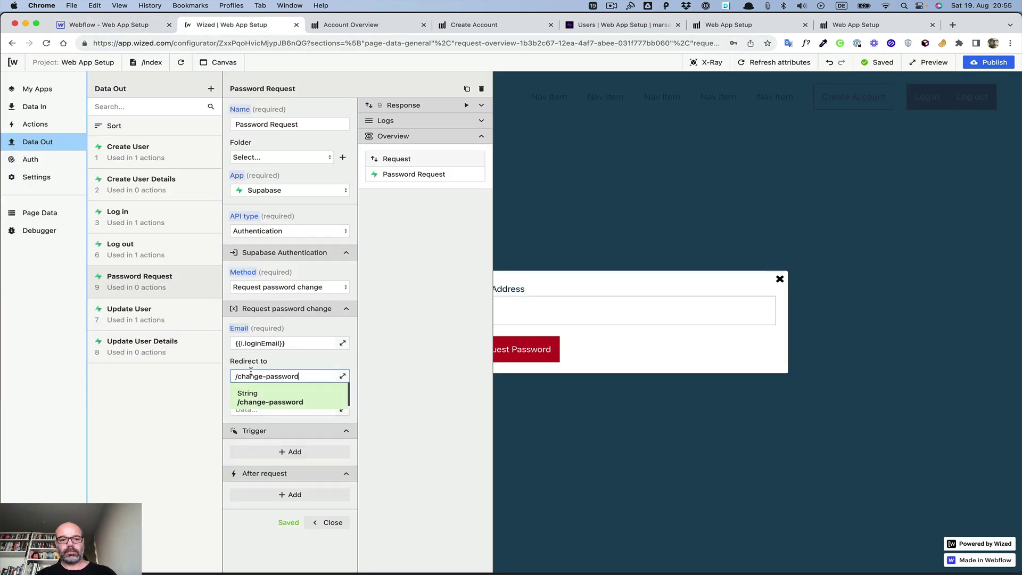
pyautogui.click(258, 361)
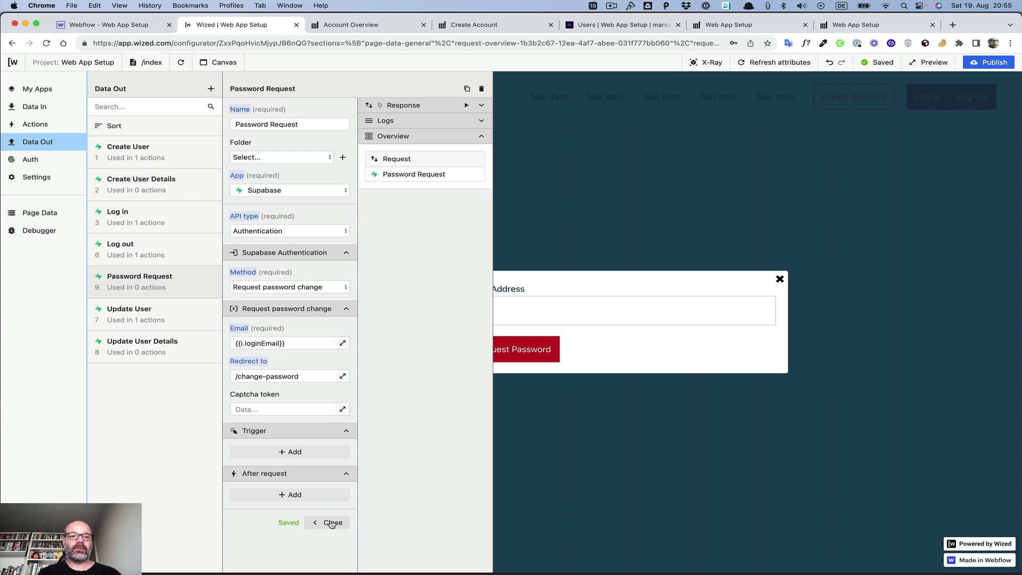
pyautogui.click(331, 523)
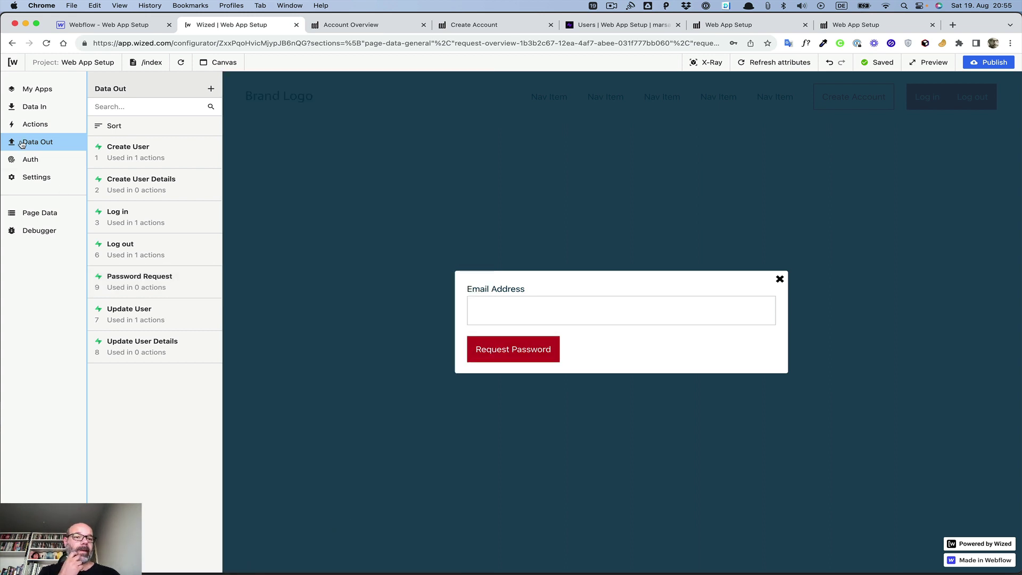
# Step: Create a new action named 'Password Request'
pyautogui.click(30, 123)
pyautogui.click(211, 89)
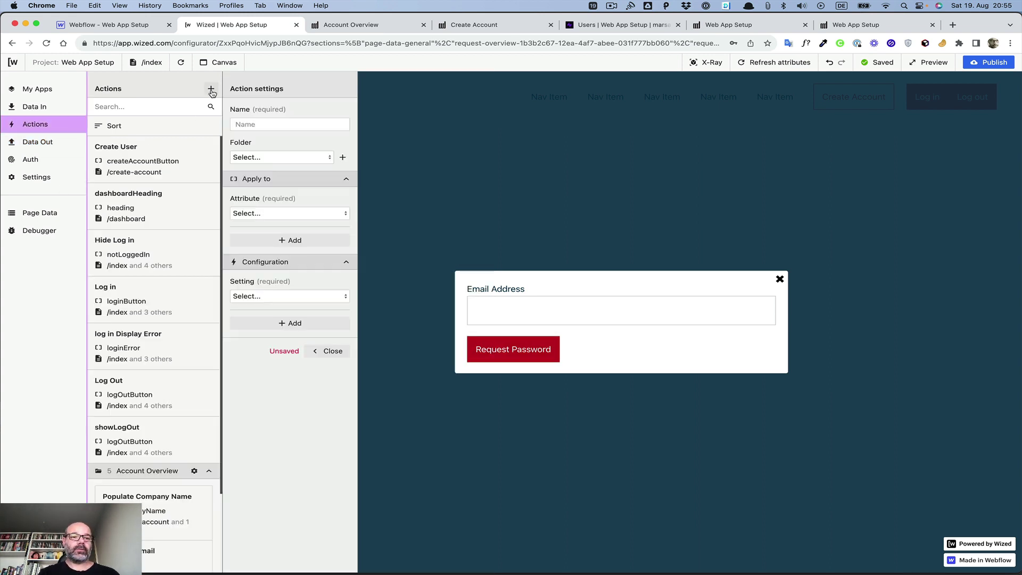
pyautogui.click(255, 124)
pyautogui.write('Passwrod')
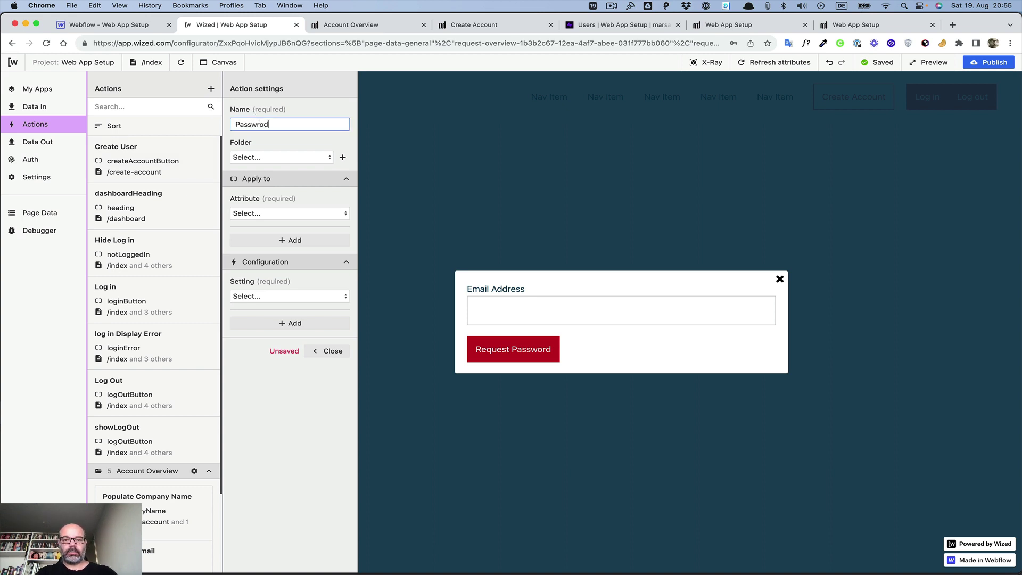
pyautogui.press('BackSpace')
pyautogui.press('BackSpace')
pyautogui.press('BackSpace')
pyautogui.write('ord ')
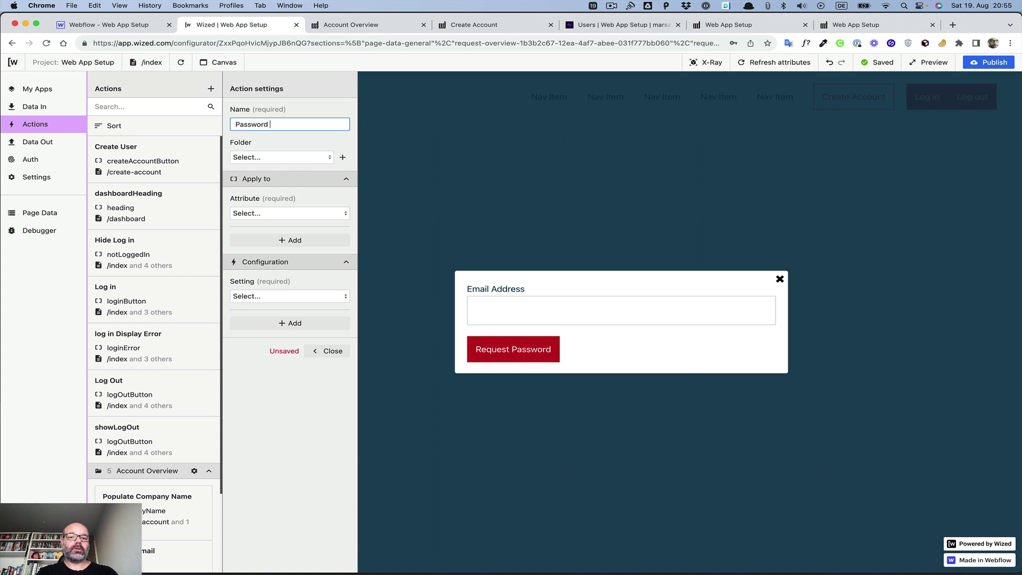
pyautogui.write('Request')
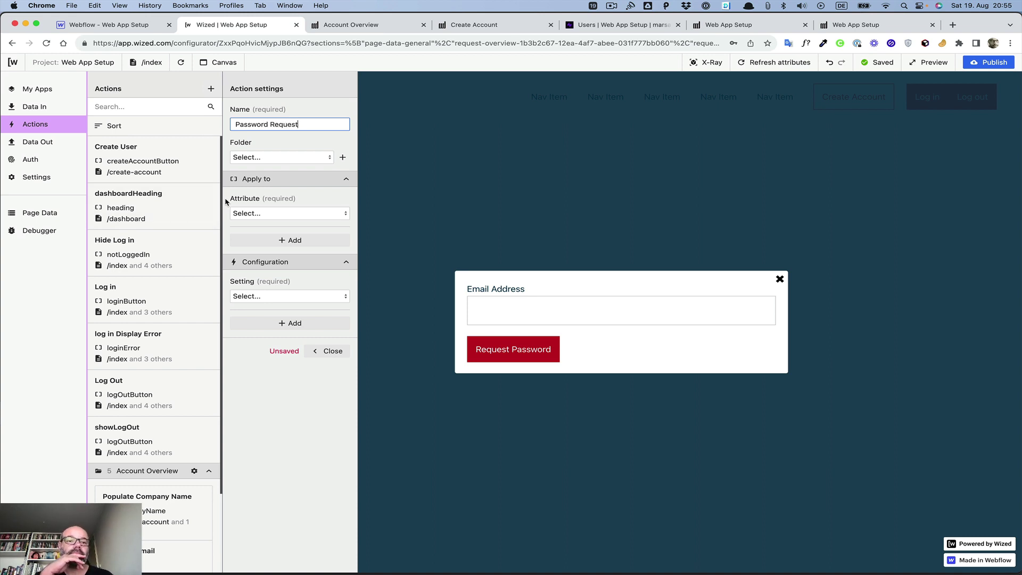
# Step: Target passwordRequestButton and trigger the action on click
pyautogui.click(707, 62)
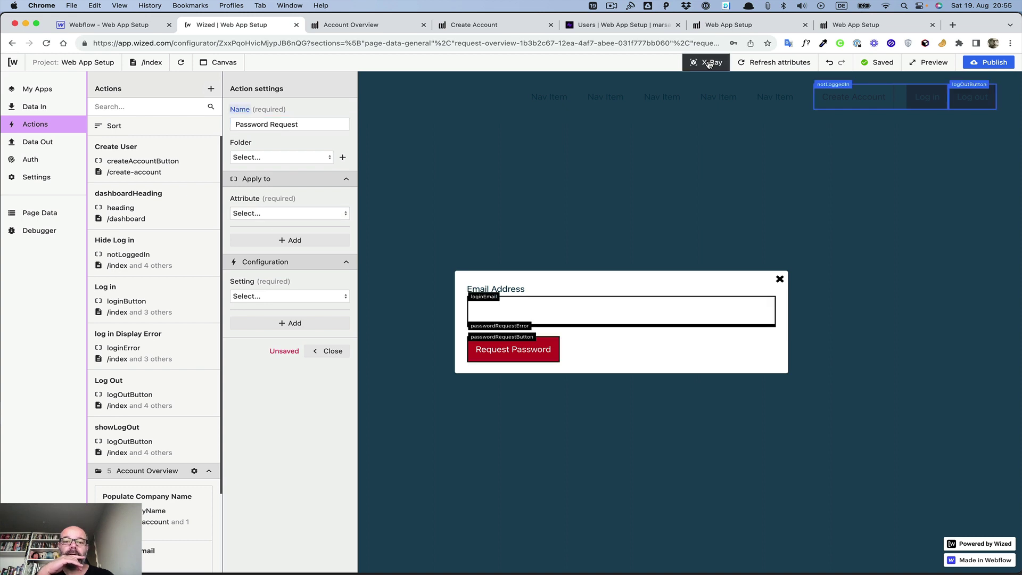
pyautogui.click(272, 212)
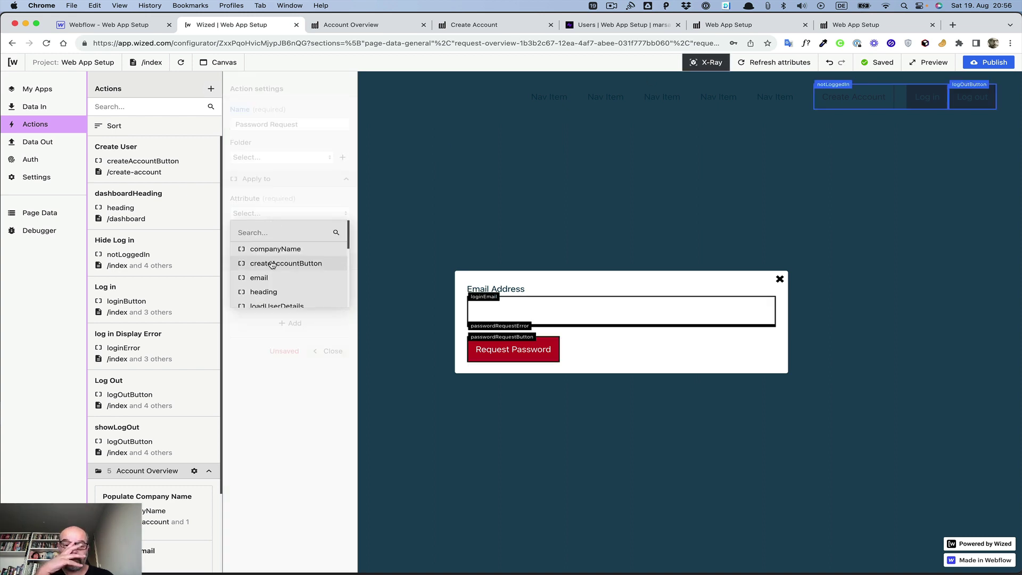
pyautogui.scroll(-5, 272, 264)
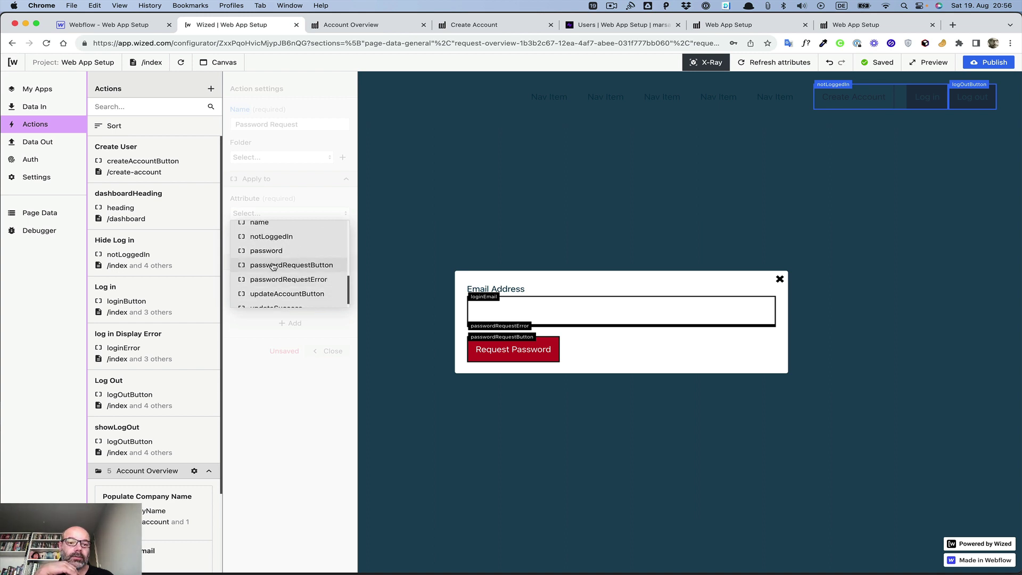
pyautogui.click(272, 265)
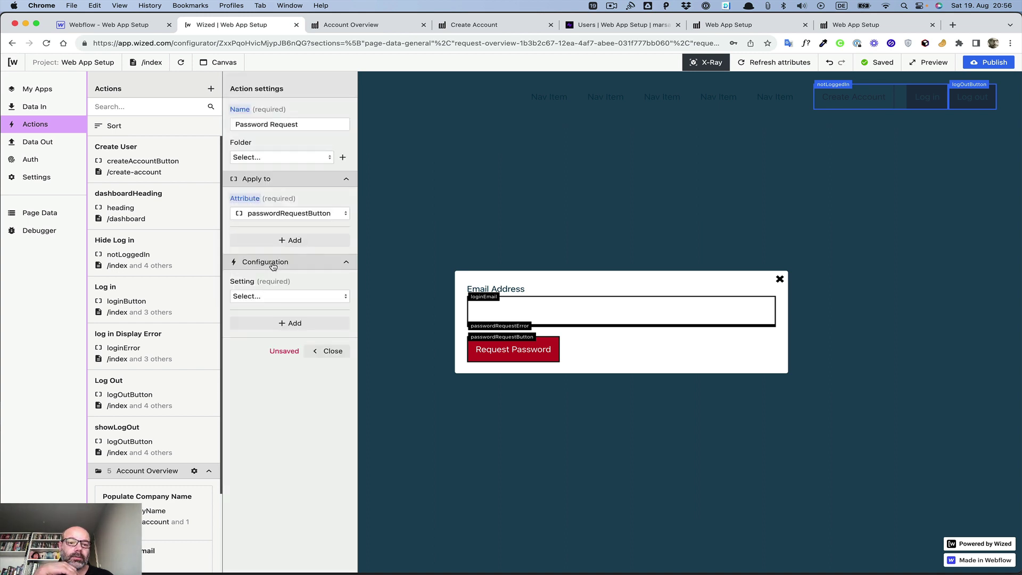
pyautogui.click(272, 297)
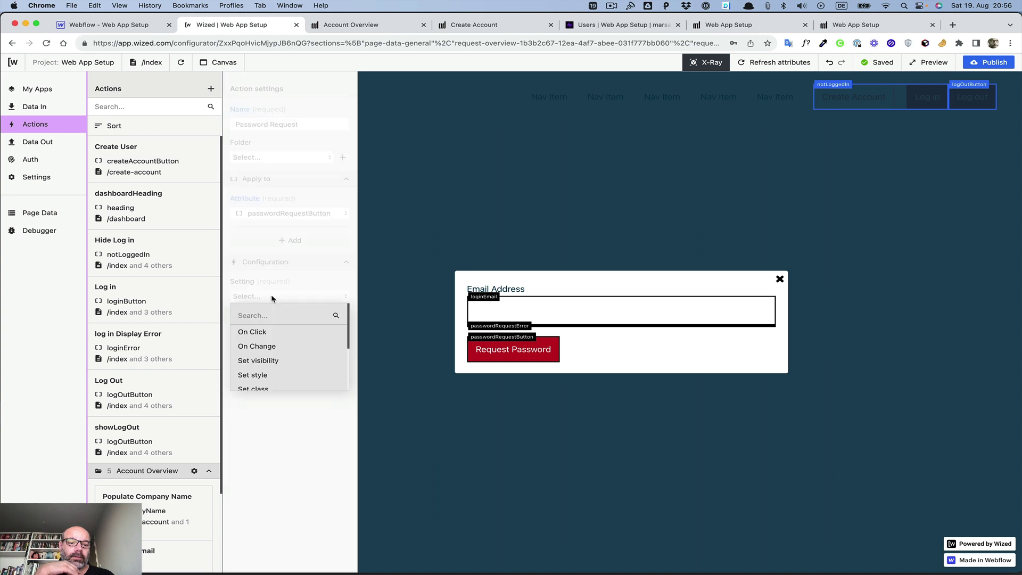
pyautogui.click(264, 333)
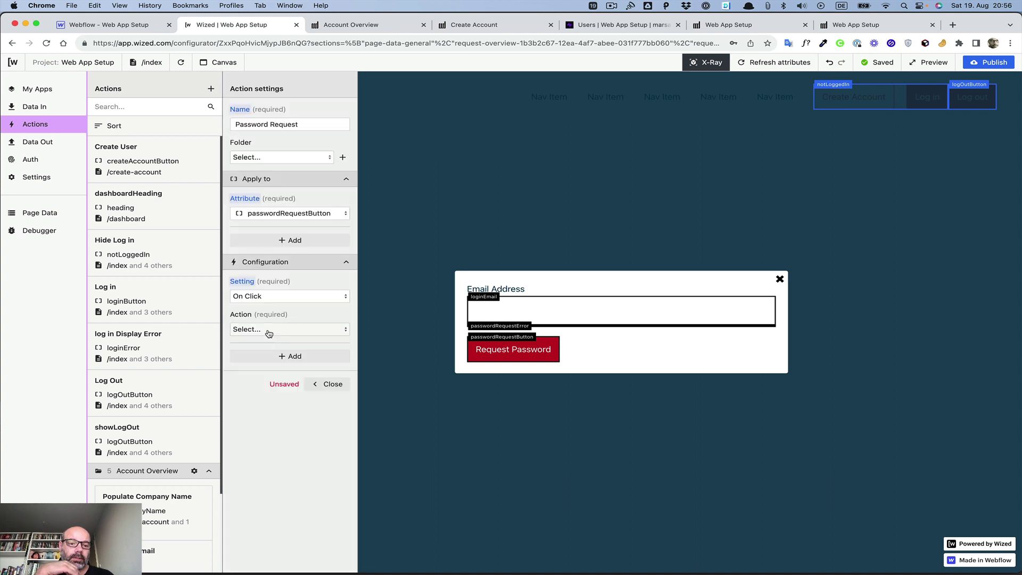
# Step: Make the click perform the Password Request request and close the action
pyautogui.click(271, 329)
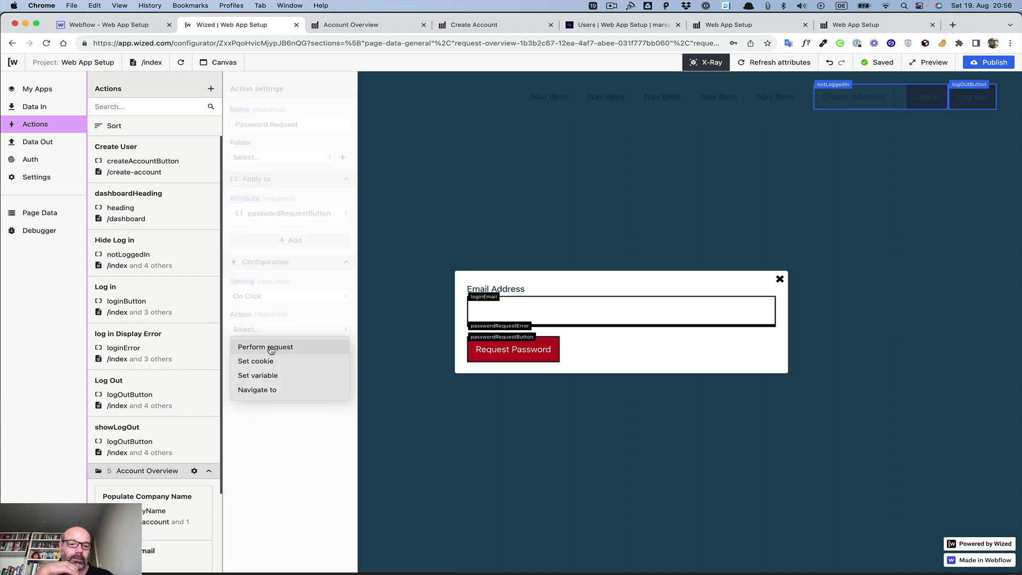
pyautogui.click(269, 346)
pyautogui.click(268, 378)
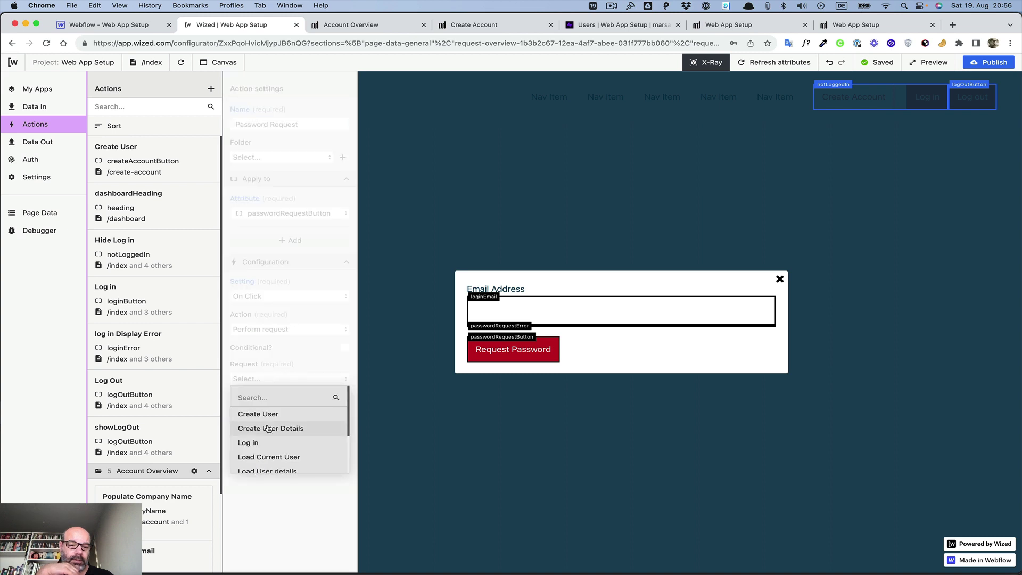
pyautogui.scroll(-3, 268, 427)
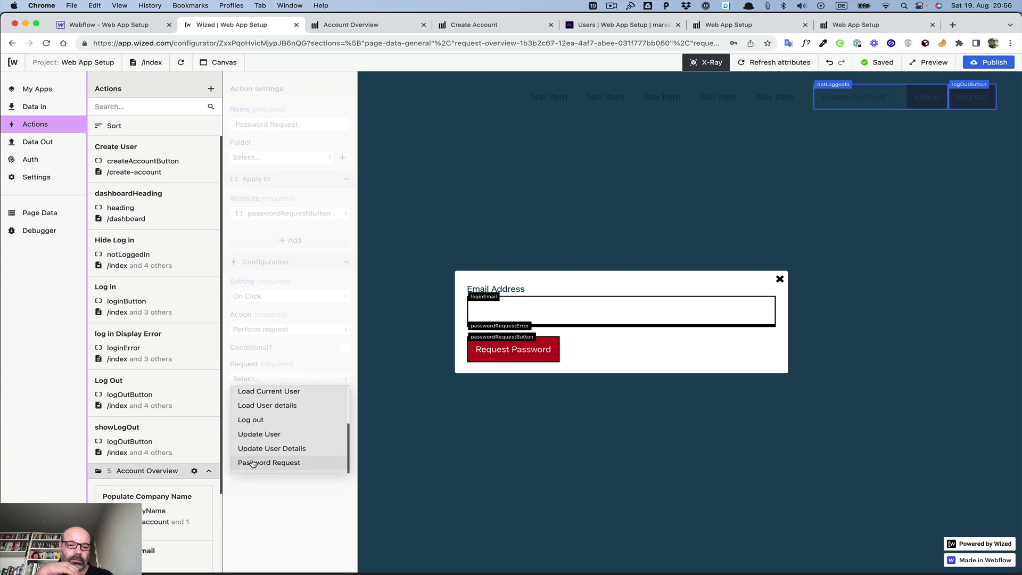
pyautogui.click(253, 463)
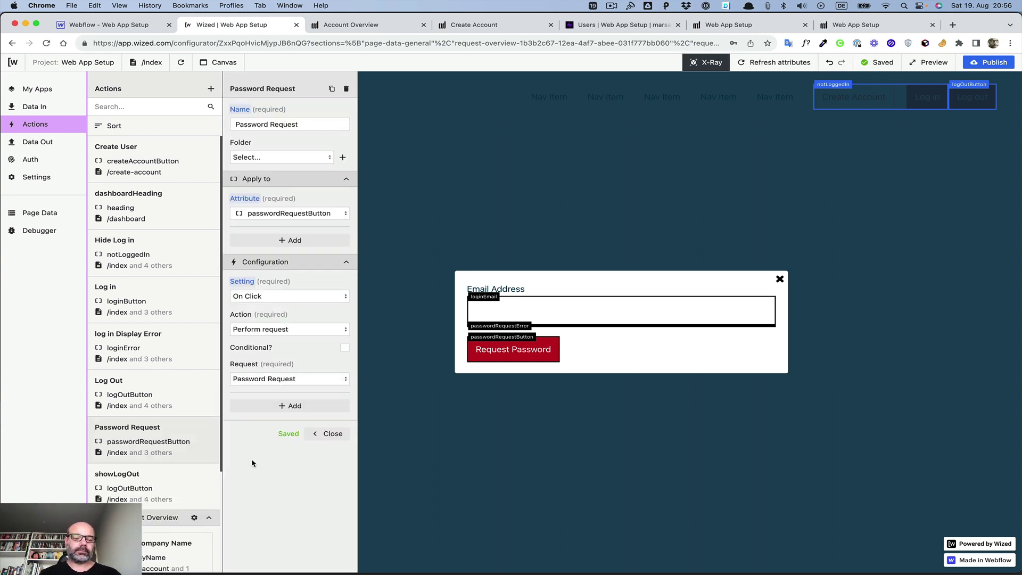
pyautogui.click(329, 434)
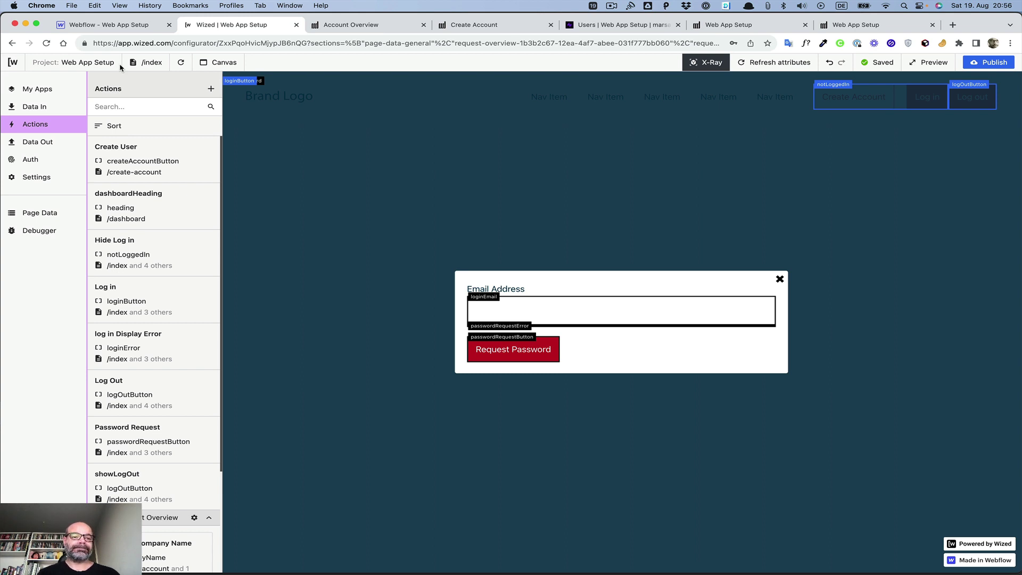
# Step: Create a new action named 'Password Request Error'
pyautogui.click(211, 88)
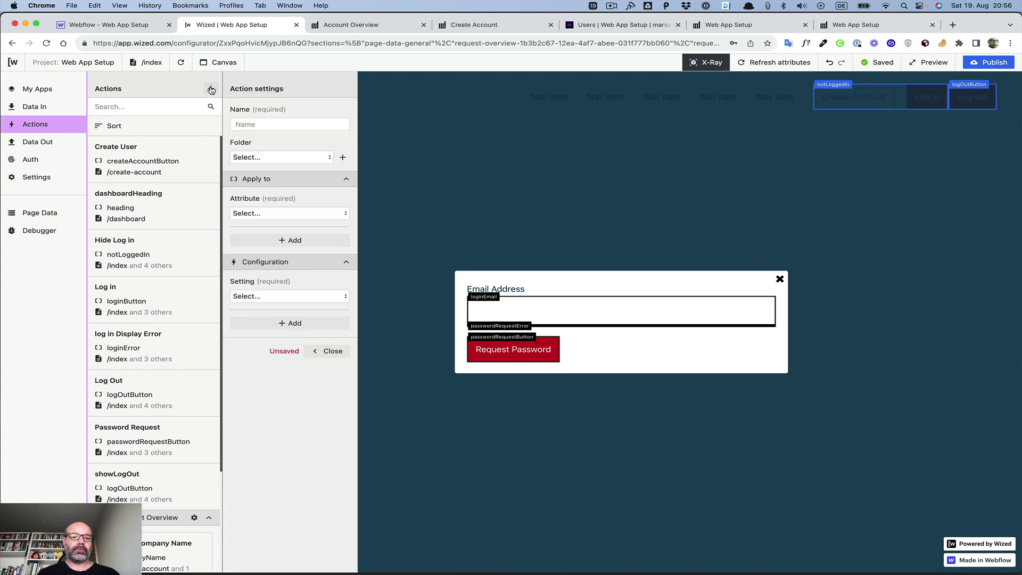
pyautogui.click(281, 124)
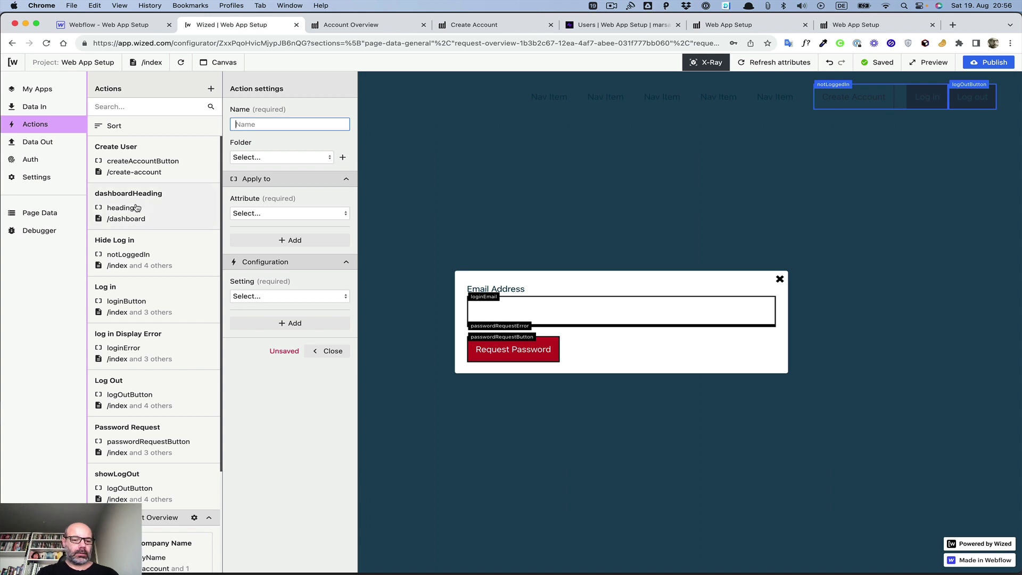
pyautogui.write('Passwrod')
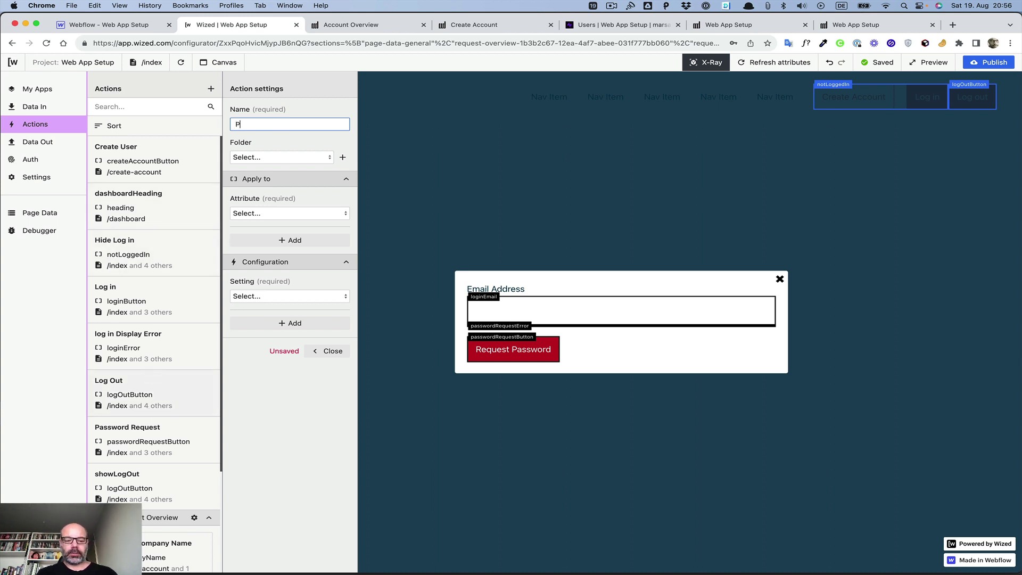
pyautogui.press('BackSpace')
pyautogui.press('BackSpace')
pyautogui.press('BackSpace')
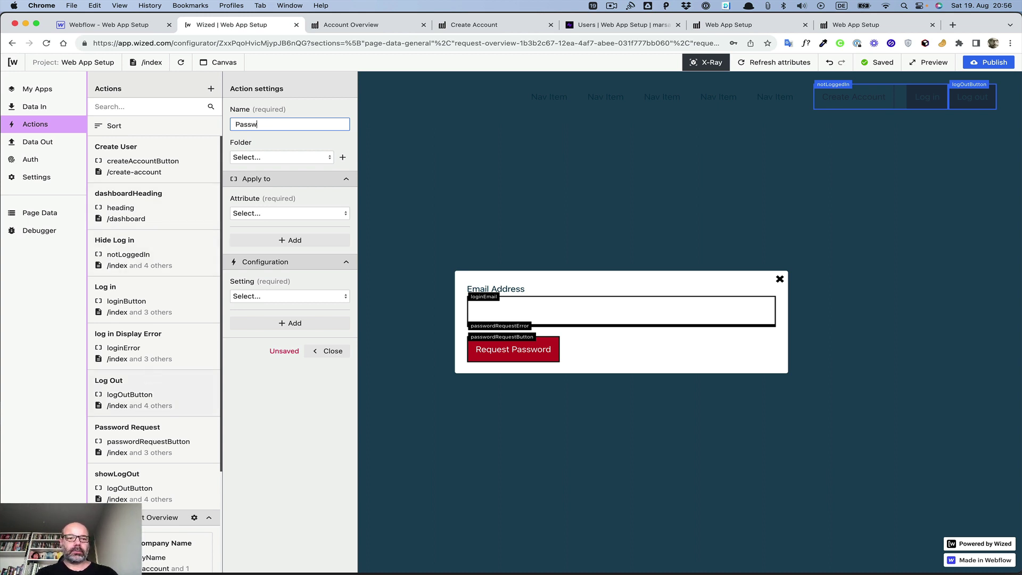
pyautogui.write('ord Requ')
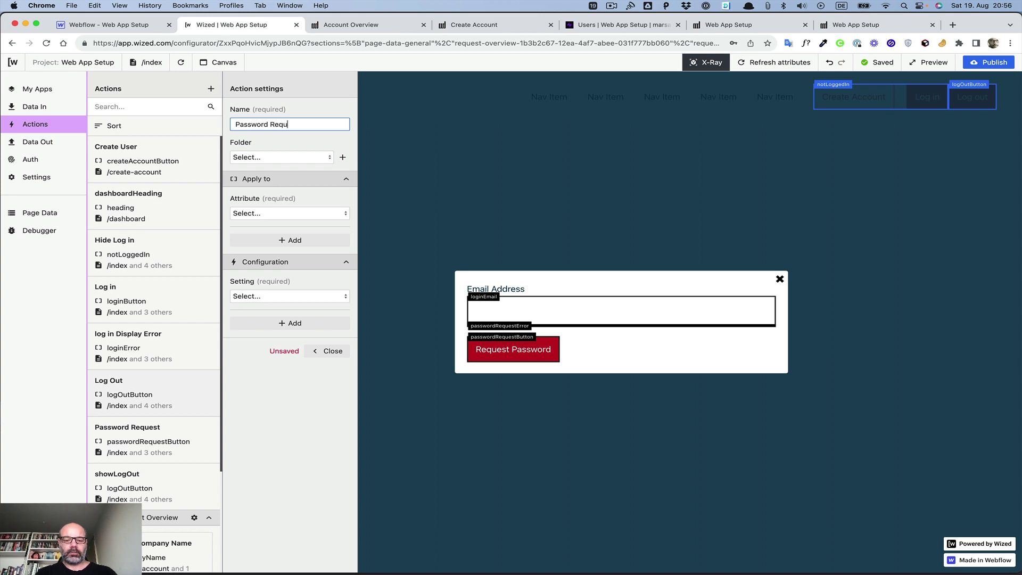
pyautogui.write('est Err')
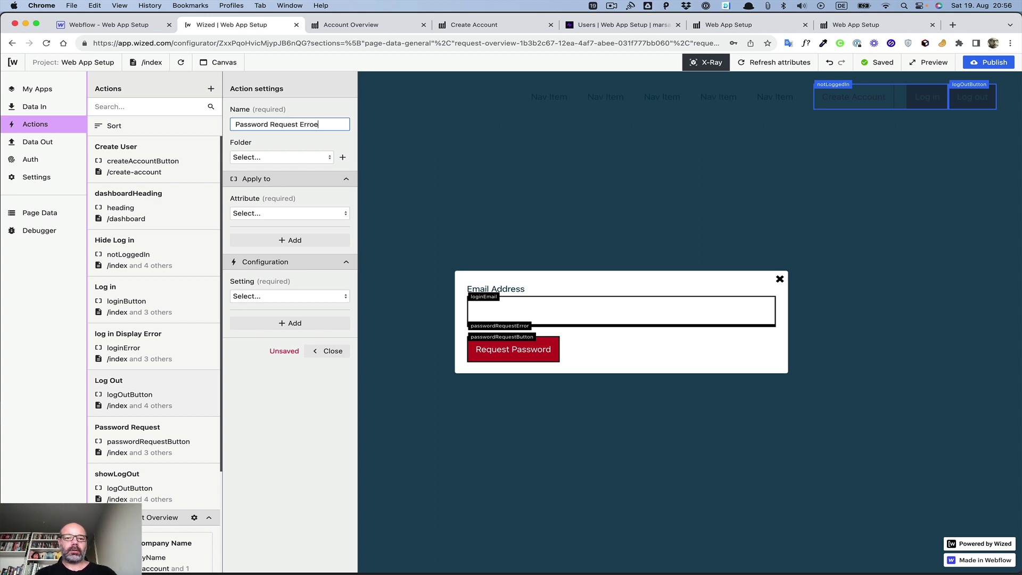
pyautogui.write('or')
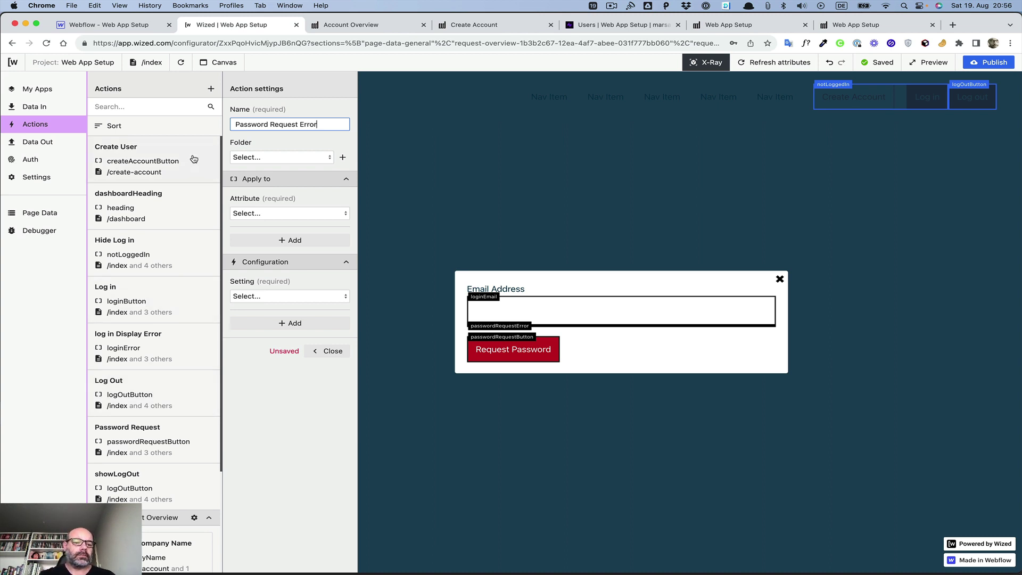
# Step: Target passwordRequestError with a Set text setting using plain text
pyautogui.click(277, 213)
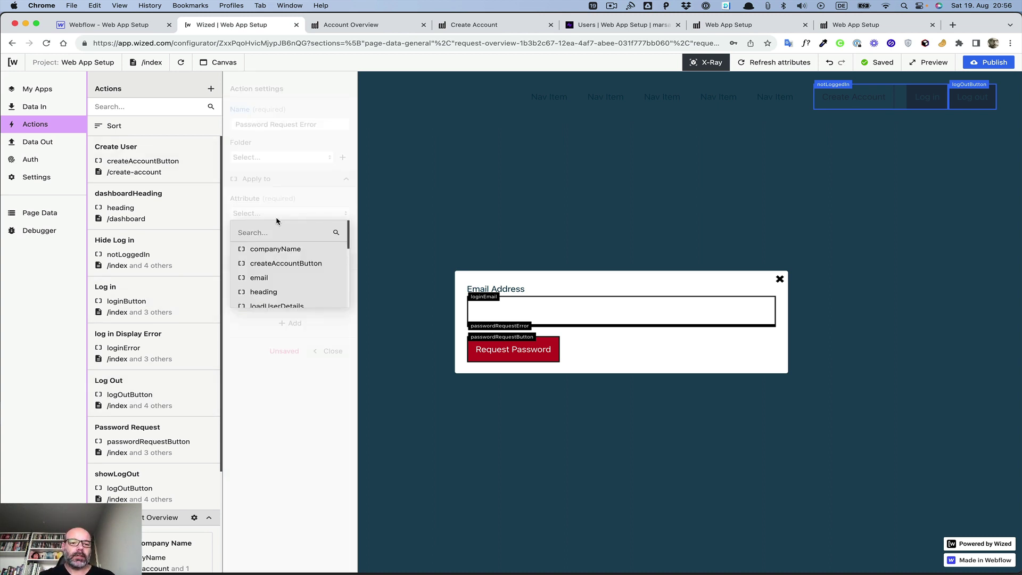
pyautogui.scroll(-2, 288, 255)
pyautogui.scroll(-4, 288, 255)
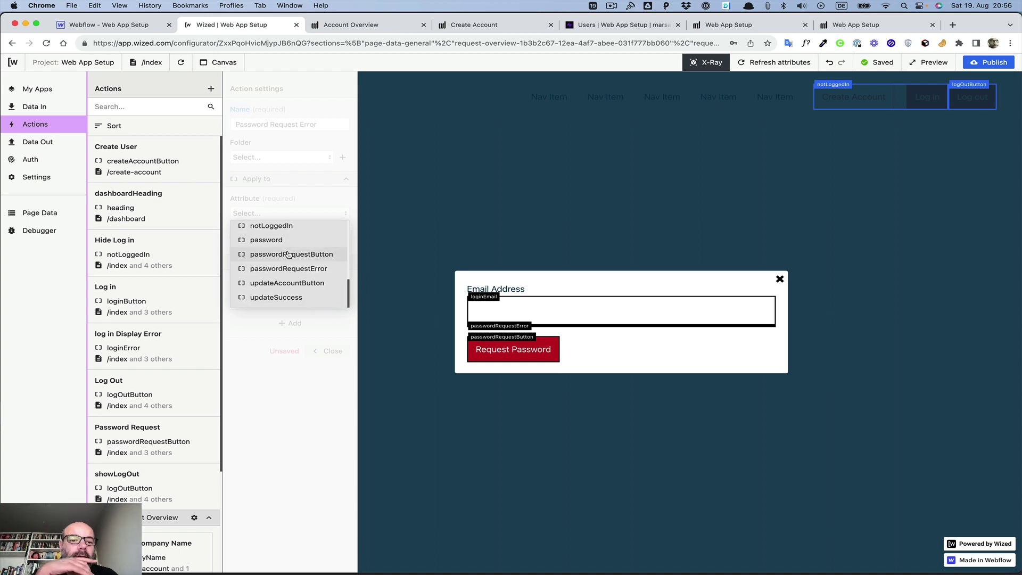
pyautogui.click(285, 271)
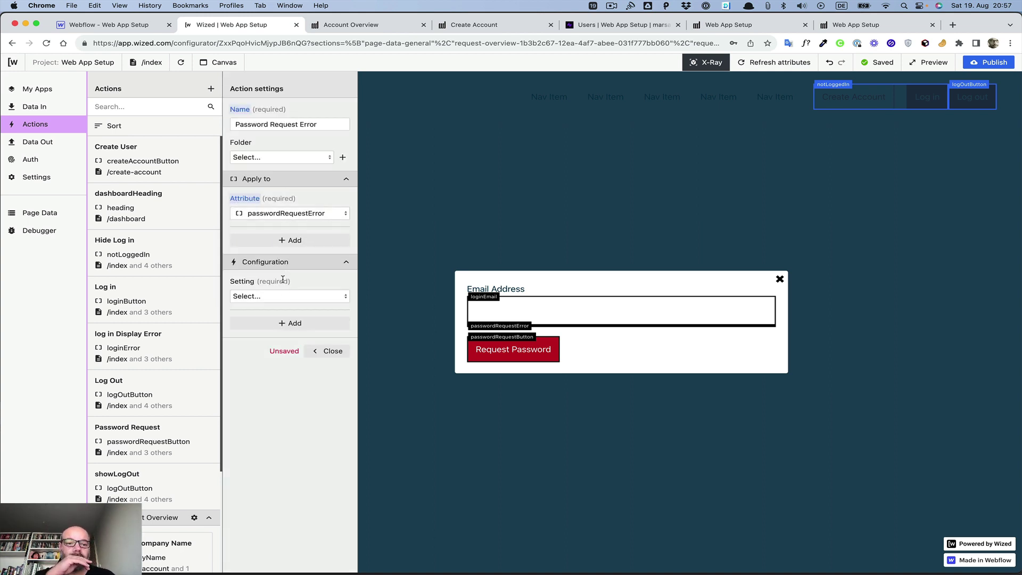
pyautogui.click(284, 301)
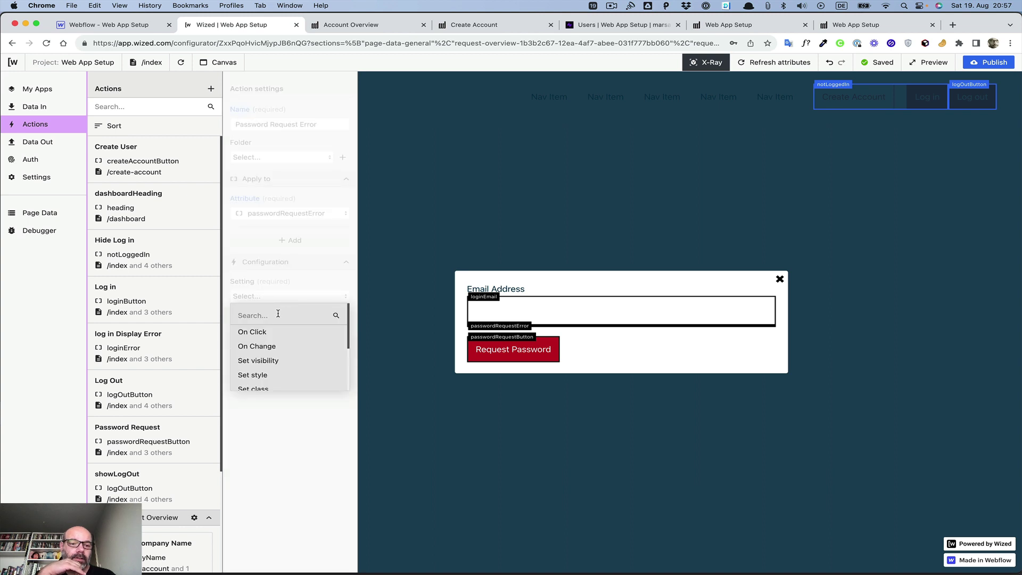
pyautogui.scroll(-3, 261, 386)
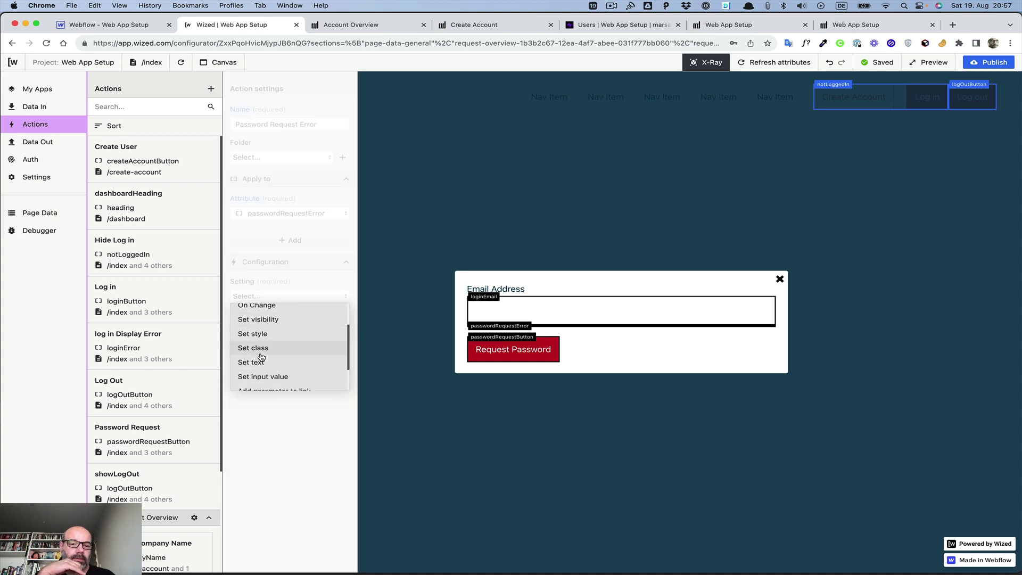
pyautogui.click(257, 367)
pyautogui.click(277, 329)
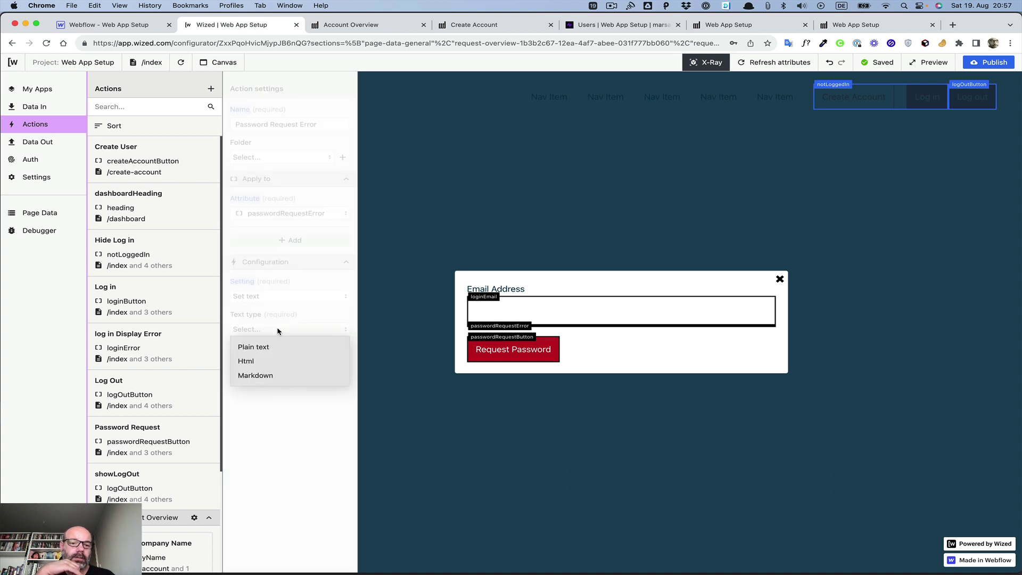
pyautogui.click(269, 347)
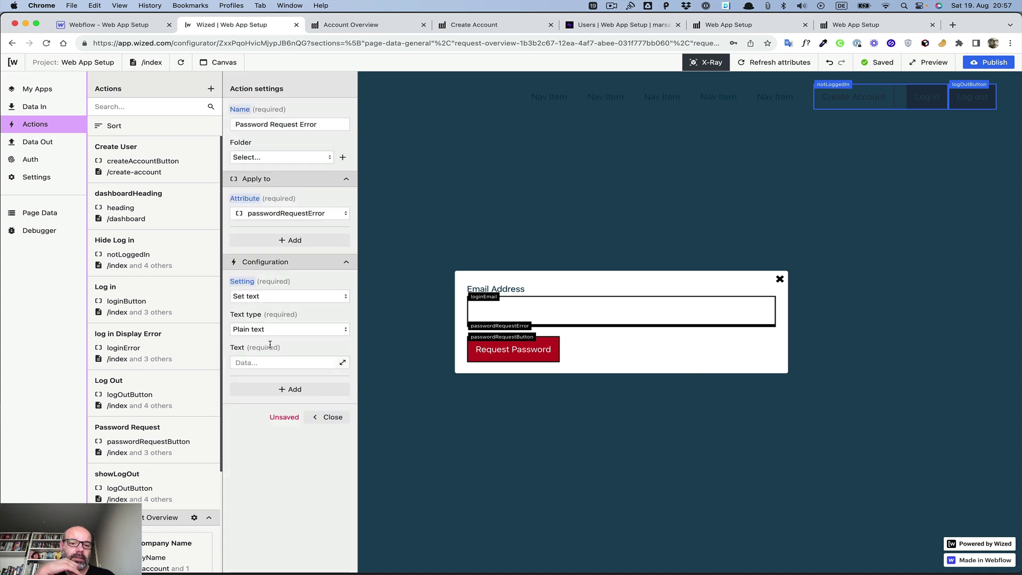
pyautogui.click(344, 364)
# Step: Test-run Password Request and bind the error text to {{r.9.d.message}}, then save
pyautogui.scroll(-10, 620, 151)
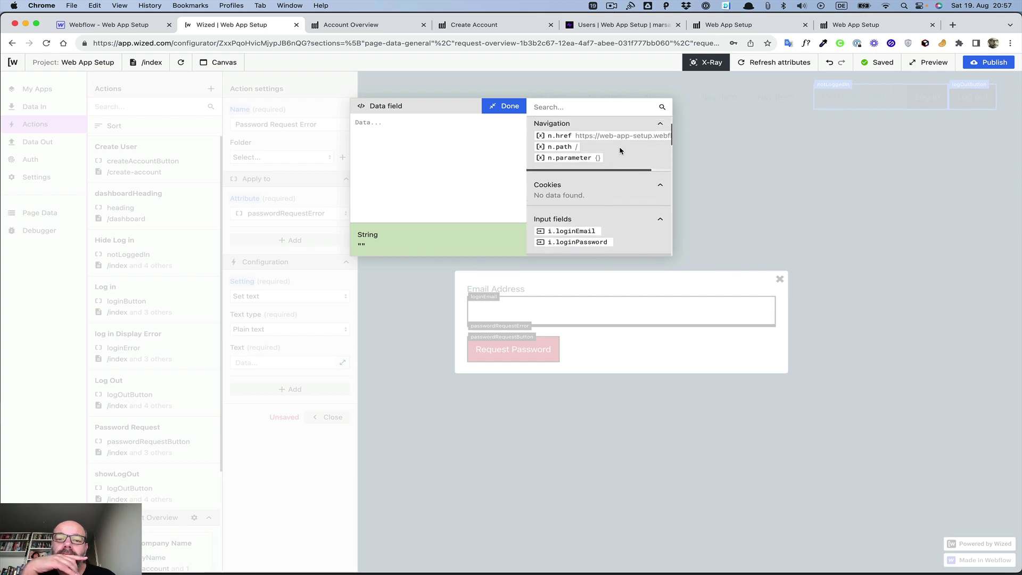
pyautogui.scroll(-1, 621, 151)
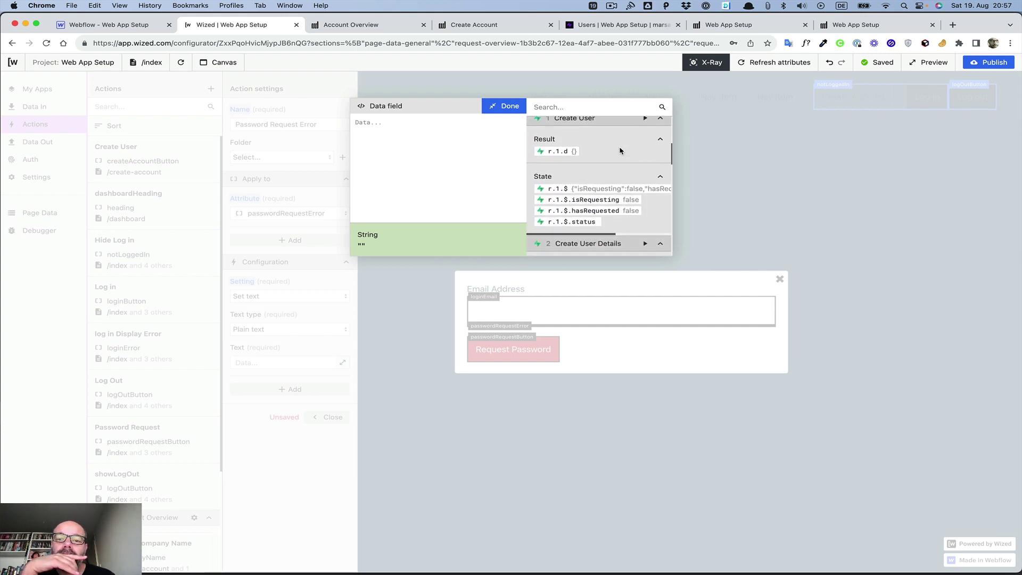
pyautogui.scroll(-15, 620, 151)
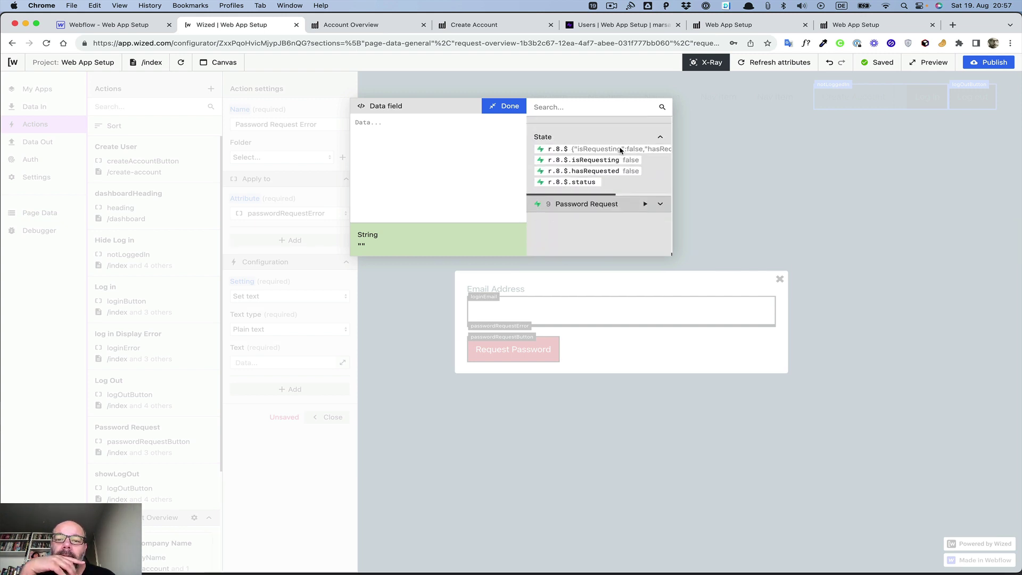
pyautogui.click(661, 206)
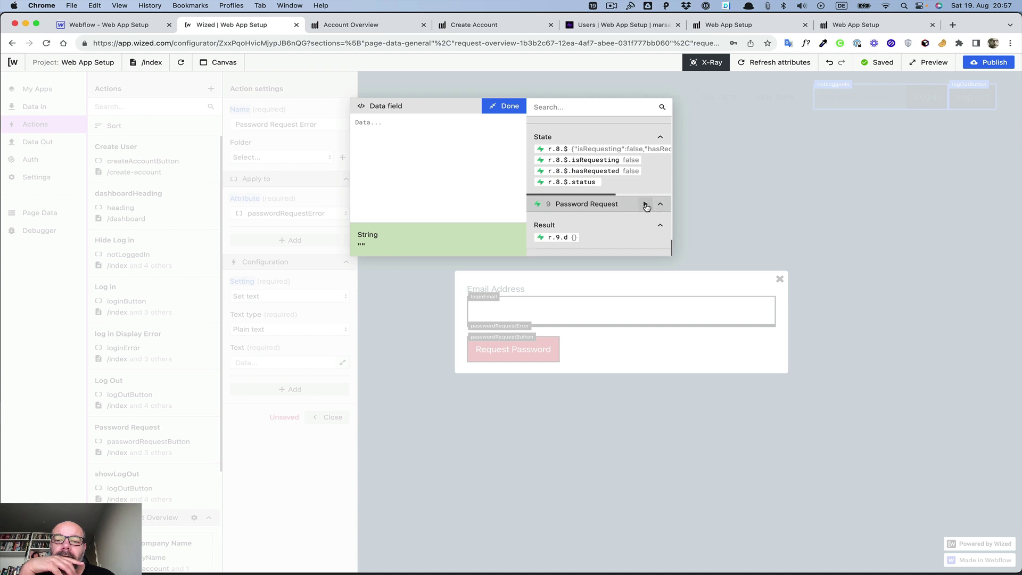
pyautogui.click(646, 206)
pyautogui.scroll(-3, 634, 206)
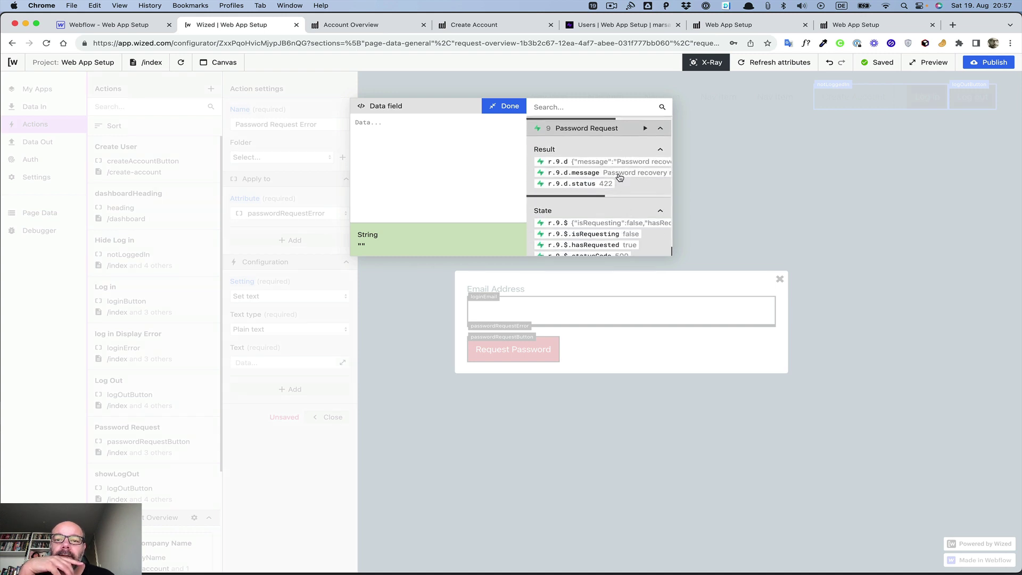
pyautogui.hscroll(2, 615, 174)
pyautogui.hscroll(2, 614, 175)
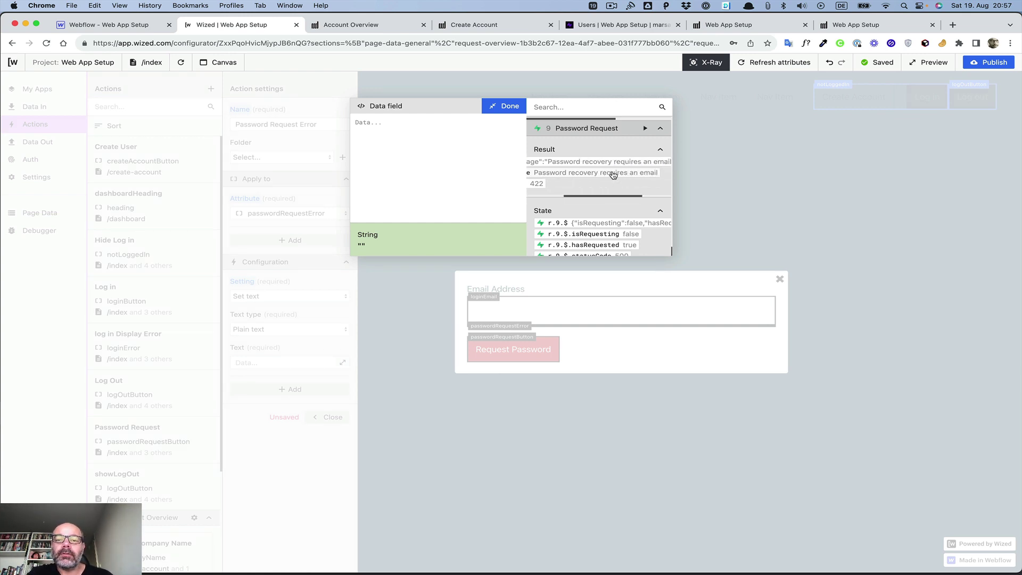
pyautogui.click(613, 175)
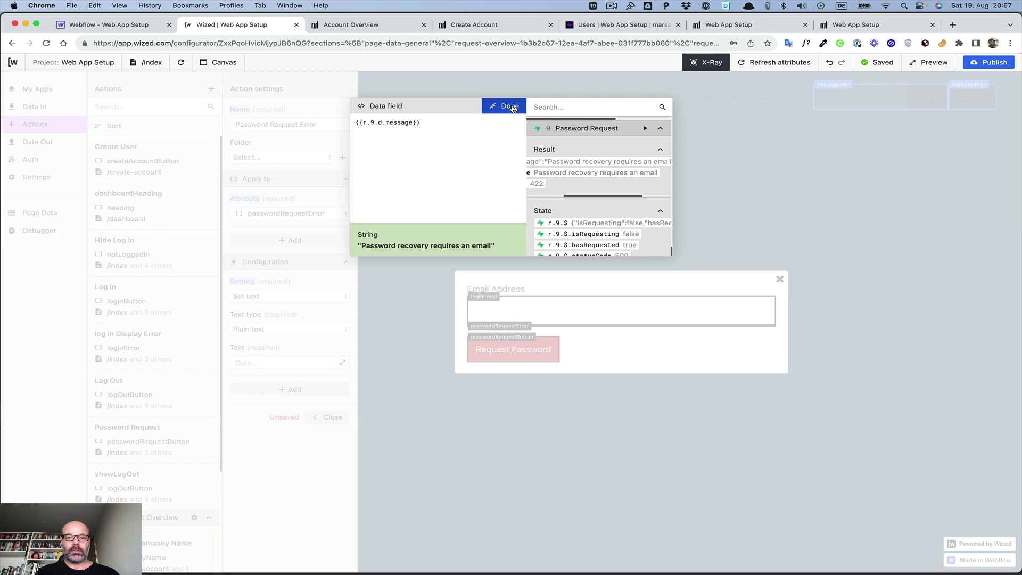
pyautogui.click(355, 122)
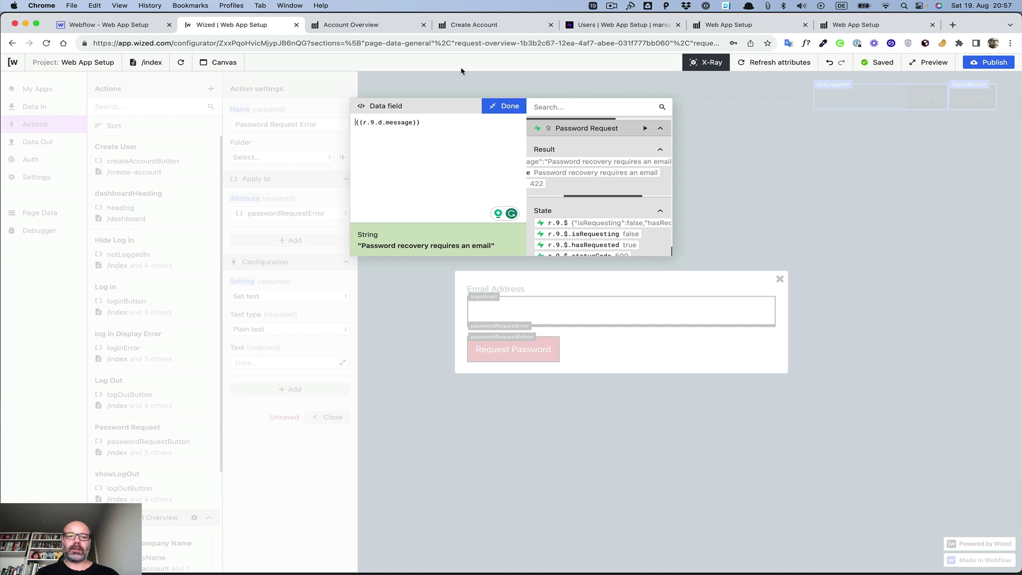
pyautogui.click(507, 106)
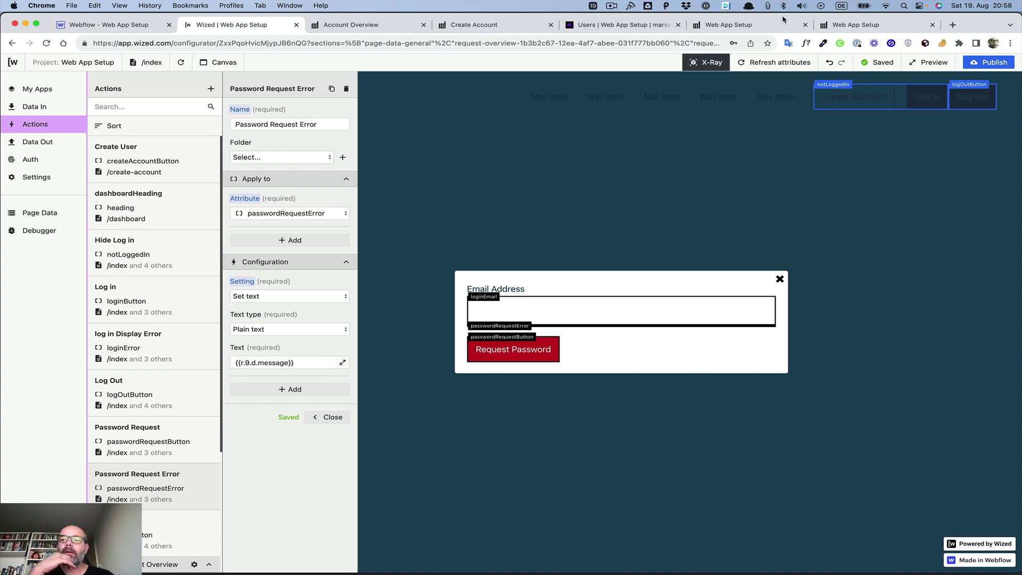
# Step: From a new tab on the Wized dashboard, open the Intelligence Center's Formulas cheat sheet
pyautogui.click(954, 26)
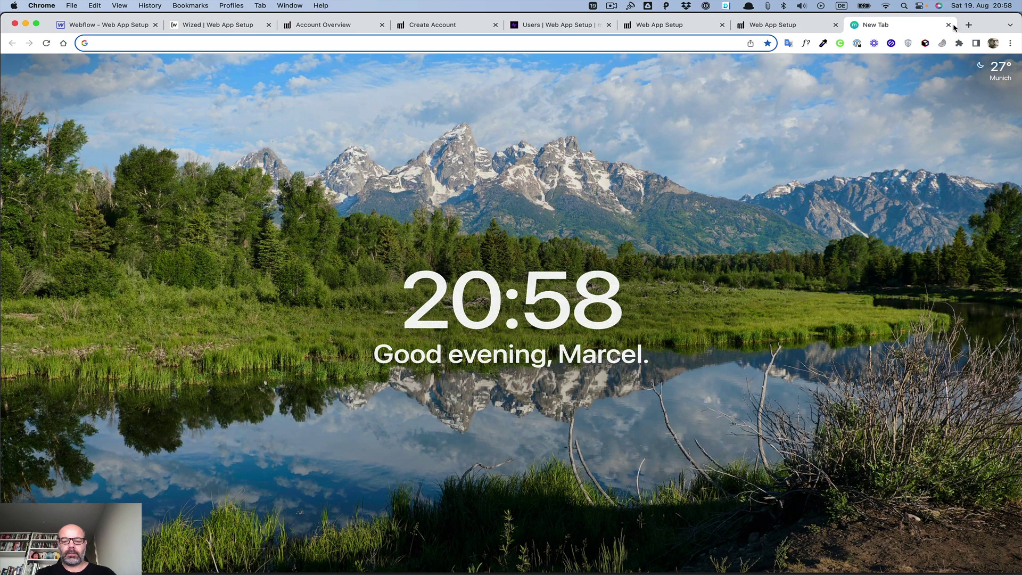
pyautogui.write('app')
pyautogui.press('Return')
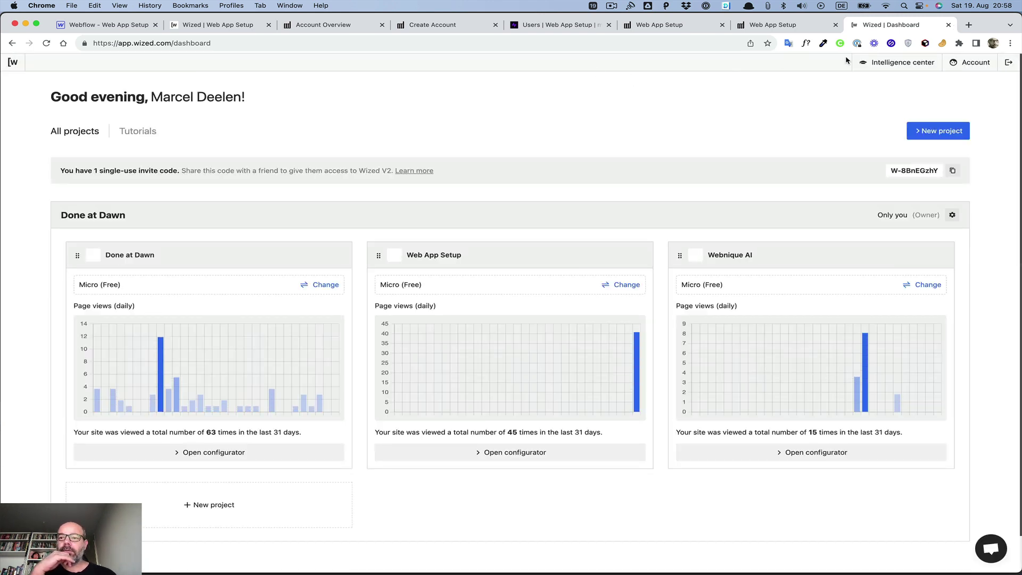
pyautogui.click(876, 66)
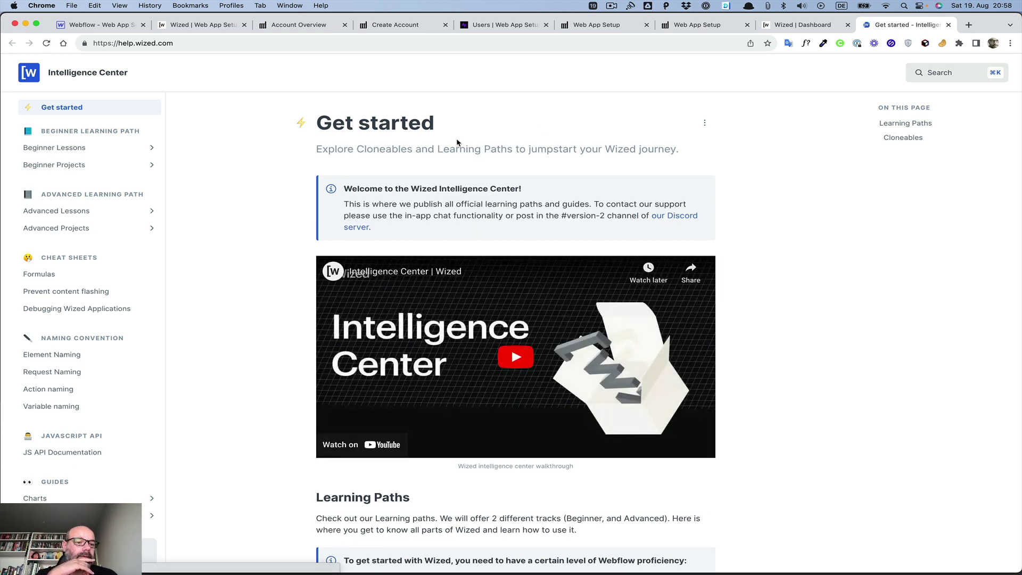
pyautogui.click(40, 274)
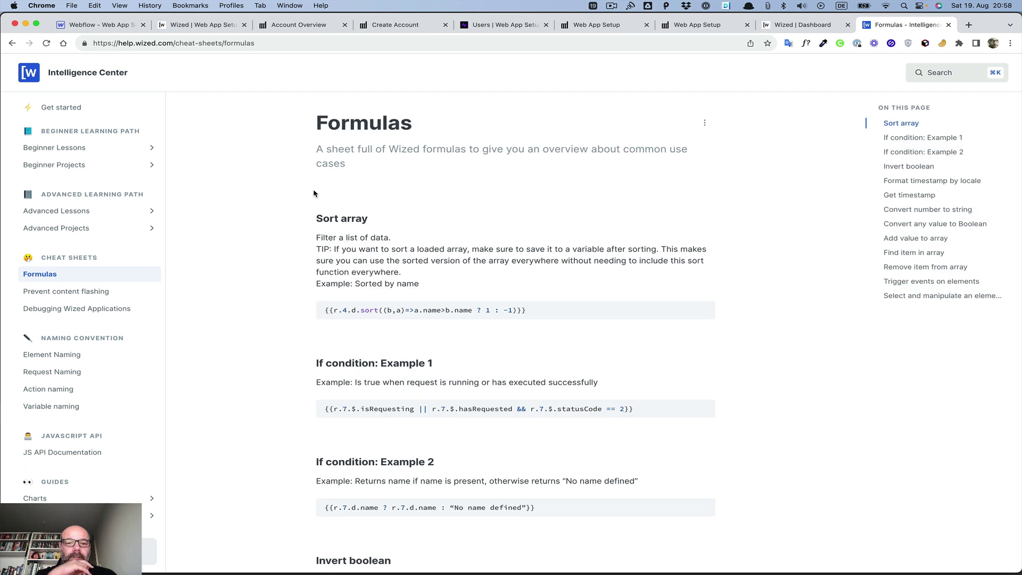
# Step: Copy the If condition: Example 2 formula and go back to the project configurator
pyautogui.scroll(-3, 352, 206)
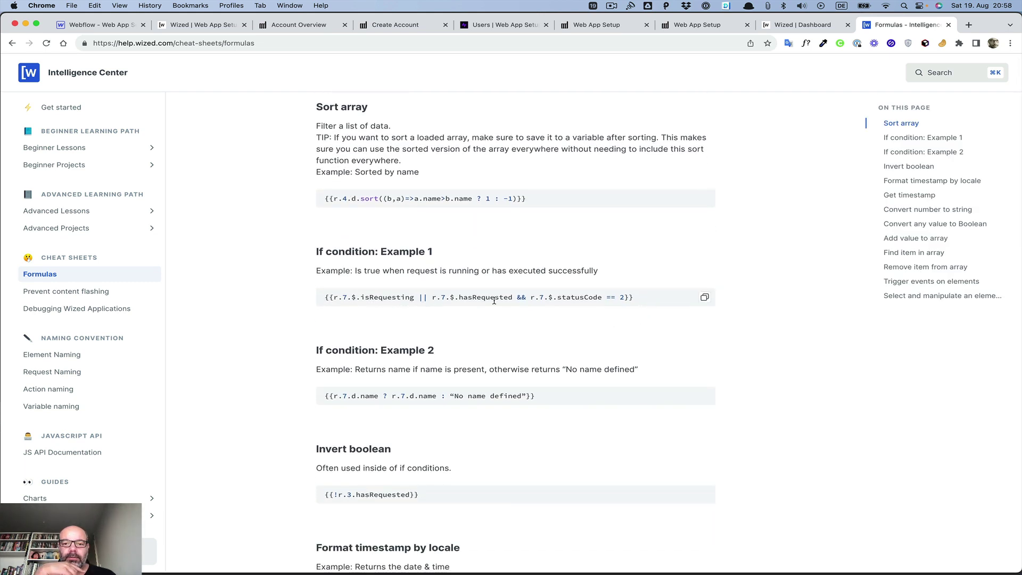
pyautogui.doubleClick(594, 297)
pyautogui.click(704, 298)
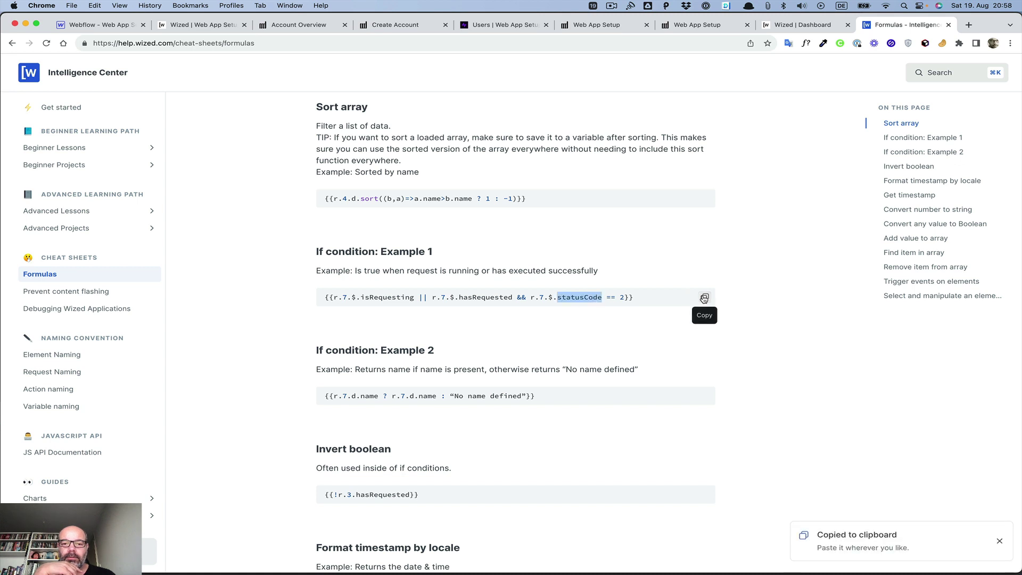
pyautogui.click(704, 298)
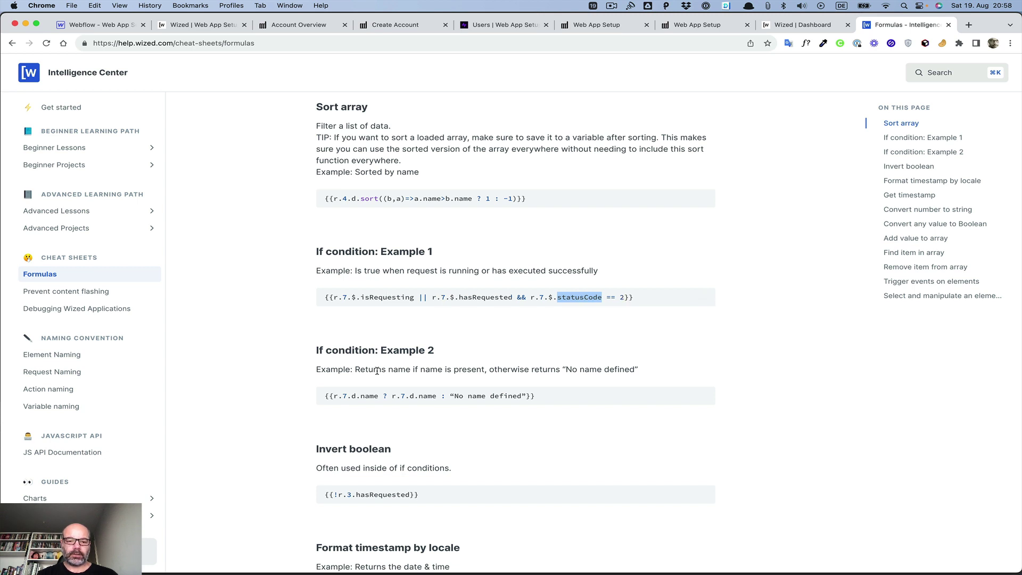
pyautogui.scroll(-1, 368, 367)
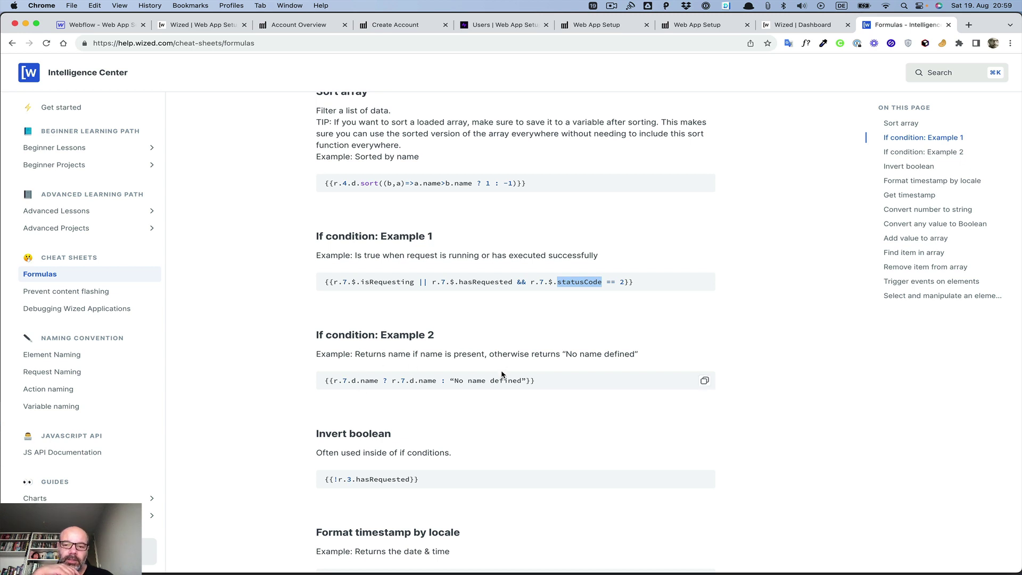
pyautogui.click(705, 381)
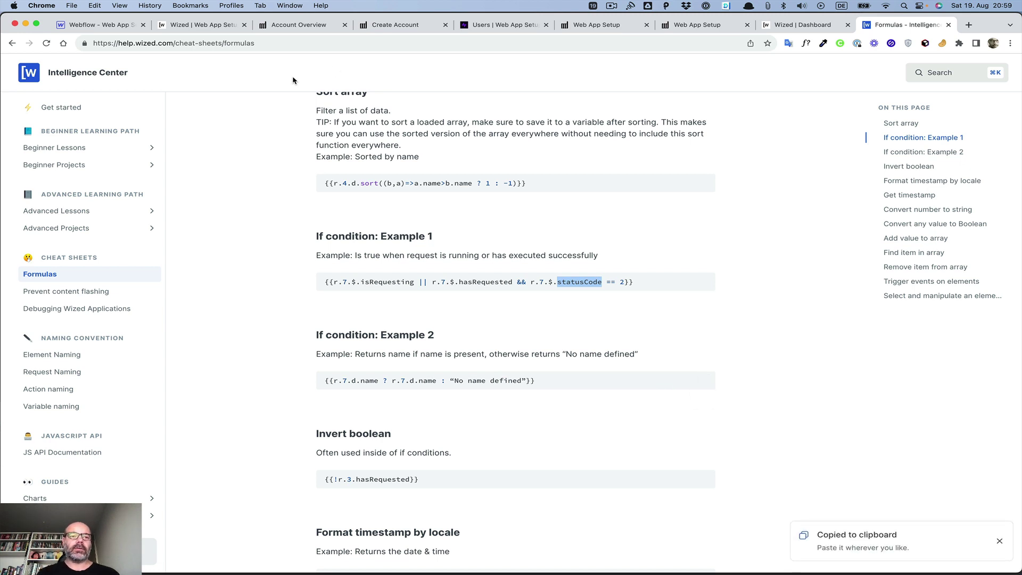
pyautogui.click(207, 27)
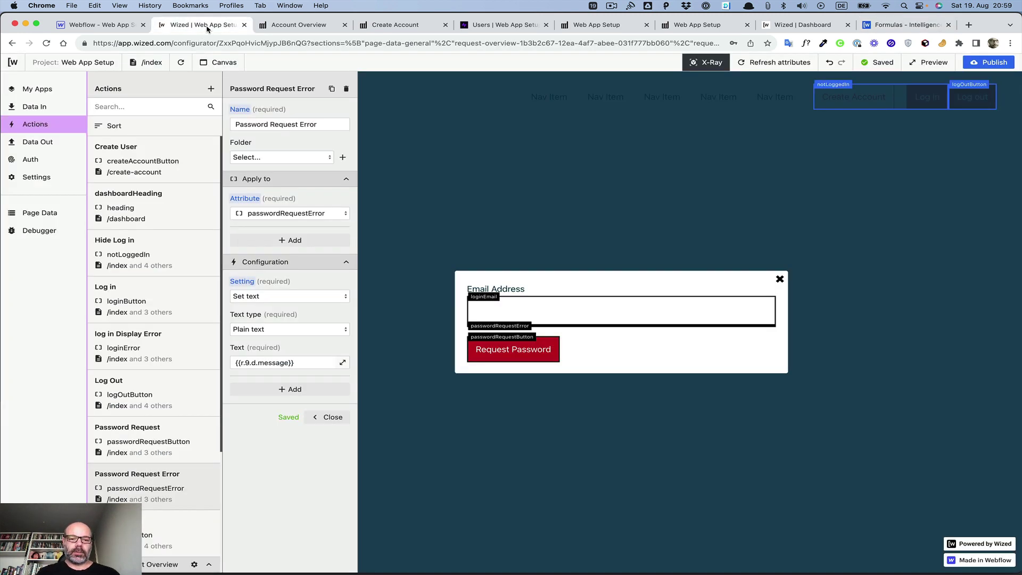
# Step: Paste the conditional formula into the error text, replacing both r.7.d.name references with r.9.d.message
pyautogui.click(343, 362)
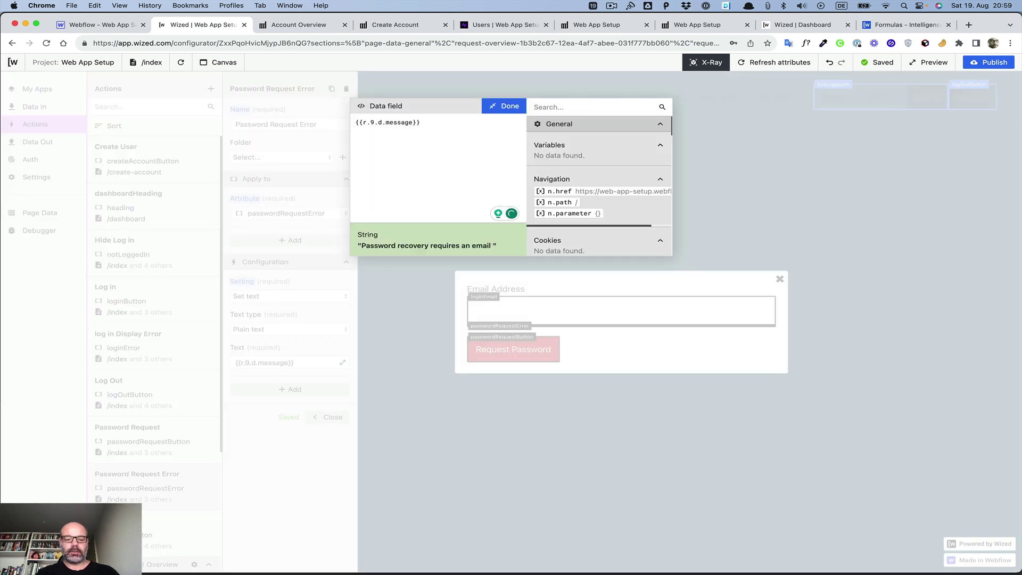
pyautogui.press('super+v')
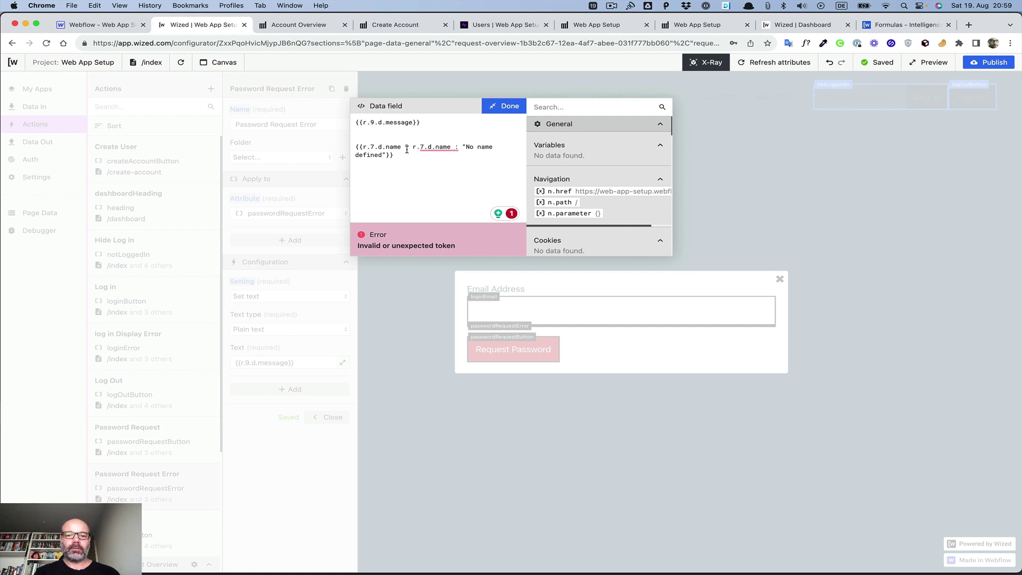
pyautogui.moveTo(455, 146)
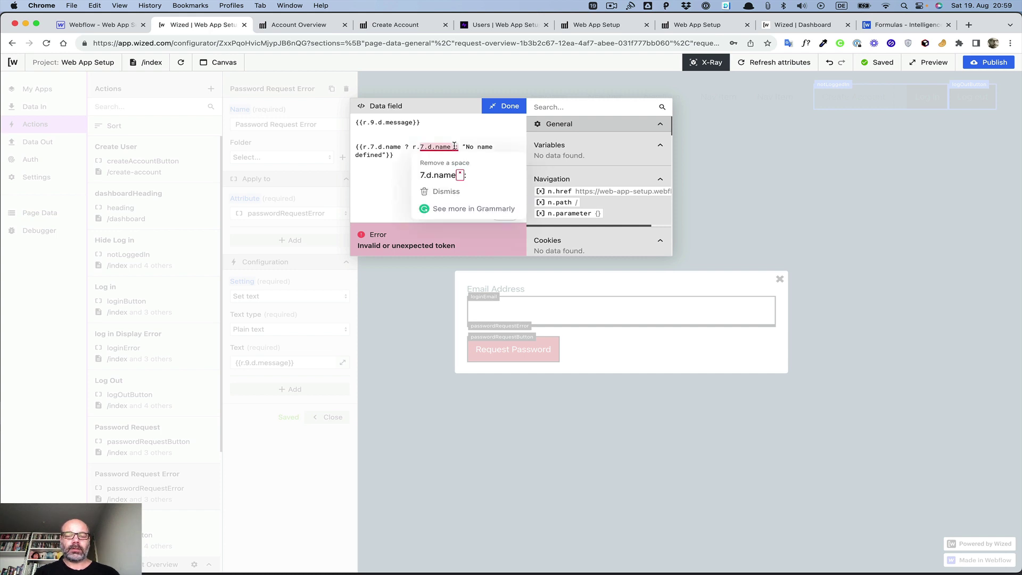
pyautogui.moveTo(363, 122); pyautogui.dragTo(412, 123)
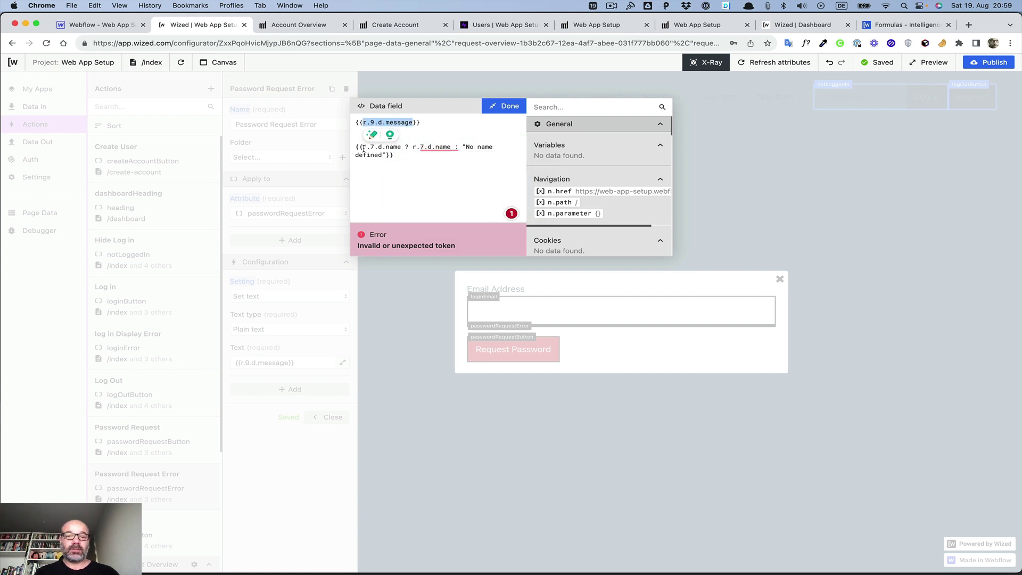
pyautogui.moveTo(362, 147); pyautogui.dragTo(400, 148)
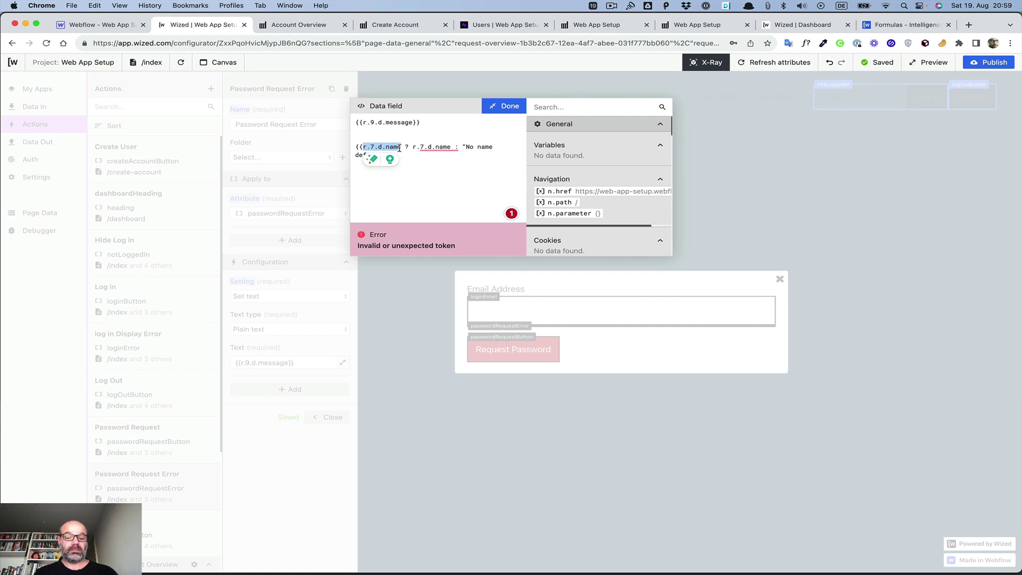
pyautogui.press('cmd+v')
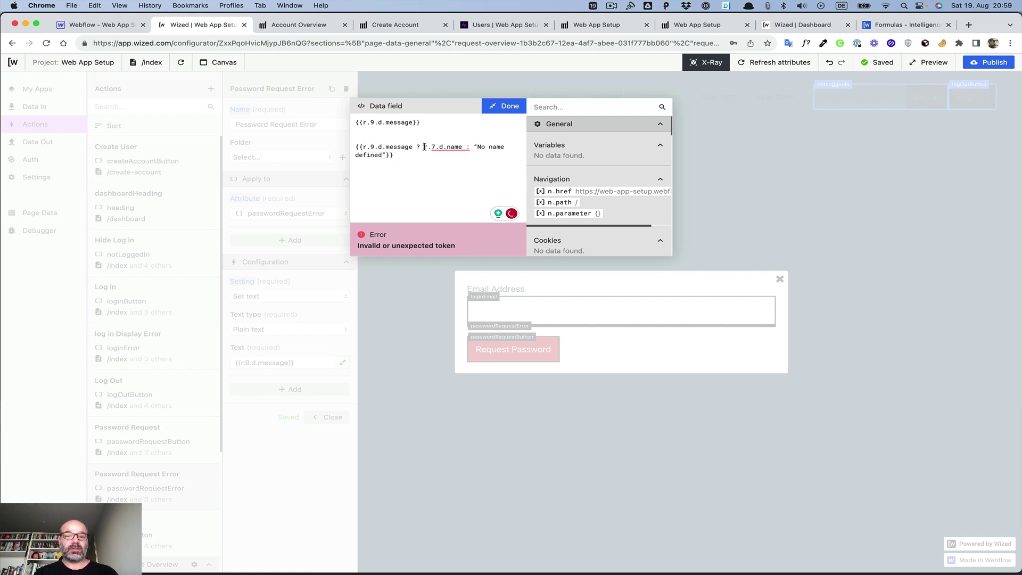
pyautogui.moveTo(425, 147); pyautogui.dragTo(462, 148)
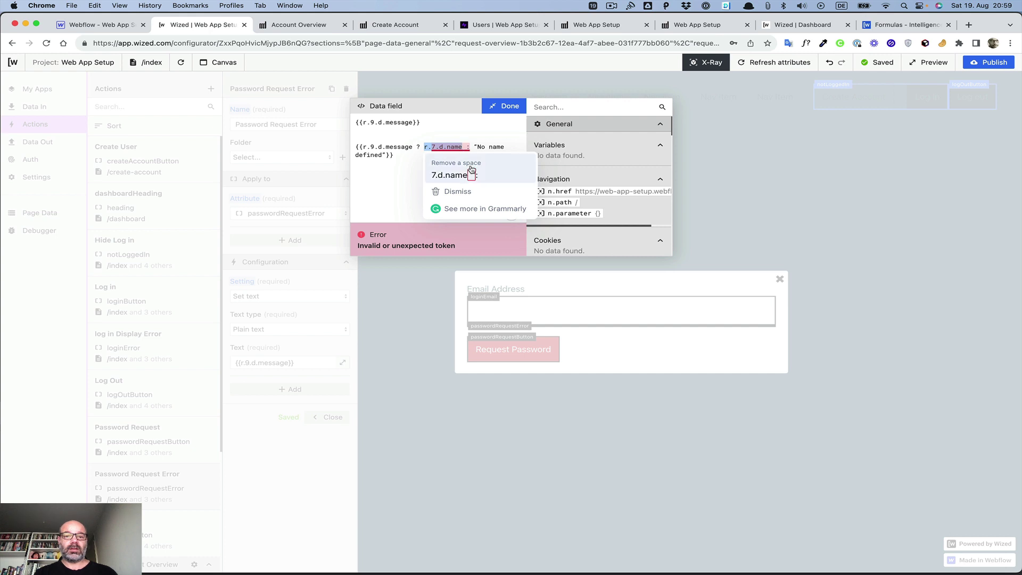
pyautogui.press('super+v')
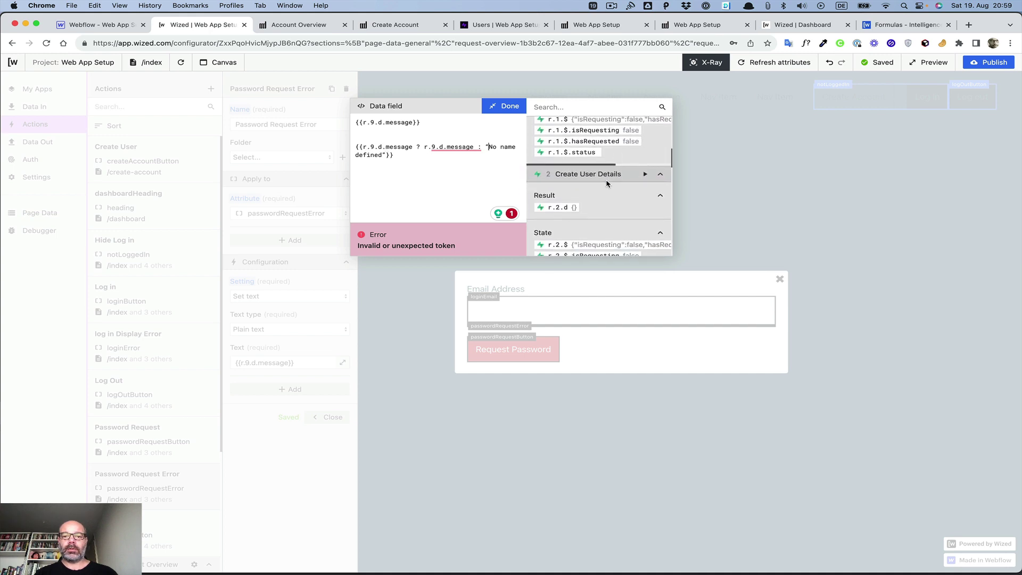
# Step: Change the condition to r.9.d.statusCode !== 200
pyautogui.scroll(-15, 647, 176)
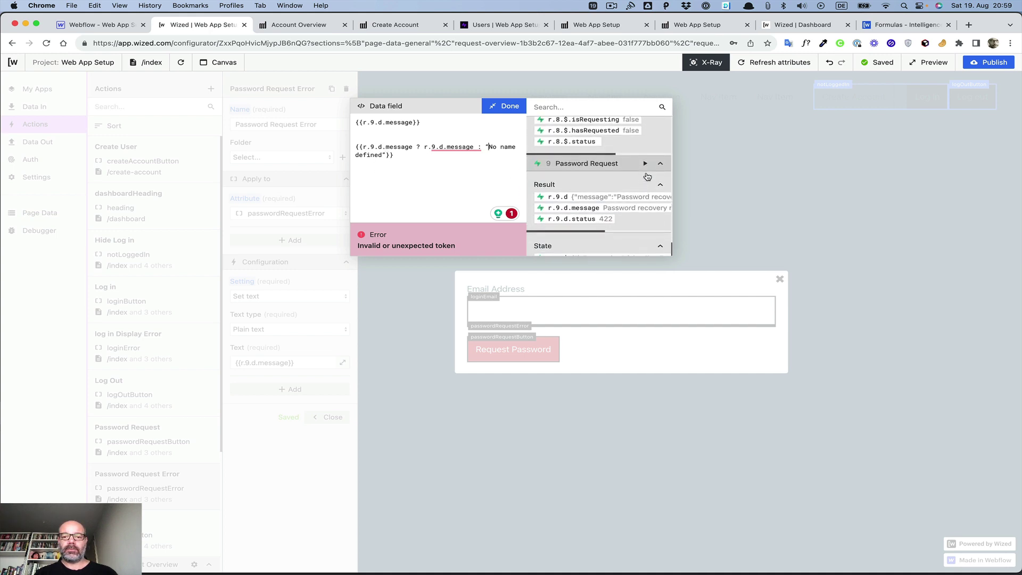
pyautogui.scroll(2, 647, 176)
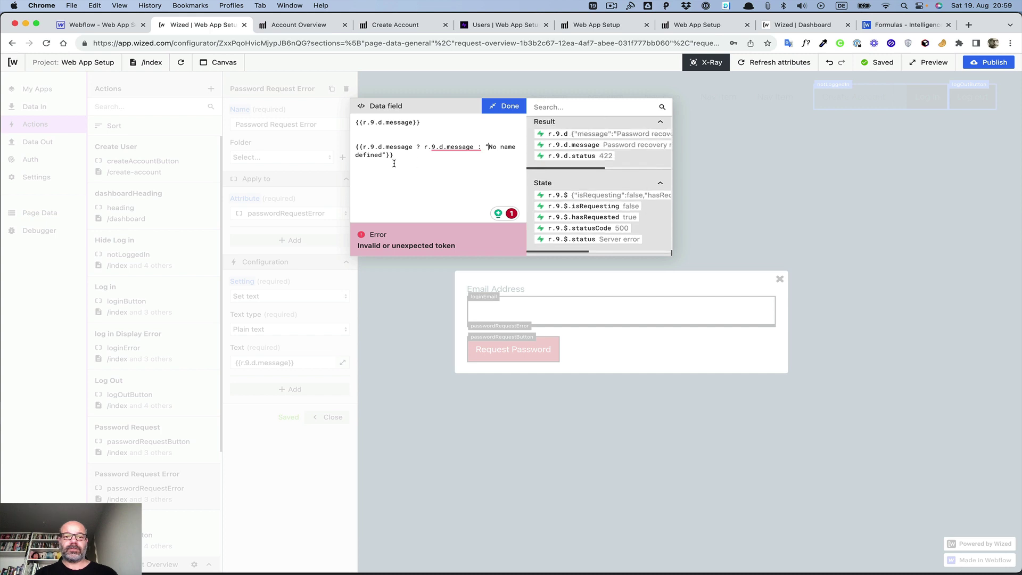
pyautogui.moveTo(386, 143); pyautogui.dragTo(411, 147)
pyautogui.write('stat')
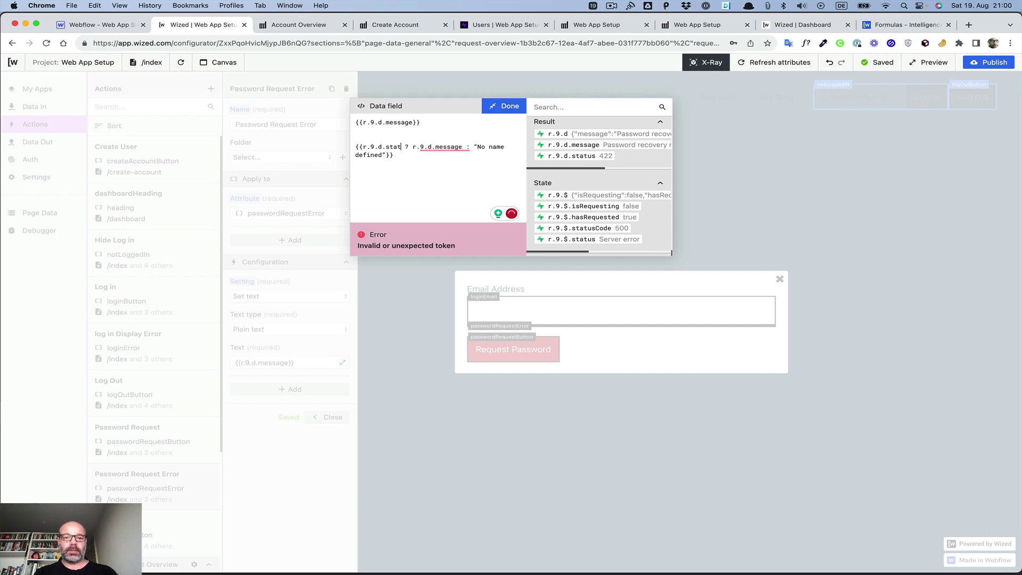
pyautogui.write('usCode')
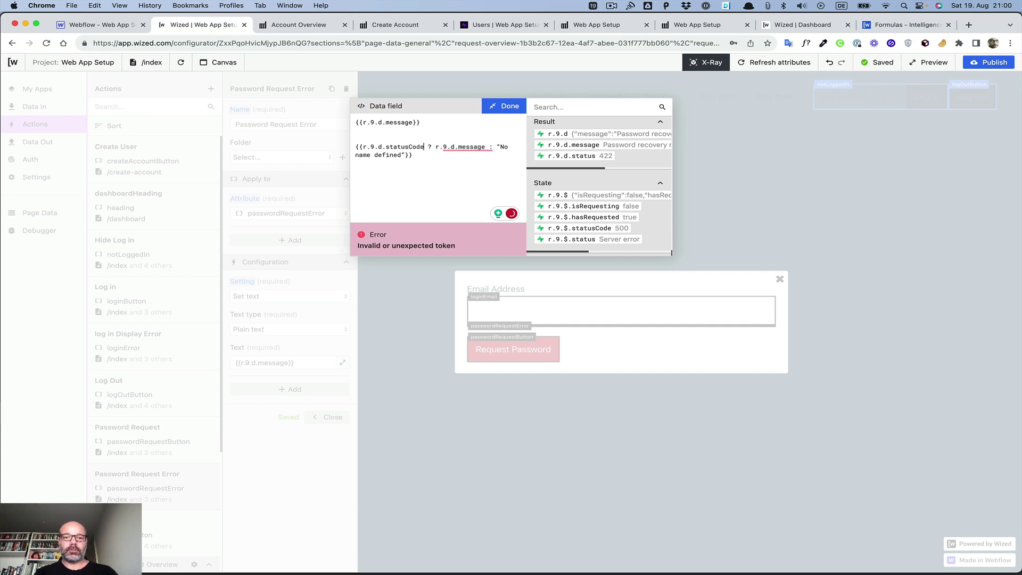
pyautogui.write(' ===')
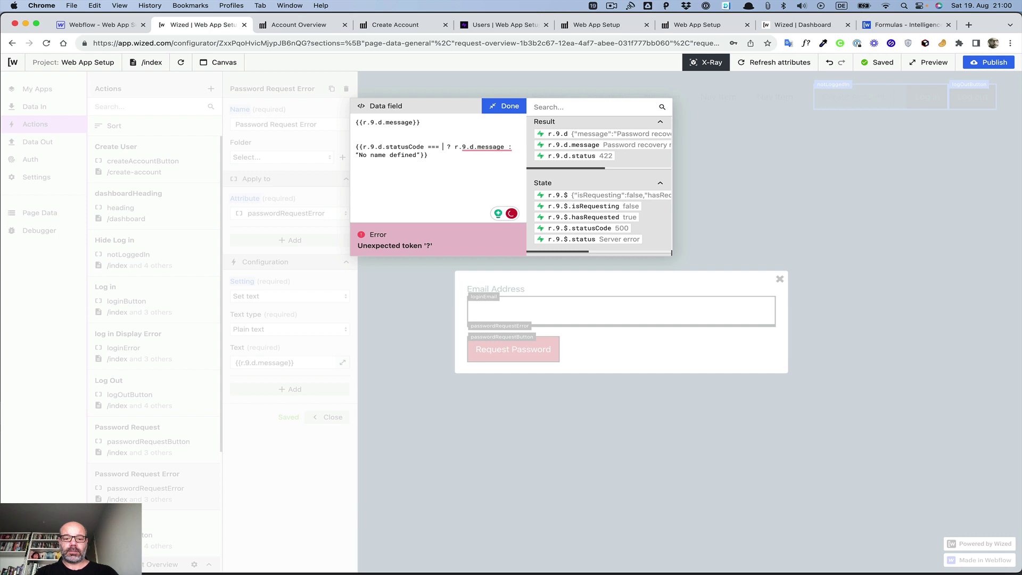
pyautogui.press('BackSpace')
pyautogui.press('BackSpace')
pyautogui.press('BackSpace')
pyautogui.press('BackSpace')
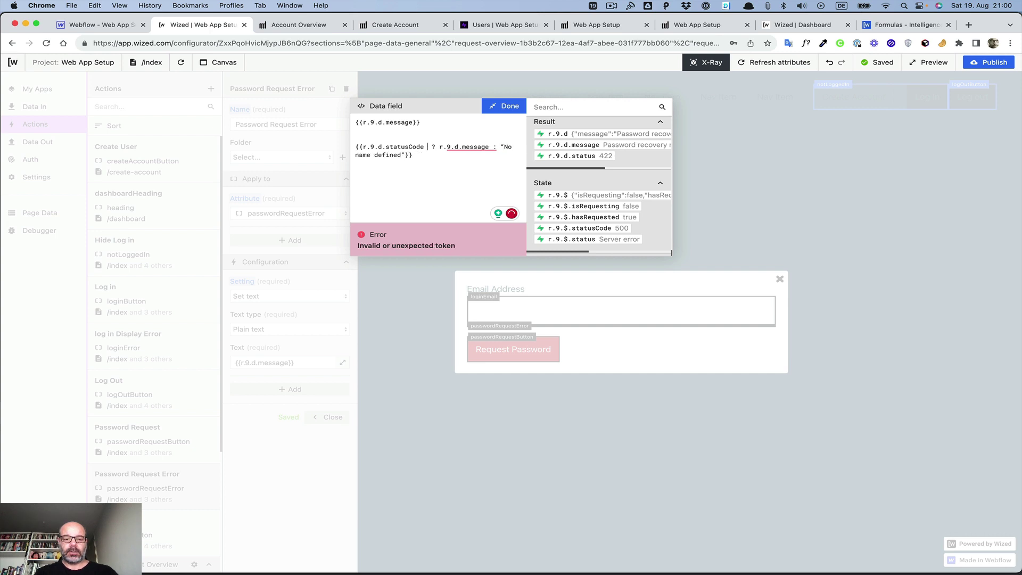
pyautogui.write('!==')
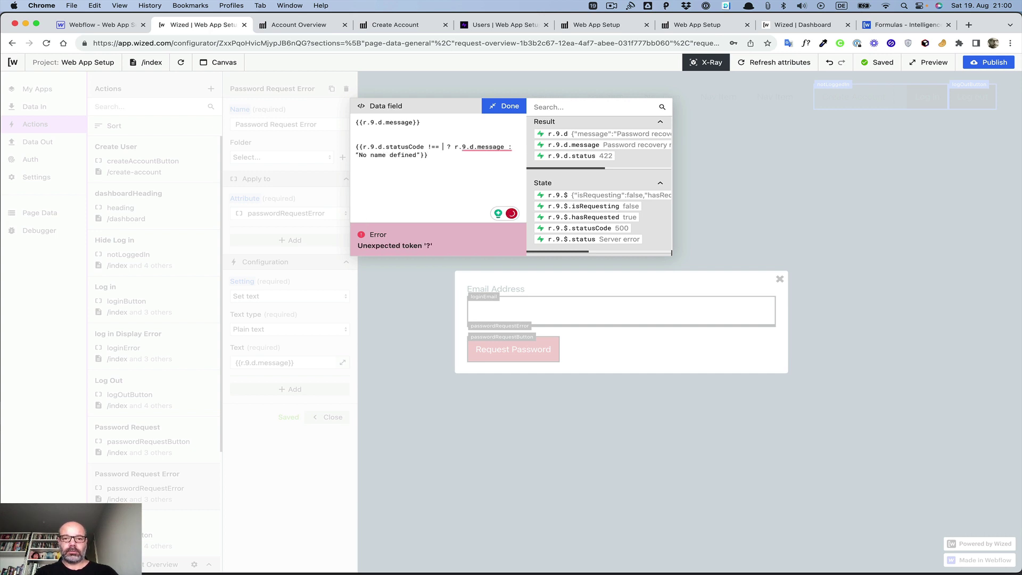
pyautogui.write(' 200')
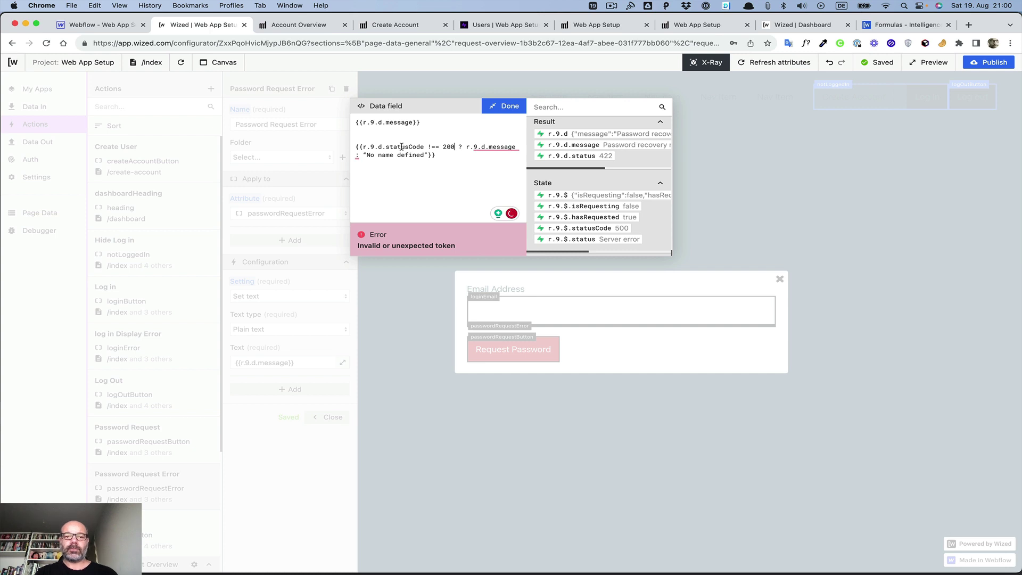
pyautogui.moveTo(509, 147)
# Step: Replace the 'No name defined' fallback with 'An email with a link to reset your password has been sent.'
pyautogui.moveTo(425, 154); pyautogui.dragTo(366, 155)
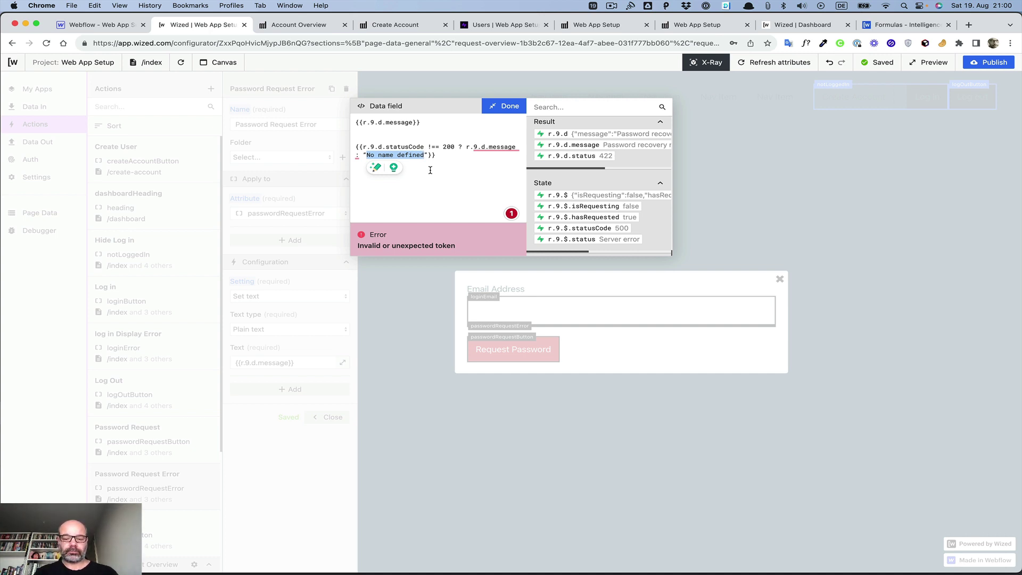
pyautogui.write('You')
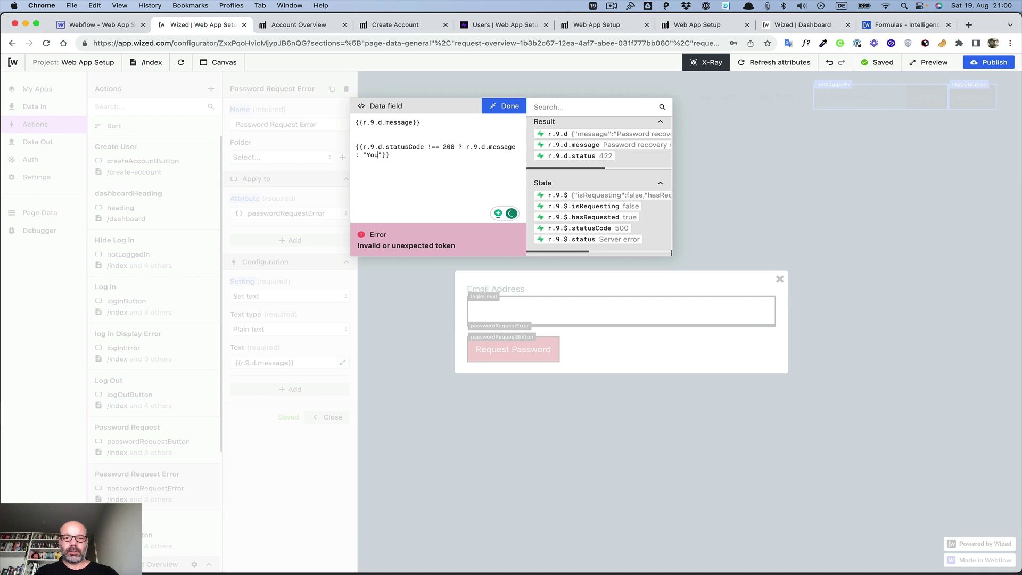
pyautogui.press('BackSpace')
pyautogui.press('BackSpace')
pyautogui.press('BackSpace')
pyautogui.press('BackSpace')
pyautogui.write('An em')
pyautogui.write('ail with a ')
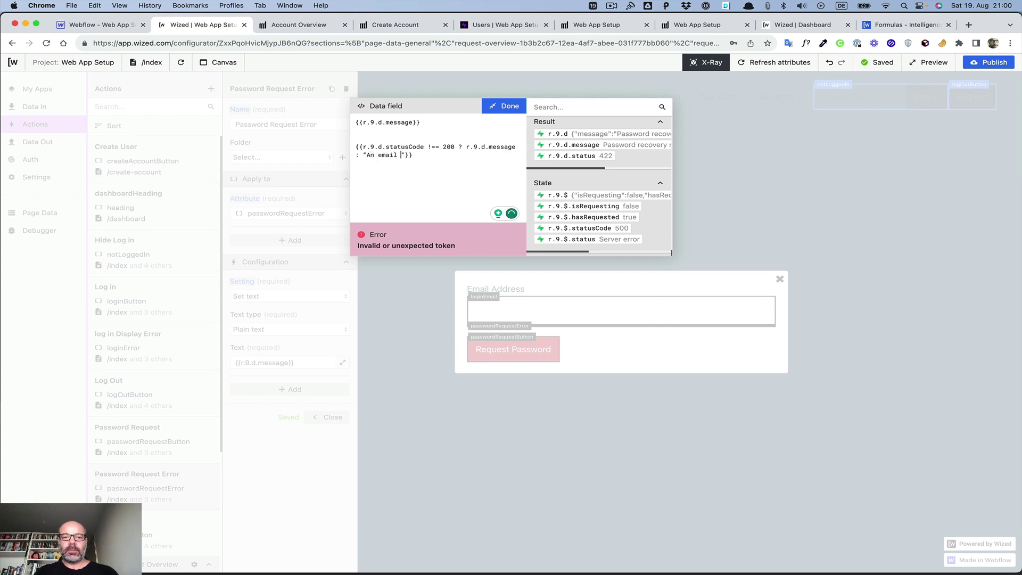
pyautogui.write('link to reset')
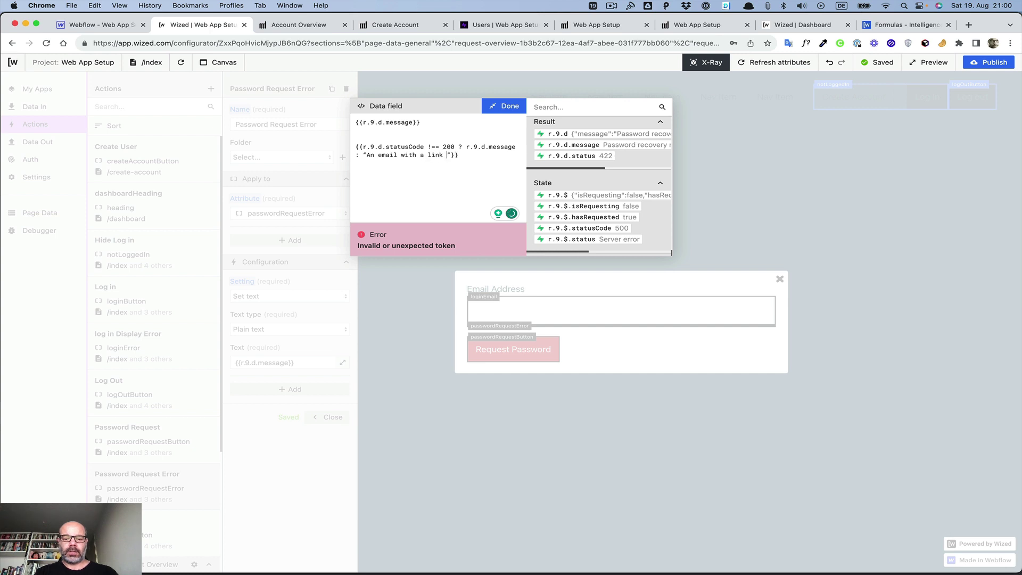
pyautogui.write(' your pas')
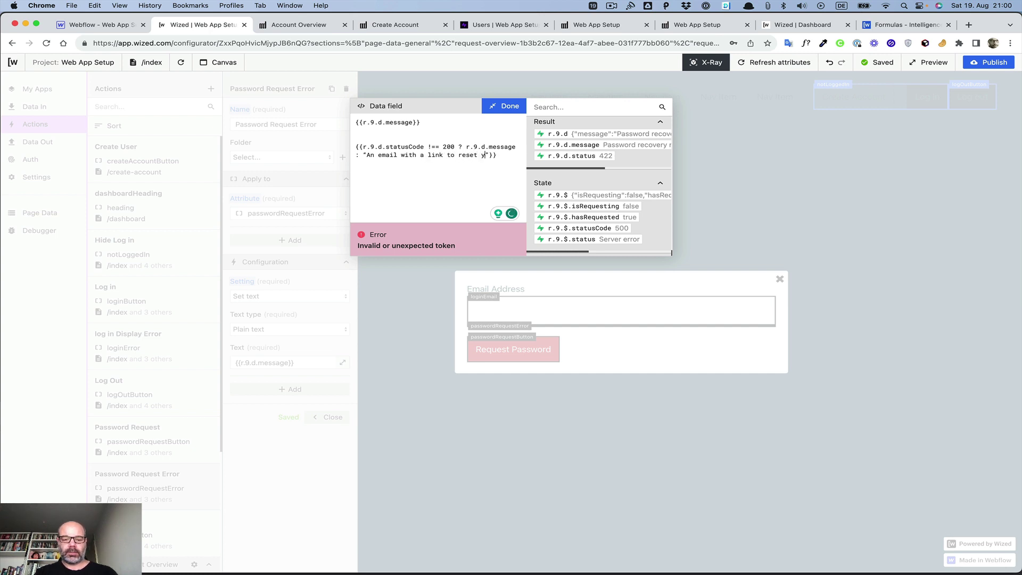
pyautogui.write('sword i')
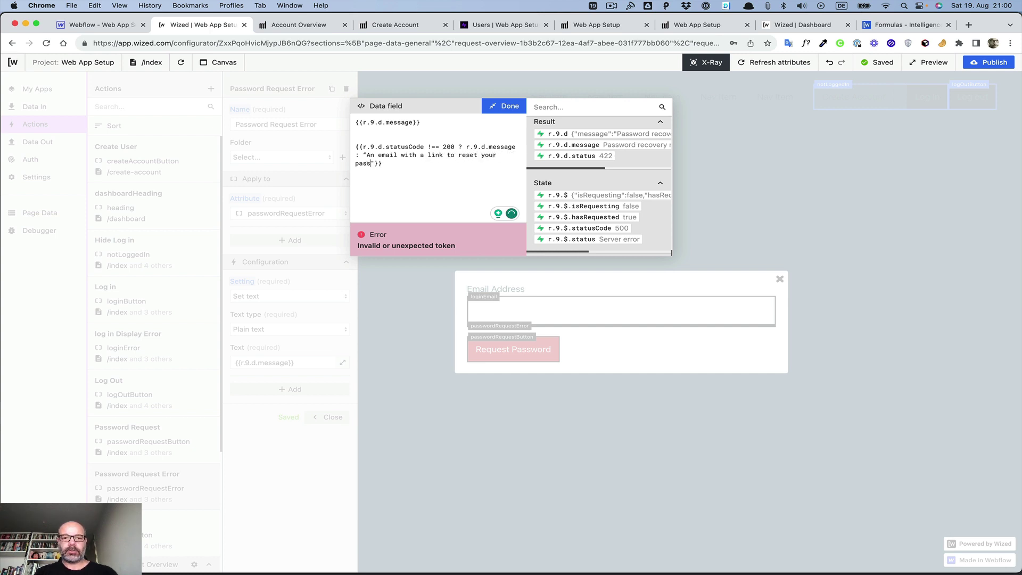
pyautogui.write('n on ie')
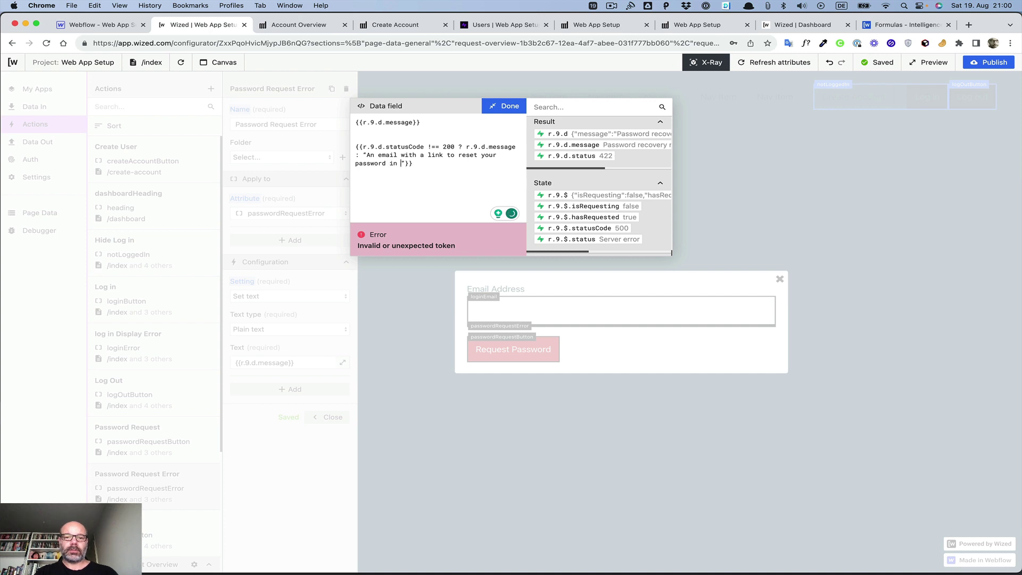
pyautogui.press('BackSpace')
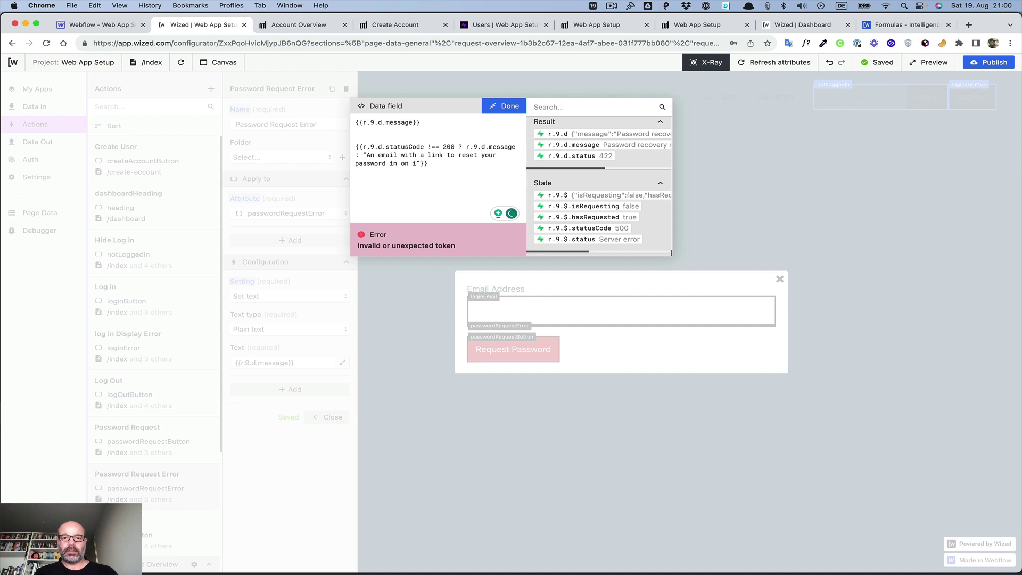
pyautogui.keyDown('shift'); pyautogui.click(394, 165); pyautogui.keyUp('shift')
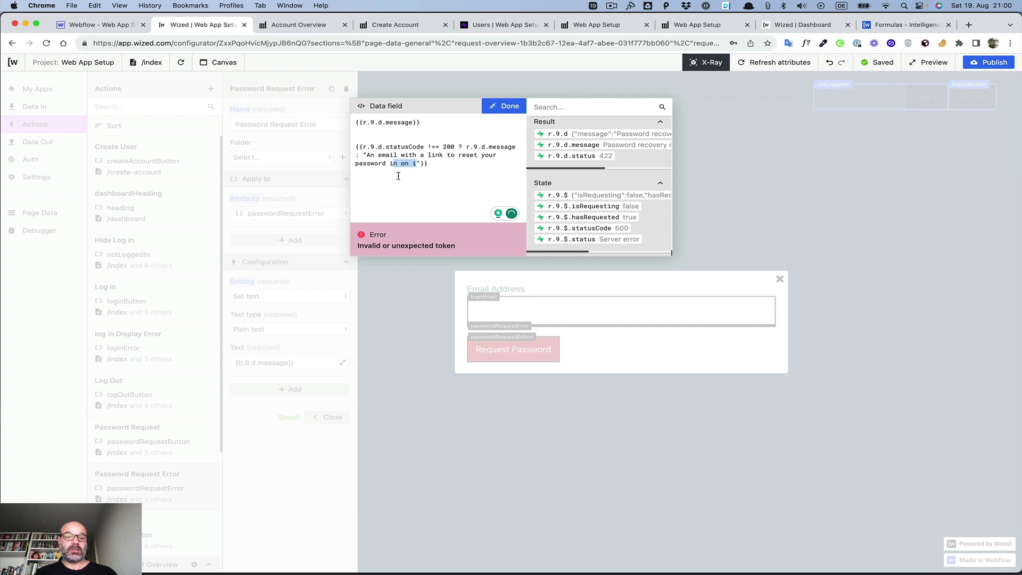
pyautogui.press('BackSpace')
pyautogui.press('BackSpace')
pyautogui.write('has been send')
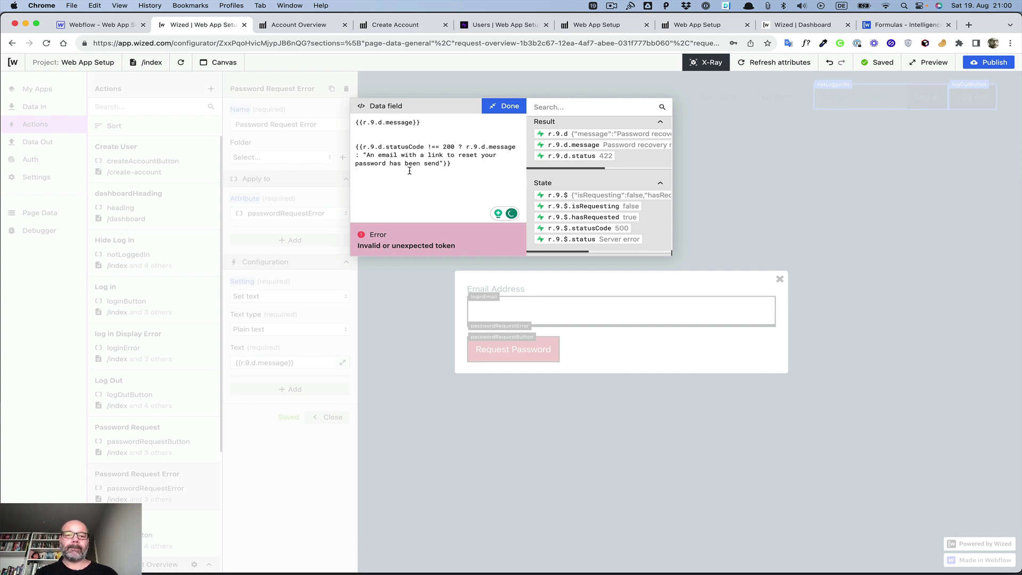
pyautogui.write('.')
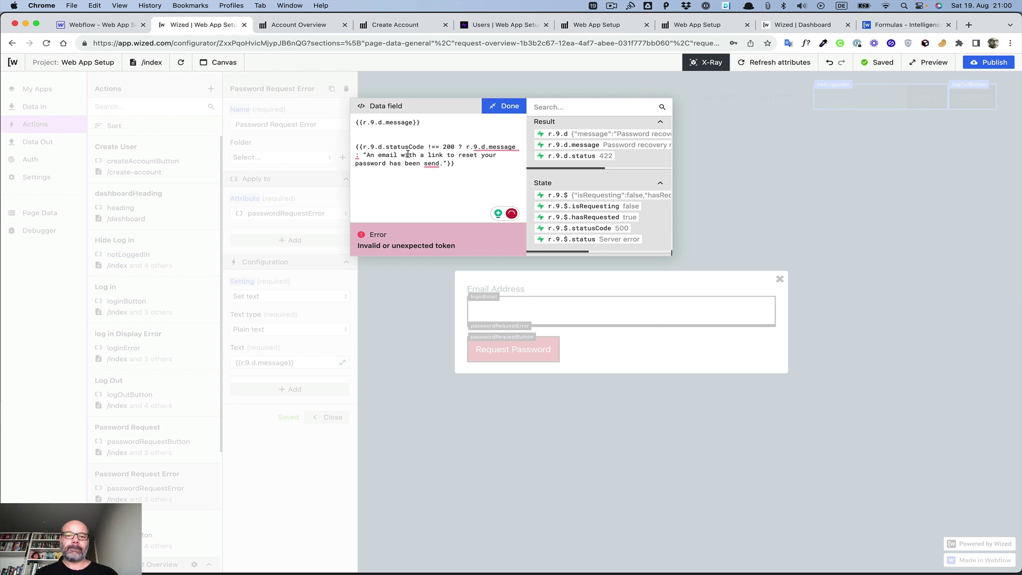
pyautogui.moveTo(426, 163)
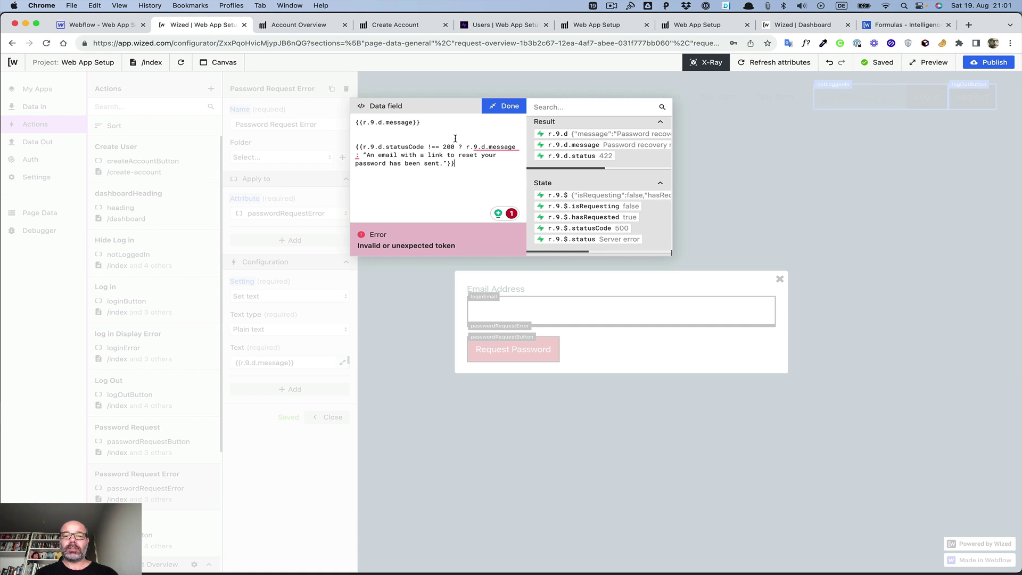
pyautogui.moveTo(455, 147); pyautogui.dragTo(362, 147)
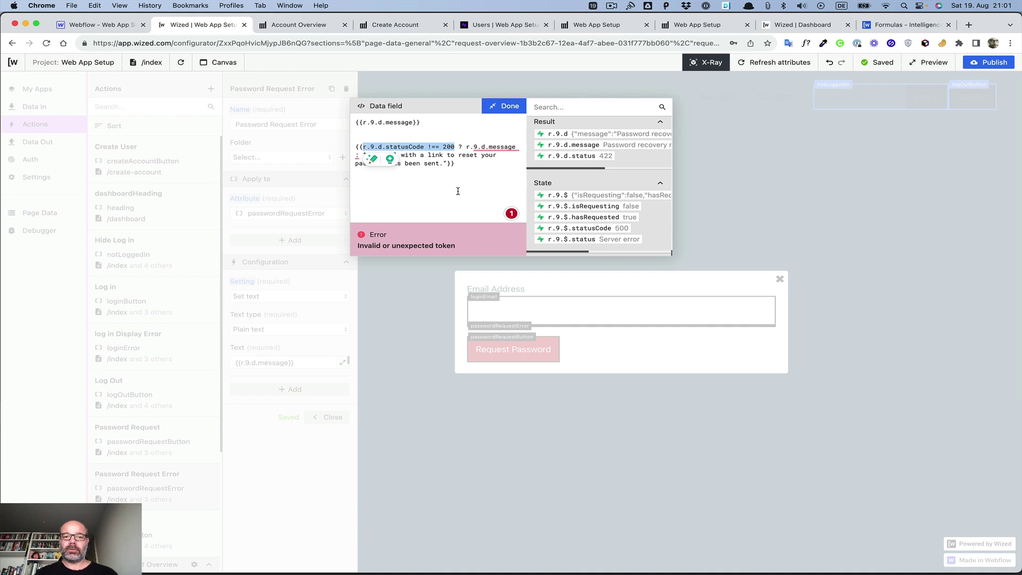
pyautogui.click(458, 191)
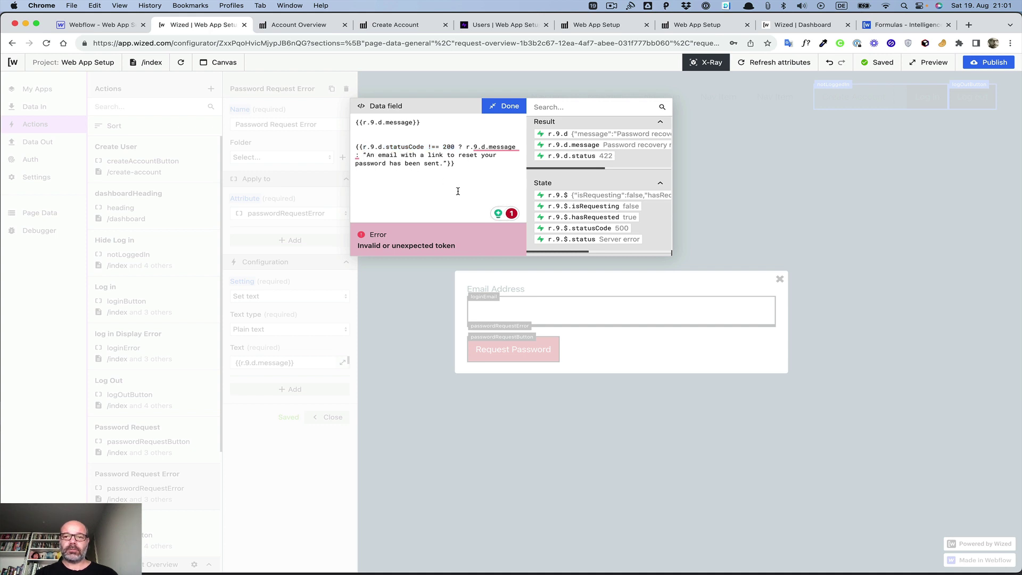
pyautogui.click(873, 26)
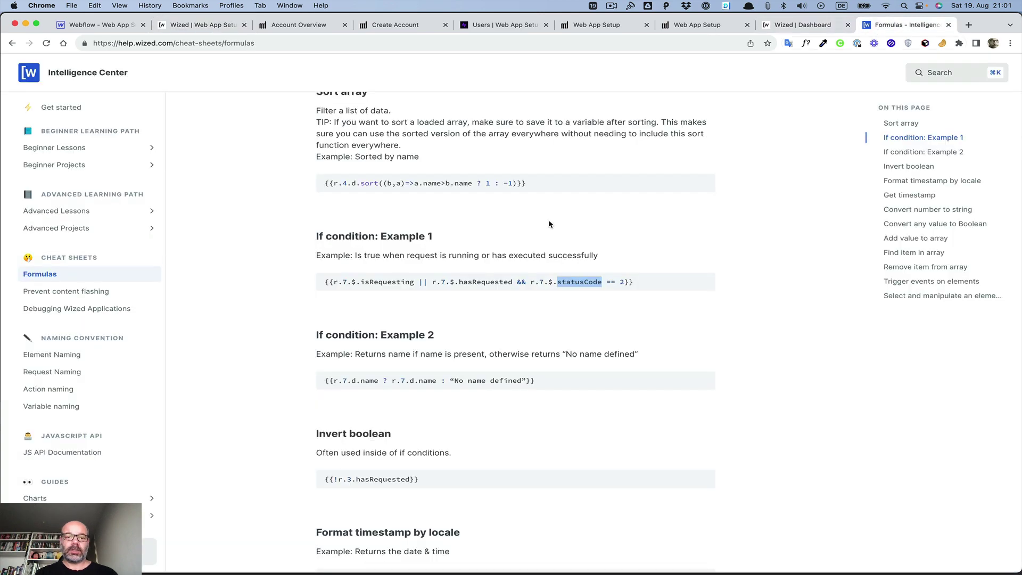
pyautogui.scroll(-2, 437, 258)
pyautogui.scroll(-2, 436, 259)
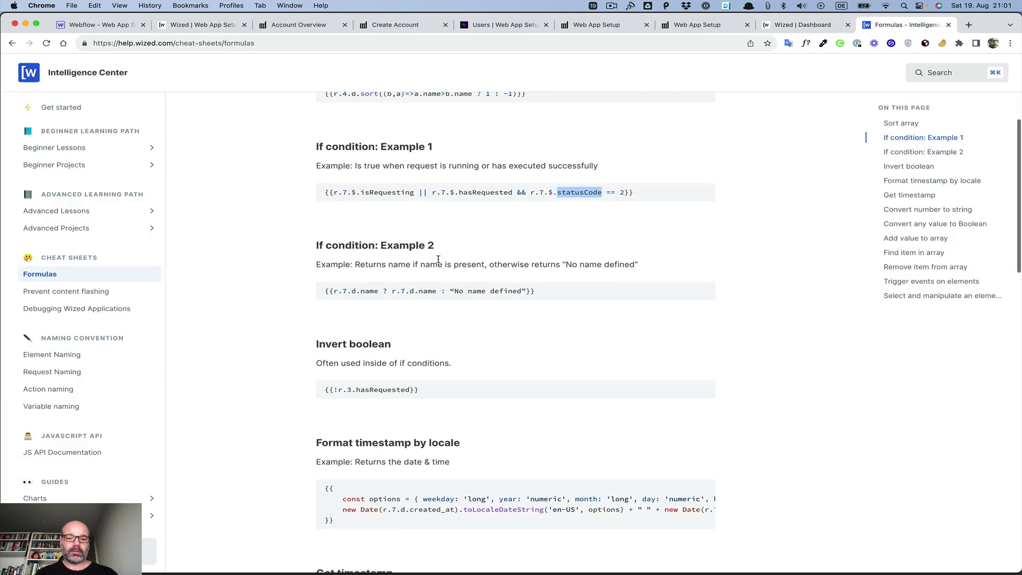
pyautogui.scroll(5, 438, 264)
pyautogui.scroll(-1, 436, 265)
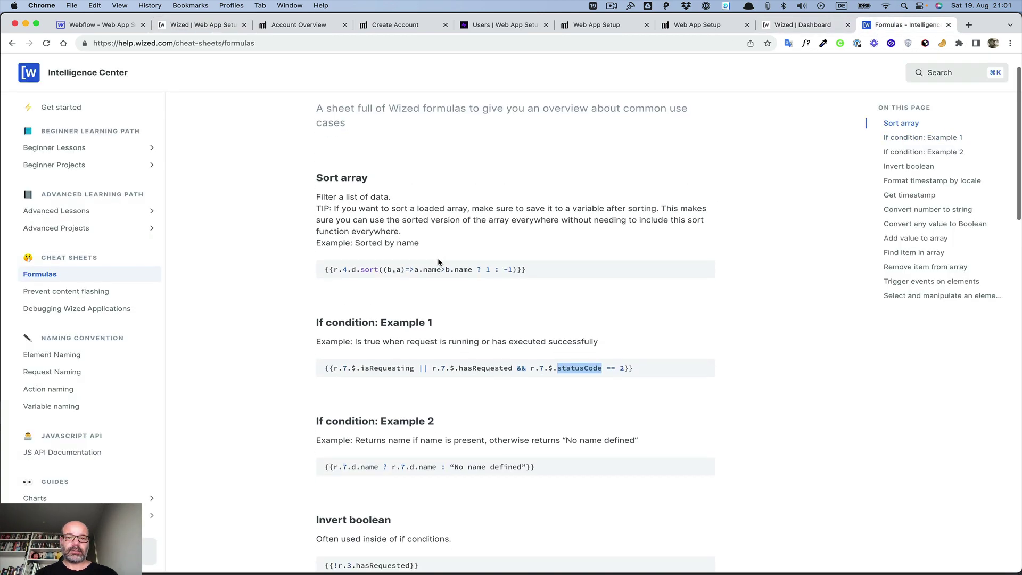
pyautogui.scroll(-6, 438, 286)
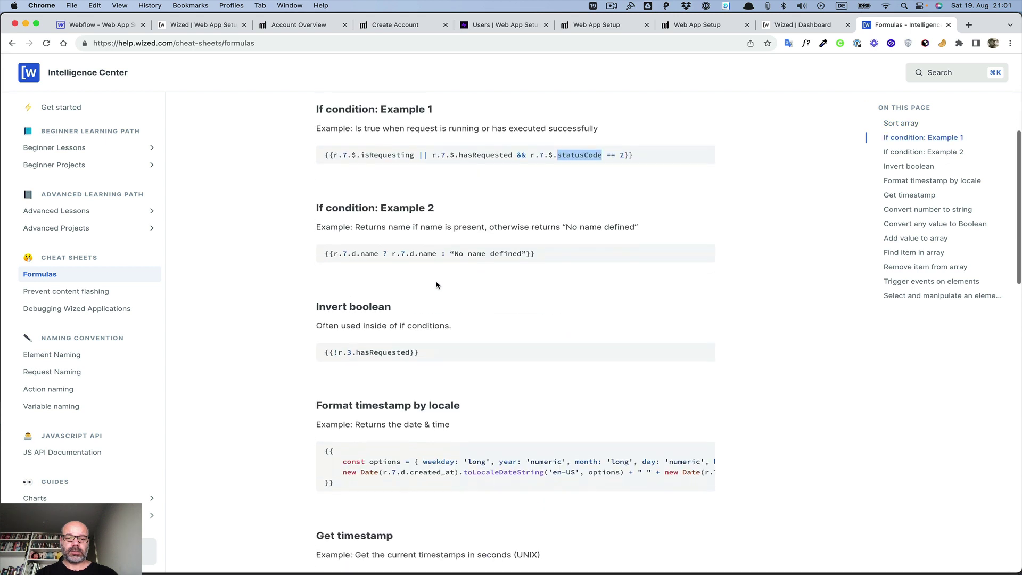
pyautogui.scroll(-6, 437, 285)
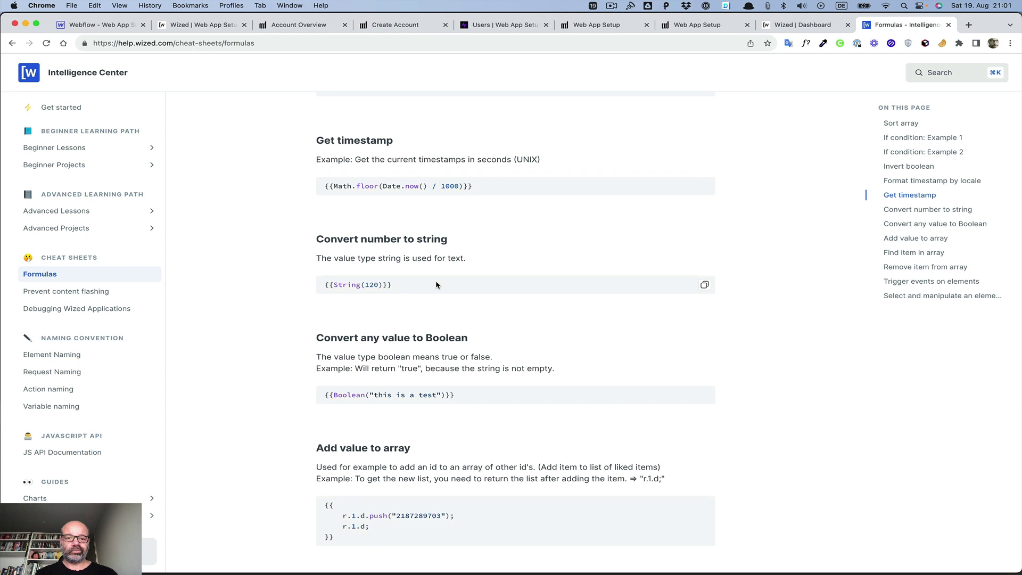
pyautogui.moveTo(379, 284); pyautogui.dragTo(361, 285)
pyautogui.scroll(-6, 334, 254)
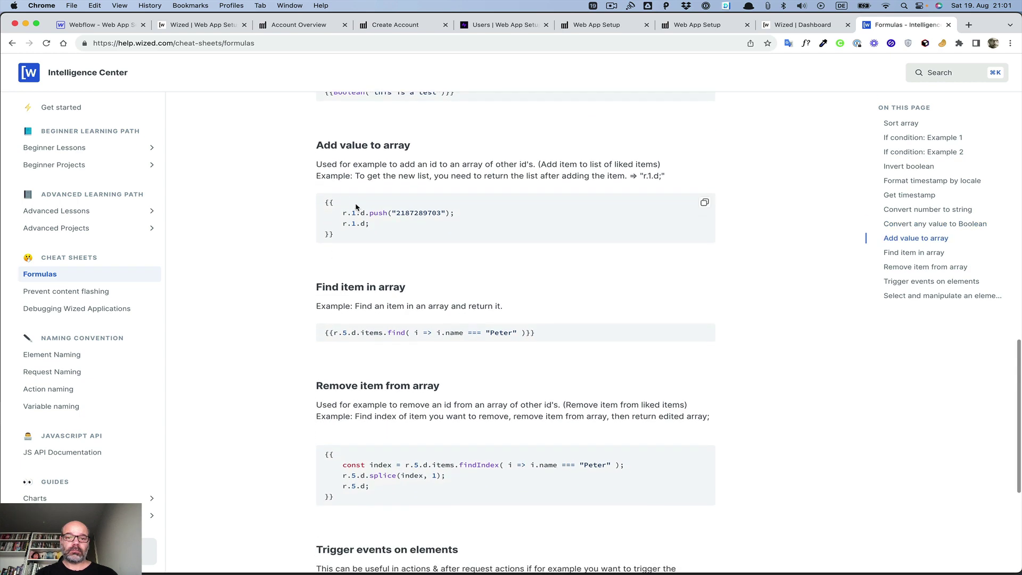
pyautogui.scroll(-3, 387, 303)
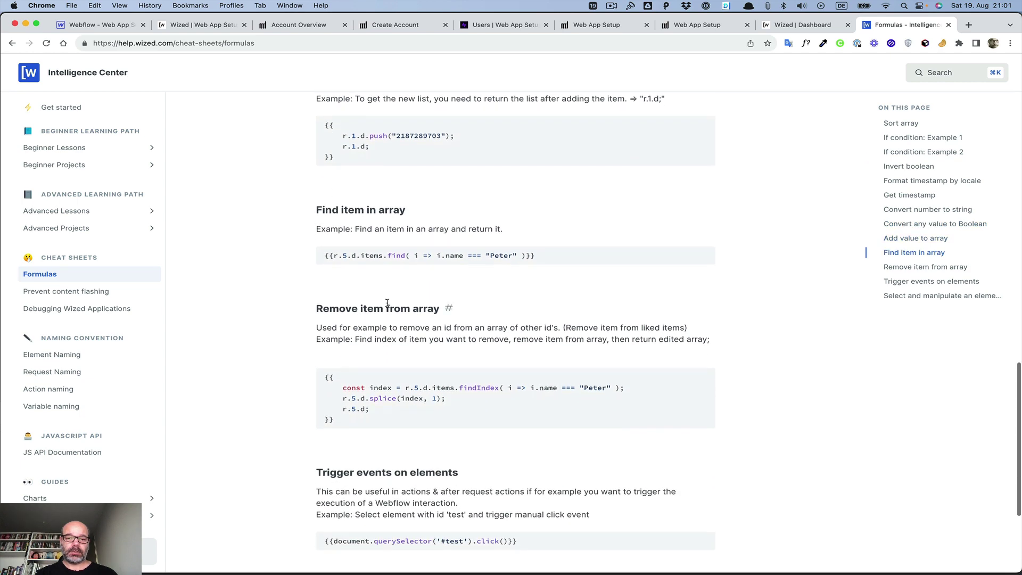
pyautogui.scroll(-1, 387, 305)
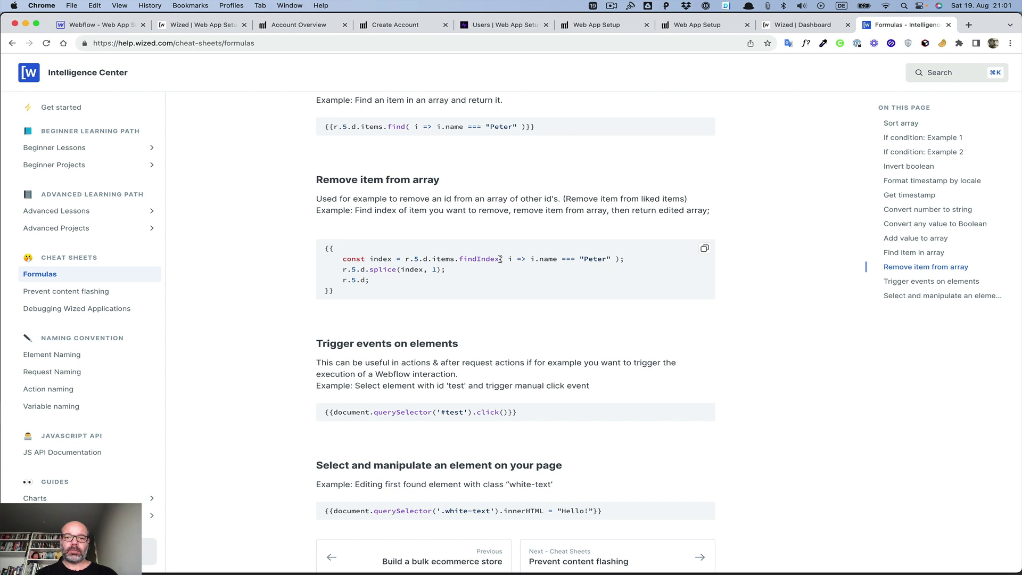
pyautogui.moveTo(500, 259); pyautogui.dragTo(619, 259)
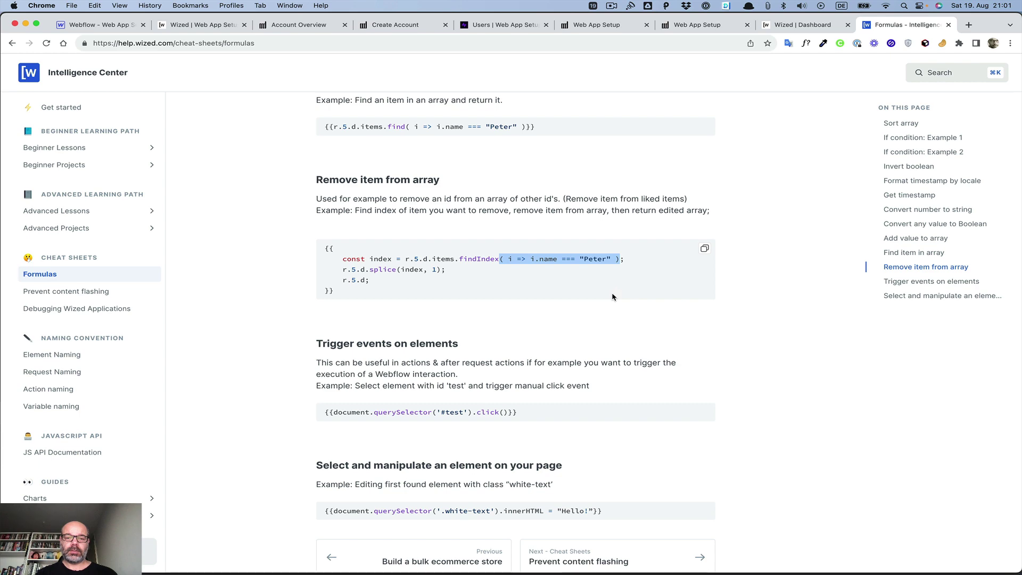
pyautogui.scroll(-2, 495, 282)
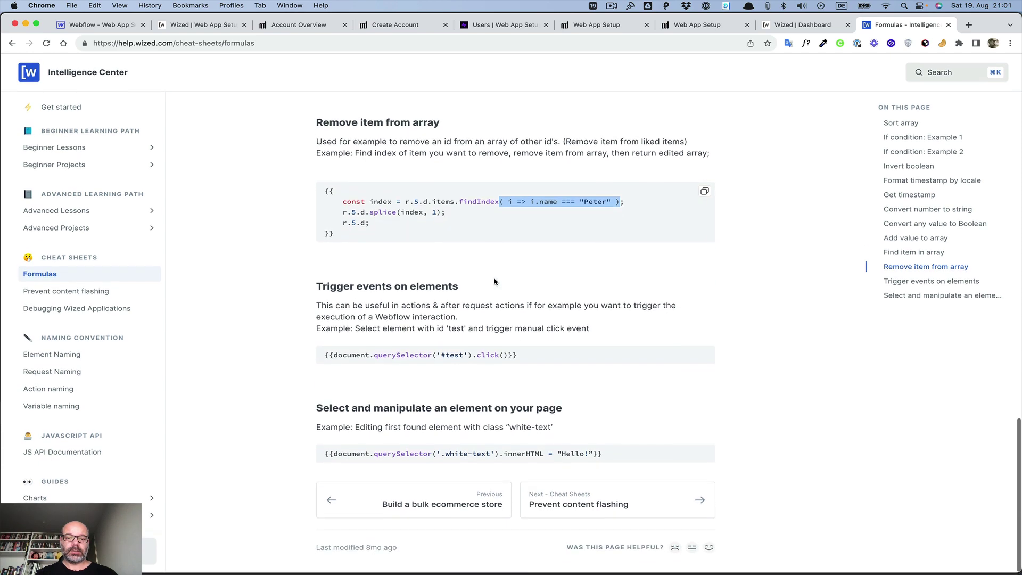
pyautogui.scroll(20, 494, 282)
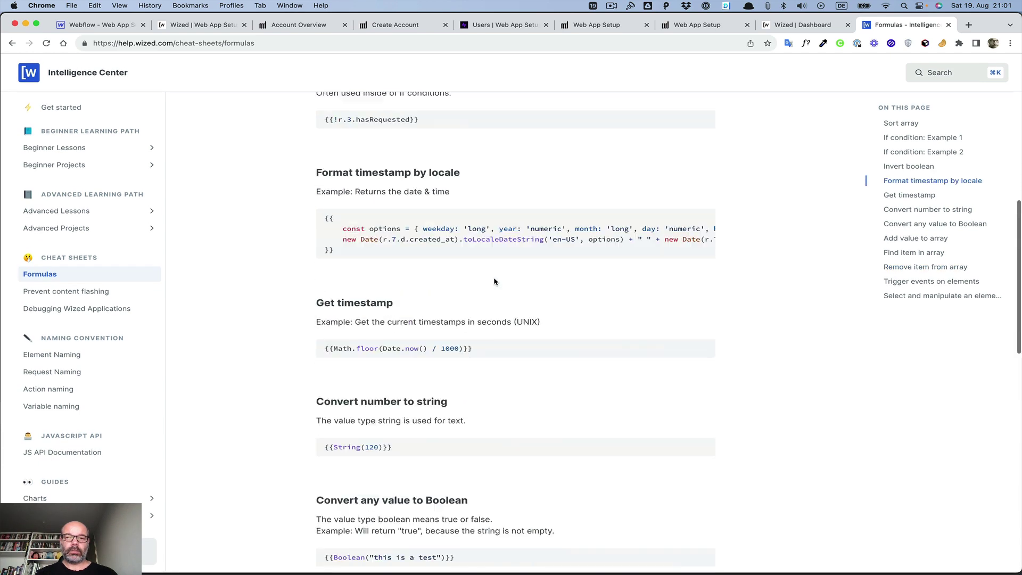
pyautogui.click(214, 26)
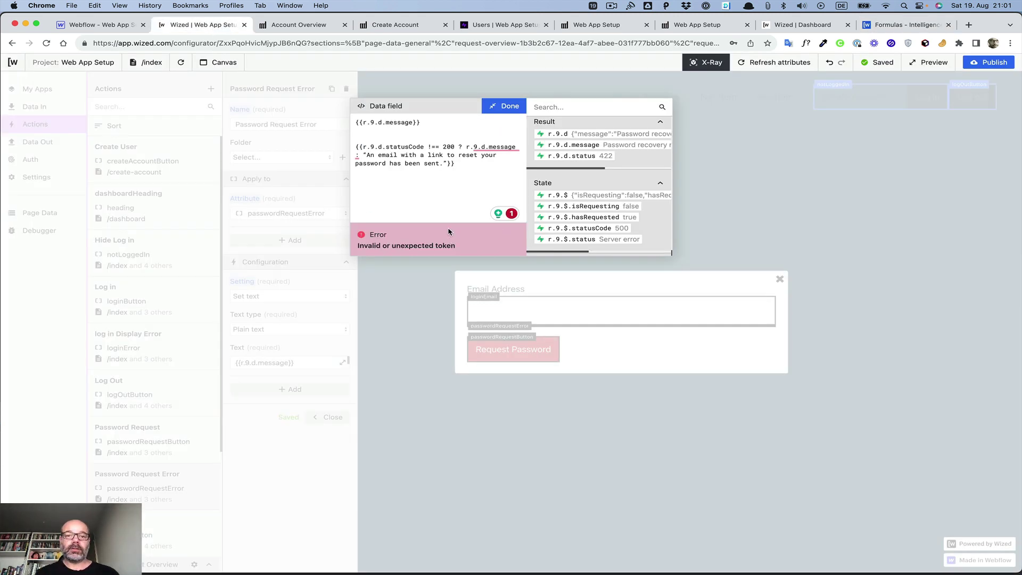
pyautogui.click(463, 168)
pyautogui.moveTo(489, 149)
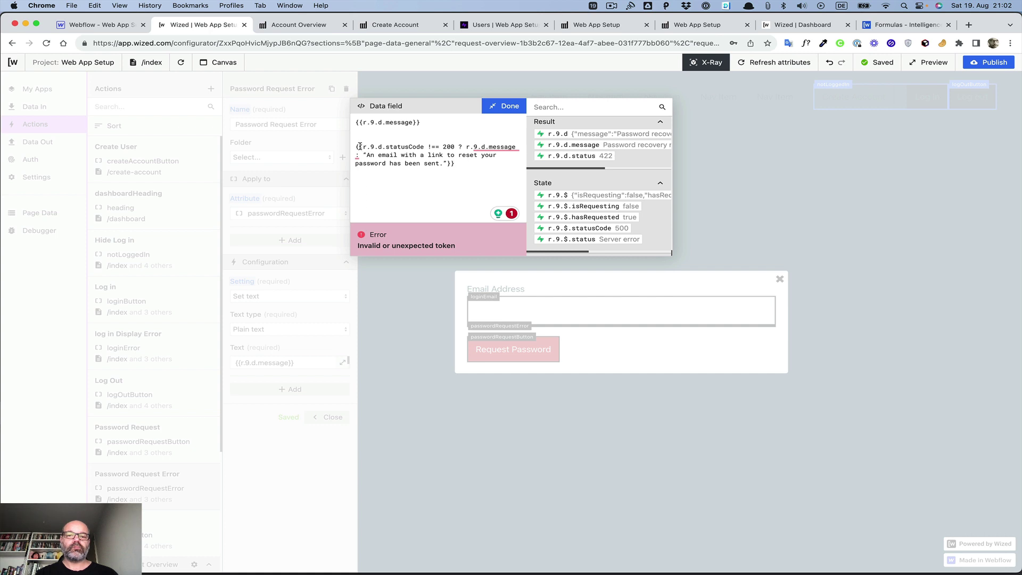
pyautogui.click(900, 25)
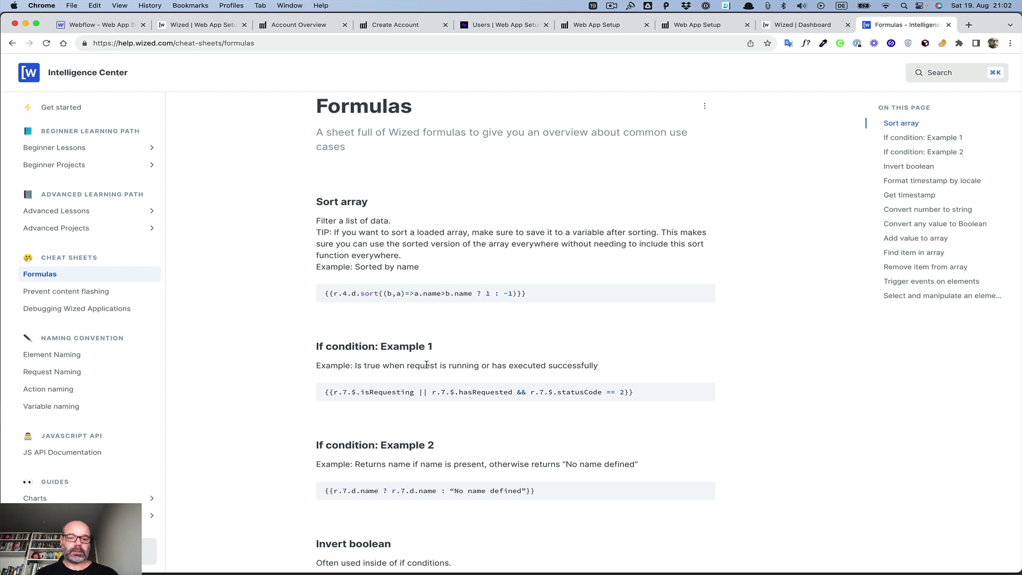
pyautogui.scroll(-3, 426, 365)
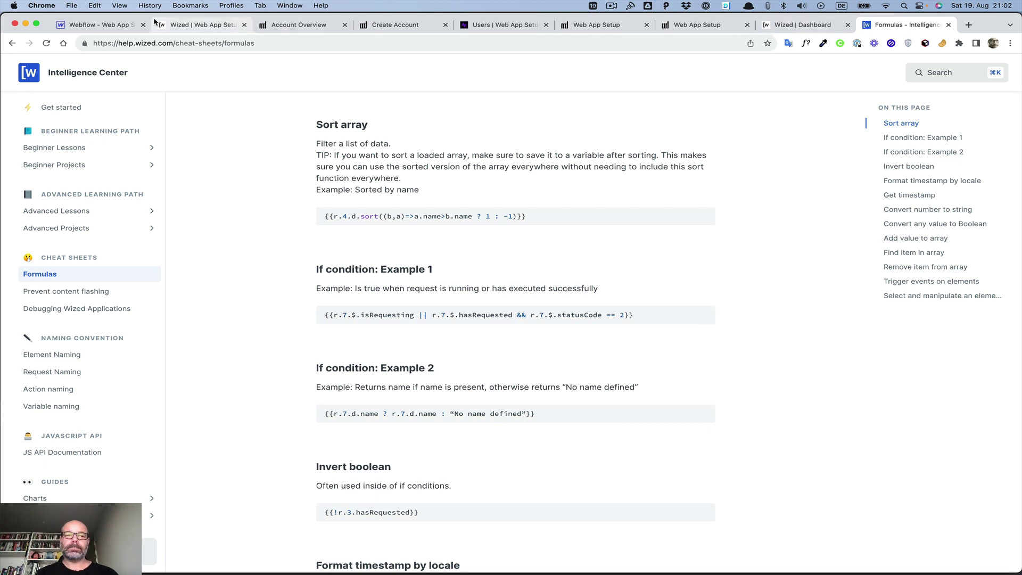
pyautogui.click(177, 30)
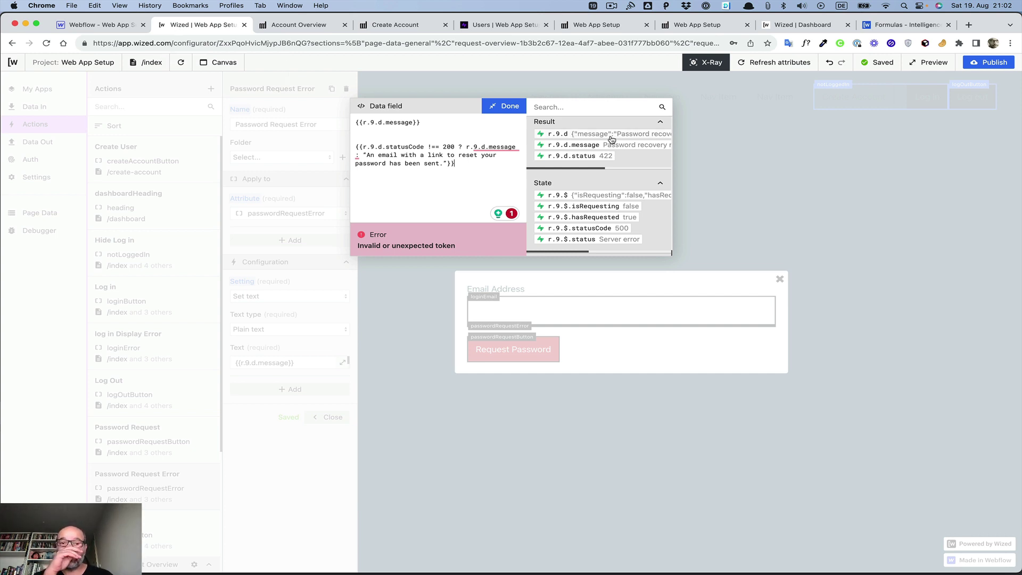
# Step: Replace the r.9.d.statusCode !== 200 condition with a copied r.9.d.message reference
pyautogui.scroll(4, 620, 159)
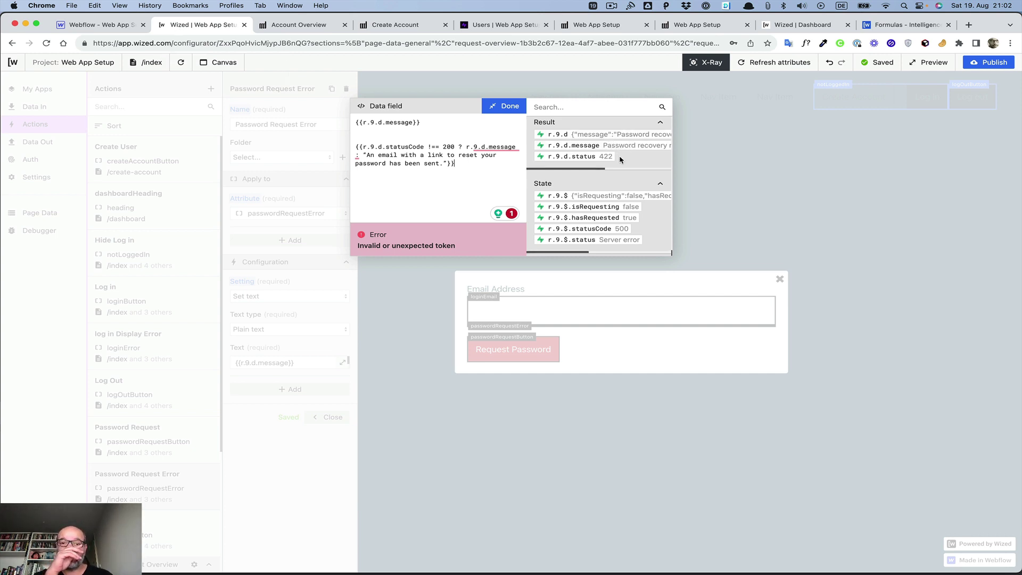
pyautogui.scroll(-2, 620, 160)
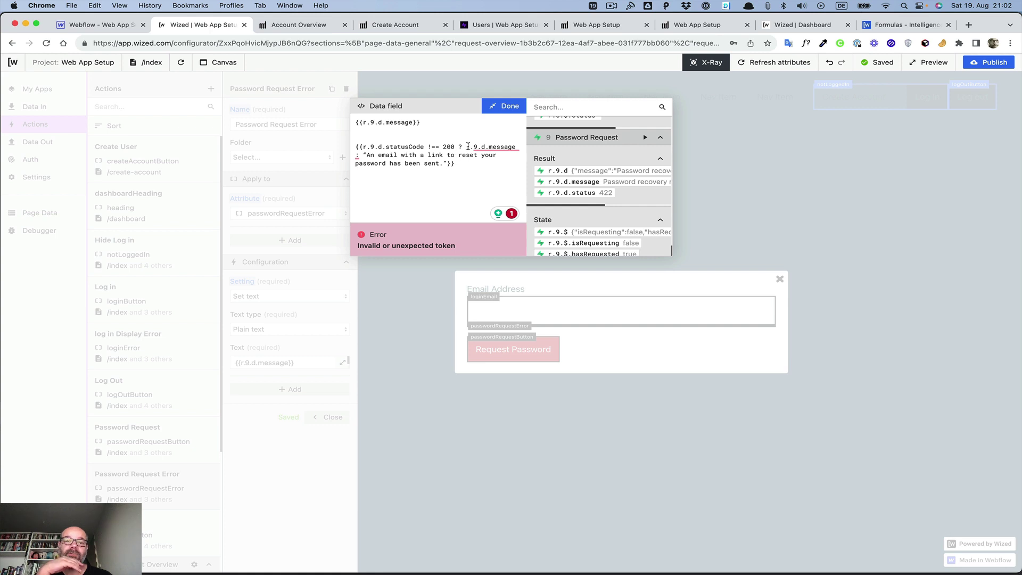
pyautogui.moveTo(466, 147); pyautogui.dragTo(515, 146)
pyautogui.press('super+c')
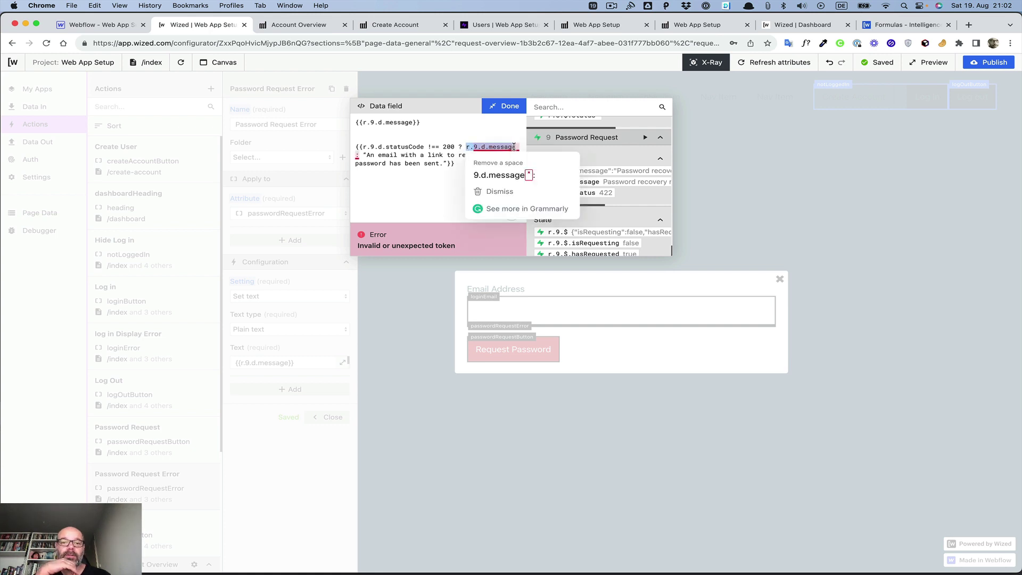
pyautogui.moveTo(363, 147); pyautogui.dragTo(455, 147)
pyautogui.press('super+v')
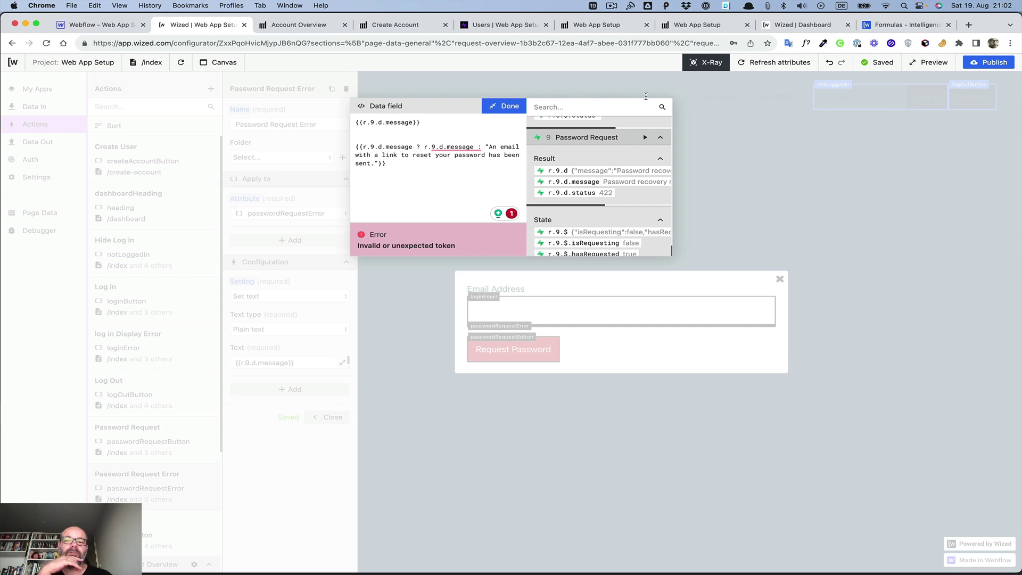
pyautogui.click(905, 25)
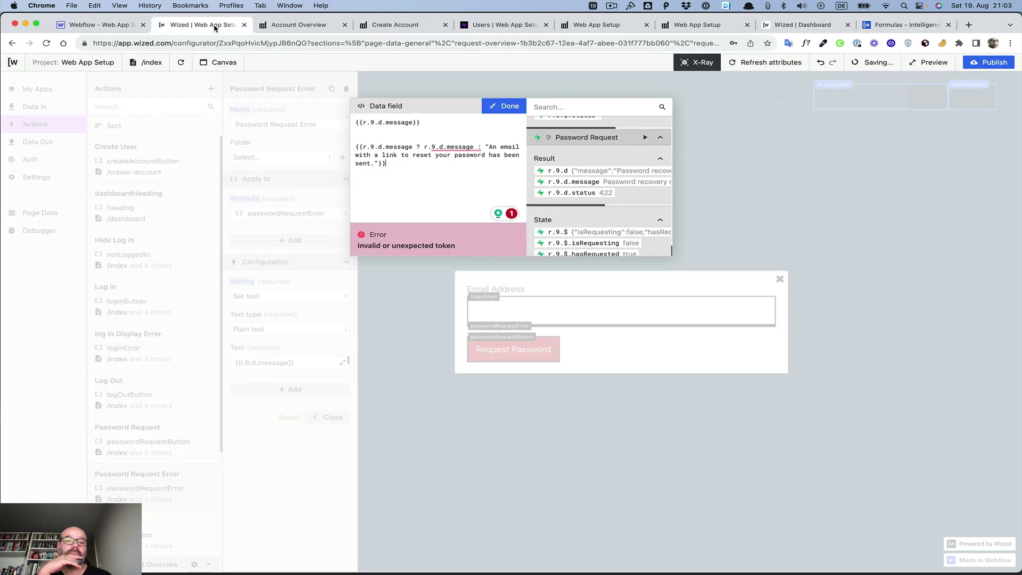
pyautogui.click(215, 26)
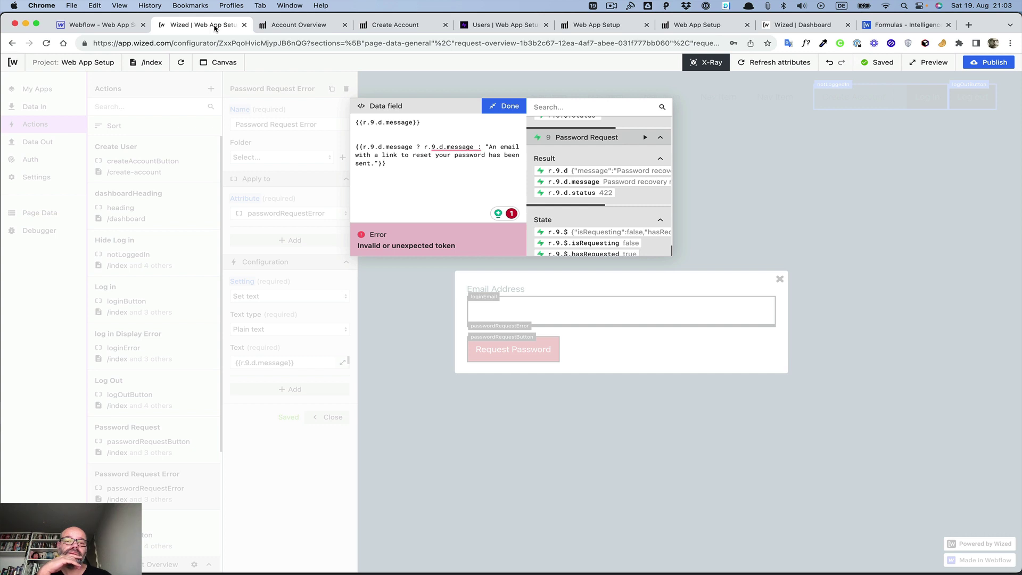
# Step: Delete the old {{r.9.d.message}} first line from the expression
pyautogui.moveTo(354, 149); pyautogui.dragTo(353, 84)
pyautogui.press('BackSpace')
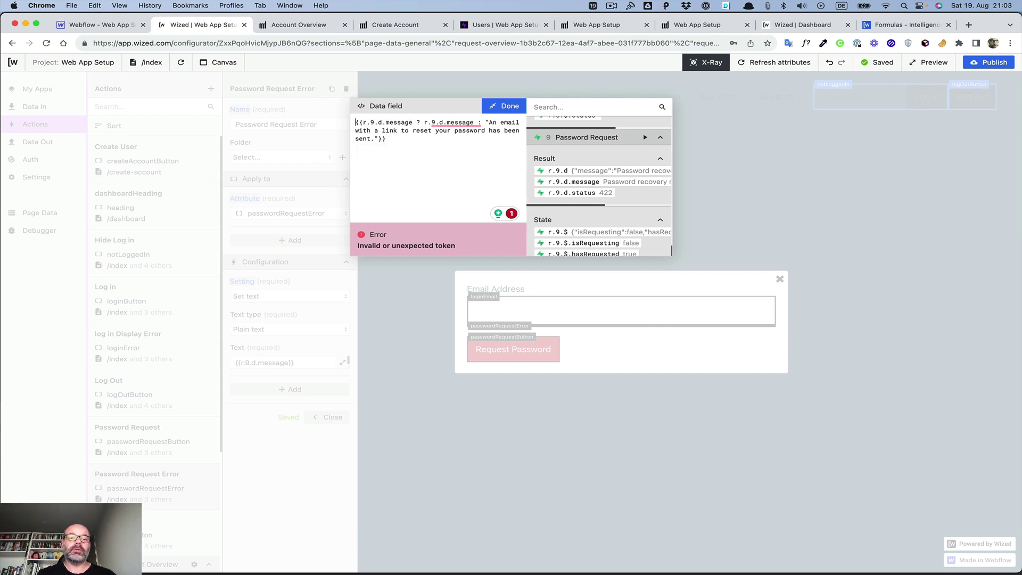
pyautogui.click(418, 157)
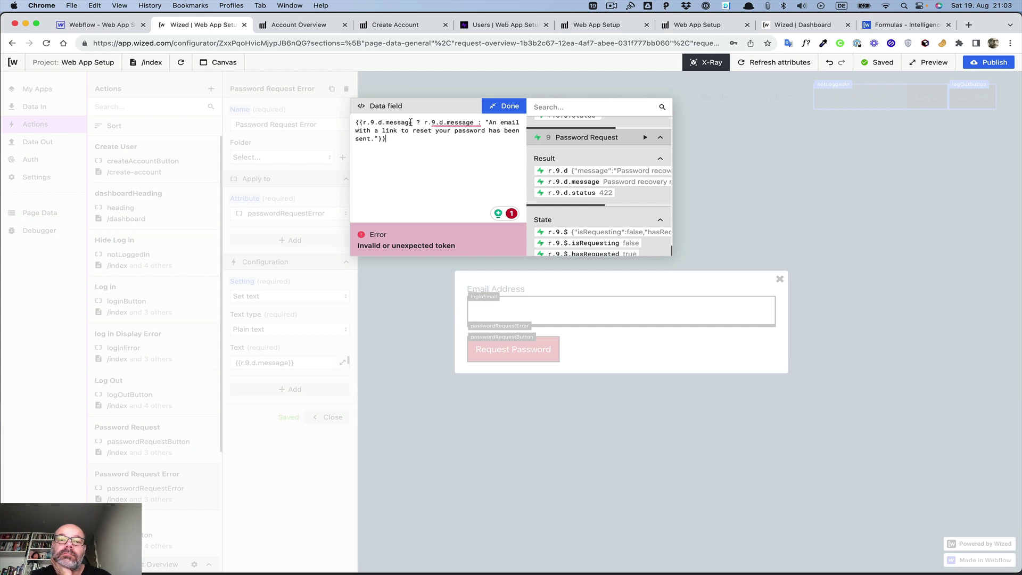
# Step: Remove the quoted fallback sentence after the colon, leaving {{r.9.d.message ? r.9.d.message : }}
pyautogui.moveTo(448, 123)
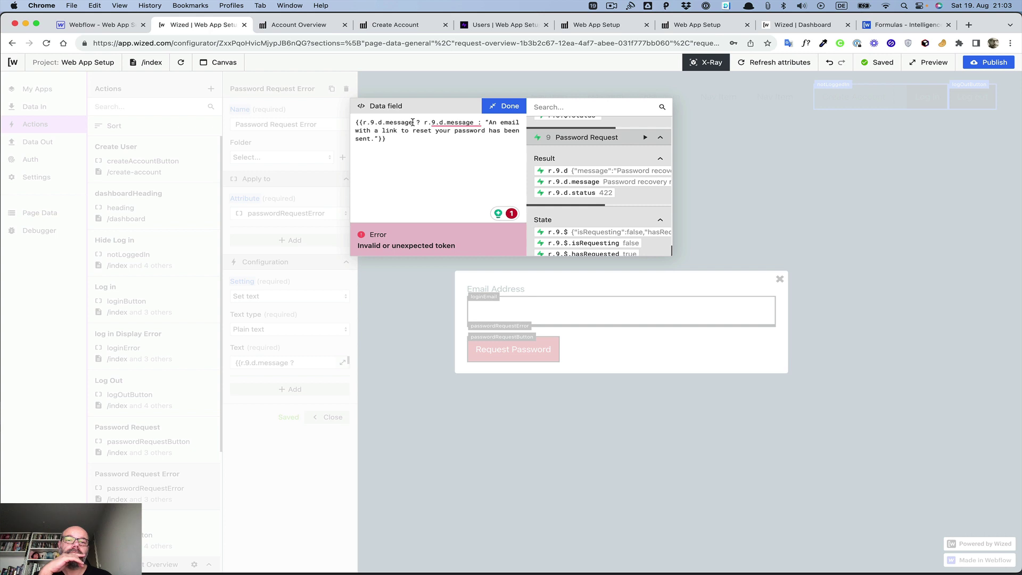
pyautogui.moveTo(412, 123); pyautogui.dragTo(379, 139)
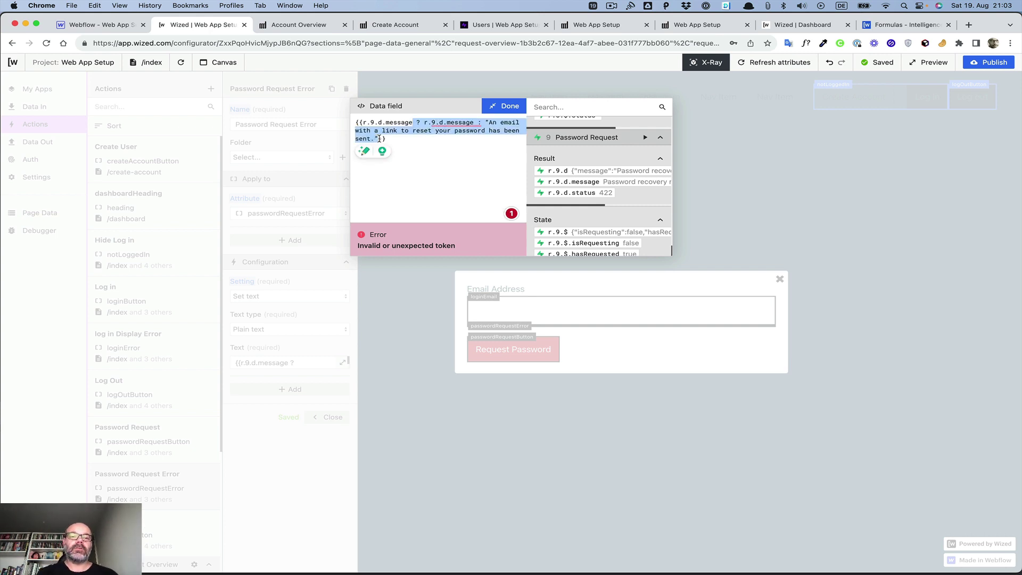
pyautogui.click(415, 145)
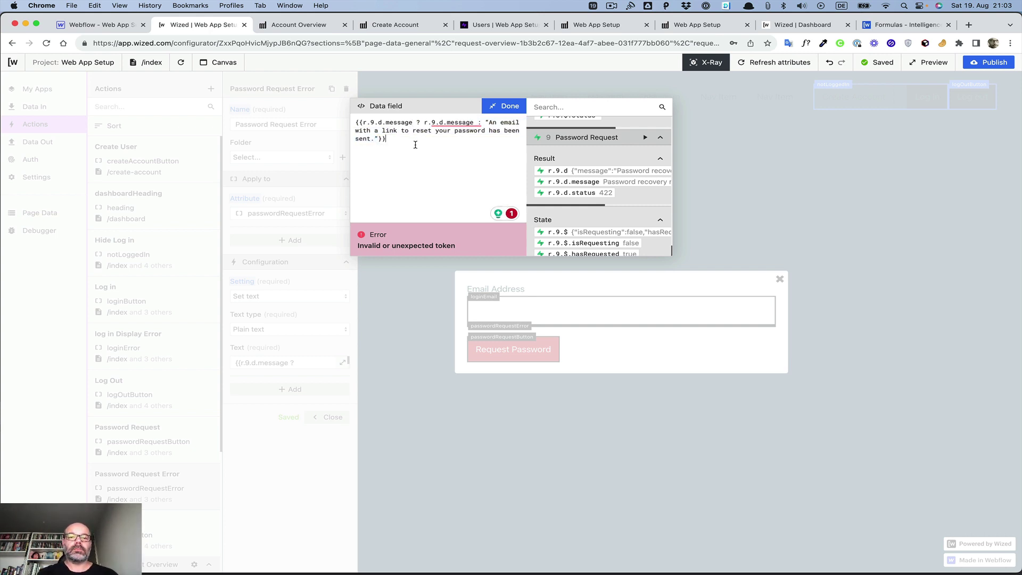
pyautogui.click(488, 123)
pyautogui.press('BackSpace')
pyautogui.click(382, 138)
pyautogui.press('BackSpace')
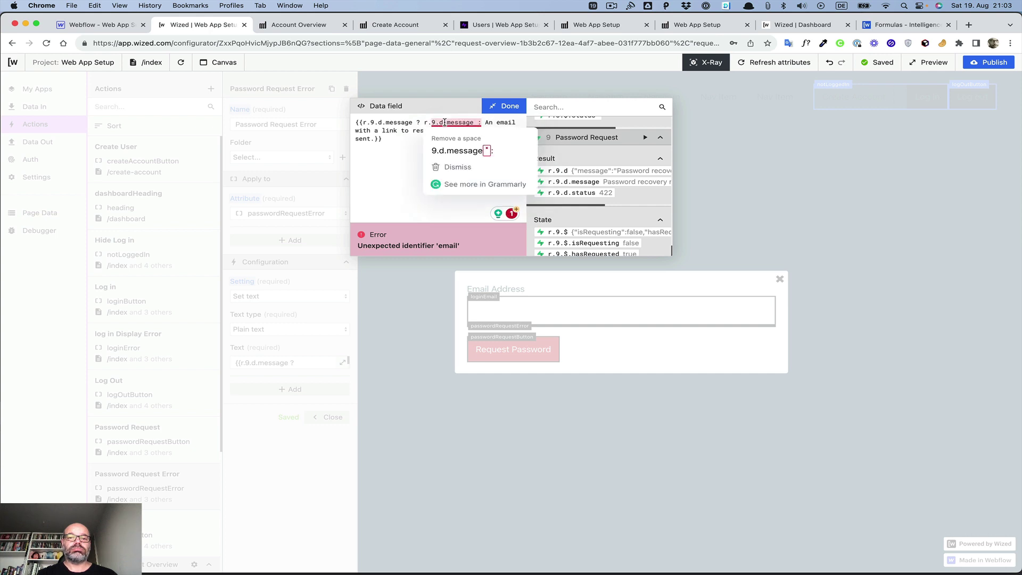
pyautogui.click(421, 154)
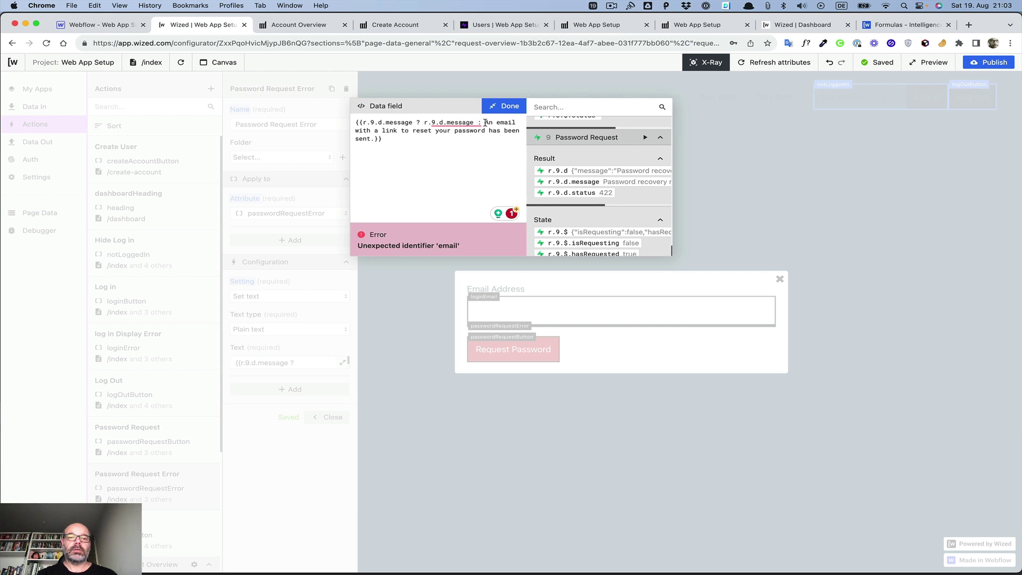
pyautogui.moveTo(485, 122); pyautogui.dragTo(381, 139)
pyautogui.press('BackSpace')
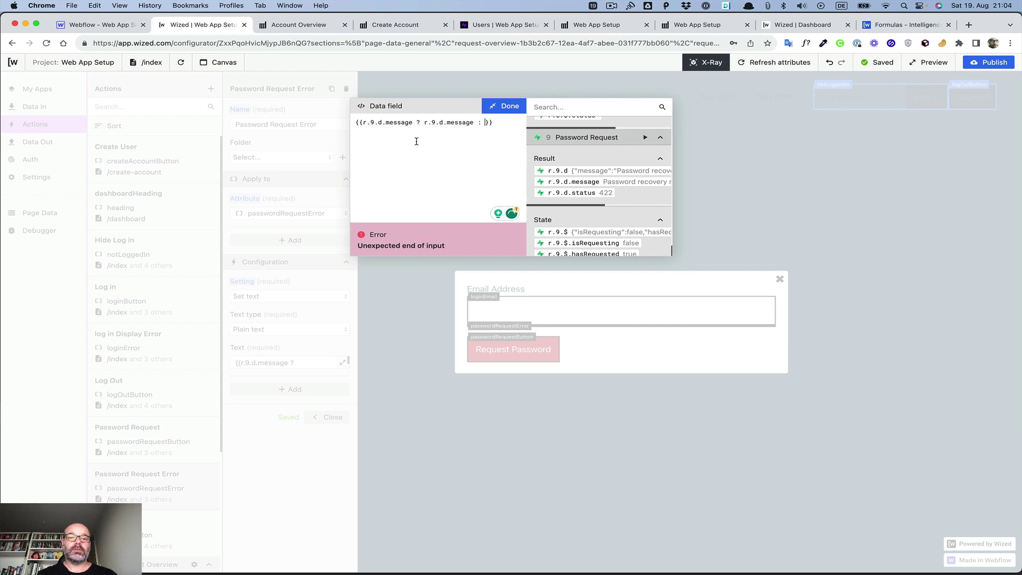
# Step: Add the quoted placeholder "mk" as the fallback after the colon
pyautogui.write('mk')
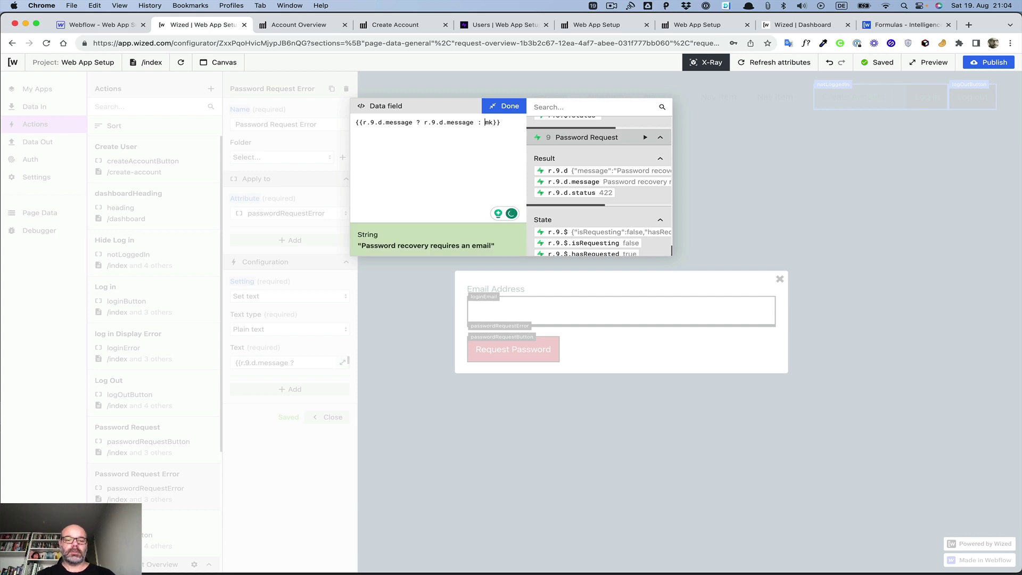
pyautogui.click(486, 122)
pyautogui.write('"mk"')
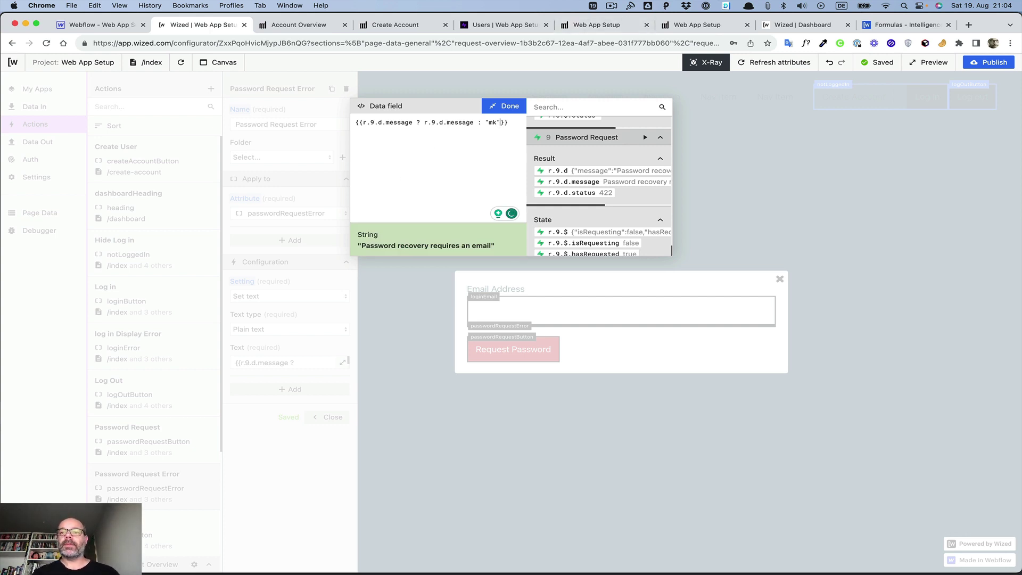
# Step: Compare the quote marks in the If condition: Example 2 formula on the cheat sheet
pyautogui.click(794, 26)
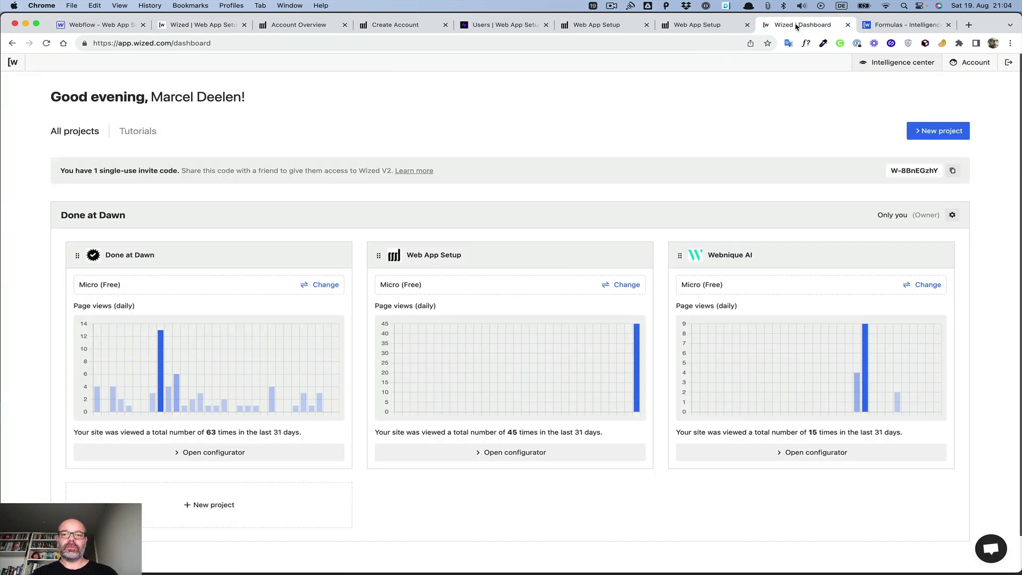
pyautogui.click(880, 25)
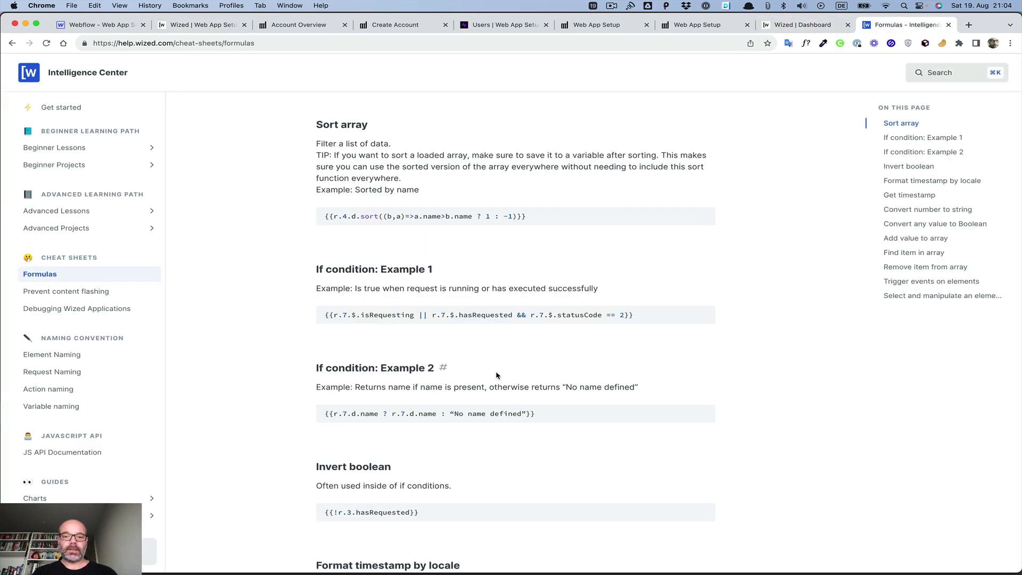
pyautogui.moveTo(450, 414); pyautogui.dragTo(456, 415)
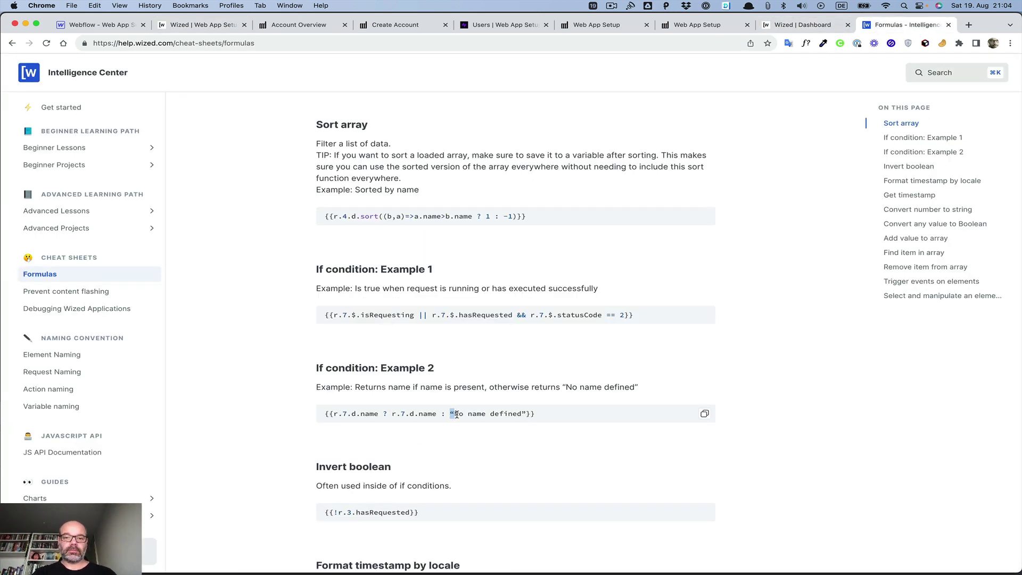
pyautogui.moveTo(522, 413); pyautogui.dragTo(525, 413)
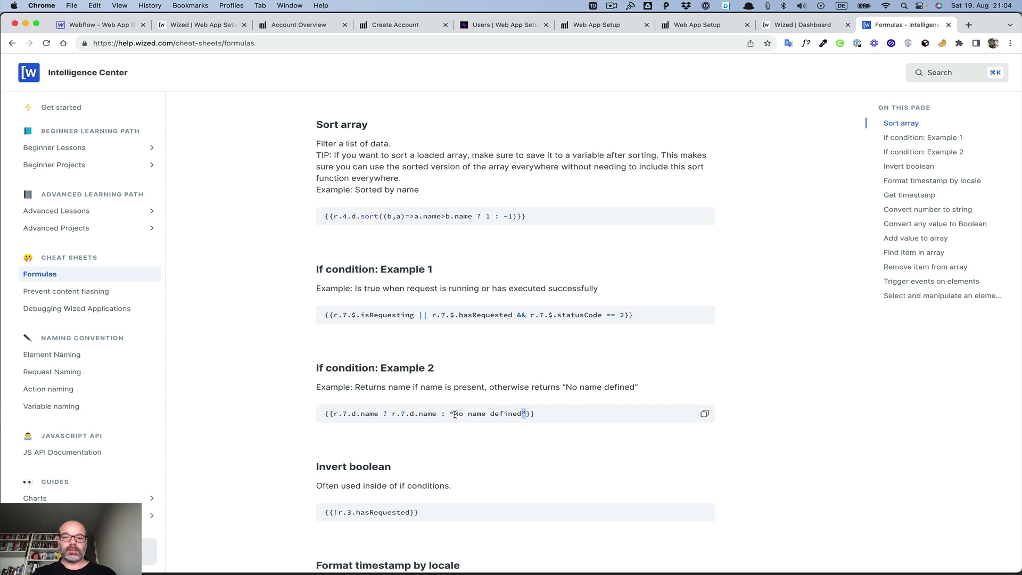
pyautogui.moveTo(450, 413); pyautogui.dragTo(456, 414)
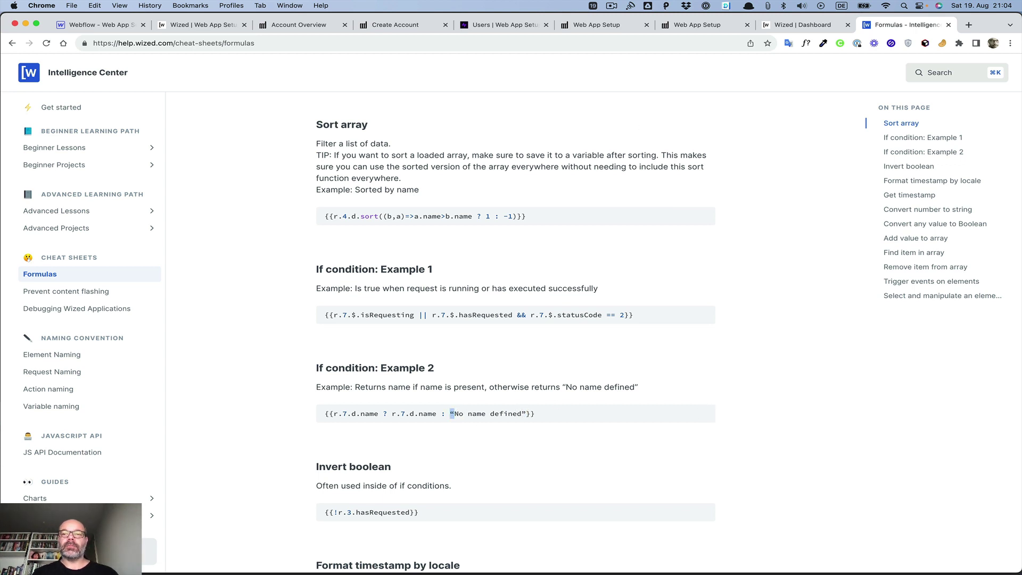
pyautogui.click(200, 25)
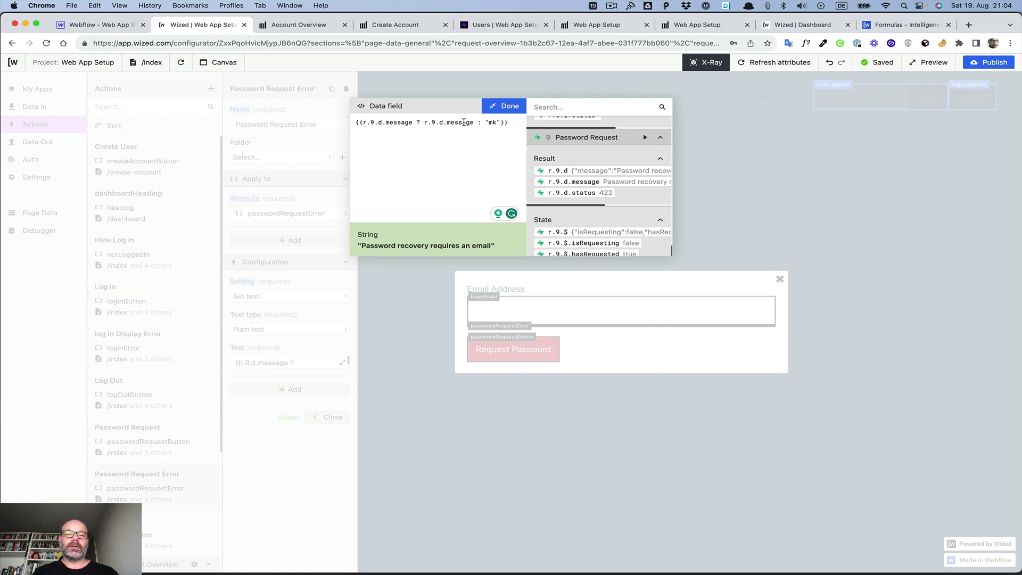
# Step: Replace "mk" with 'An email with a link to reset your password has been sent out' and confirm with Done
pyautogui.doubleClick(493, 122)
pyautogui.press('BackSpace')
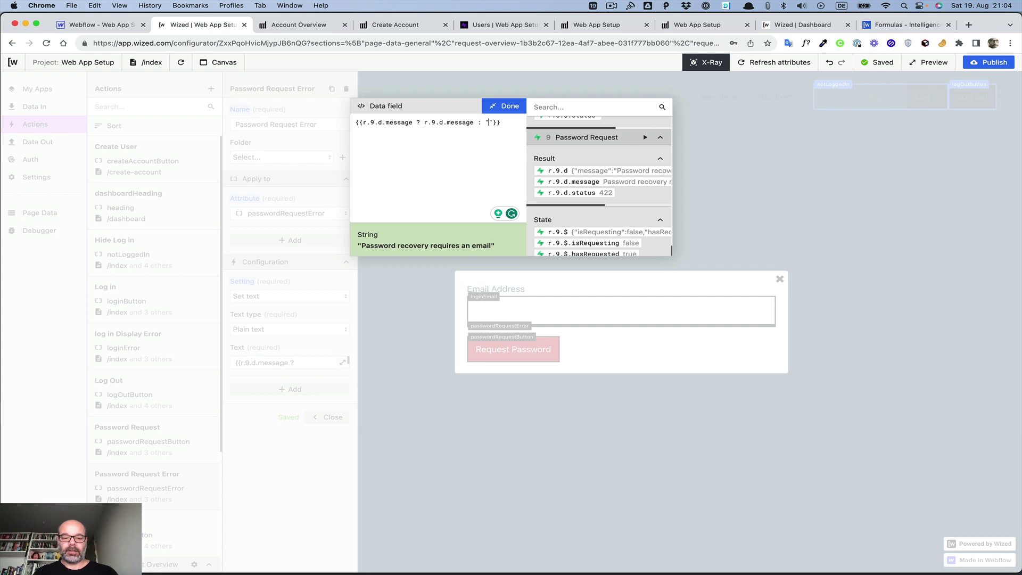
pyautogui.write('An email wirth')
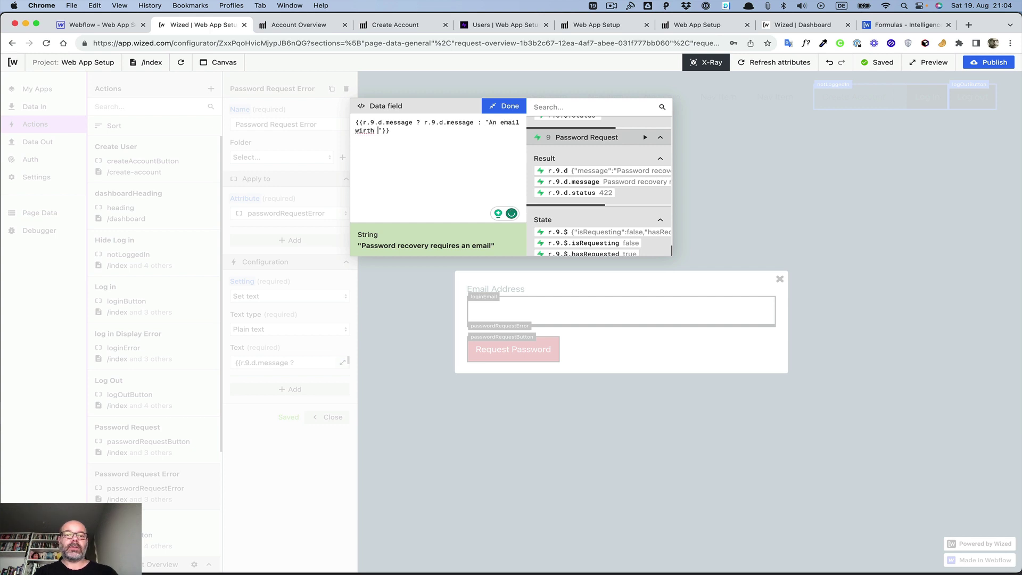
pyautogui.press('BackSpace')
pyautogui.press('BackSpace')
pyautogui.press('BackSpace')
pyautogui.press('BackSpace')
pyautogui.write('th a lin')
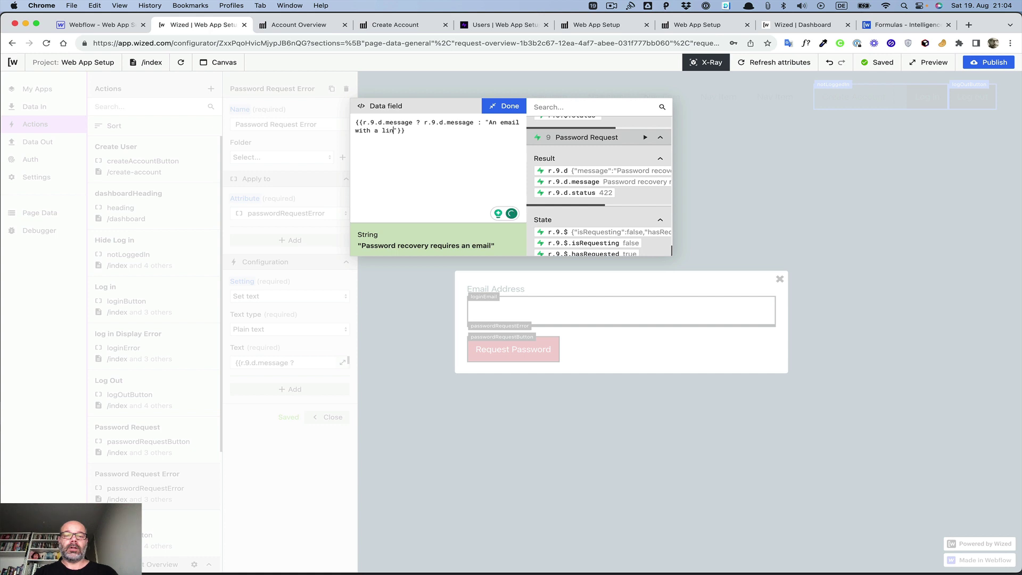
pyautogui.write('k to rest')
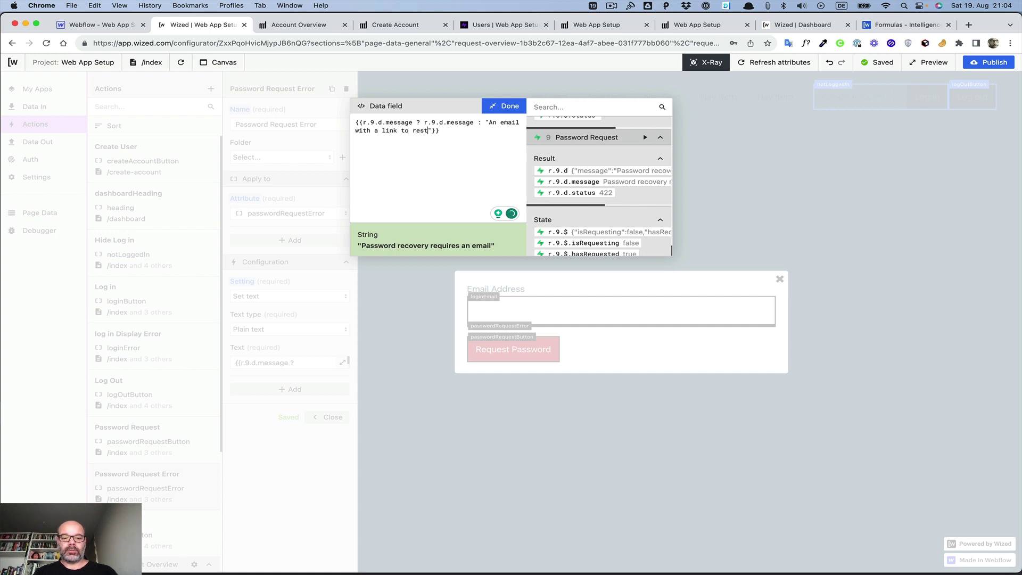
pyautogui.press('BackSpace')
pyautogui.write('et your pass')
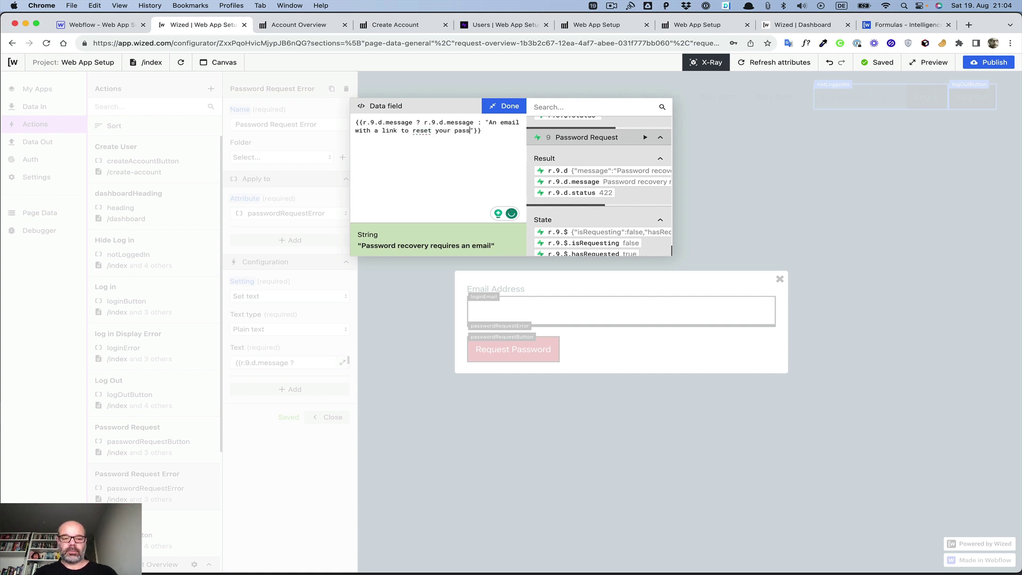
pyautogui.write('word has been ')
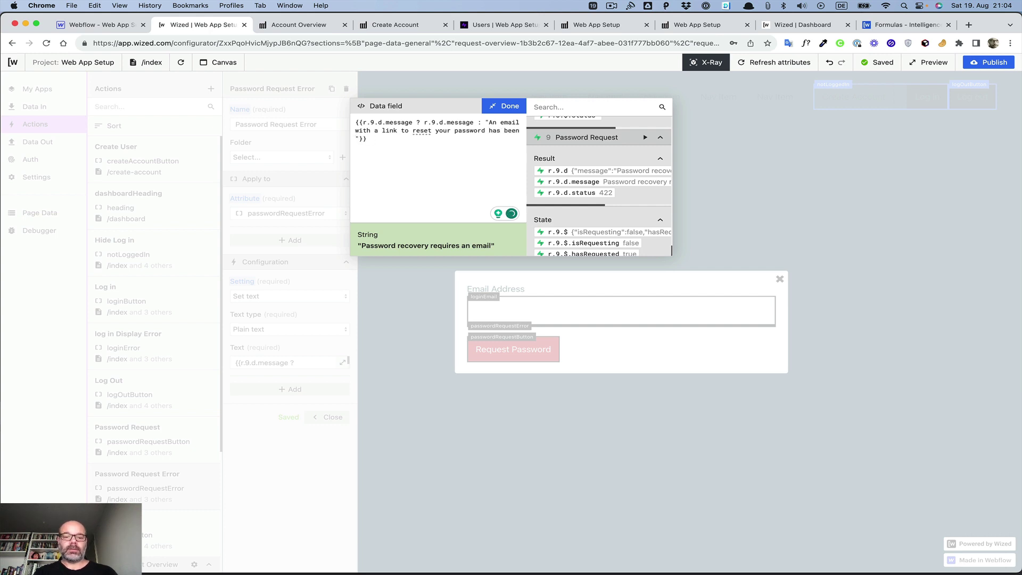
pyautogui.write('sent out.')
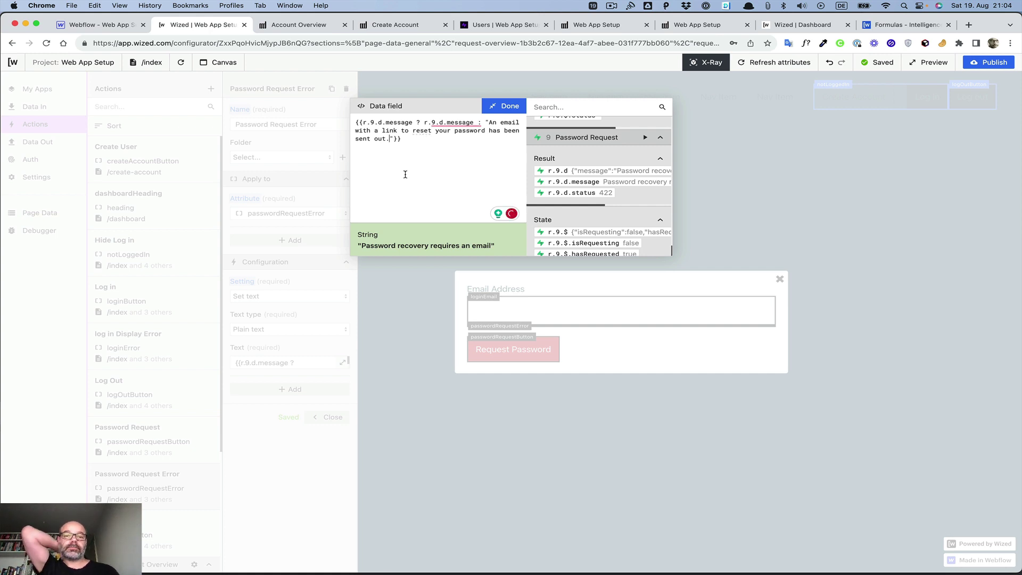
pyautogui.moveTo(449, 124)
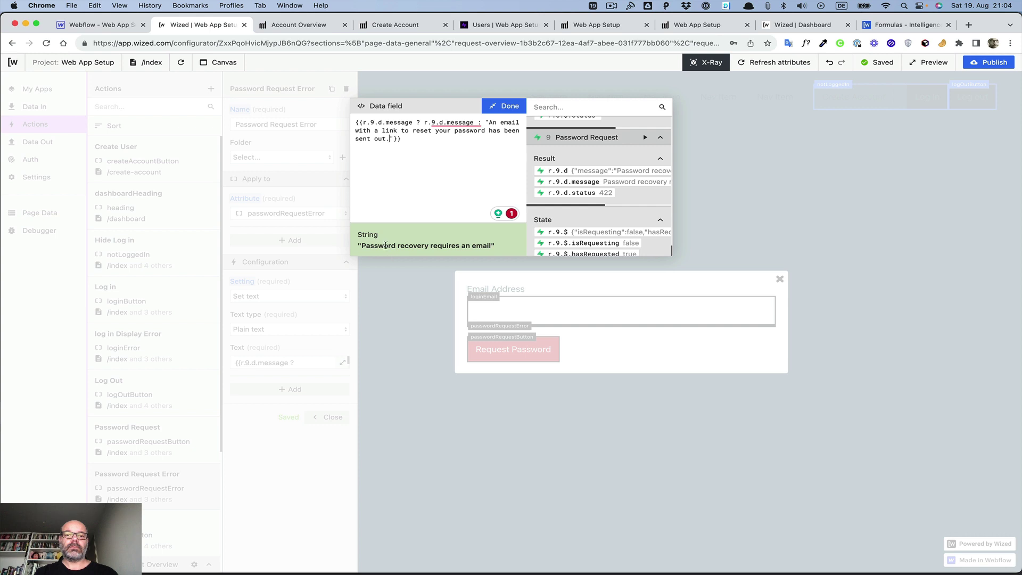
pyautogui.click(507, 107)
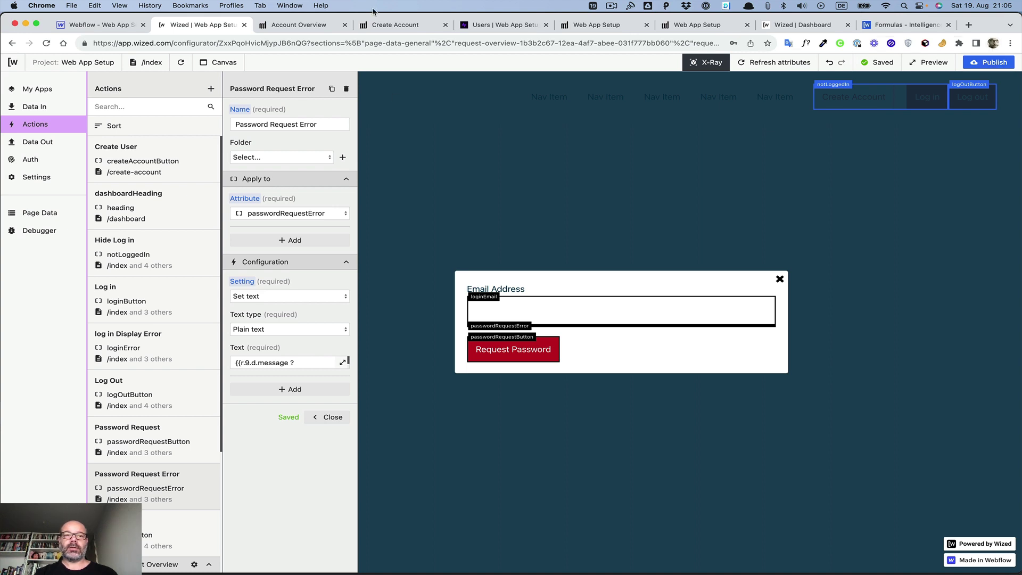
pyautogui.click(308, 30)
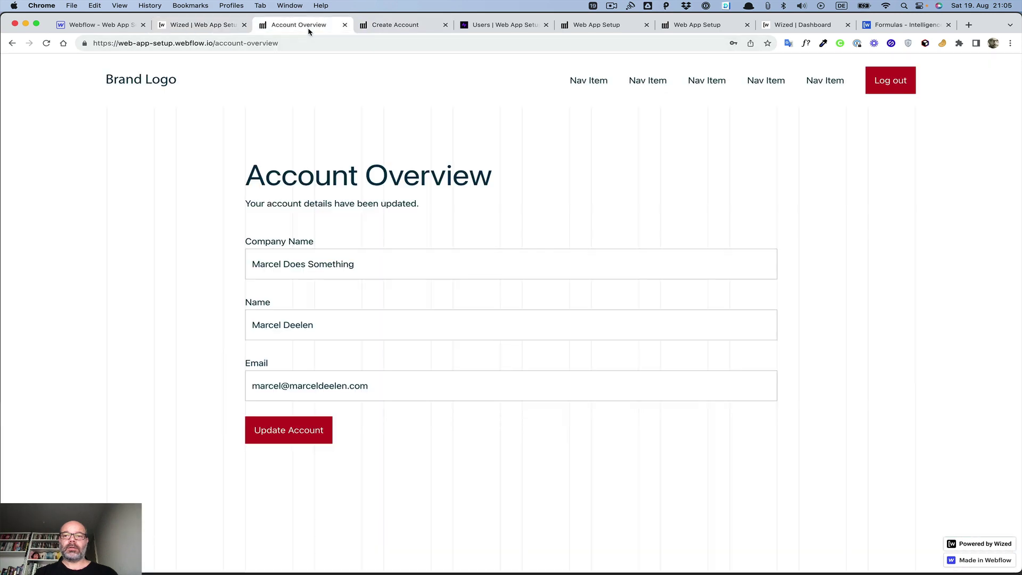
# Step: Log out of the live site, open the Forgot Password form to view the message, then close it
pyautogui.click(895, 80)
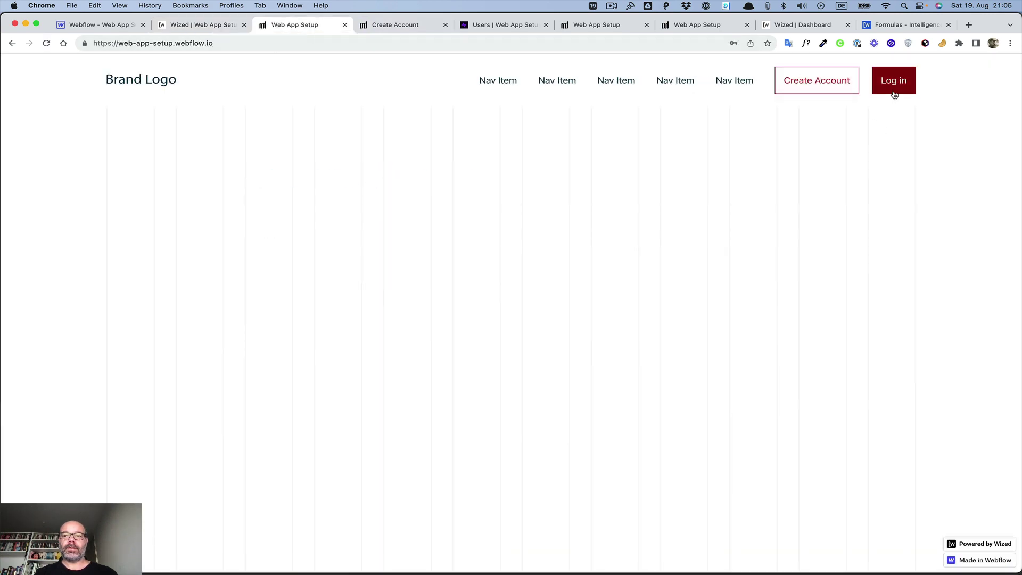
pyautogui.click(893, 91)
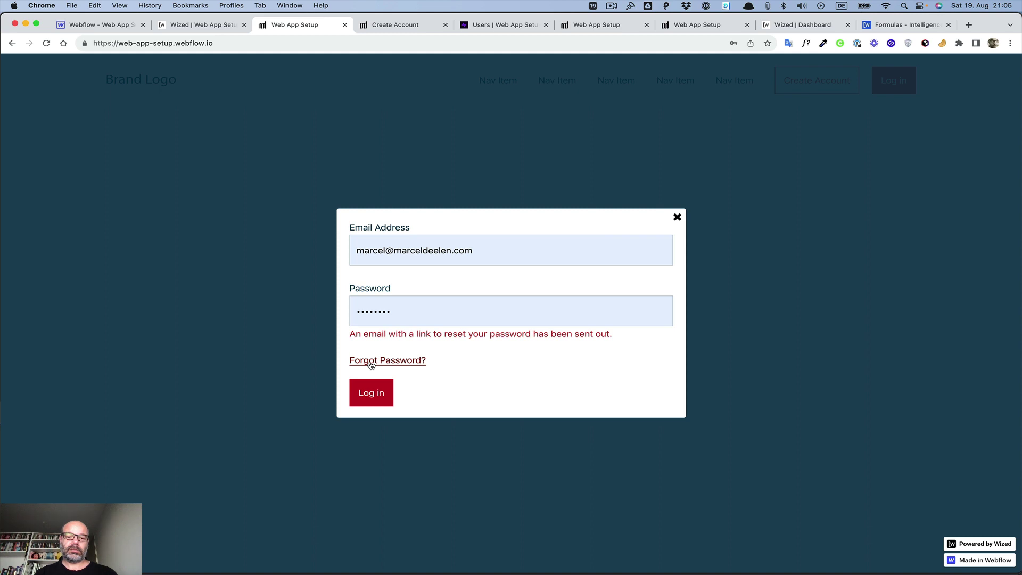
pyautogui.click(371, 362)
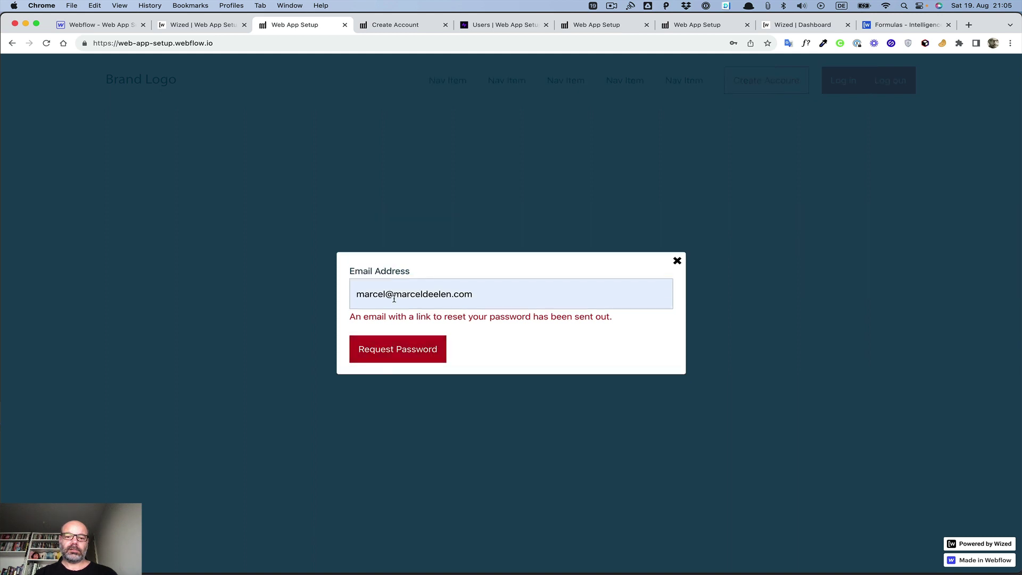
pyautogui.click(439, 290)
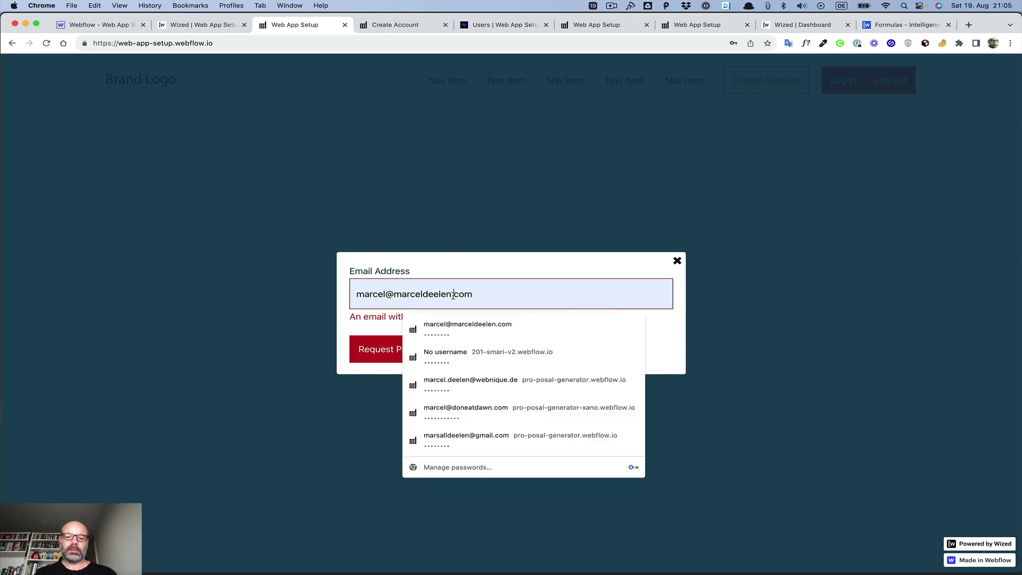
pyautogui.click(263, 315)
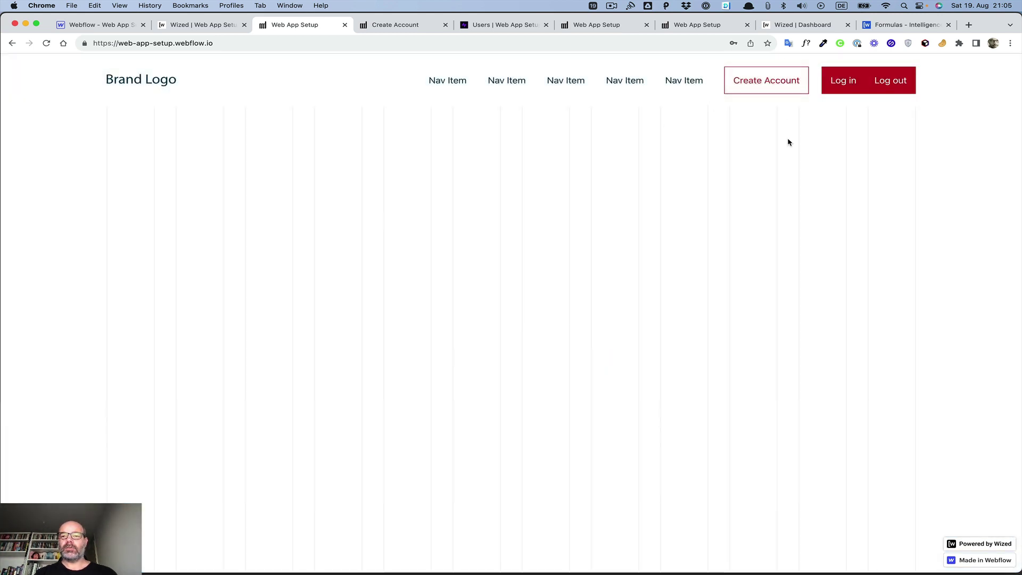
# Step: Submit the password request with the incomplete email 'com'
pyautogui.click(843, 81)
pyautogui.click(403, 302)
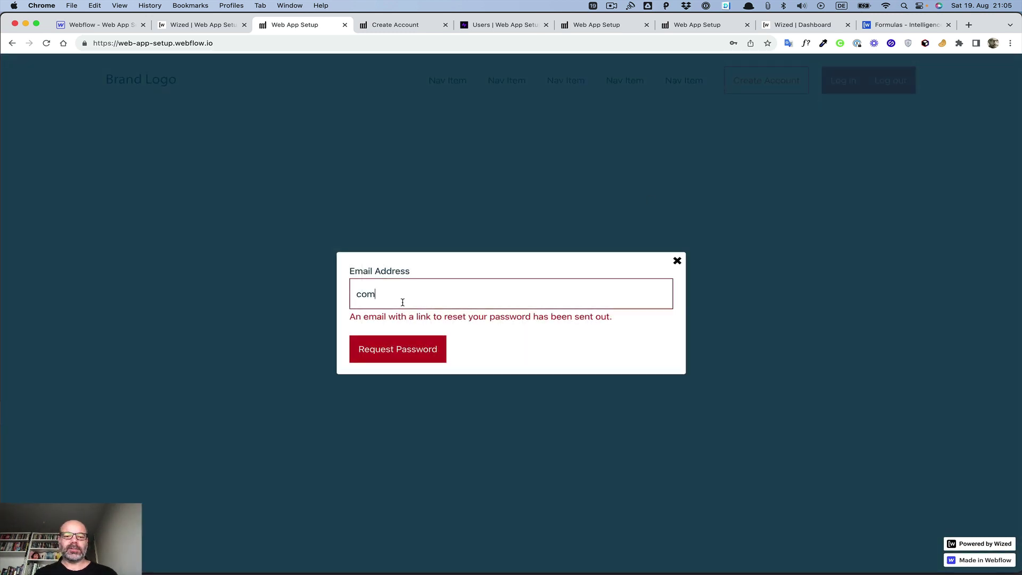
pyautogui.click(392, 352)
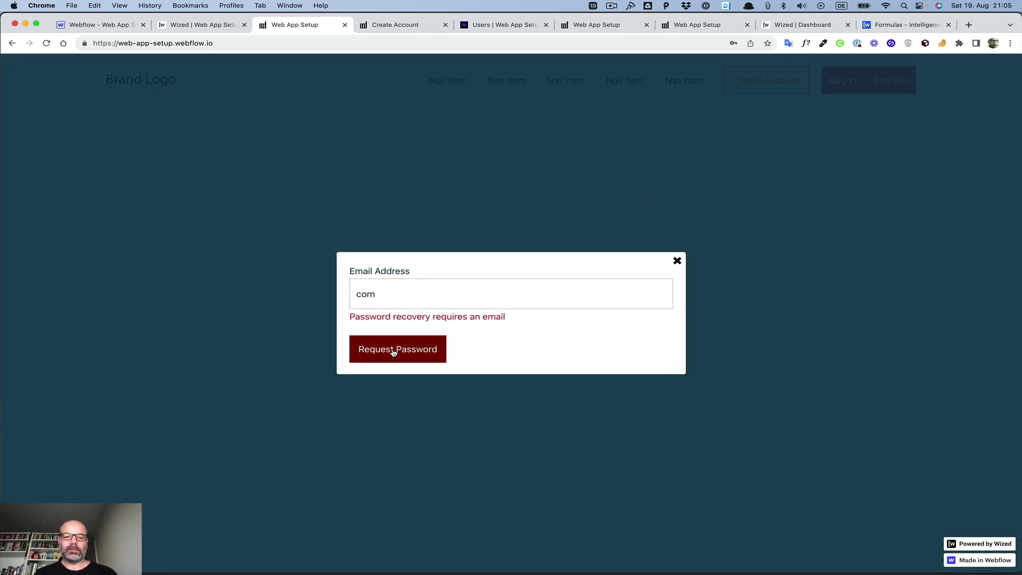
# Step: Fill in the saved account email from autofill and submit the password request several times
pyautogui.doubleClick(399, 298)
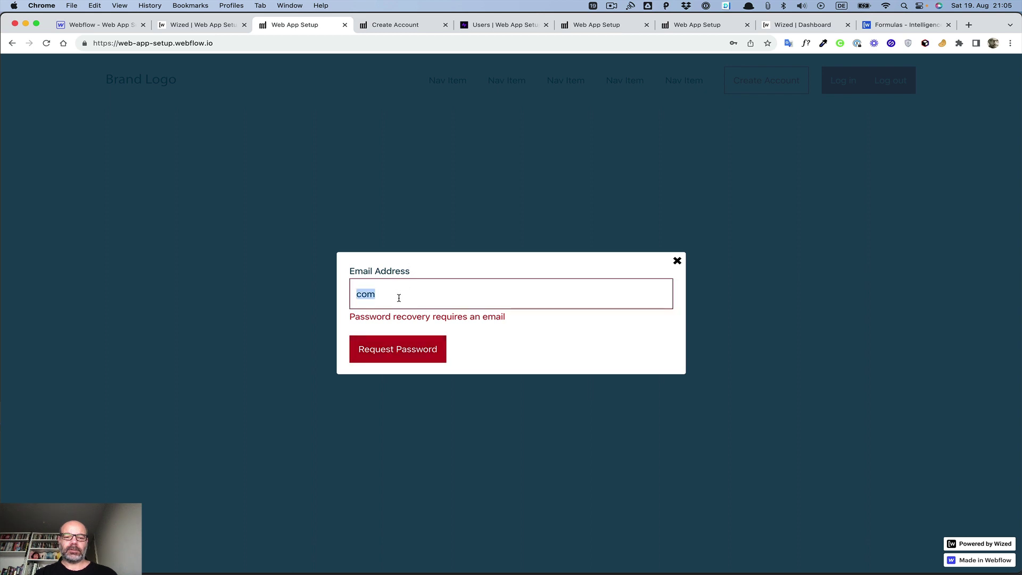
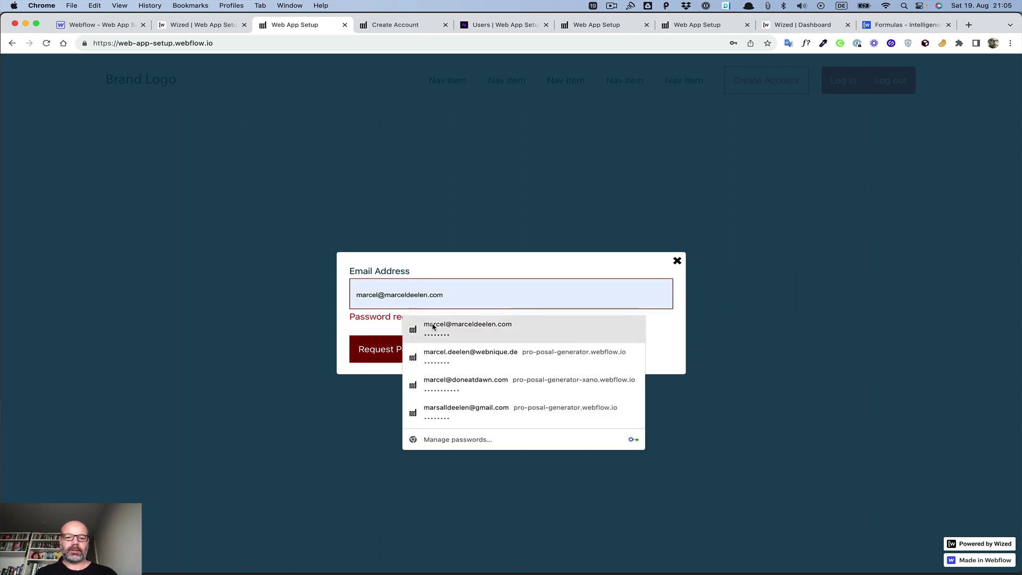
pyautogui.click(433, 326)
pyautogui.click(384, 359)
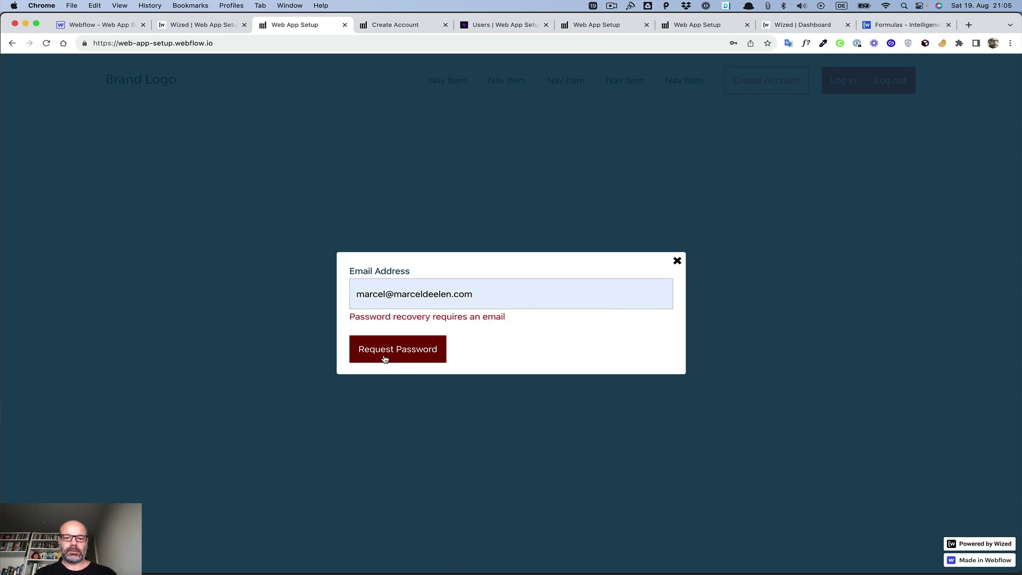
pyautogui.click(385, 360)
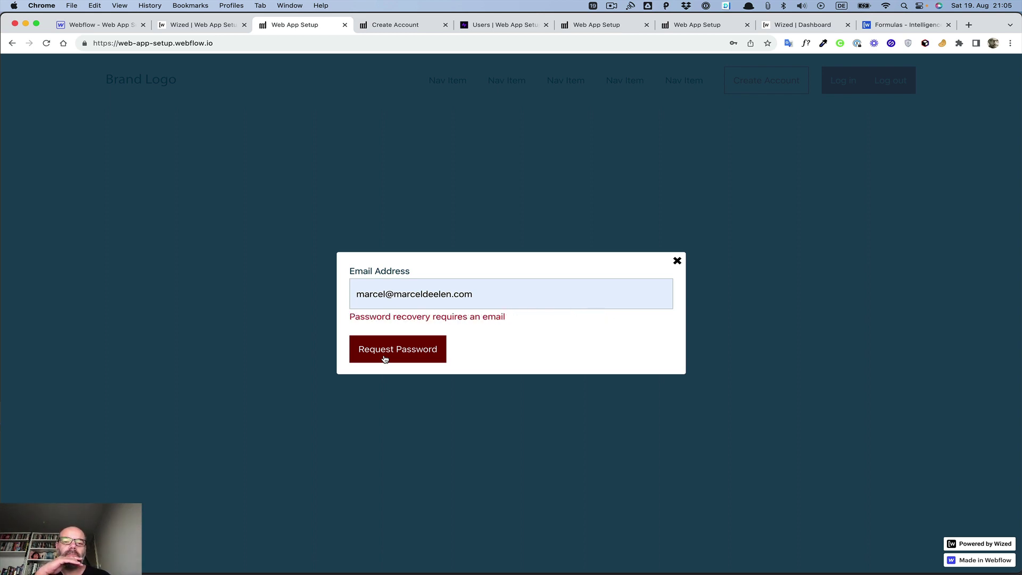
pyautogui.click(385, 359)
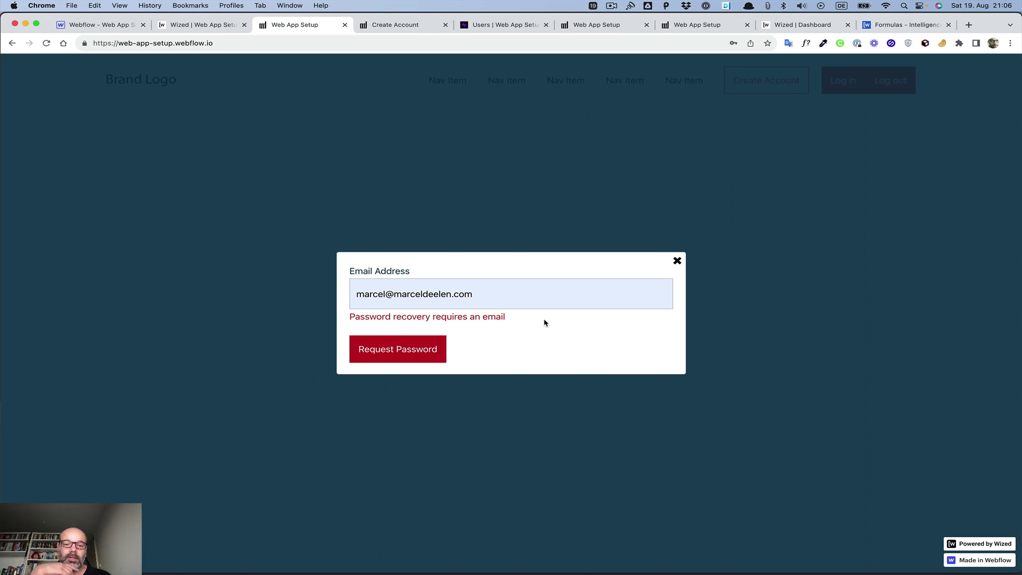
# Step: Close the password request dialog, reopen and close it a few times, then select the page URL
pyautogui.click(677, 262)
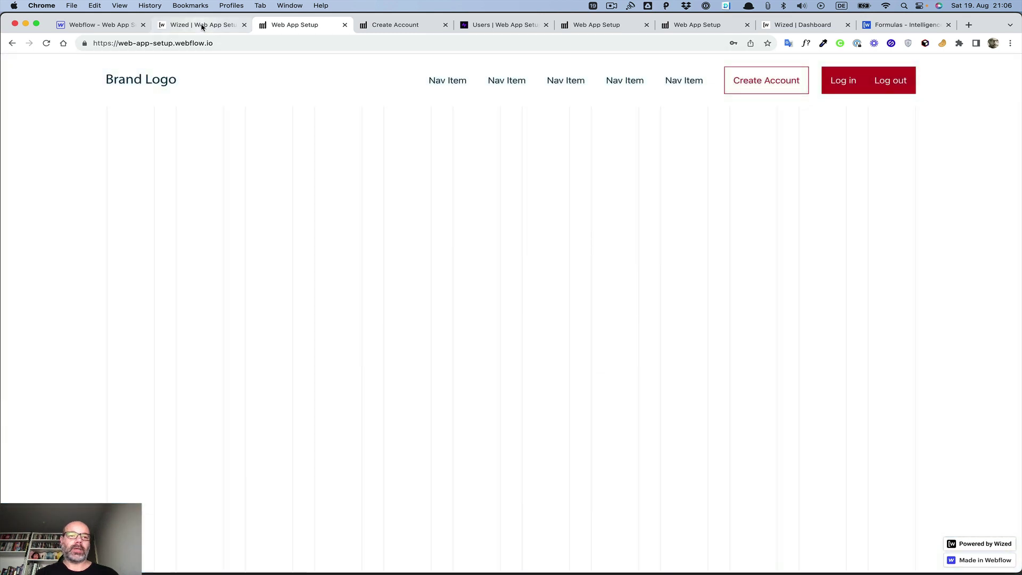
pyautogui.click(202, 26)
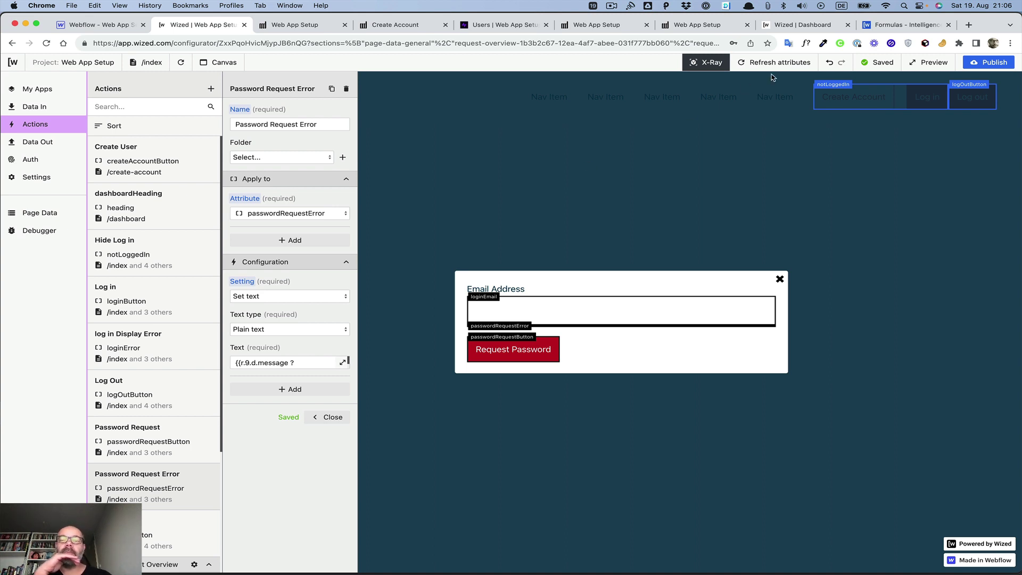
pyautogui.click(308, 25)
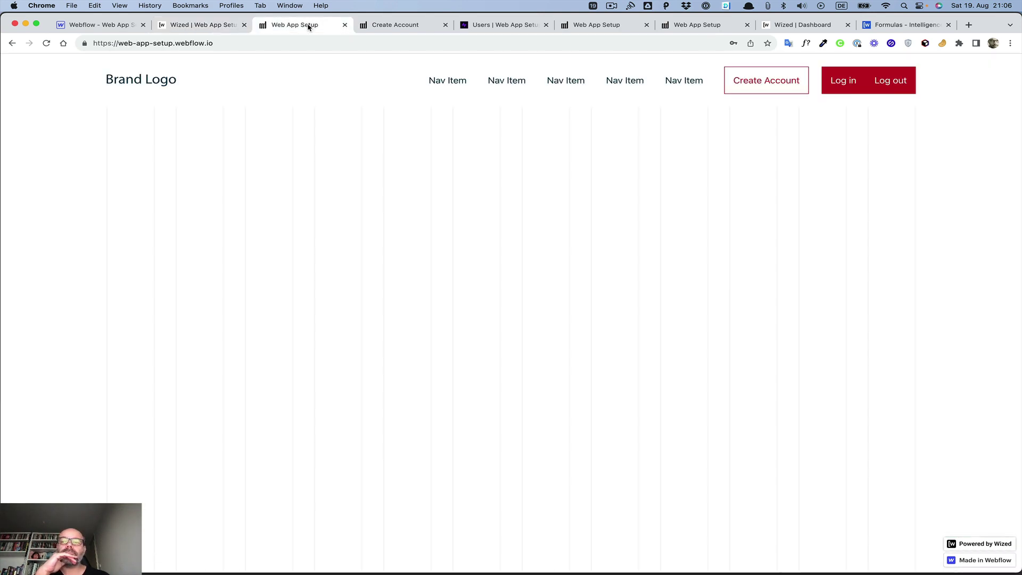
pyautogui.click(847, 92)
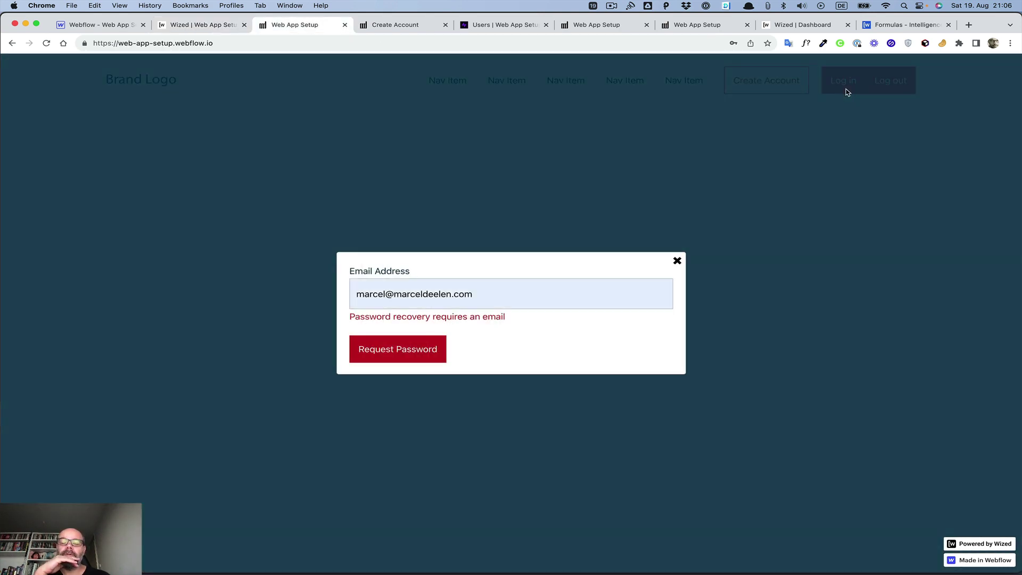
pyautogui.click(678, 262)
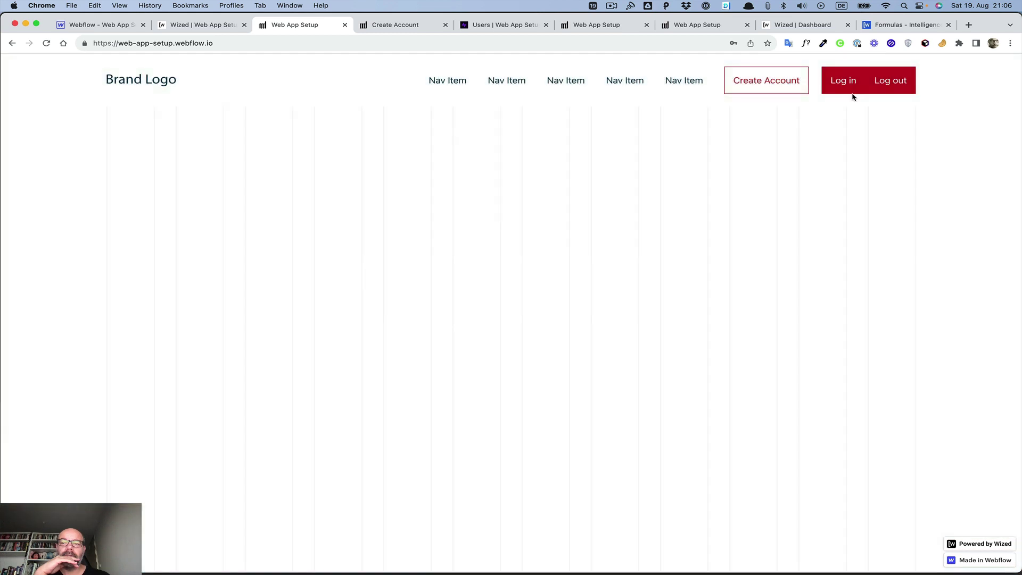
pyautogui.click(846, 83)
pyautogui.click(676, 262)
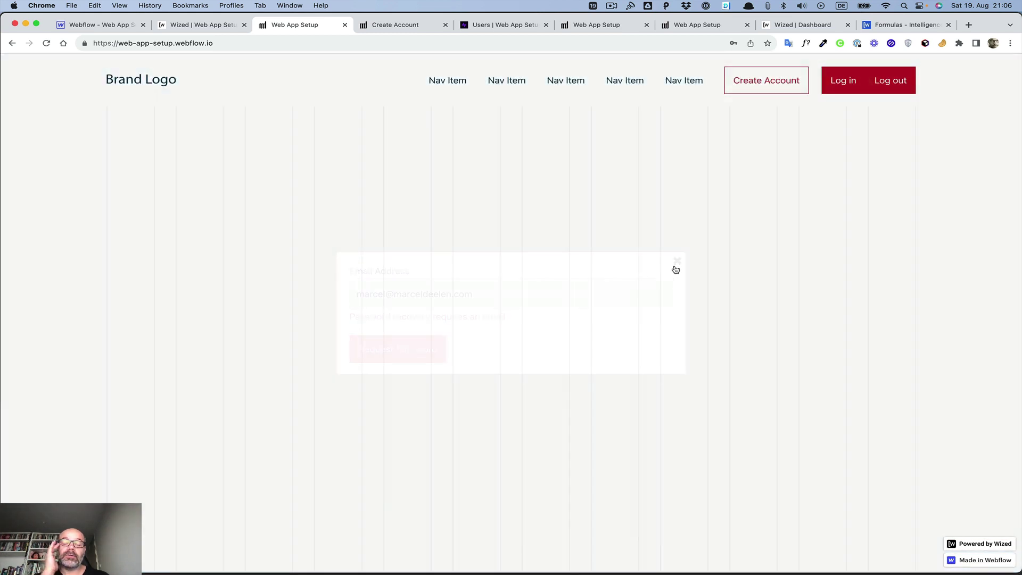
pyautogui.click(851, 82)
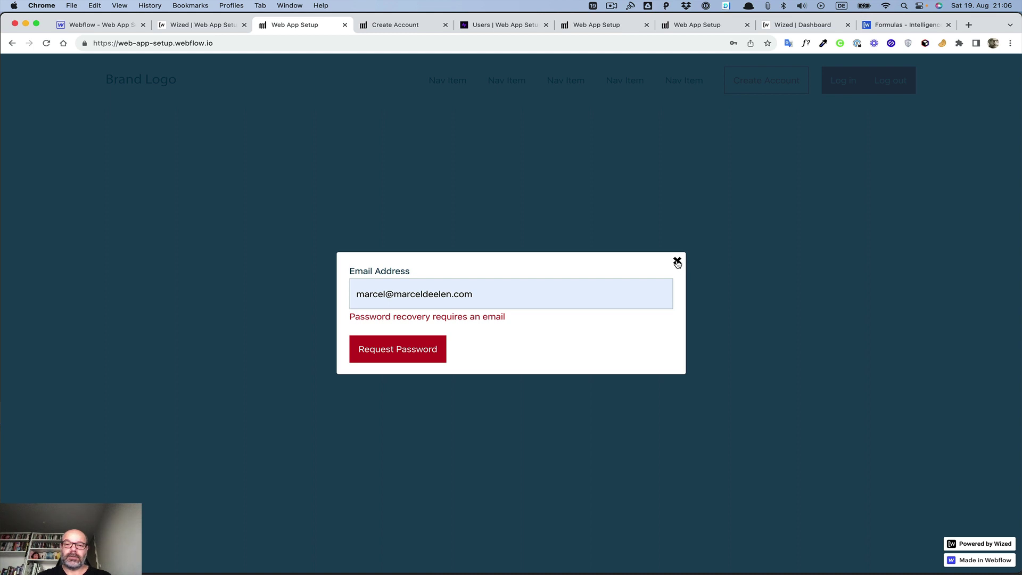
pyautogui.click(677, 263)
pyautogui.click(379, 42)
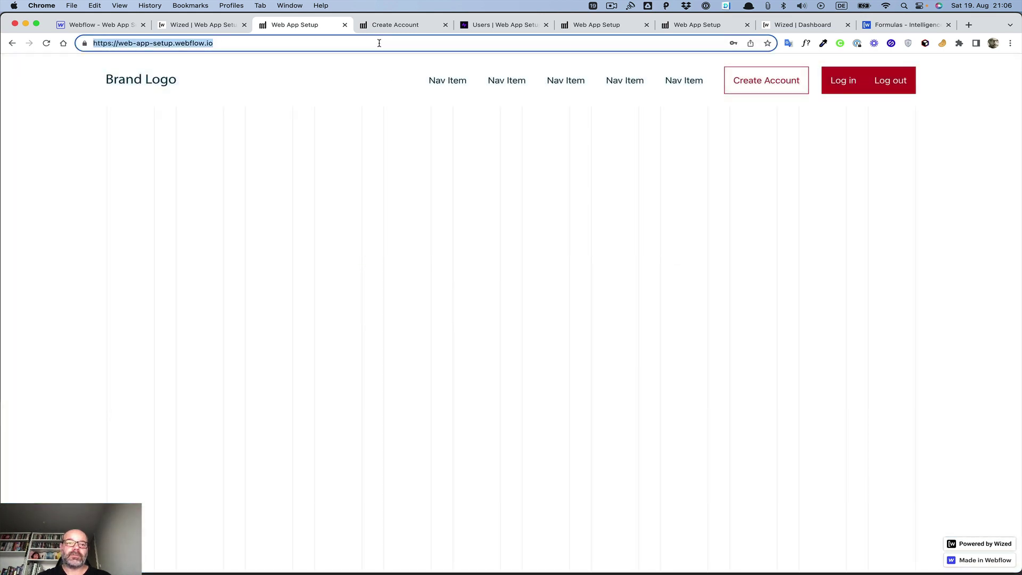
# Step: Reload the live site and reopen its login dialog, then bring up the Wized configurator
pyautogui.press('Return')
pyautogui.click(892, 83)
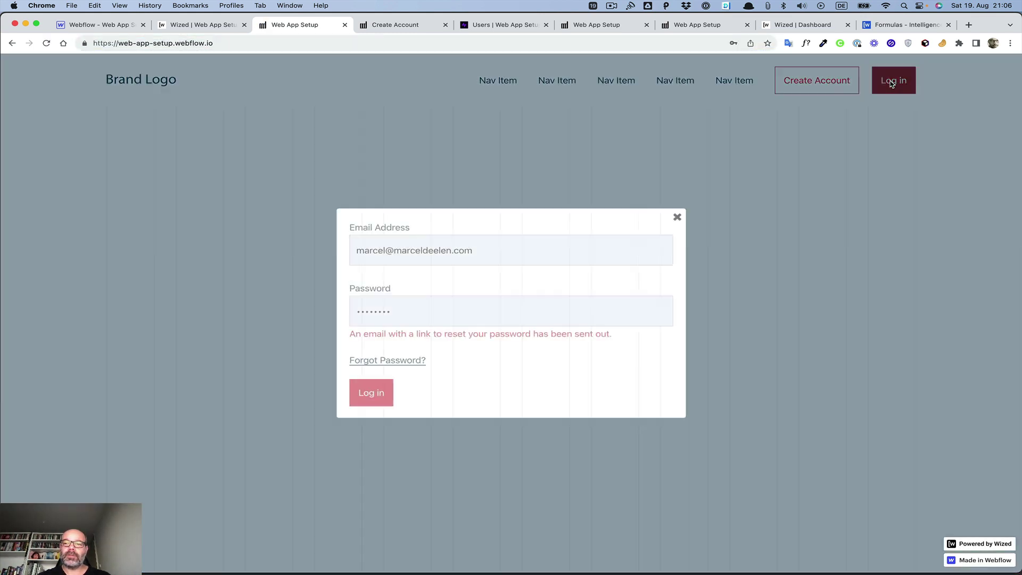
pyautogui.click(676, 219)
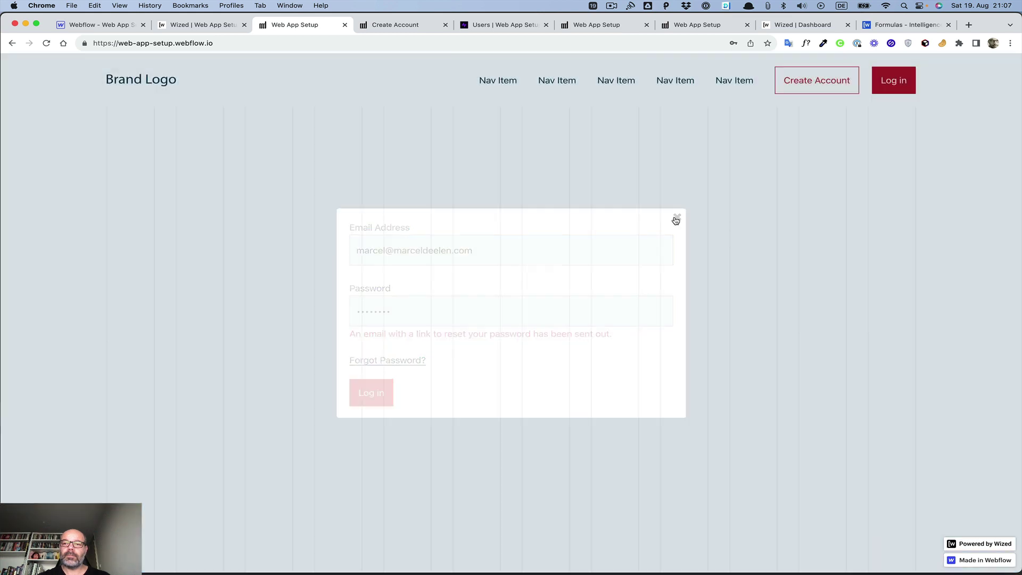
pyautogui.click(895, 82)
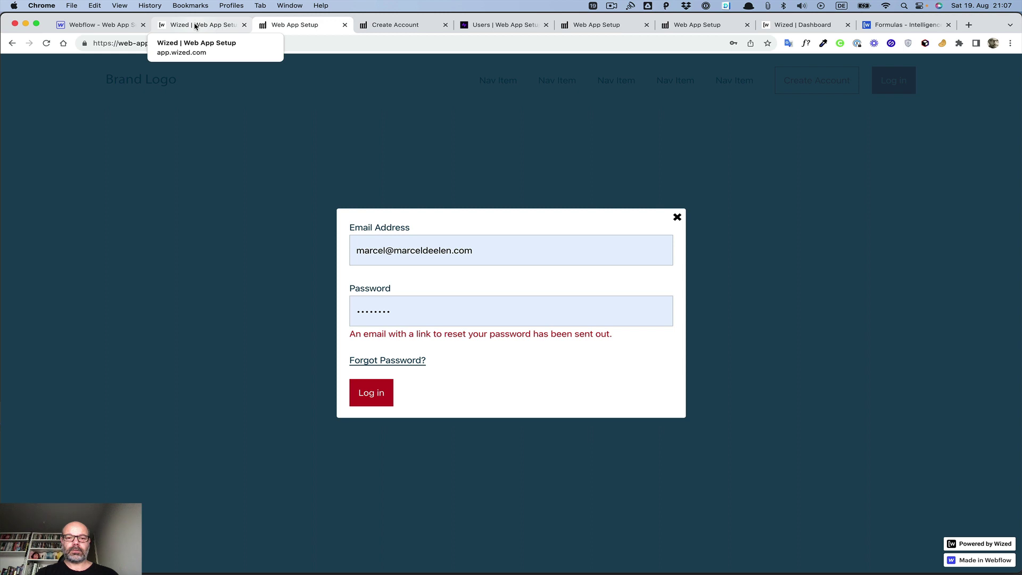
pyautogui.click(195, 26)
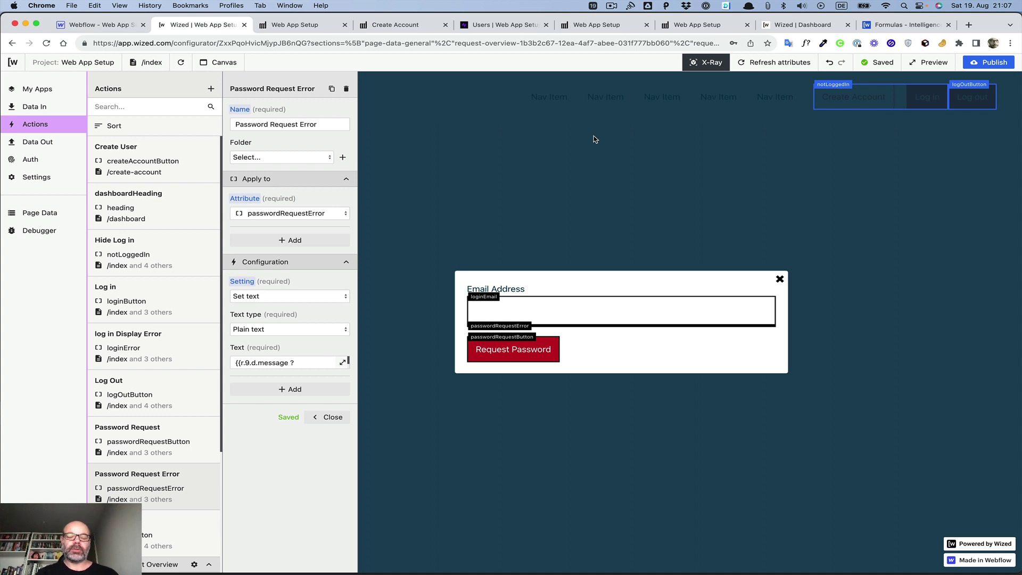
# Step: Log in on the live site with the prefilled credentials, landing on the /dashboard greeting page
pyautogui.click(313, 26)
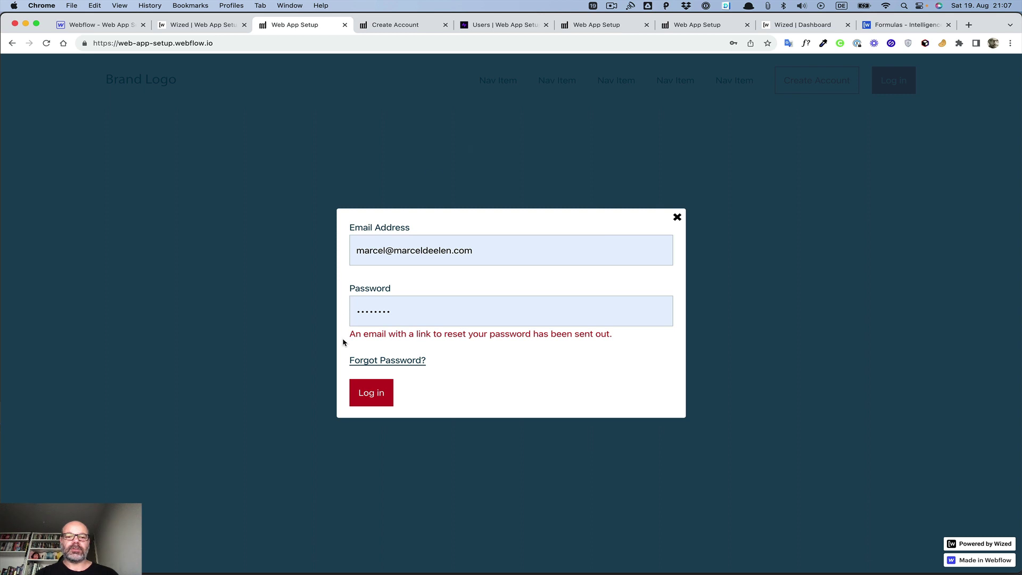
pyautogui.click(516, 323)
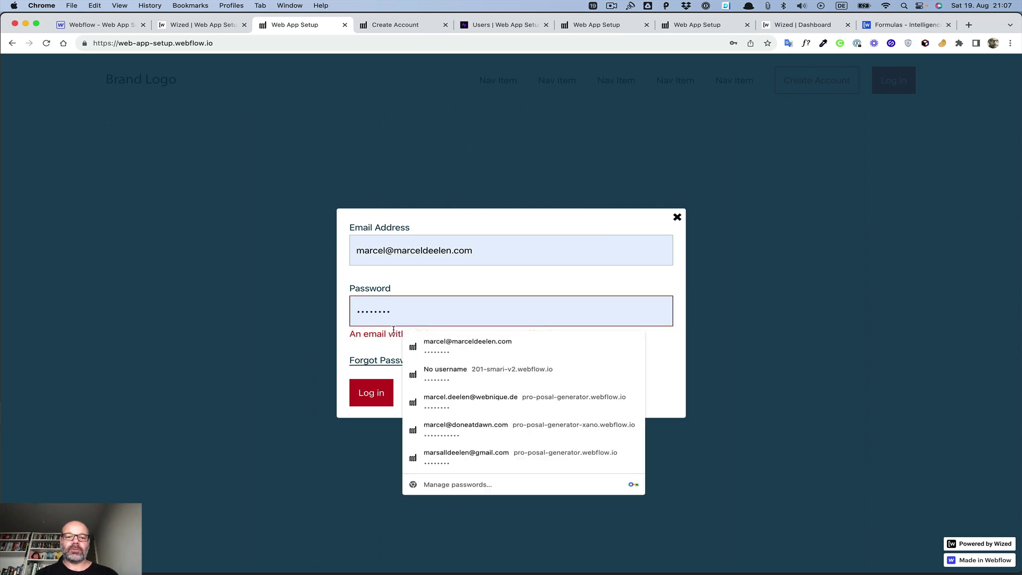
pyautogui.click(351, 334)
pyautogui.moveTo(349, 335); pyautogui.dragTo(541, 340)
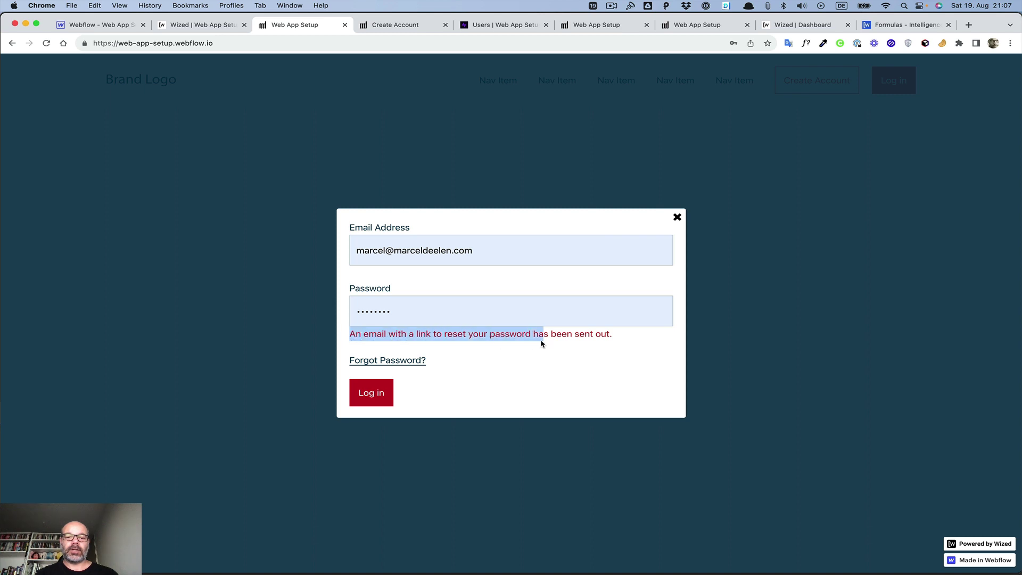
pyautogui.click(665, 345)
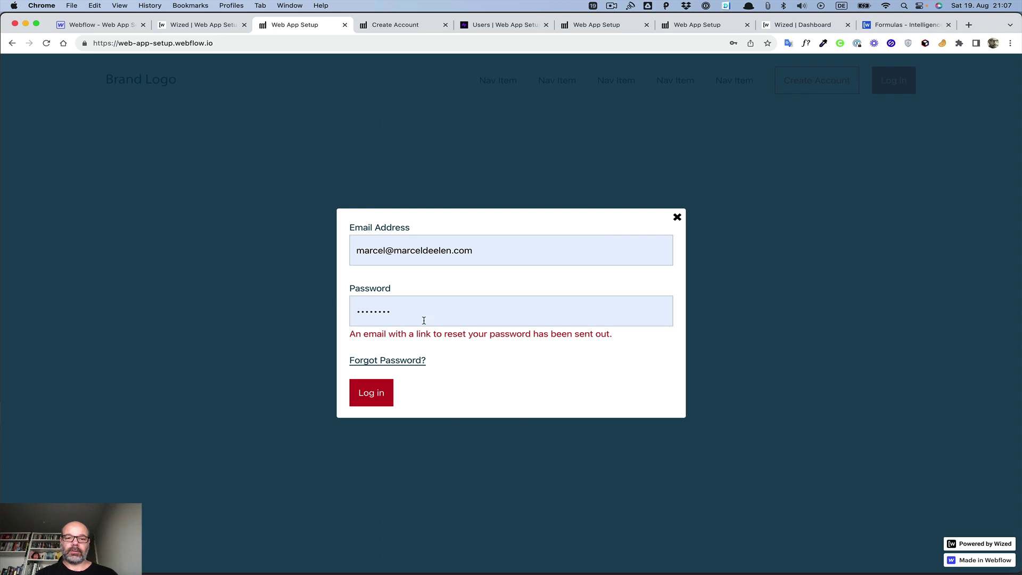
pyautogui.click(387, 394)
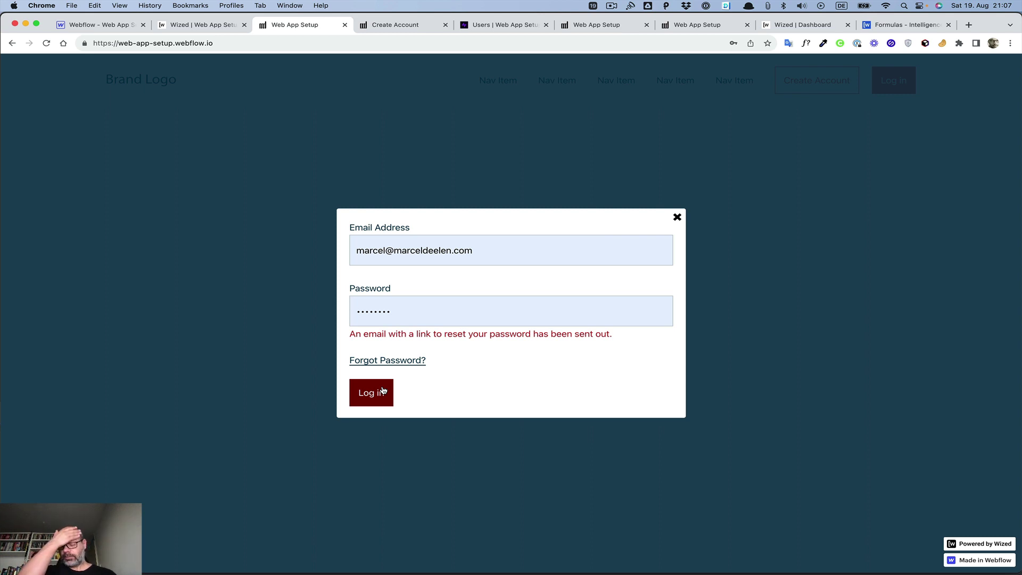
pyautogui.click(384, 392)
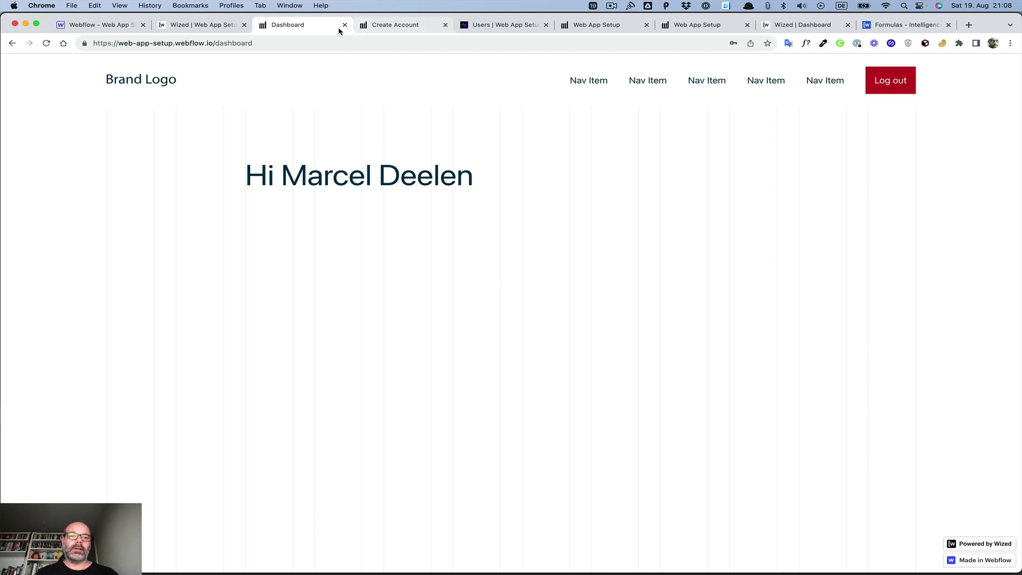
# Step: Go back to the Wized configurator's Password Request Error action and its {{r.9.d.message ?…}} text
pyautogui.click(197, 25)
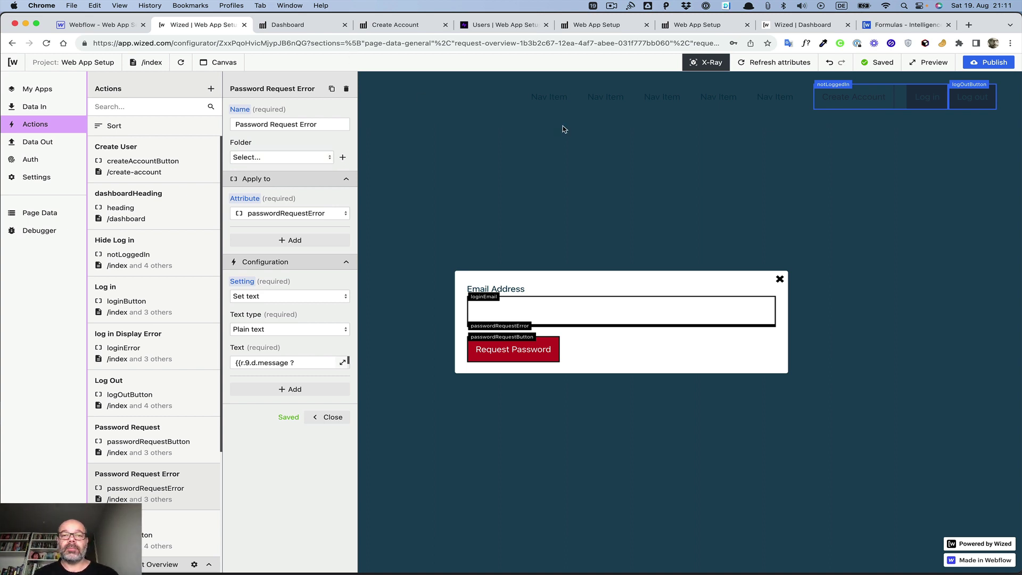
pyautogui.click(611, 6)
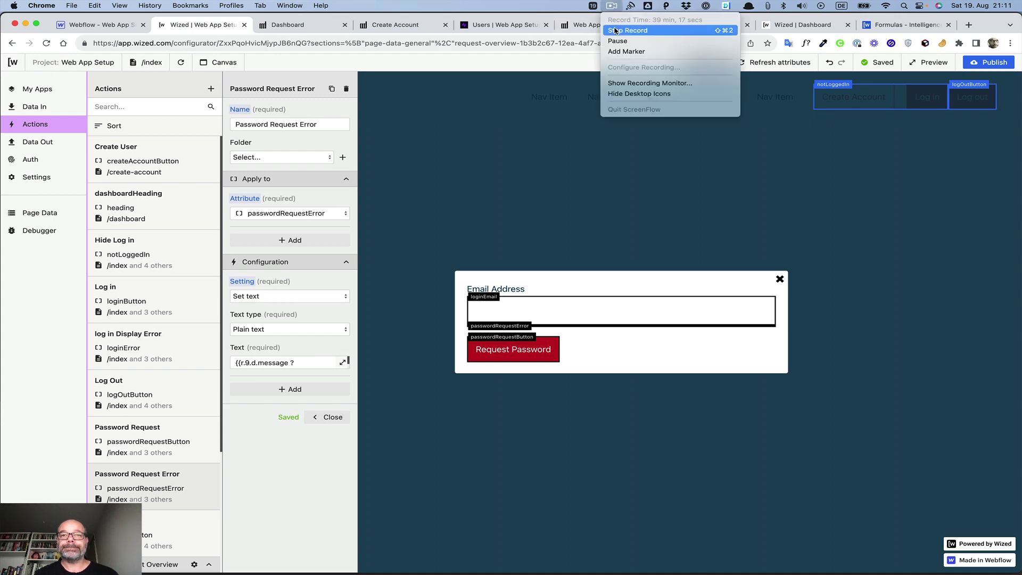